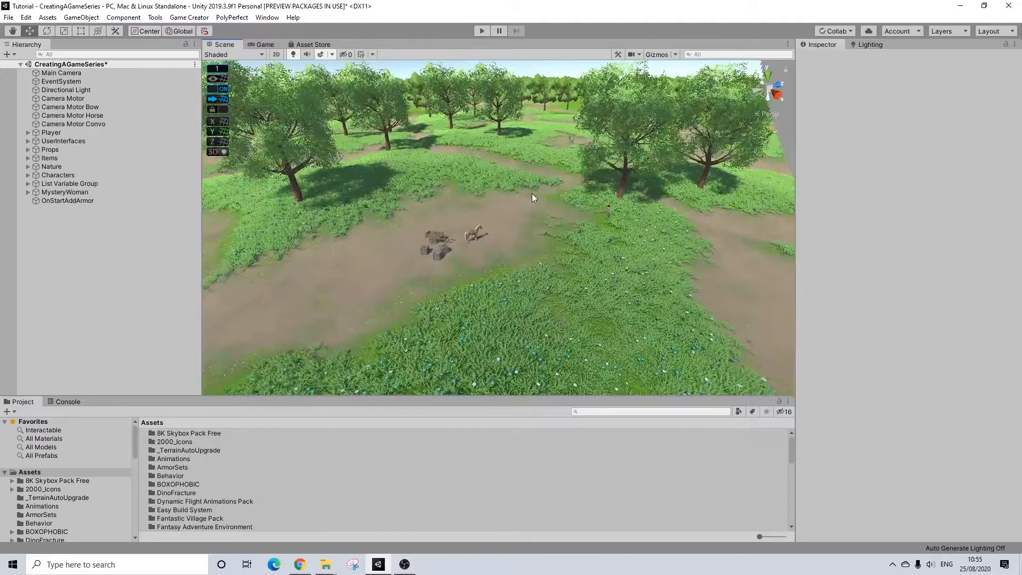
# Survey the forest terrain, paths and clearings around the cart and horse in the scene.
pyautogui.moveTo(461, 204); pyautogui.dragTo(503, 242, button='right')
pyautogui.moveTo(502, 243); pyautogui.dragTo(523, 271, button='middle')
pyautogui.moveTo(523, 271); pyautogui.dragTo(482, 244, button='right')
pyautogui.scroll(5, 477, 244)
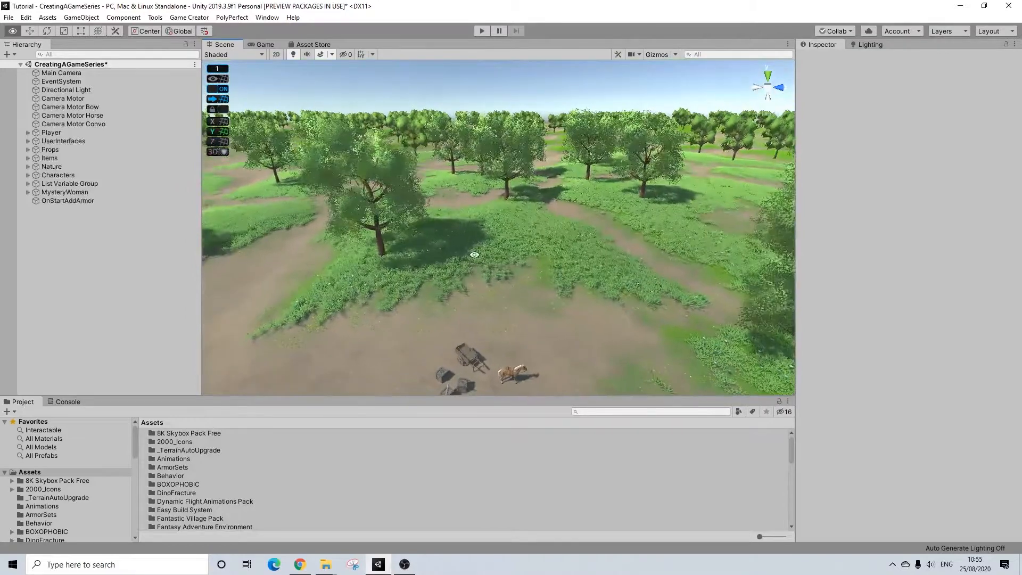
pyautogui.scroll(4, 477, 261)
pyautogui.moveTo(480, 262); pyautogui.dragTo(468, 260, button='right')
pyautogui.scroll(-2, 467, 260)
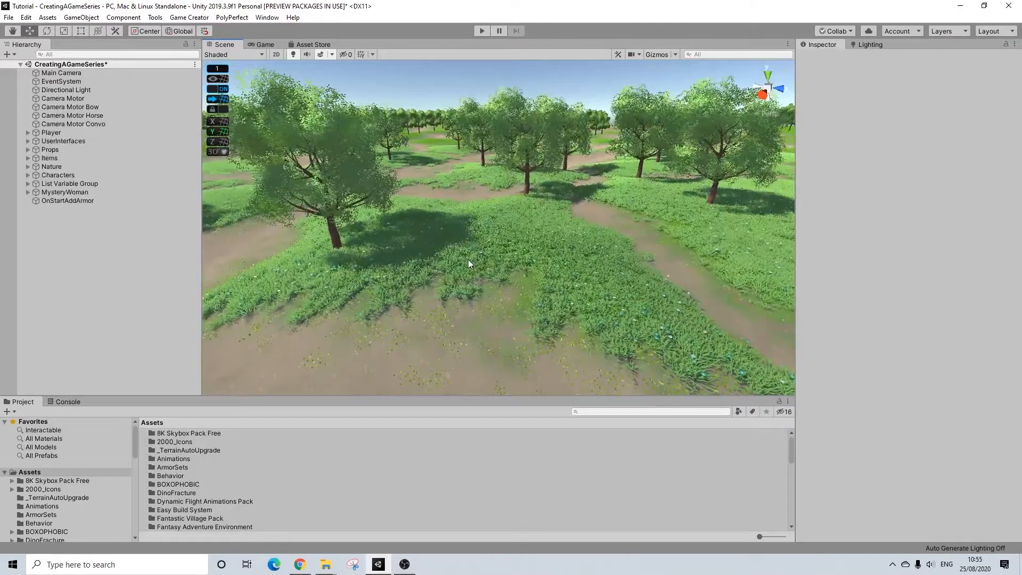
pyautogui.moveTo(468, 259); pyautogui.dragTo(525, 257, button='right')
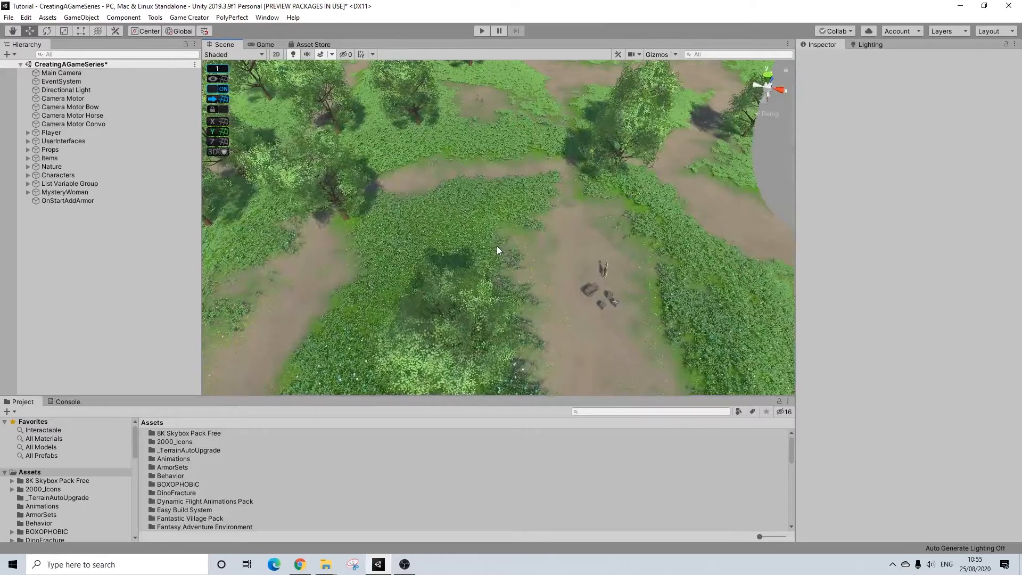
pyautogui.moveTo(523, 301); pyautogui.dragTo(358, 221, button='right')
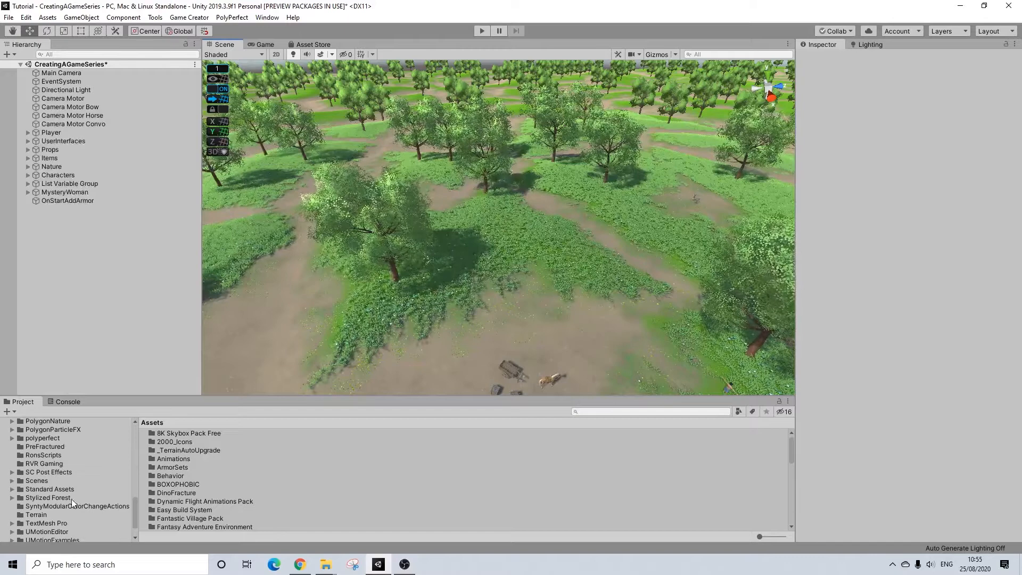
# Browse the project's asset folders around PolygonKnights and inspect the terrain's open dirt areas.
pyautogui.scroll(-10, 60, 503)
pyautogui.scroll(4, 66, 497)
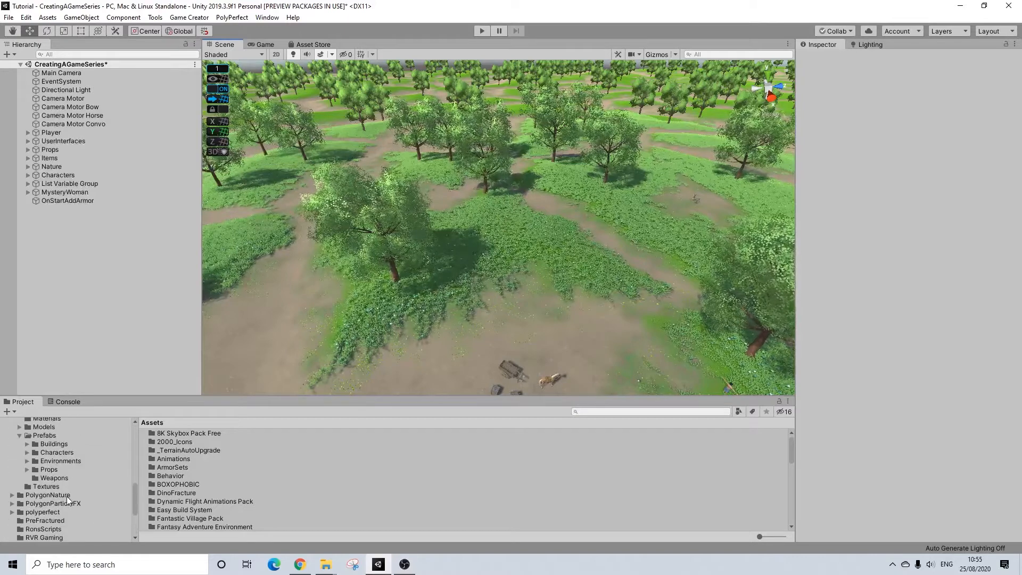
pyautogui.moveTo(521, 264); pyautogui.dragTo(417, 320, button='right')
pyautogui.scroll(-3, 64, 482)
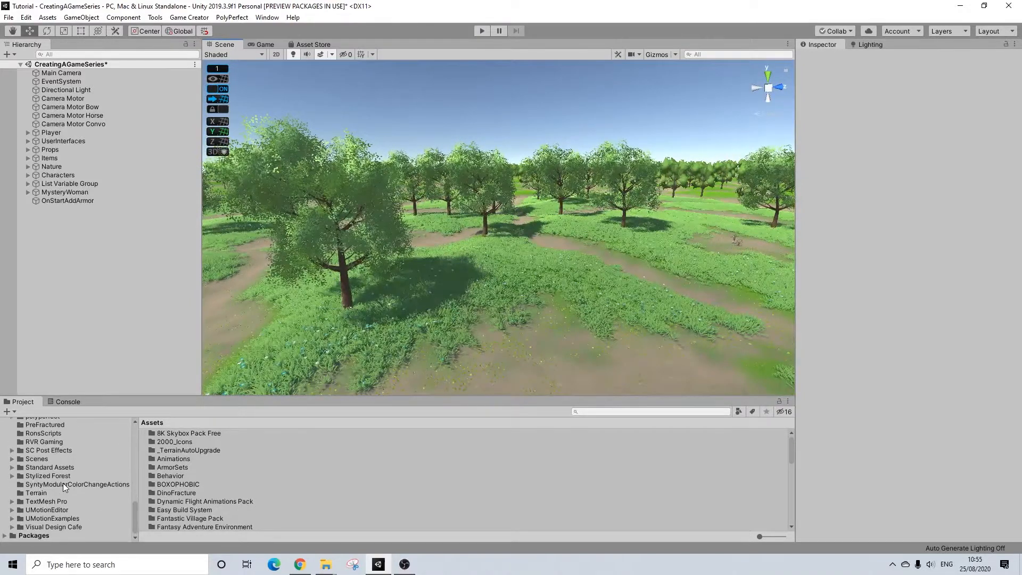
pyautogui.scroll(5, 50, 481)
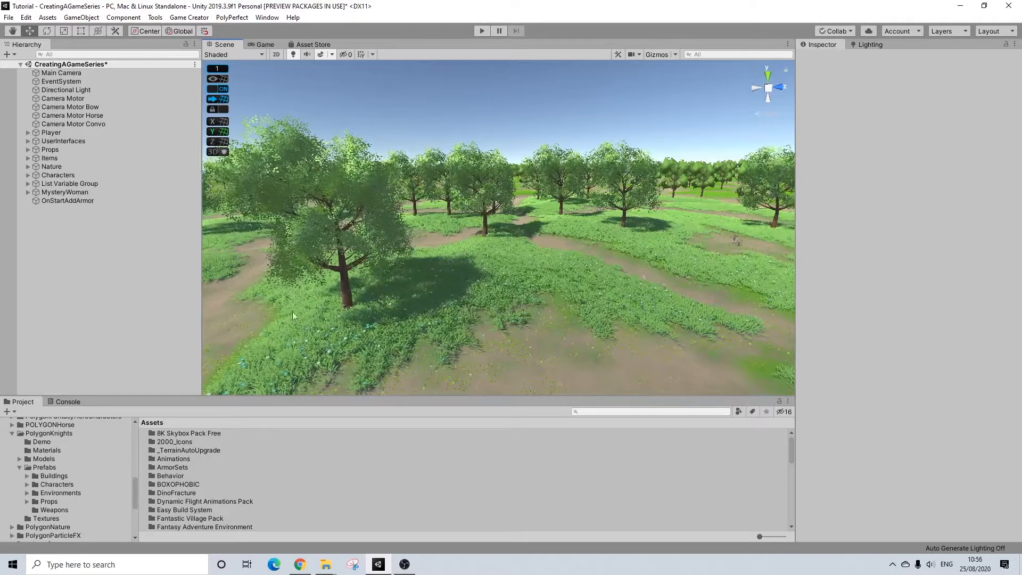
pyautogui.moveTo(569, 290); pyautogui.dragTo(1012, 356, button='right')
pyautogui.moveTo(642, 311); pyautogui.dragTo(495, 246, button='right')
pyautogui.moveTo(480, 279)
pyautogui.mouseDown(button='middle')
pyautogui.moveTo(390, 256)
pyautogui.moveTo(469, 276)
pyautogui.mouseUp(button='middle')
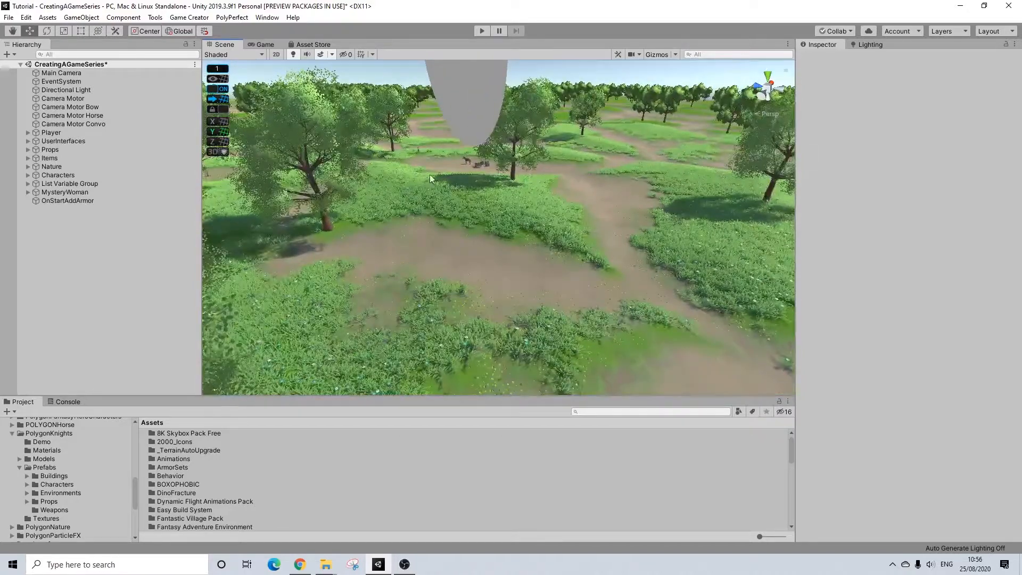
pyautogui.moveTo(537, 235); pyautogui.dragTo(522, 322, button='middle')
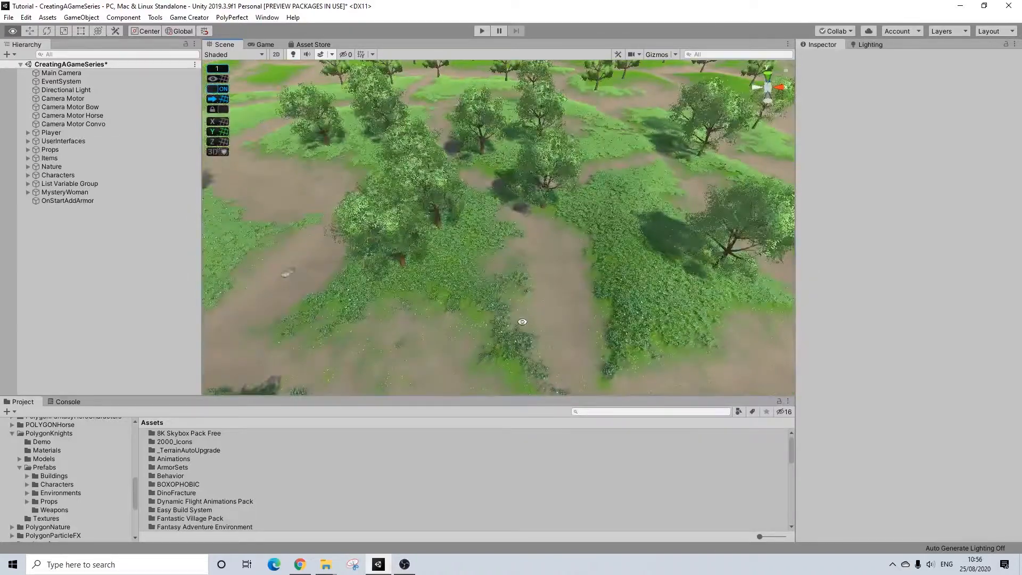
pyautogui.moveTo(470, 302); pyautogui.dragTo(562, 282, button='right')
pyautogui.moveTo(564, 283); pyautogui.dragTo(530, 263, button='middle')
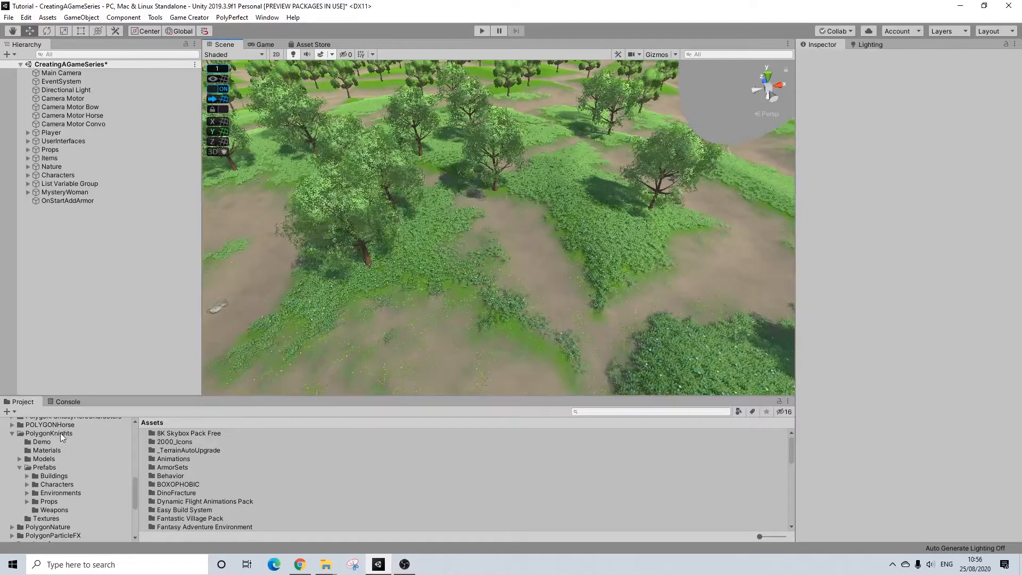
# Place the SM_Env_Cliff_02 prefab from the PolygonKnights environment prefabs on the terrain at about X -58.1, Y 6, Z -45.3.
pyautogui.click(51, 468)
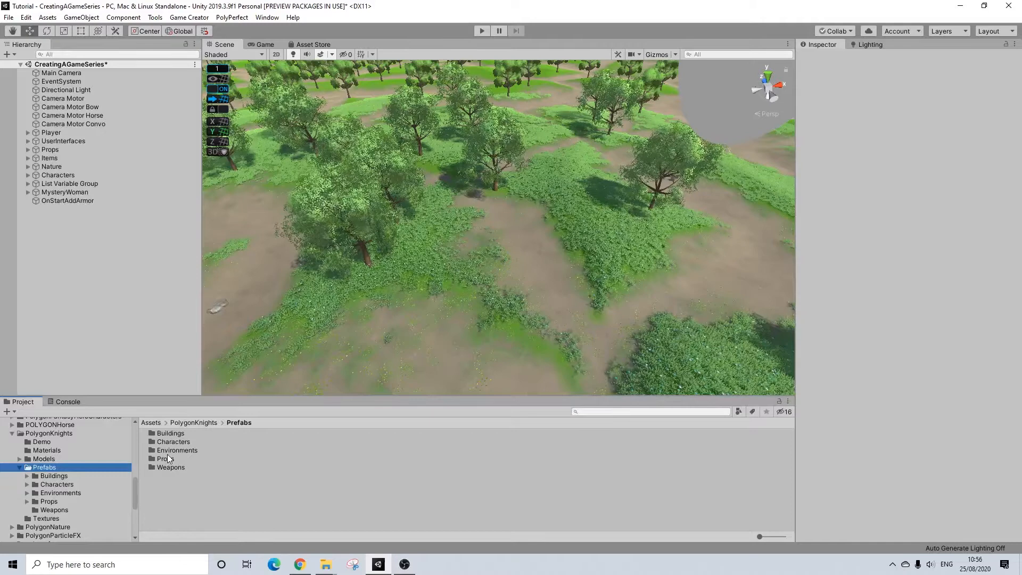
pyautogui.moveTo(426, 258); pyautogui.dragTo(471, 245, button='right')
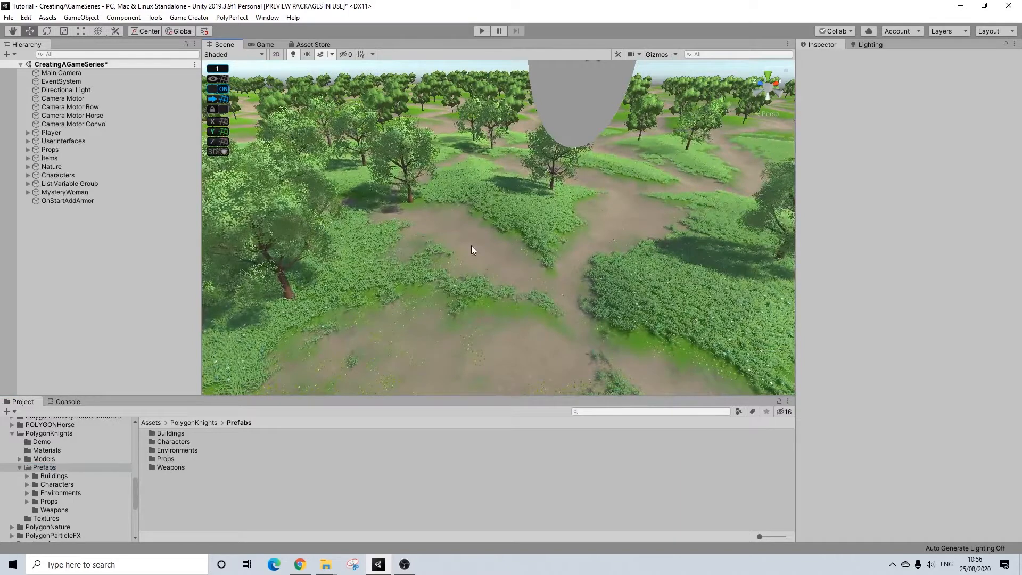
pyautogui.doubleClick(184, 452)
pyautogui.keyDown('alt'); pyautogui.moveTo(341, 261); pyautogui.dragTo(582, 246); pyautogui.keyUp('alt')
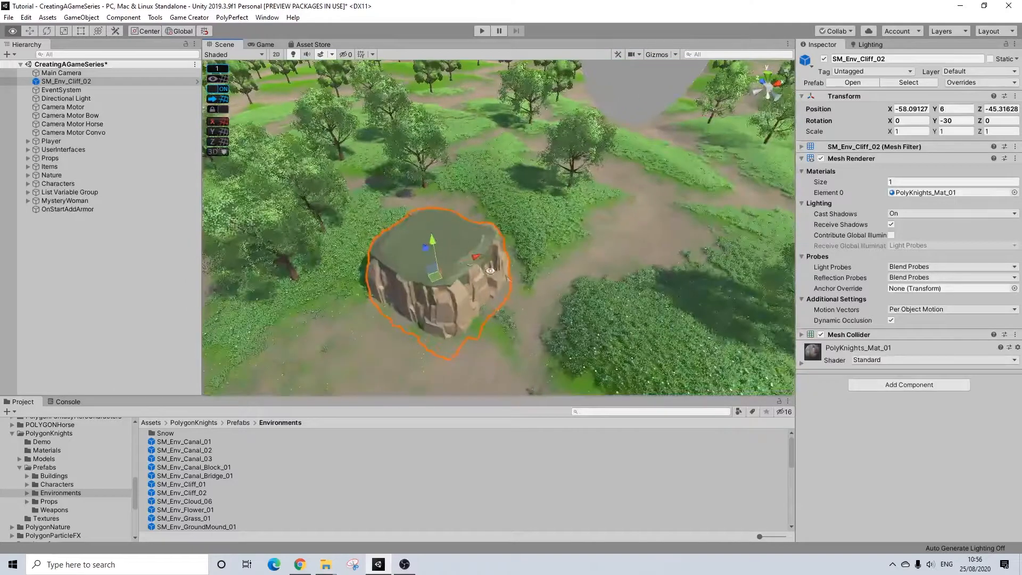
# Duplicate the cliff, place the copy against the first at X -52, Y 6, Z -56, and inspect the join.
pyautogui.hotkey('ctrl', 'd')
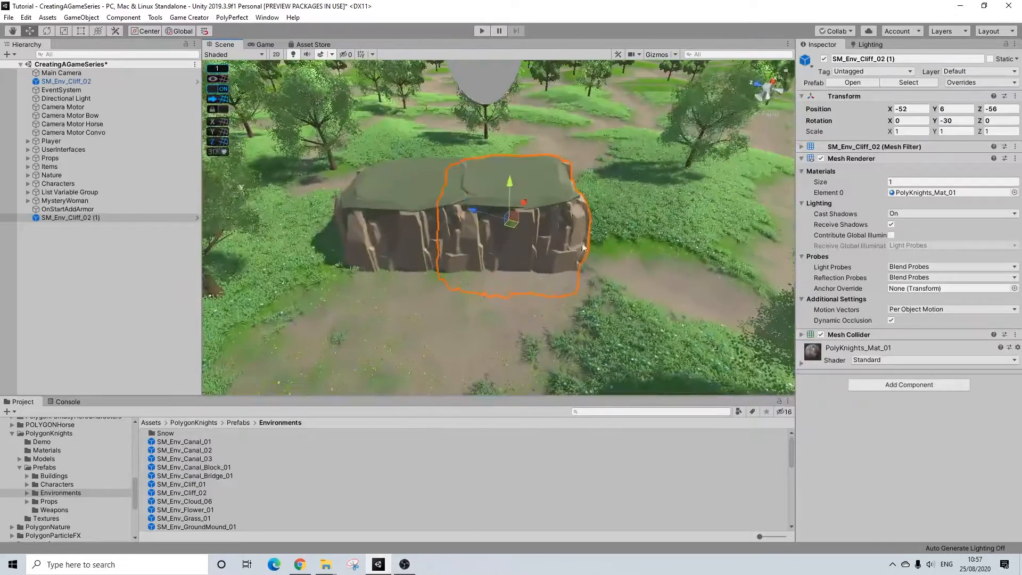
pyautogui.keyDown('alt'); pyautogui.moveTo(683, 214); pyautogui.dragTo(189, 221); pyautogui.keyUp('alt')
pyautogui.press('f')
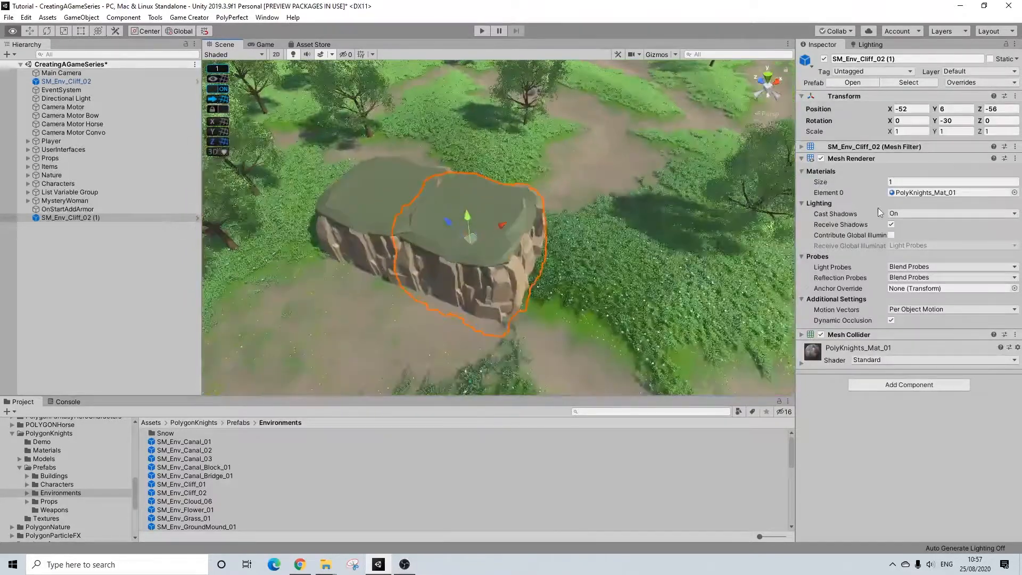
pyautogui.keyDown('alt'); pyautogui.moveTo(694, 277); pyautogui.dragTo(446, 224); pyautogui.keyUp('alt')
pyautogui.press('f')
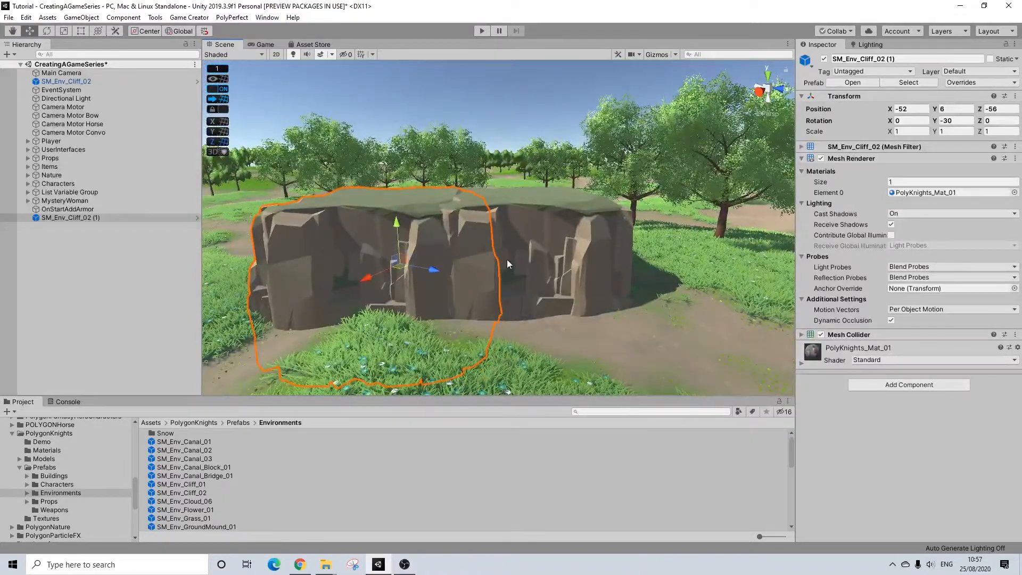
pyautogui.keyDown('alt'); pyautogui.moveTo(519, 257); pyautogui.dragTo(658, 320); pyautogui.keyUp('alt')
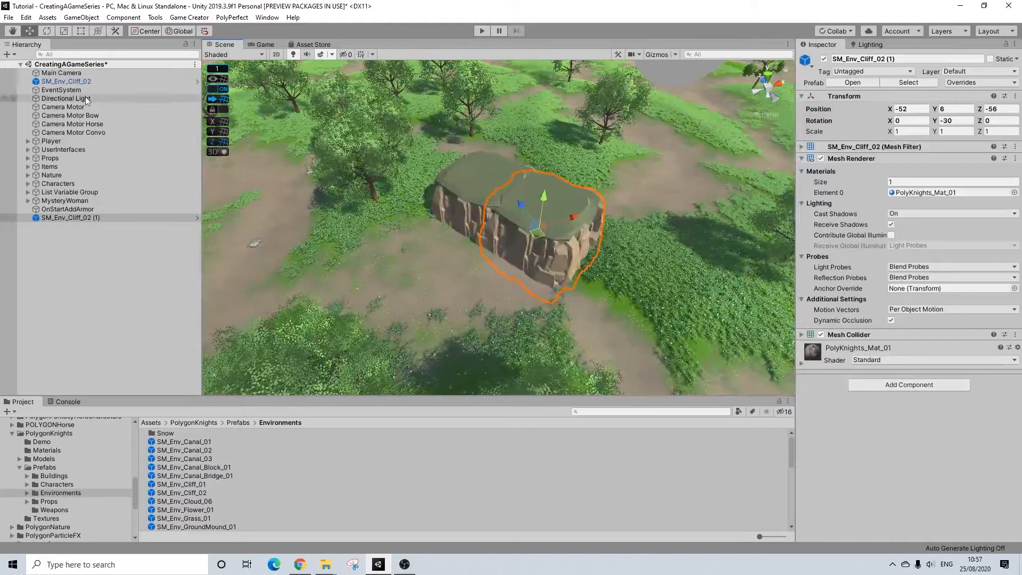
# Reorder the copied cliff directly below the original in the hierarchy and move both cliffs under the Nature object.
pyautogui.moveTo(70, 214); pyautogui.dragTo(60, 87)
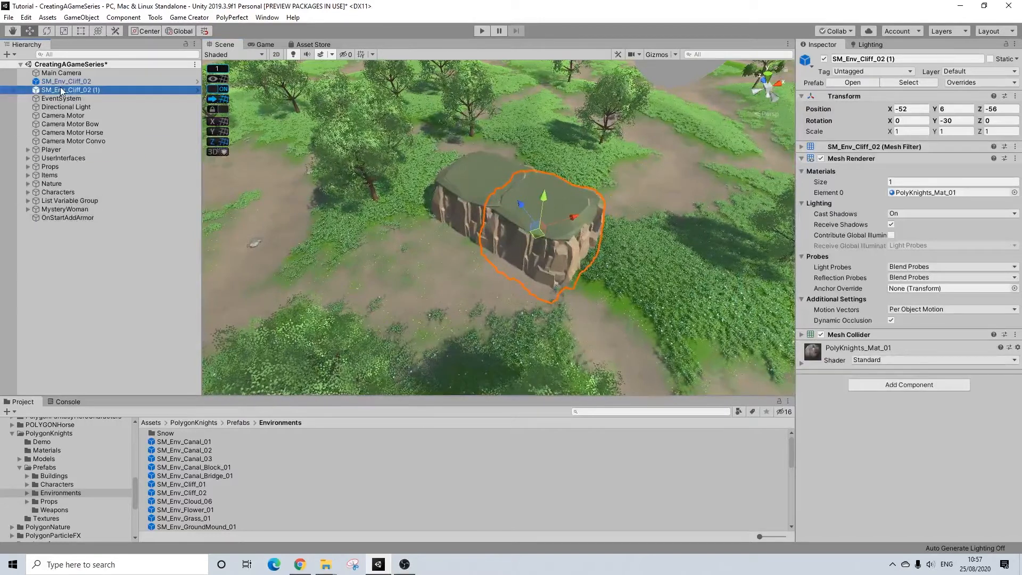
pyautogui.keyDown('ctrl'); pyautogui.click(62, 82); pyautogui.keyUp('ctrl')
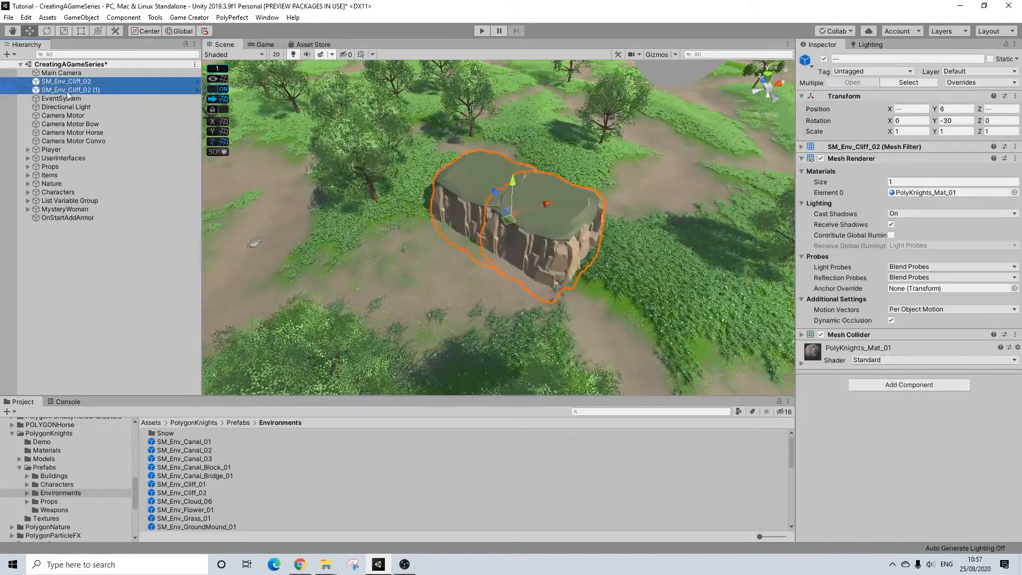
pyautogui.moveTo(55, 185); pyautogui.dragTo(55, 187)
# Create an empty child object under Nature and name it EnvironmentProps.
pyautogui.rightClick(51, 167)
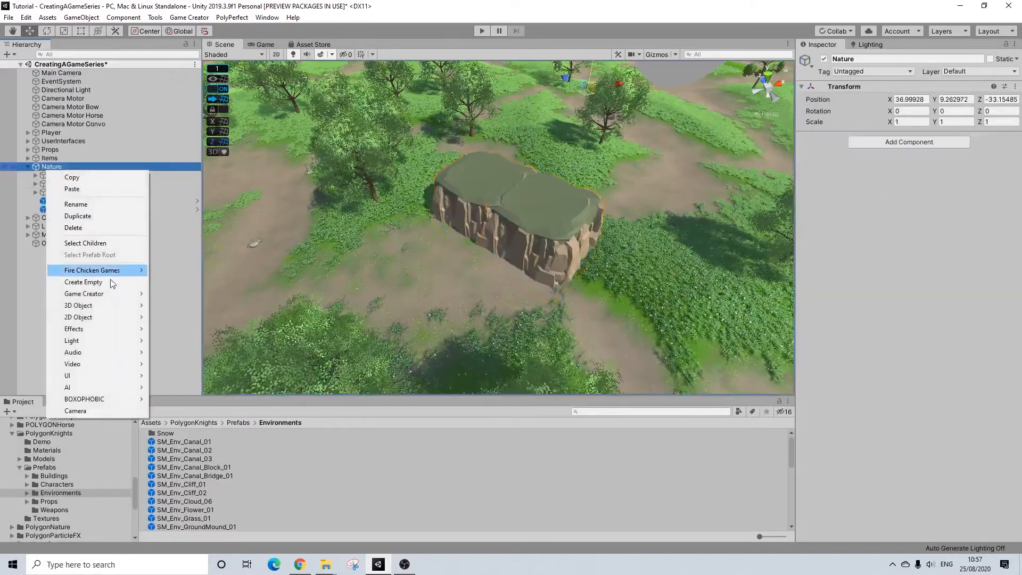
pyautogui.click(111, 282)
pyautogui.rightClick(63, 219)
pyautogui.click(97, 250)
pyautogui.write('EnvironmentProps')
pyautogui.press('Return')
# Move both cliff objects into EnvironmentProps and collapse the Nature hierarchy.
pyautogui.click(97, 208)
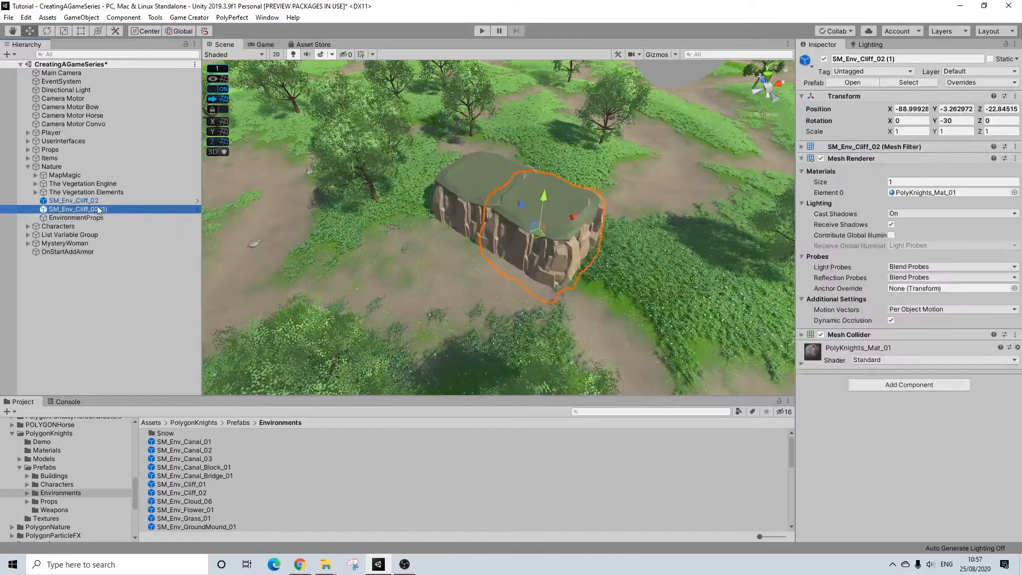
pyautogui.keyDown('shift'); pyautogui.click(97, 201); pyautogui.keyUp('shift')
pyautogui.moveTo(97, 202); pyautogui.dragTo(92, 218)
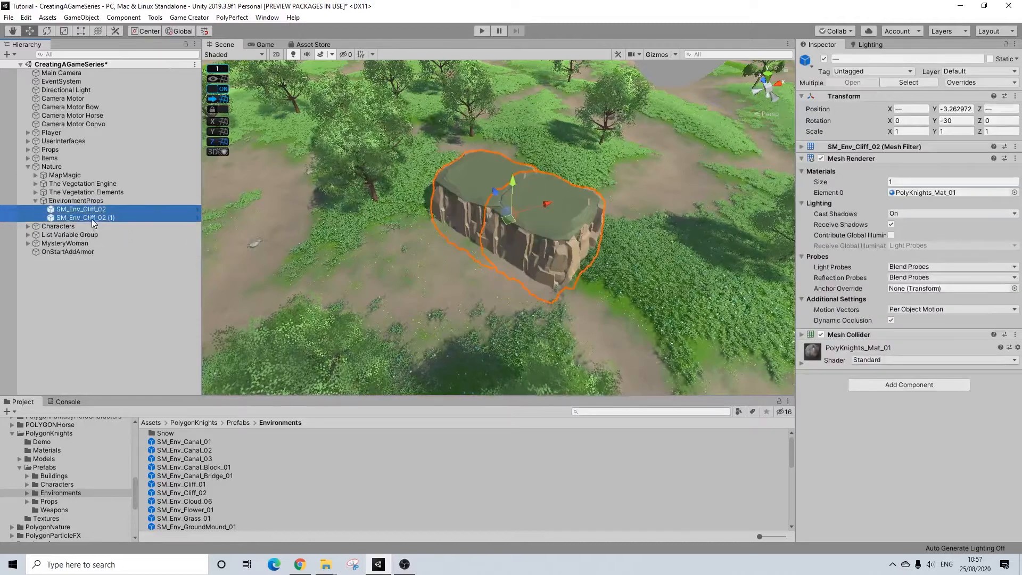
pyautogui.click(36, 200)
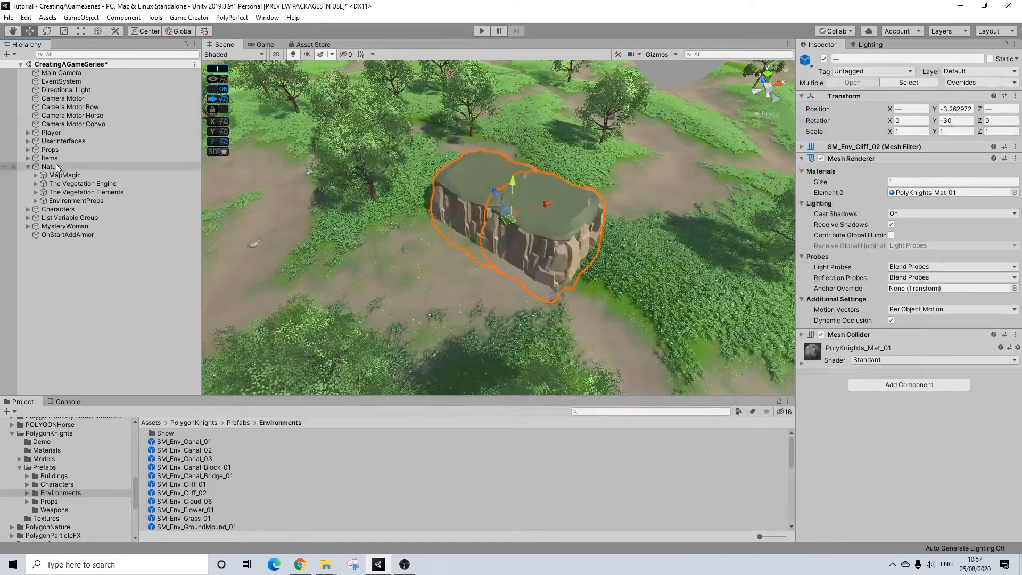
pyautogui.click(29, 167)
# Add a location lock to the MapMagic object under Nature.
pyautogui.keyDown('alt'); pyautogui.moveTo(469, 249); pyautogui.dragTo(501, 241); pyautogui.keyUp('alt')
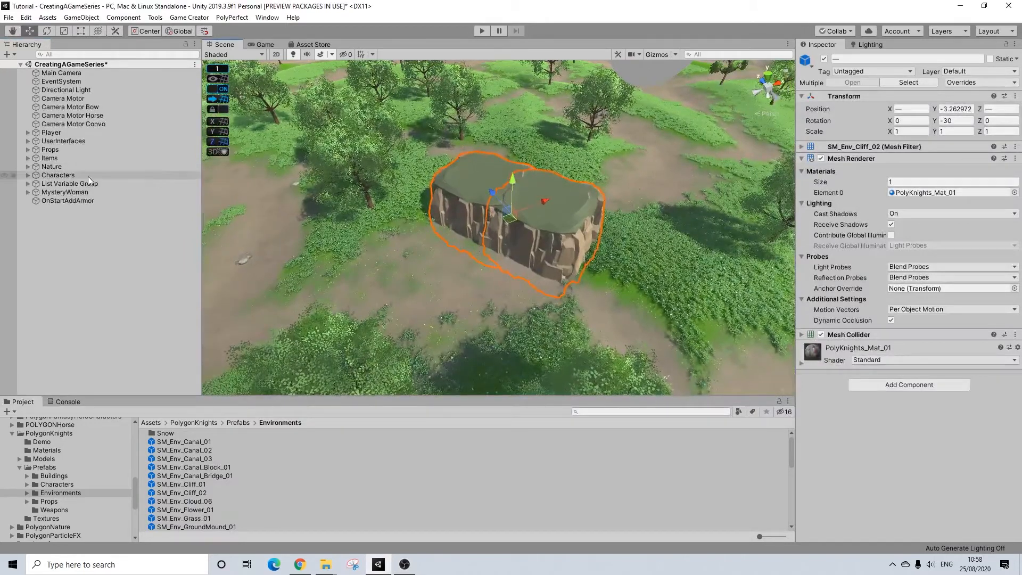
pyautogui.keyDown('alt'); pyautogui.moveTo(537, 208); pyautogui.dragTo(407, 197); pyautogui.keyUp('alt')
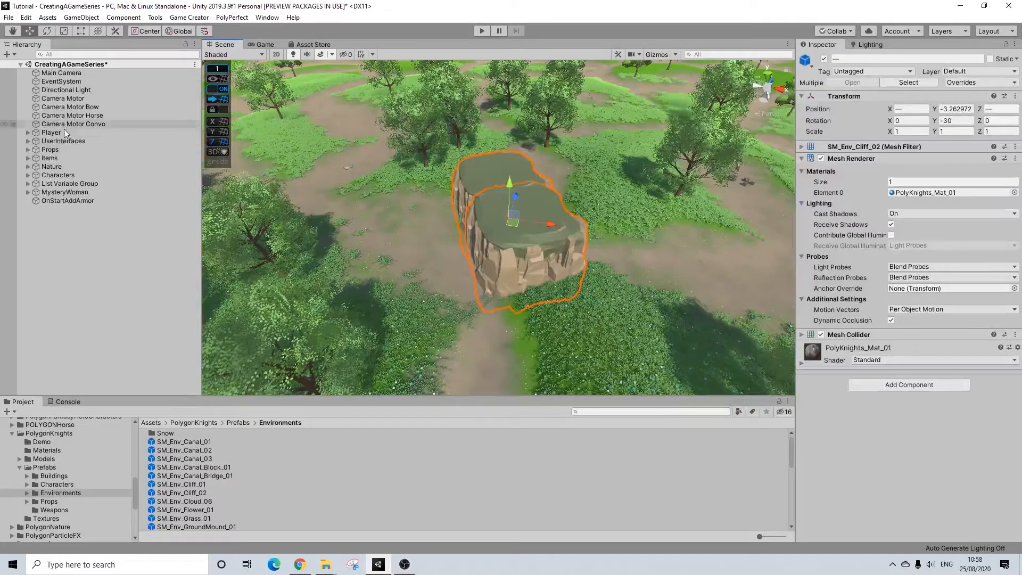
pyautogui.click(27, 167)
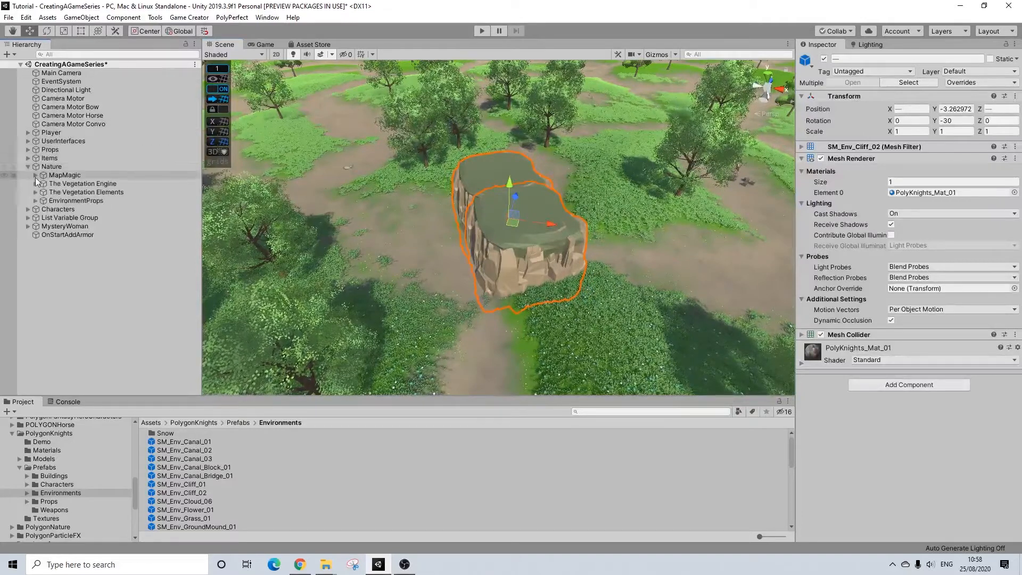
pyautogui.click(36, 175)
pyautogui.click(68, 175)
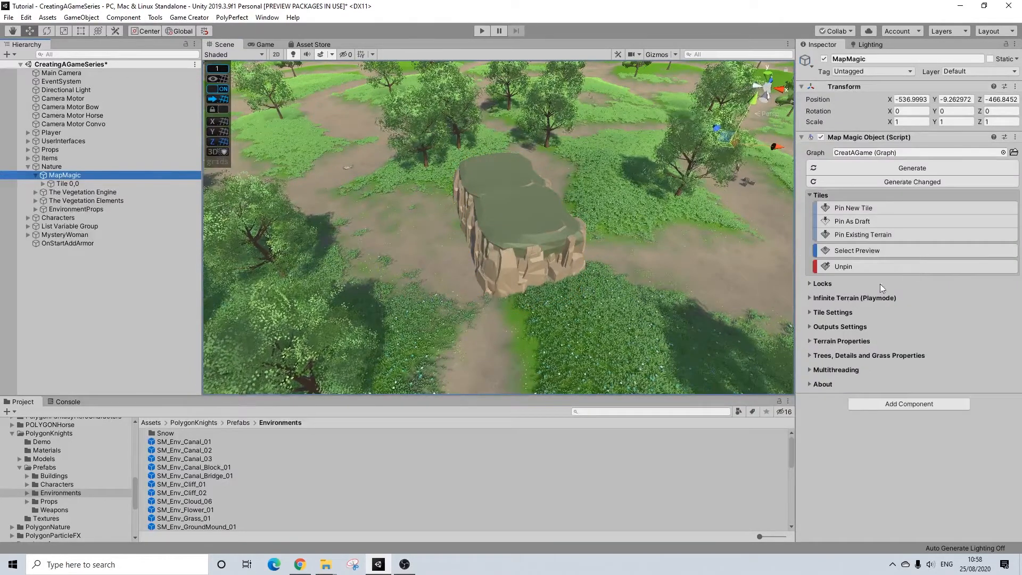
pyautogui.click(810, 284)
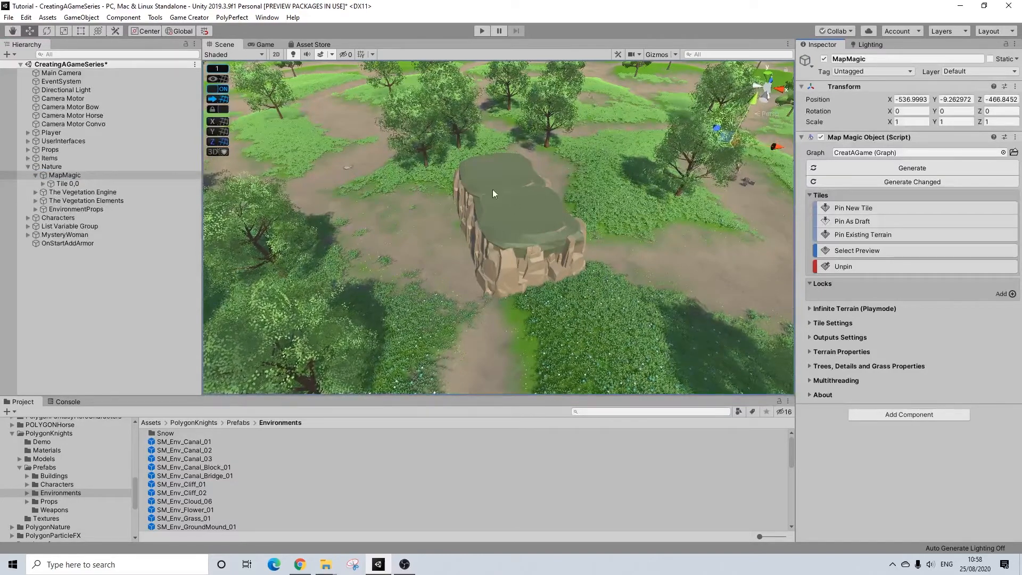
pyautogui.keyDown('alt'); pyautogui.moveTo(454, 211); pyautogui.dragTo(438, 207); pyautogui.keyUp('alt')
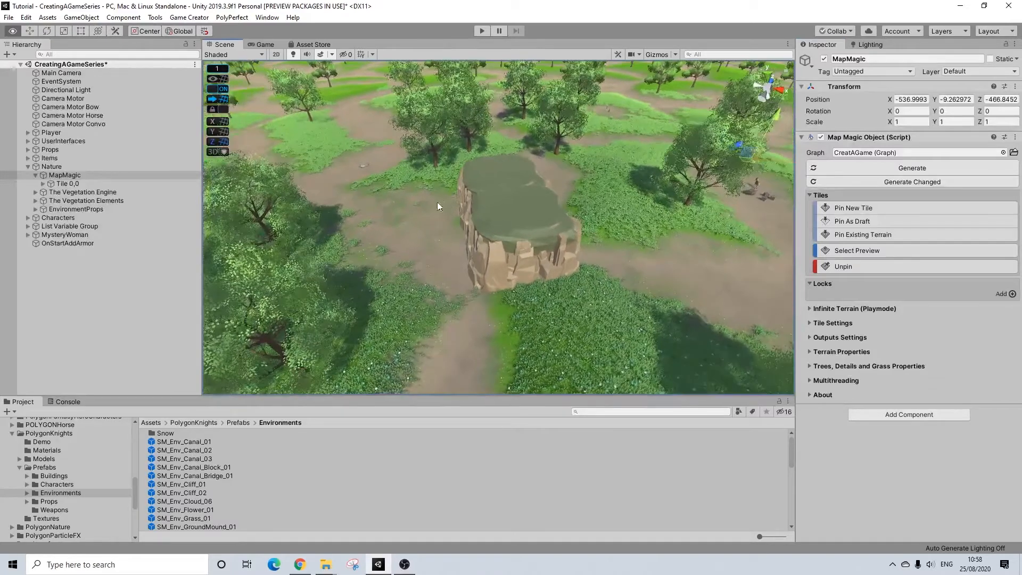
pyautogui.click(1012, 294)
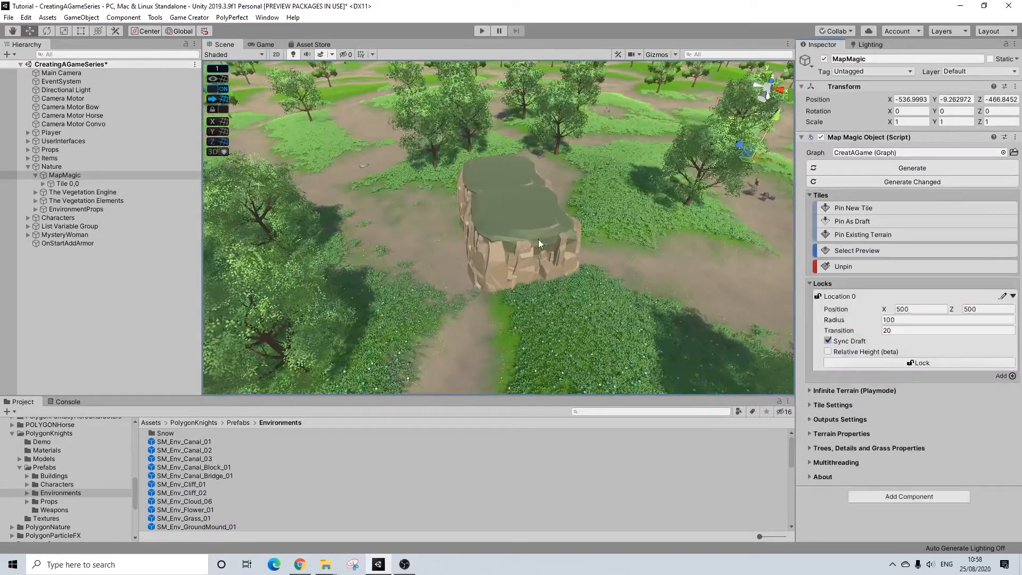
# Move the terrain lock to the cliffs at X -103, Z -53.84 and set its radius to 61.7.
pyautogui.scroll(-10, 538, 239)
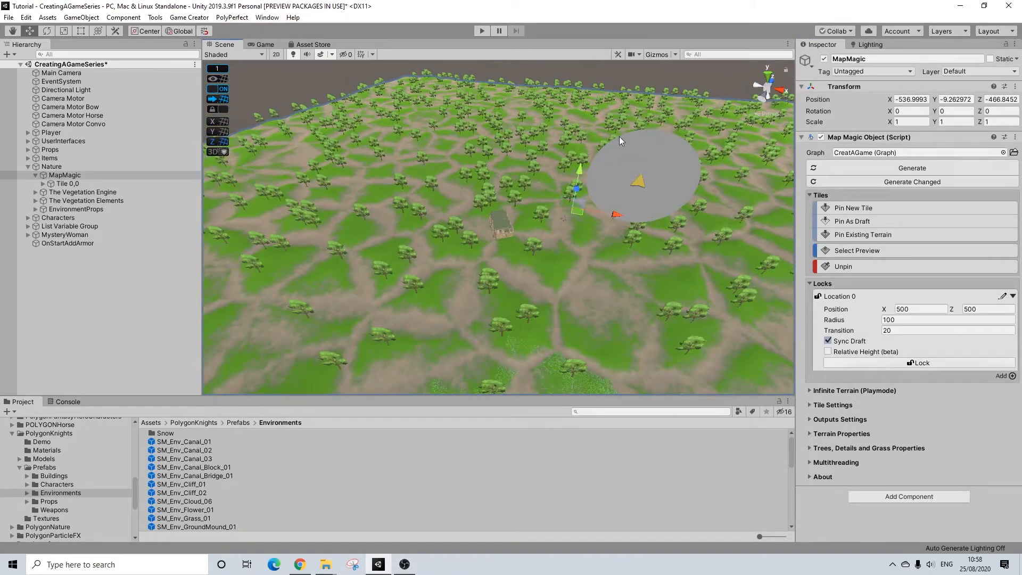
pyautogui.keyDown('alt'); pyautogui.moveTo(625, 193); pyautogui.dragTo(573, 213); pyautogui.keyUp('alt')
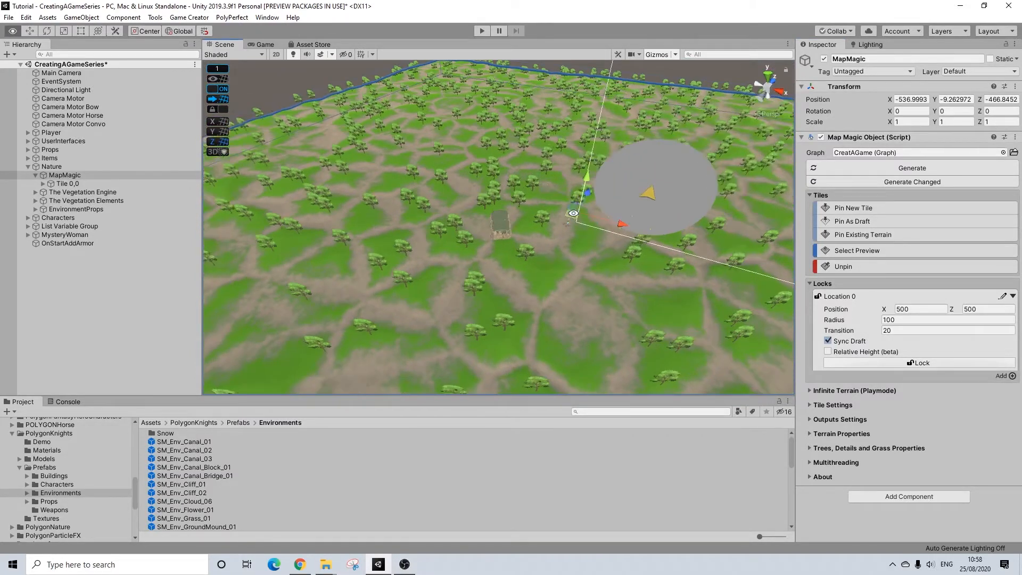
pyautogui.scroll(-8, 586, 276)
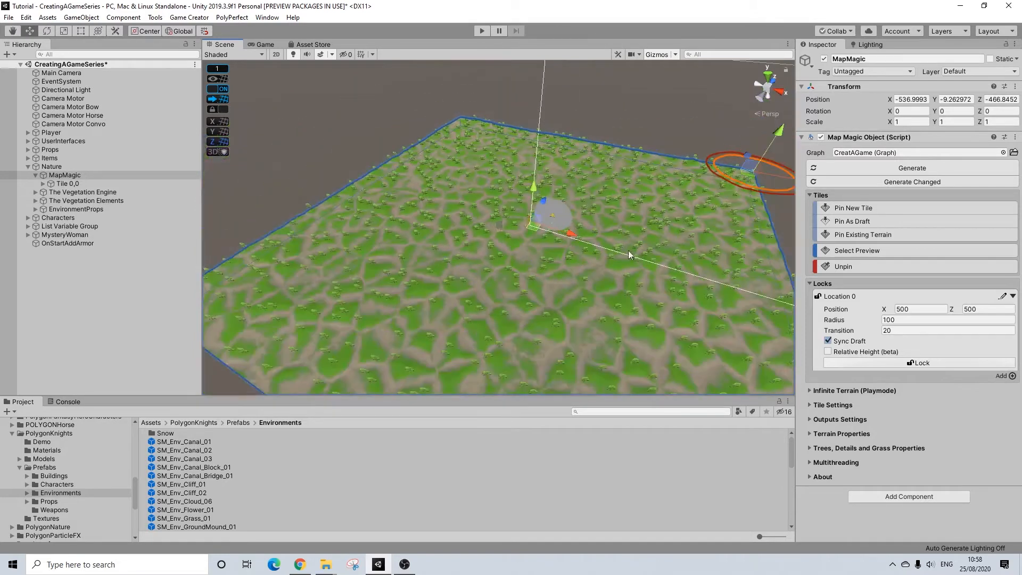
pyautogui.moveTo(765, 191); pyautogui.dragTo(576, 196)
pyautogui.moveTo(594, 255); pyautogui.dragTo(475, 233)
pyautogui.scroll(6, 544, 245)
pyautogui.moveTo(466, 190); pyautogui.dragTo(457, 206)
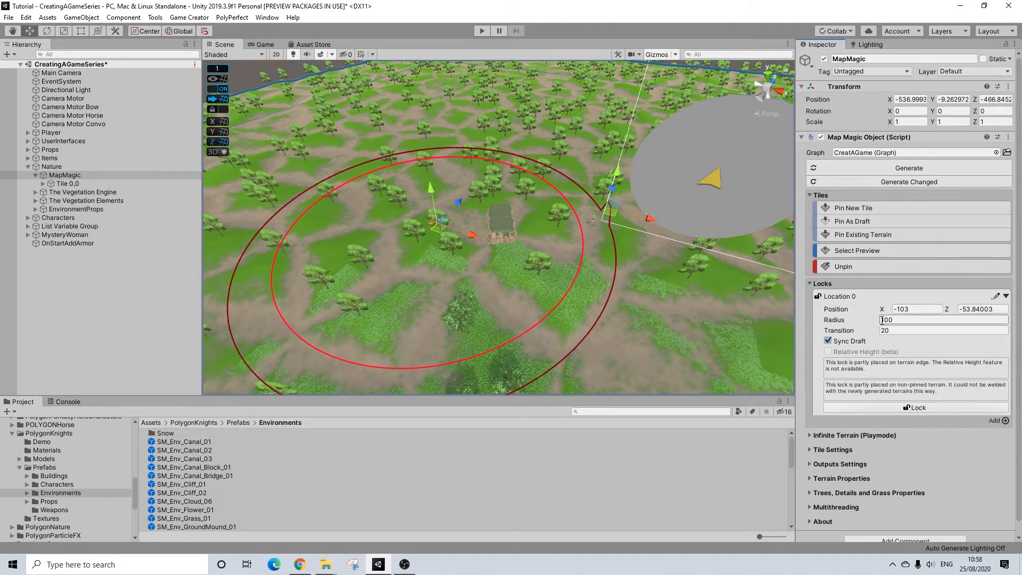
pyautogui.moveTo(879, 323); pyautogui.dragTo(512, 317)
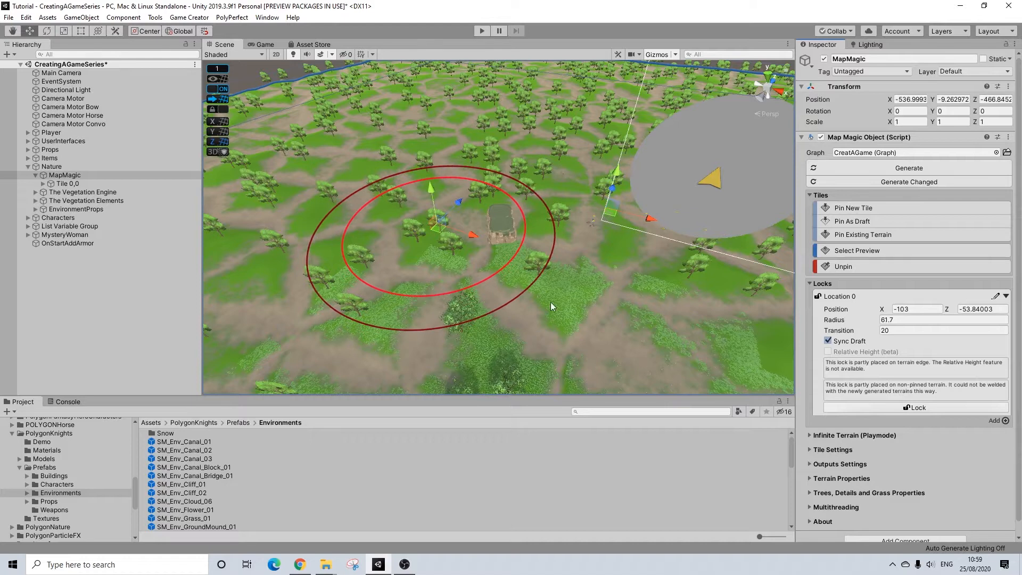
# Reposition the terrain lock around the cliffs to about X -75.92, Z -51.99.
pyautogui.moveTo(454, 237); pyautogui.dragTo(484, 248)
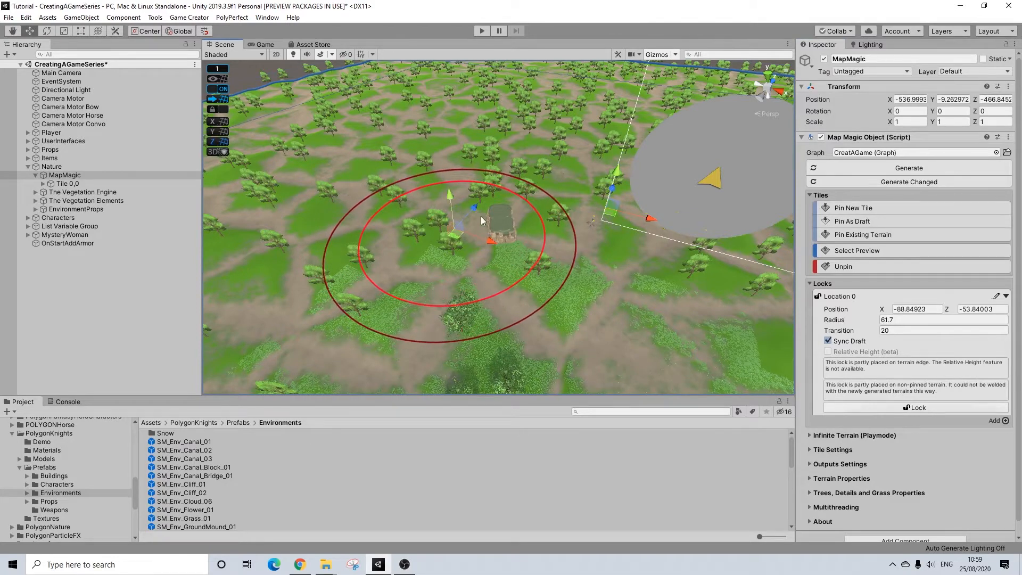
pyautogui.moveTo(488, 207); pyautogui.dragTo(769, 357)
pyautogui.scroll(8, 516, 258)
pyautogui.scroll(-10, 584, 334)
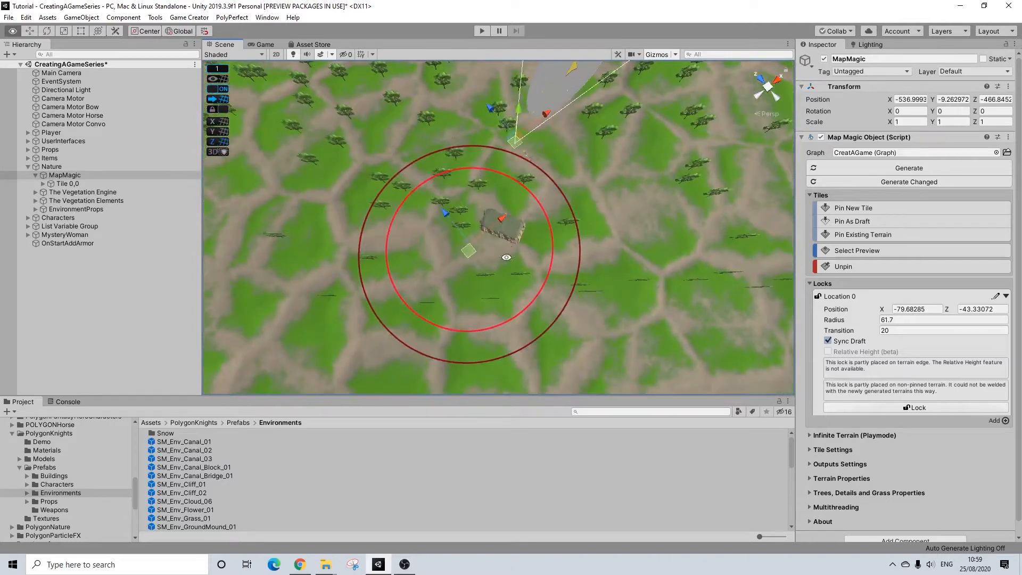
pyautogui.keyDown('alt'); pyautogui.moveTo(585, 335); pyautogui.dragTo(623, 275); pyautogui.keyUp('alt')
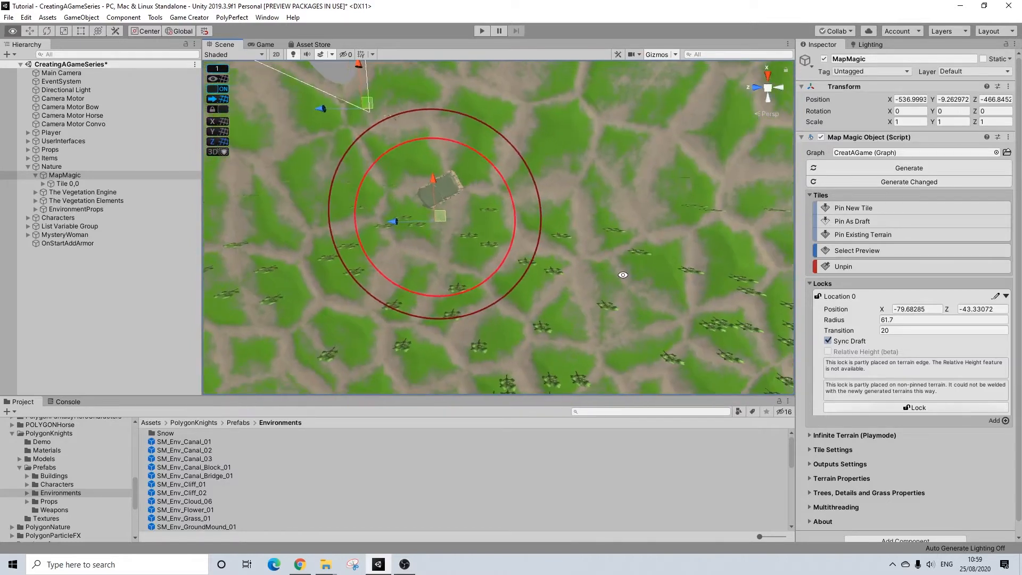
pyautogui.moveTo(399, 221); pyautogui.dragTo(413, 224)
pyautogui.moveTo(452, 180); pyautogui.dragTo(452, 175)
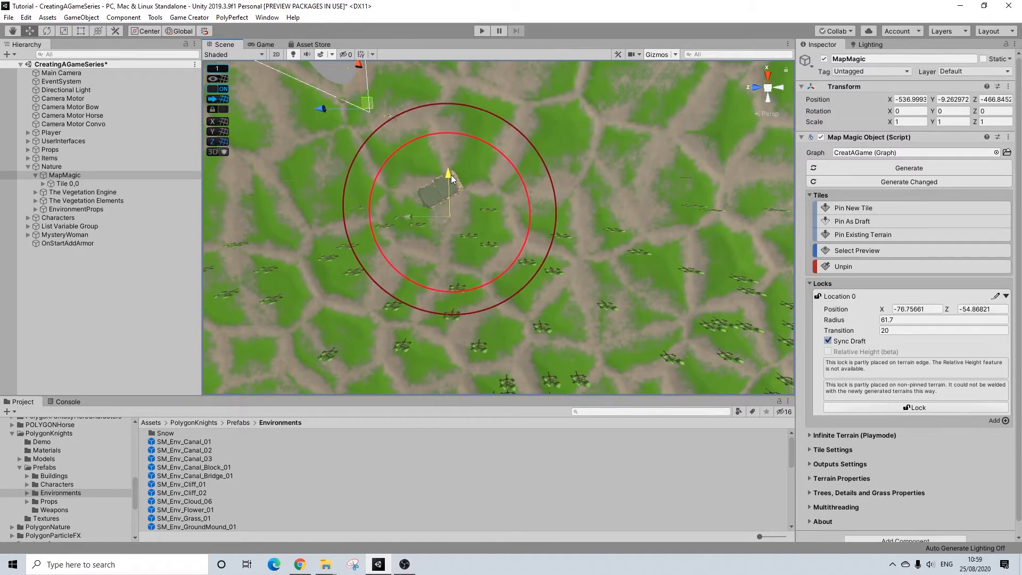
pyautogui.moveTo(406, 220); pyautogui.dragTo(622, 220)
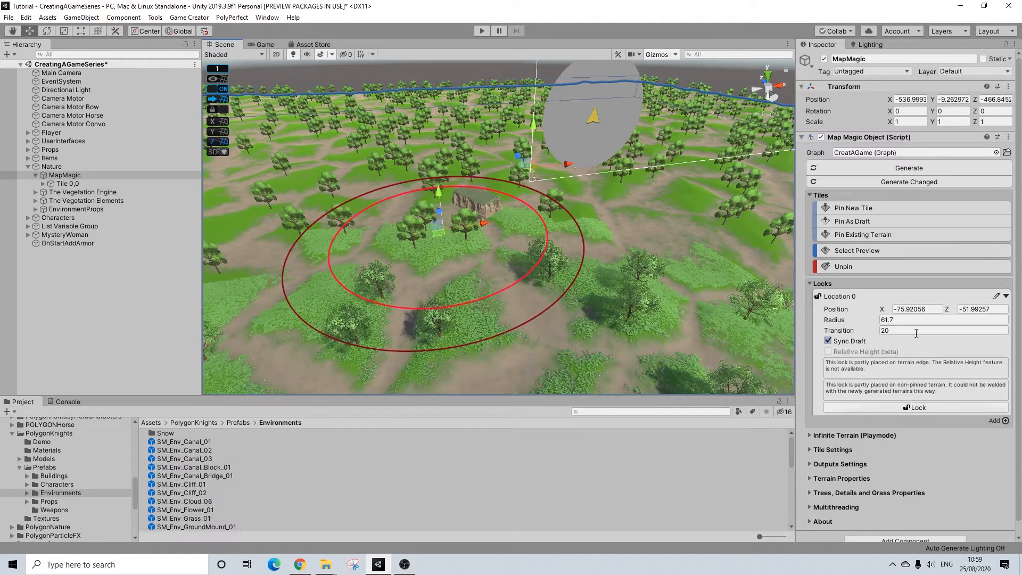
# Activate the Location 0 terrain lock and collapse its settings.
pyautogui.click(914, 408)
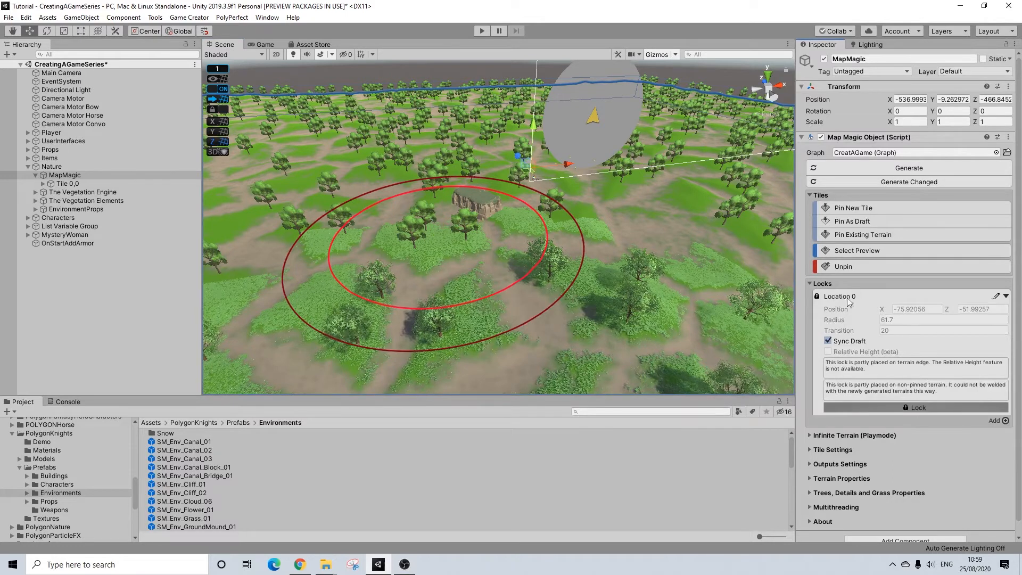
pyautogui.click(1006, 296)
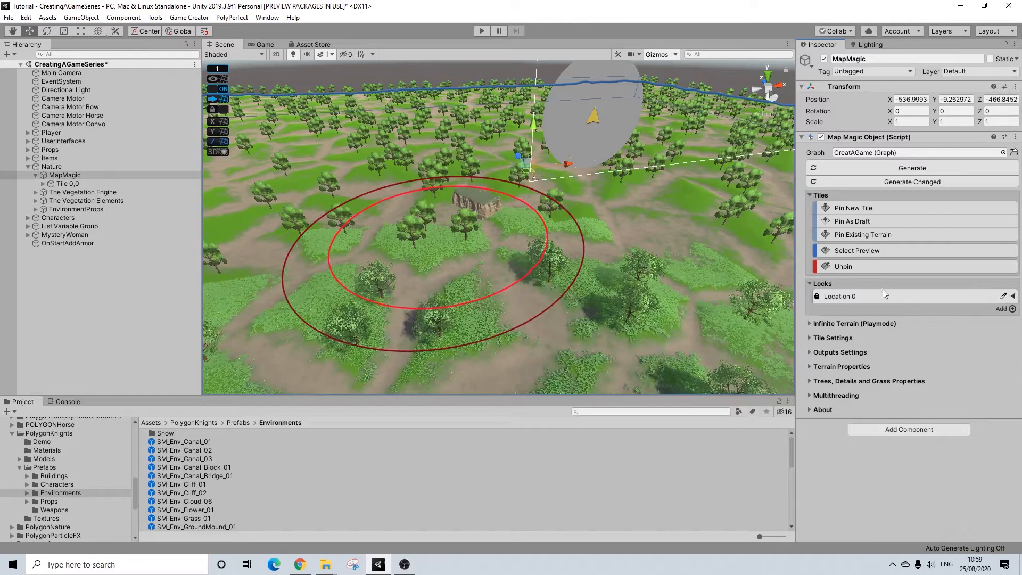
# Select Main Terrain under Tile 0,0 and set up the Raise or Lower Terrain brush with a size of 38.
pyautogui.keyDown('alt'); pyautogui.moveTo(469, 178); pyautogui.dragTo(495, 228); pyautogui.keyUp('alt')
pyautogui.moveTo(495, 228); pyautogui.dragTo(509, 235, button='middle')
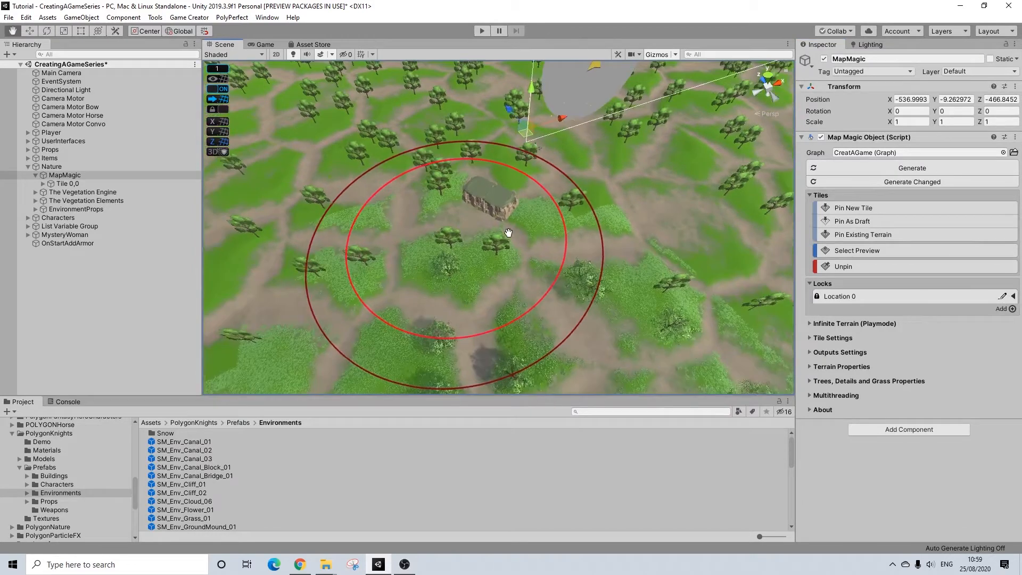
pyautogui.scroll(5, 482, 221)
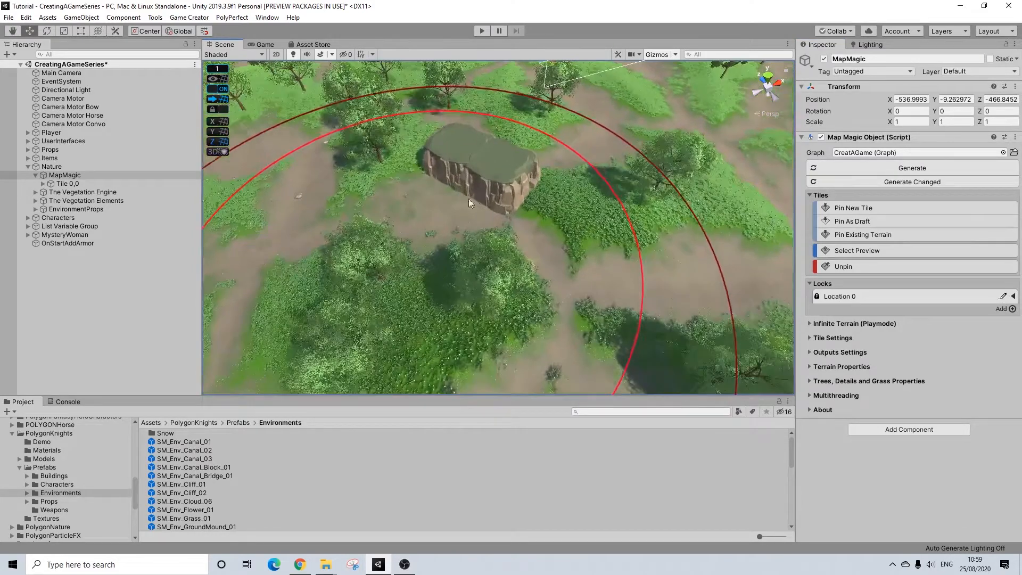
pyautogui.moveTo(468, 199); pyautogui.dragTo(471, 248, button='middle')
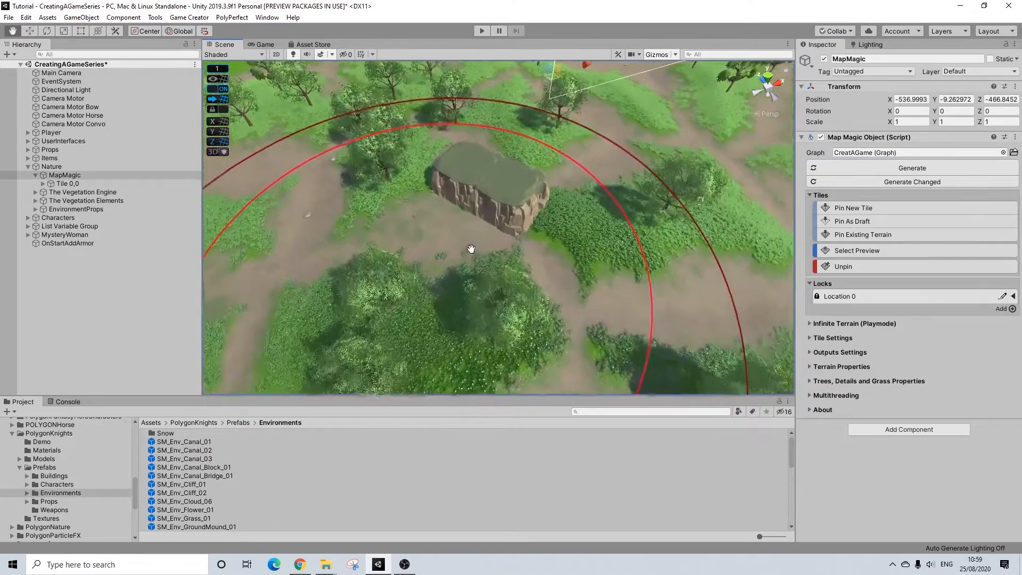
pyautogui.click(43, 184)
pyautogui.click(80, 209)
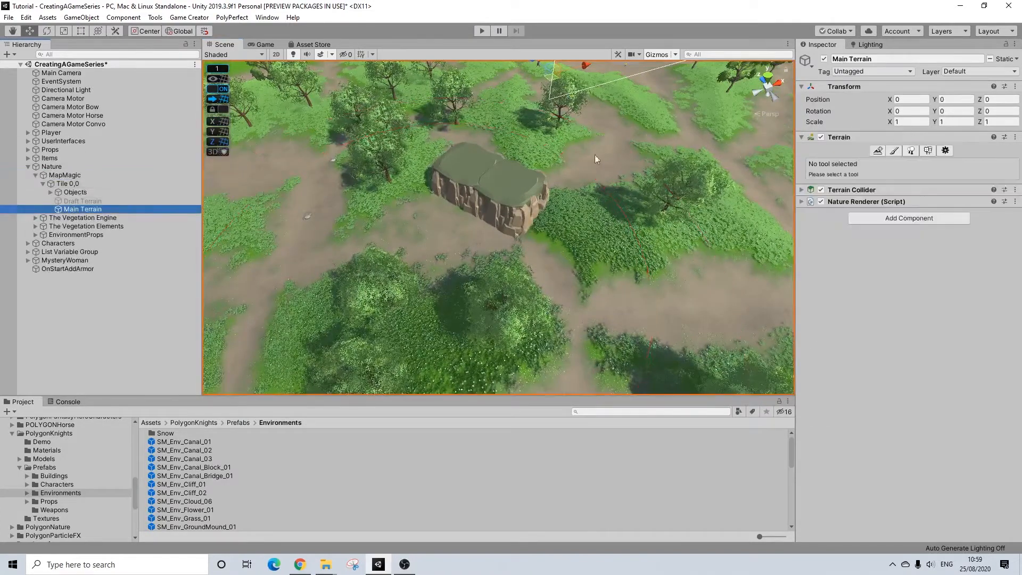
pyautogui.click(894, 151)
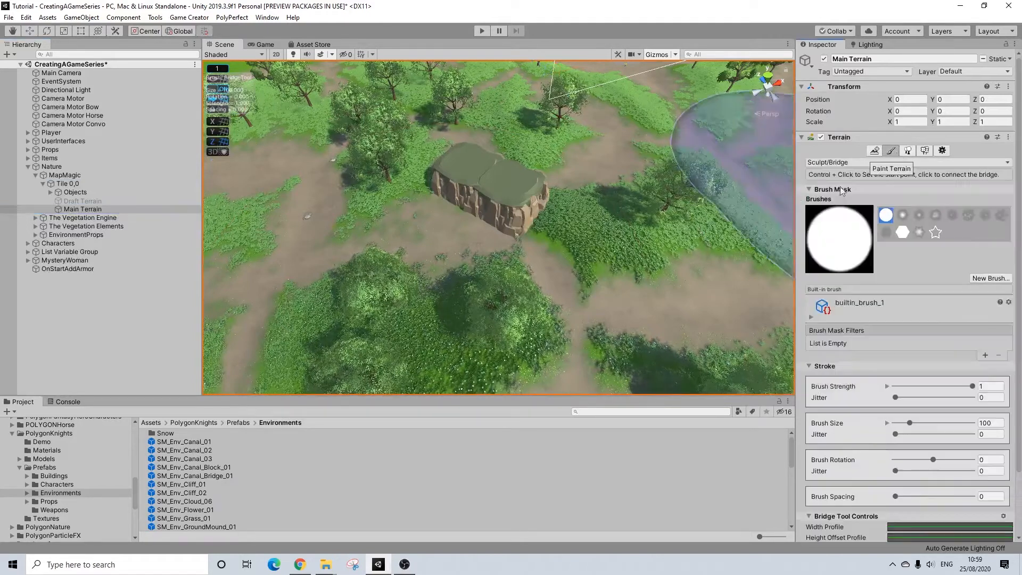
pyautogui.click(844, 165)
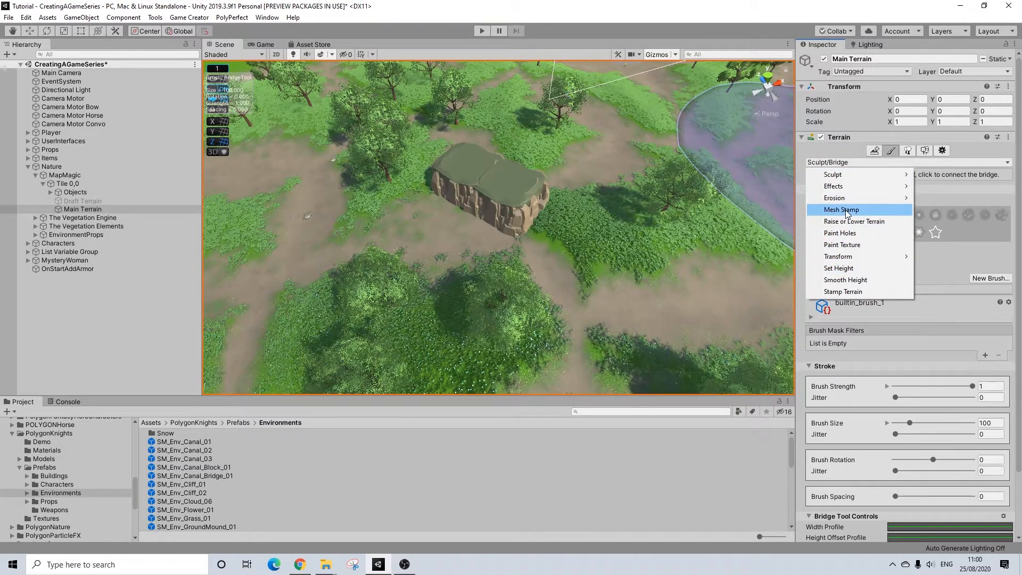
pyautogui.click(854, 221)
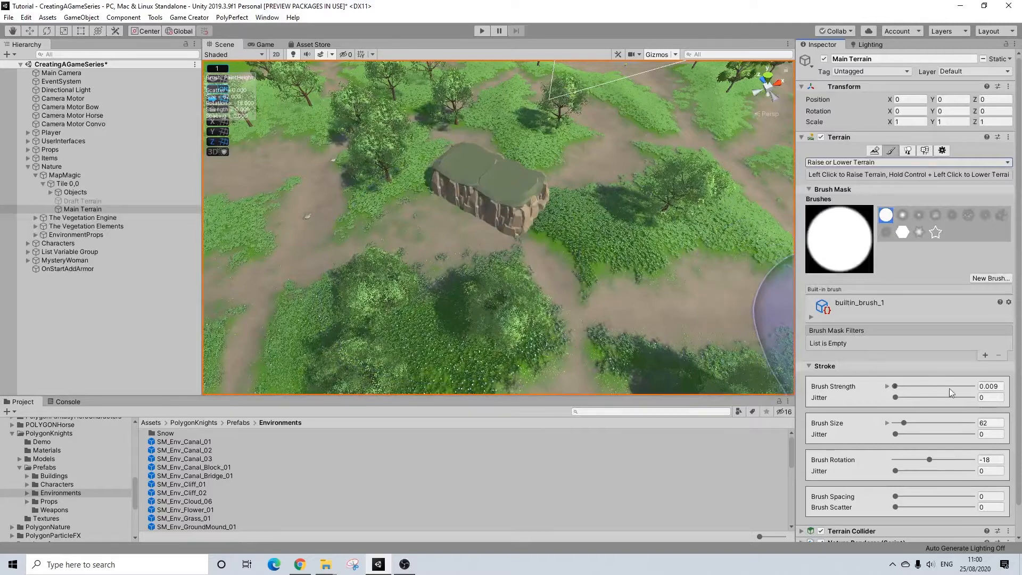
pyautogui.moveTo(903, 423); pyautogui.dragTo(900, 423)
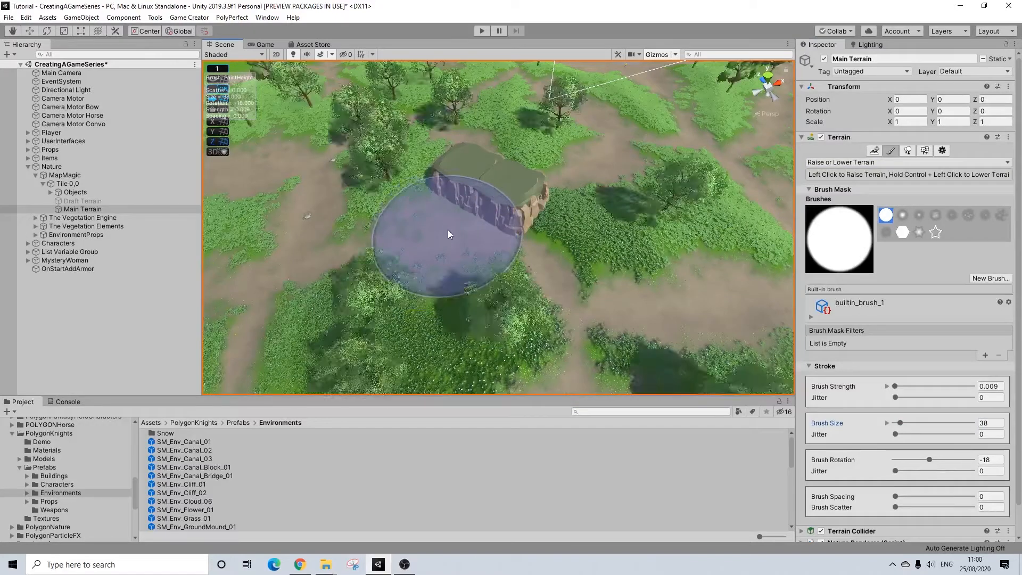
# Raise the ground behind and around the cliffs, increasing the brush strength to 0.07.
pyautogui.moveTo(471, 218)
pyautogui.mouseDown()
pyautogui.moveTo(481, 229)
pyautogui.moveTo(459, 206)
pyautogui.moveTo(472, 222)
pyautogui.moveTo(476, 214)
pyautogui.mouseUp()
pyautogui.click(898, 386)
pyautogui.moveTo(496, 256)
pyautogui.mouseDown()
pyautogui.moveTo(451, 218)
pyautogui.moveTo(473, 199)
pyautogui.mouseUp()
pyautogui.keyDown('alt'); pyautogui.moveTo(499, 237); pyautogui.dragTo(181, 124); pyautogui.keyUp('alt')
pyautogui.moveTo(595, 261); pyautogui.dragTo(509, 170, button='middle')
pyautogui.scroll(2, 547, 187)
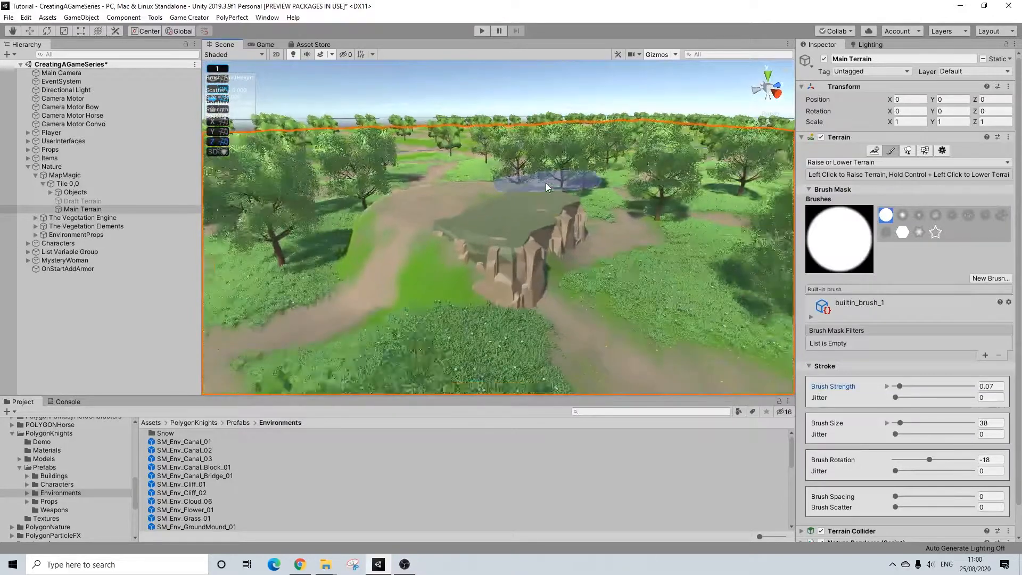
# Select both SM_Env_Cliff_02 objects and lower them together to Y -4.262972.
pyautogui.scroll(3, 547, 187)
pyautogui.keyDown('alt'); pyautogui.moveTo(471, 212); pyautogui.dragTo(564, 221); pyautogui.keyUp('alt')
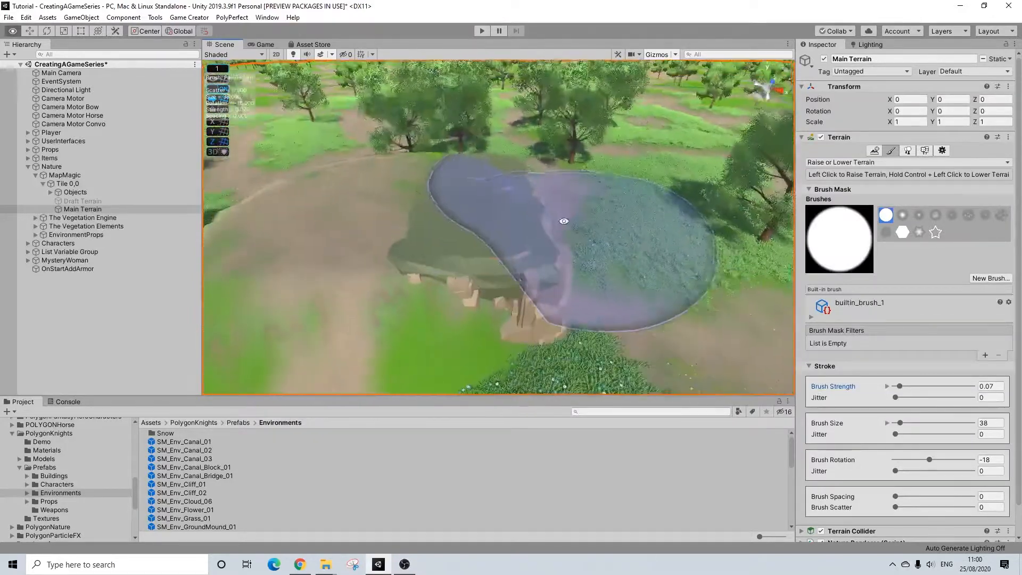
pyautogui.click(23, 32)
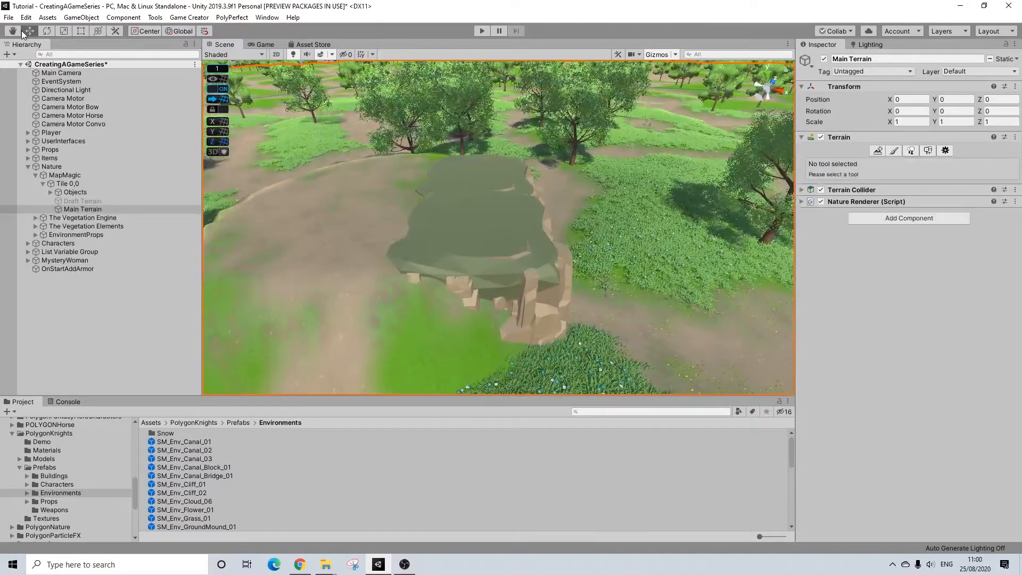
pyautogui.click(491, 245)
pyautogui.keyDown('shift'); pyautogui.click(494, 174); pyautogui.keyUp('shift')
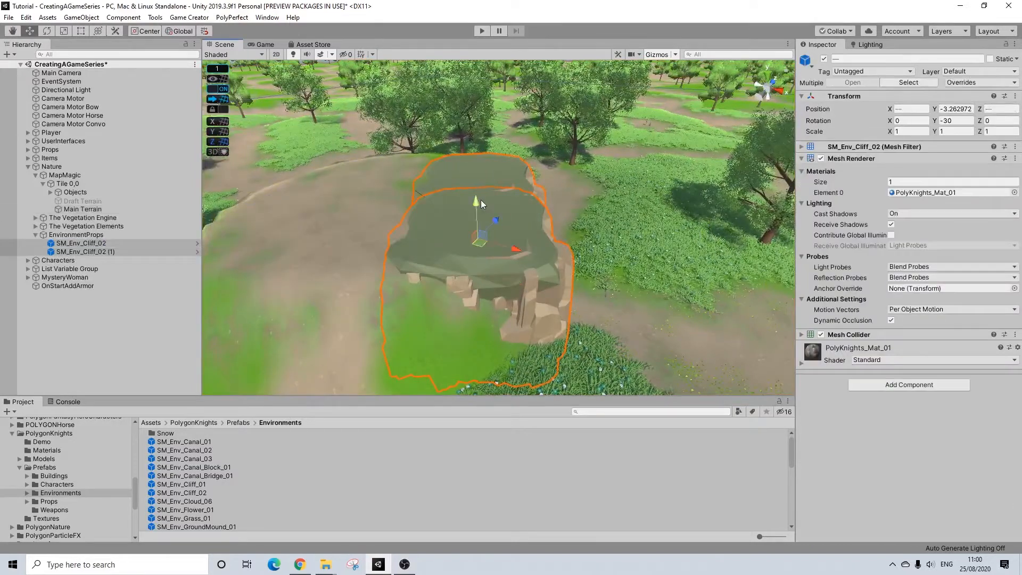
pyautogui.keyDown('ctrl'); pyautogui.moveTo(479, 202); pyautogui.dragTo(646, 269); pyautogui.keyUp('ctrl')
# Return to painting Main Terrain and raise the ground over the tops of the two cliffs.
pyautogui.scroll(-2, 641, 270)
pyautogui.moveTo(623, 272); pyautogui.dragTo(756, 301, button='middle')
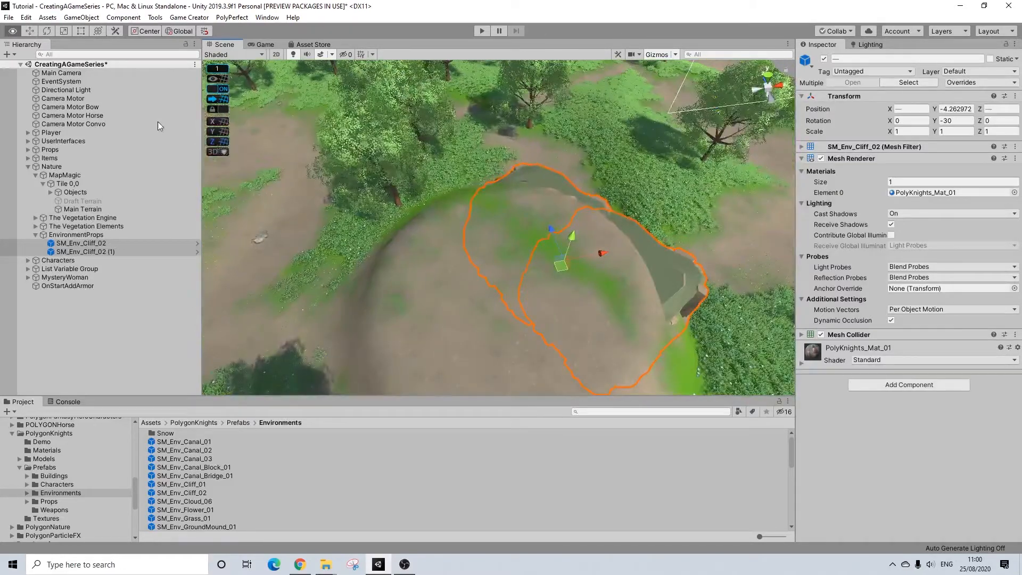
pyautogui.keyDown('alt'); pyautogui.moveTo(663, 213); pyautogui.dragTo(504, 353); pyautogui.keyUp('alt')
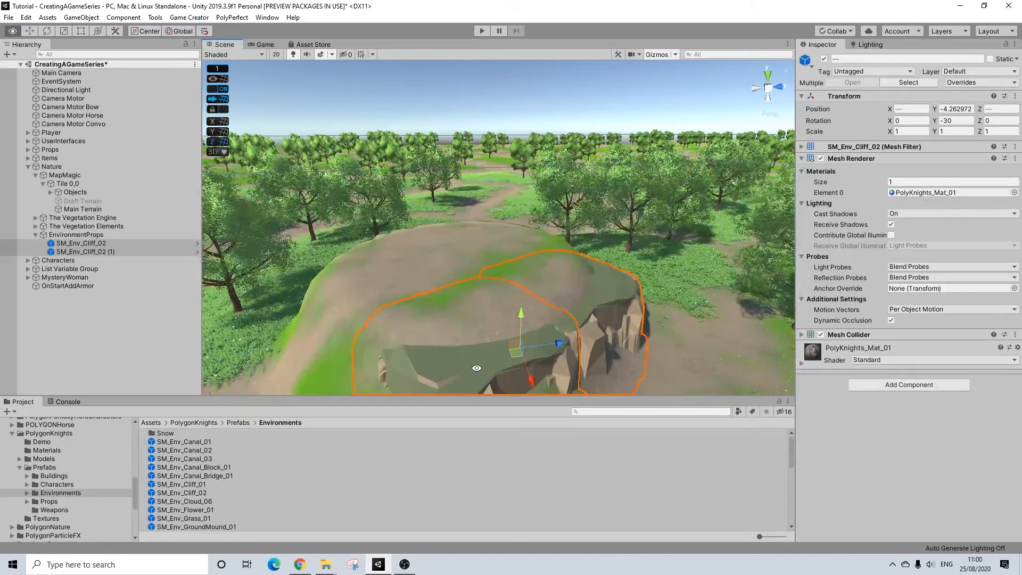
pyautogui.keyDown('alt'); pyautogui.moveTo(483, 360); pyautogui.dragTo(756, 430); pyautogui.keyUp('alt')
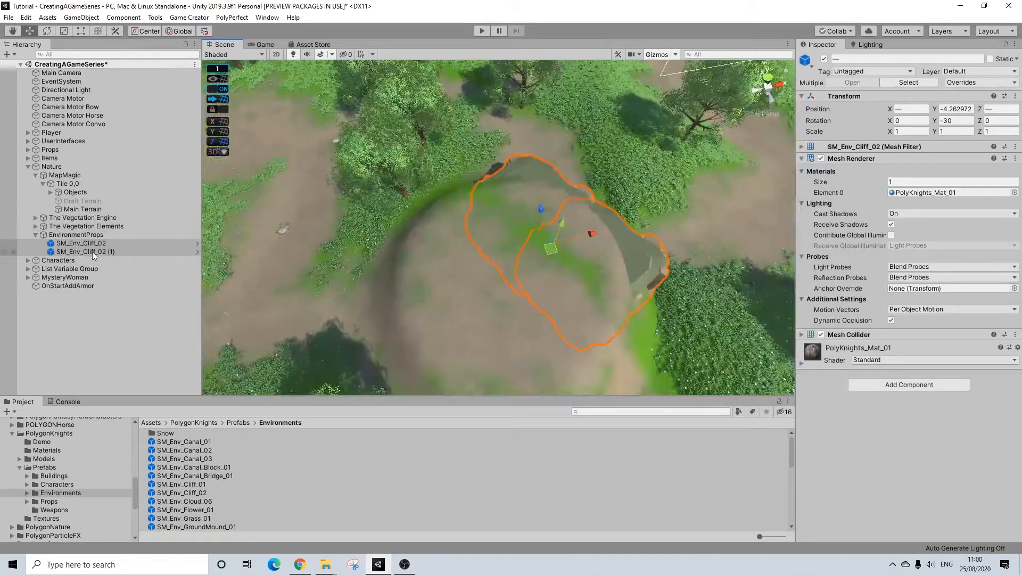
pyautogui.click(82, 208)
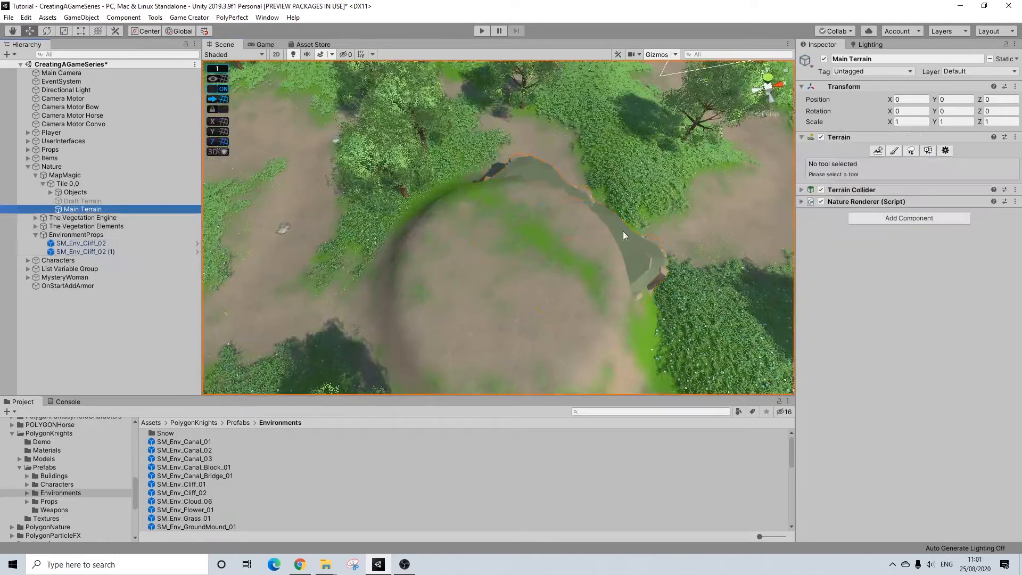
pyautogui.click(884, 151)
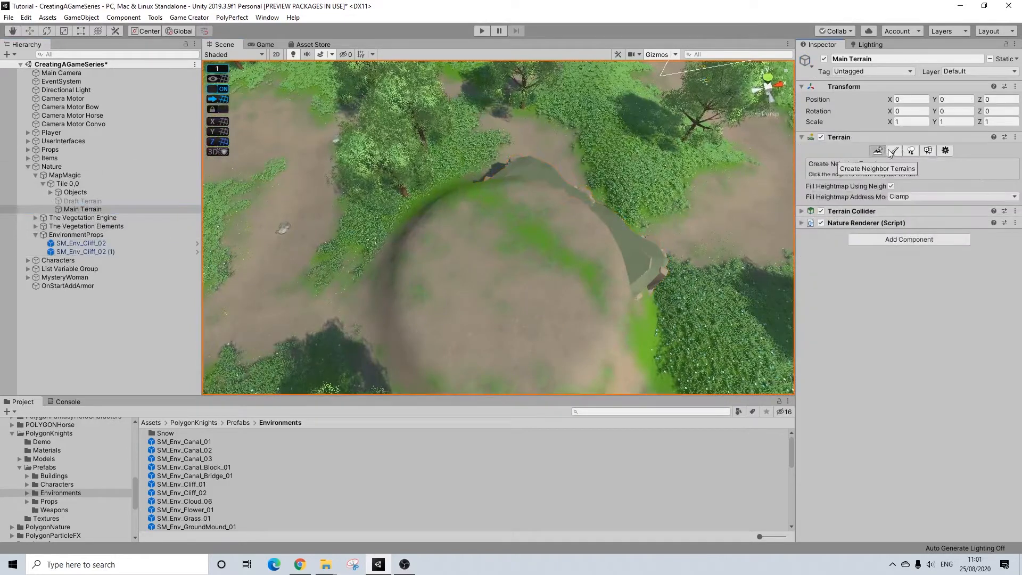
pyautogui.click(891, 151)
pyautogui.moveTo(504, 237)
pyautogui.mouseDown()
pyautogui.moveTo(504, 215)
pyautogui.moveTo(520, 212)
pyautogui.moveTo(545, 254)
pyautogui.moveTo(580, 279)
pyautogui.moveTo(604, 279)
pyautogui.mouseUp()
# Extend the hill beside the cliffs by raising the neighbouring tree-covered ground at brush strength 0.07 and size 38.
pyautogui.moveTo(605, 278)
pyautogui.mouseDown(button='middle')
pyautogui.moveTo(463, 274)
pyautogui.moveTo(448, 149)
pyautogui.mouseUp(button='middle')
pyautogui.moveTo(492, 213)
pyautogui.keyDown('alt'); pyautogui.mouseDown()
pyautogui.moveTo(309, 126)
pyautogui.moveTo(276, 85)
pyautogui.moveTo(408, 162)
pyautogui.moveTo(446, 230)
pyautogui.mouseUp(); pyautogui.keyUp('alt')
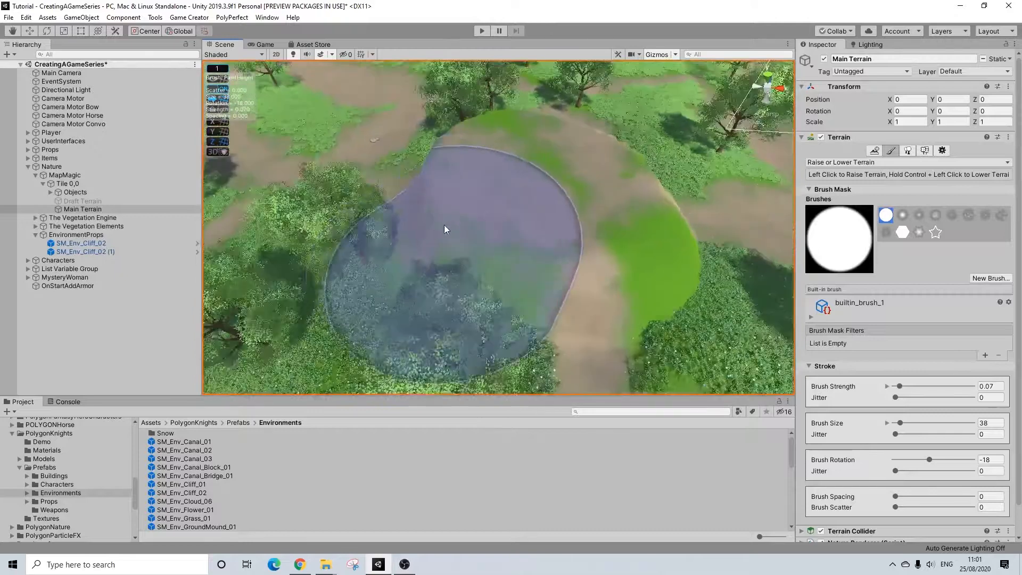
pyautogui.scroll(-4, 446, 229)
pyautogui.moveTo(474, 212); pyautogui.dragTo(502, 199, button='middle')
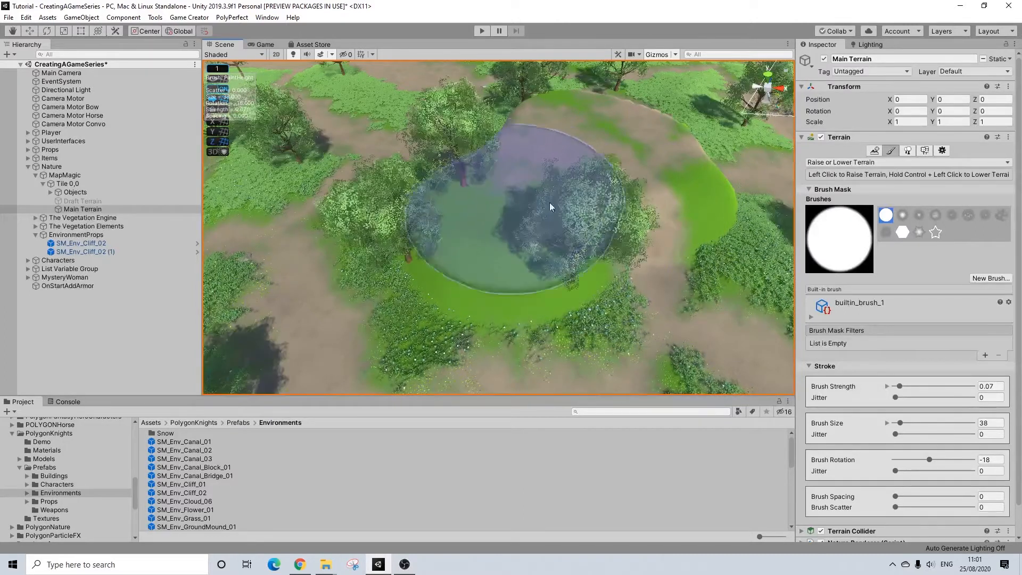
pyautogui.moveTo(564, 234)
pyautogui.keyDown('alt'); pyautogui.mouseDown()
pyautogui.moveTo(493, 148)
pyautogui.moveTo(554, 200)
pyautogui.moveTo(554, 192)
pyautogui.moveTo(543, 200)
pyautogui.moveTo(718, 235)
pyautogui.mouseUp(); pyautogui.keyUp('alt')
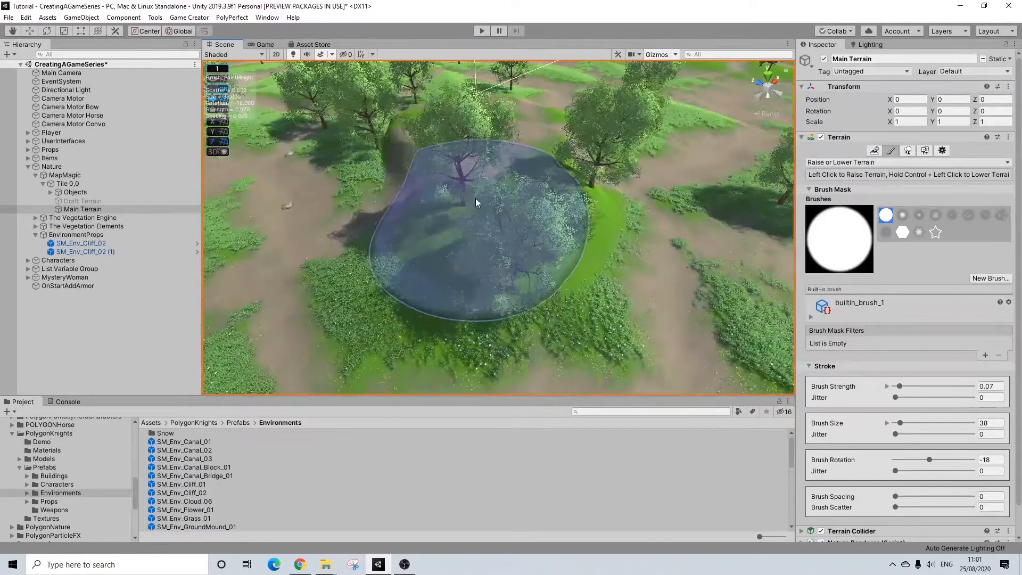
pyautogui.click(422, 188)
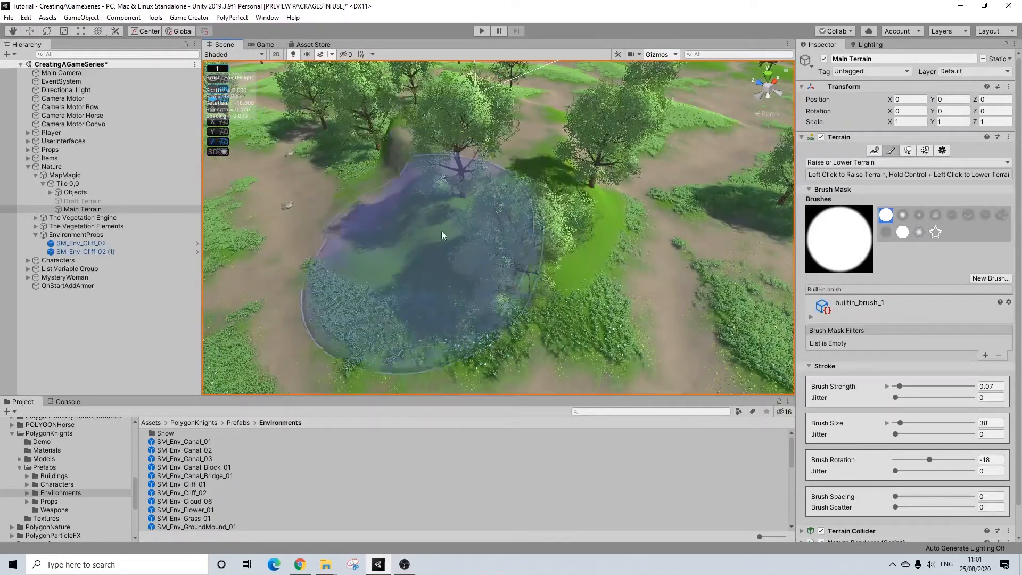
pyautogui.keyDown('alt'); pyautogui.moveTo(577, 199); pyautogui.dragTo(588, 179); pyautogui.keyUp('alt')
pyautogui.click(604, 189)
# Smooth the slopes of the raised hill with the Smooth Height brush at strength 0.134 and size 47.
pyautogui.keyDown('alt'); pyautogui.moveTo(653, 198); pyautogui.dragTo(732, 298); pyautogui.keyUp('alt')
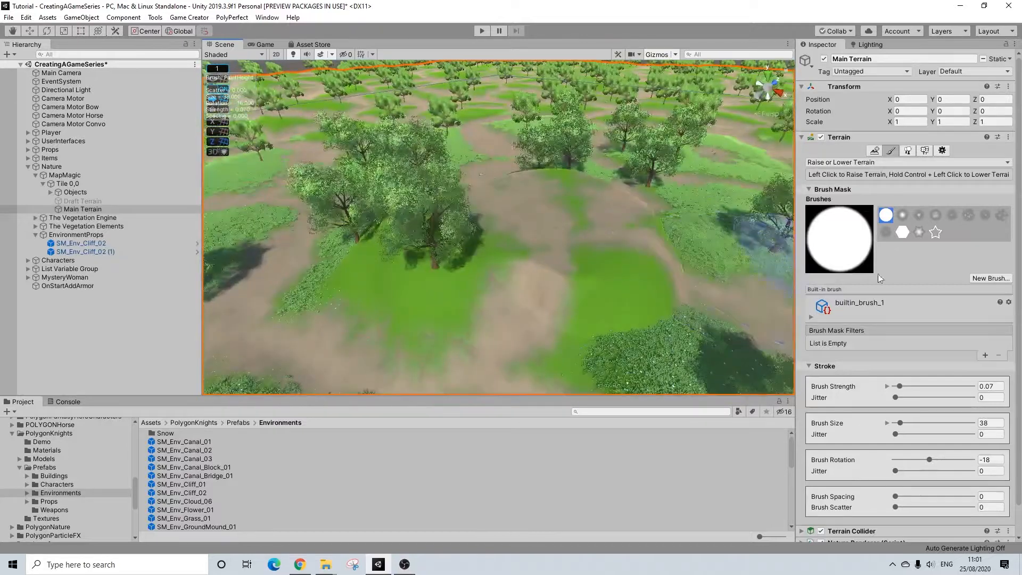
pyautogui.click(844, 162)
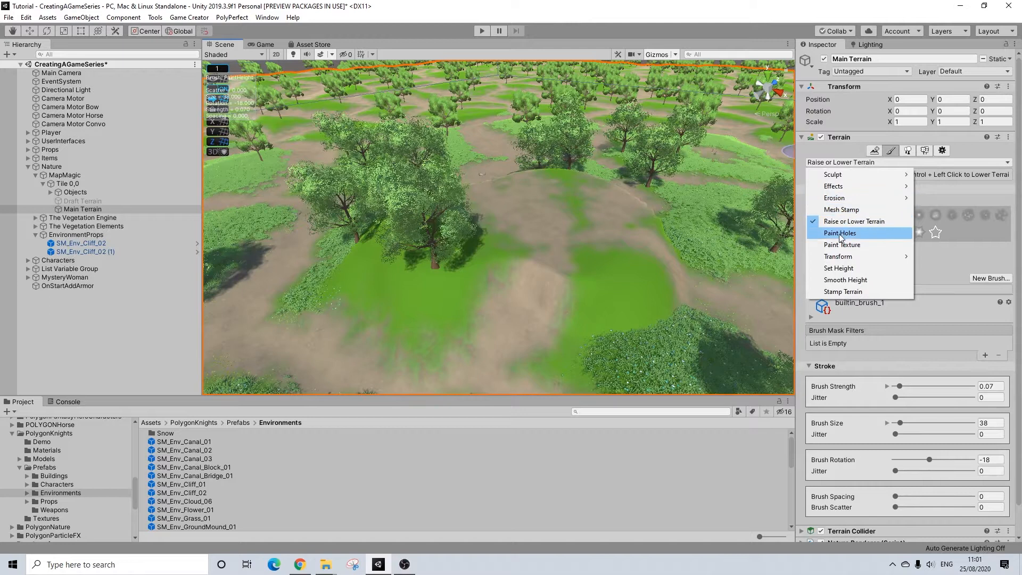
pyautogui.click(843, 278)
pyautogui.moveTo(503, 233)
pyautogui.mouseDown()
pyautogui.moveTo(458, 250)
pyautogui.moveTo(605, 269)
pyautogui.mouseUp()
pyautogui.keyDown('alt'); pyautogui.moveTo(729, 260); pyautogui.dragTo(577, 250); pyautogui.keyUp('alt')
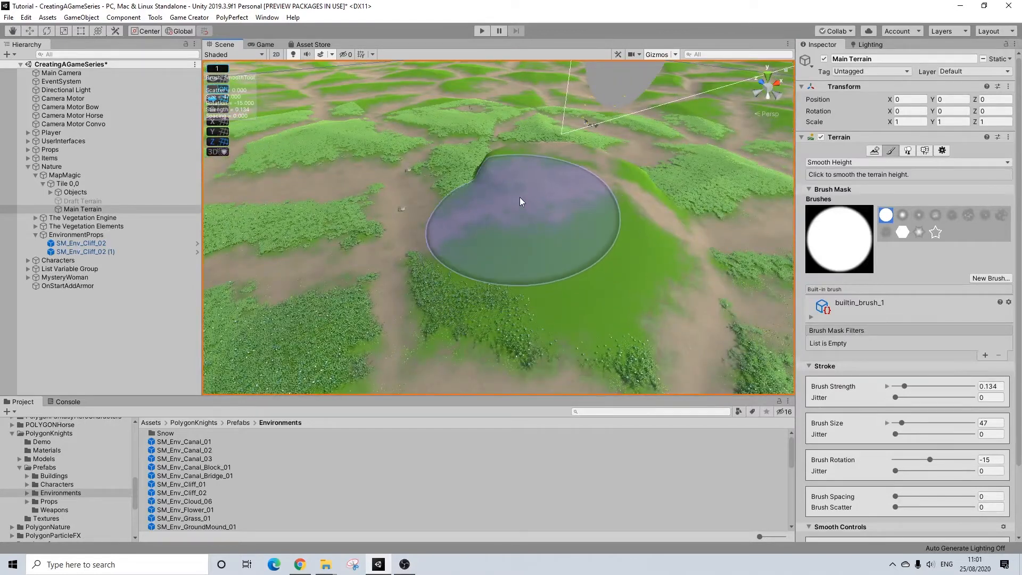
pyautogui.moveTo(535, 228)
pyautogui.keyDown('alt'); pyautogui.mouseDown()
pyautogui.moveTo(297, 193)
pyautogui.moveTo(456, 296)
pyautogui.moveTo(252, 249)
pyautogui.moveTo(449, 177)
pyautogui.mouseUp(); pyautogui.keyUp('alt')
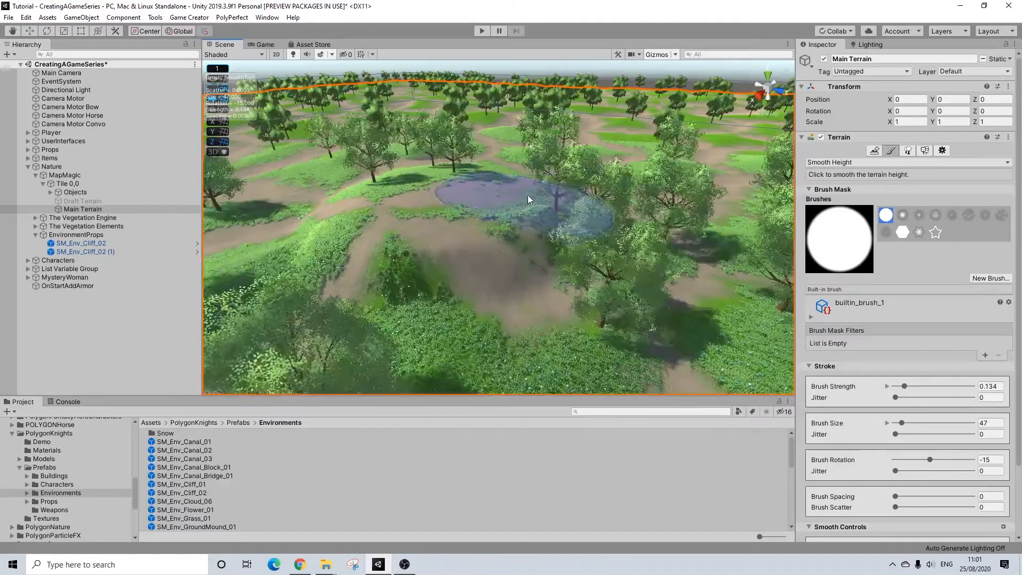
# Find the buried SM_Env_Cliff_02 by selecting and framing it, and examine its outline under the hill.
pyautogui.keyDown('alt'); pyautogui.moveTo(528, 194); pyautogui.dragTo(595, 273); pyautogui.keyUp('alt')
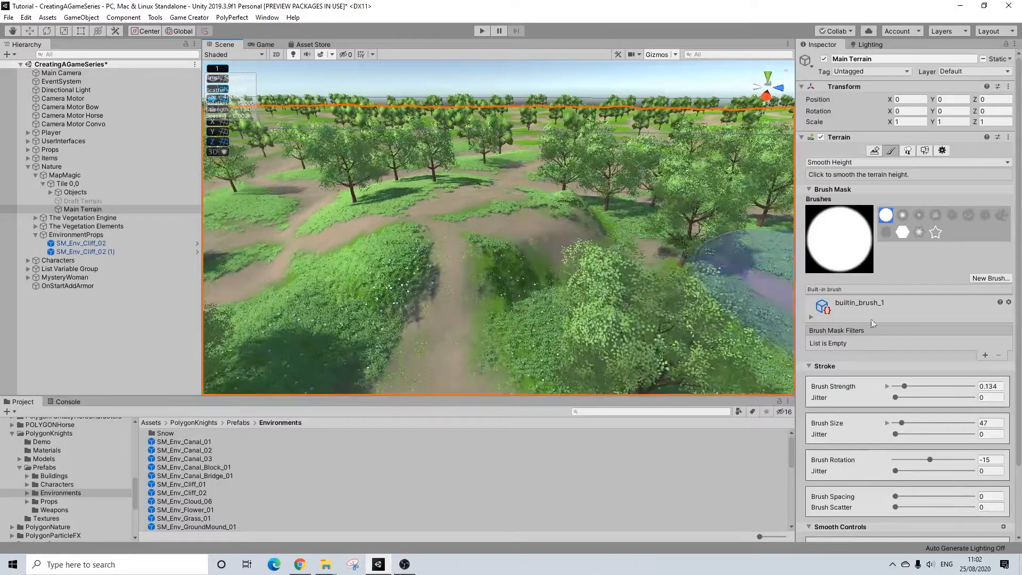
pyautogui.moveTo(487, 193)
pyautogui.keyDown('alt'); pyautogui.mouseDown()
pyautogui.moveTo(493, 223)
pyautogui.moveTo(411, 206)
pyautogui.moveTo(373, 211)
pyautogui.moveTo(481, 178)
pyautogui.moveTo(445, 224)
pyautogui.moveTo(495, 247)
pyautogui.moveTo(453, 182)
pyautogui.moveTo(605, 164)
pyautogui.moveTo(381, 179)
pyautogui.moveTo(502, 234)
pyautogui.mouseUp(); pyautogui.keyUp('alt')
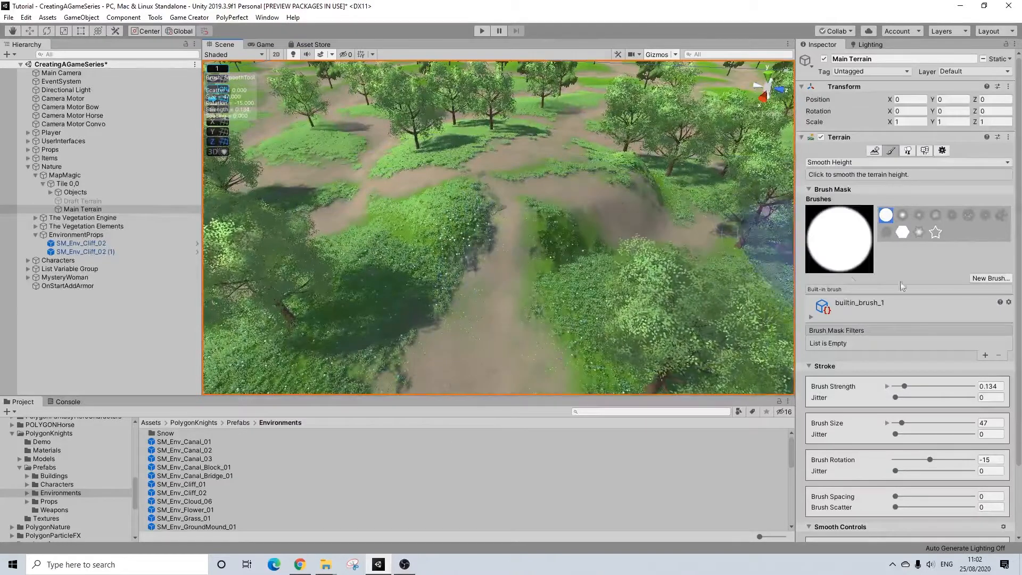
pyautogui.click(829, 163)
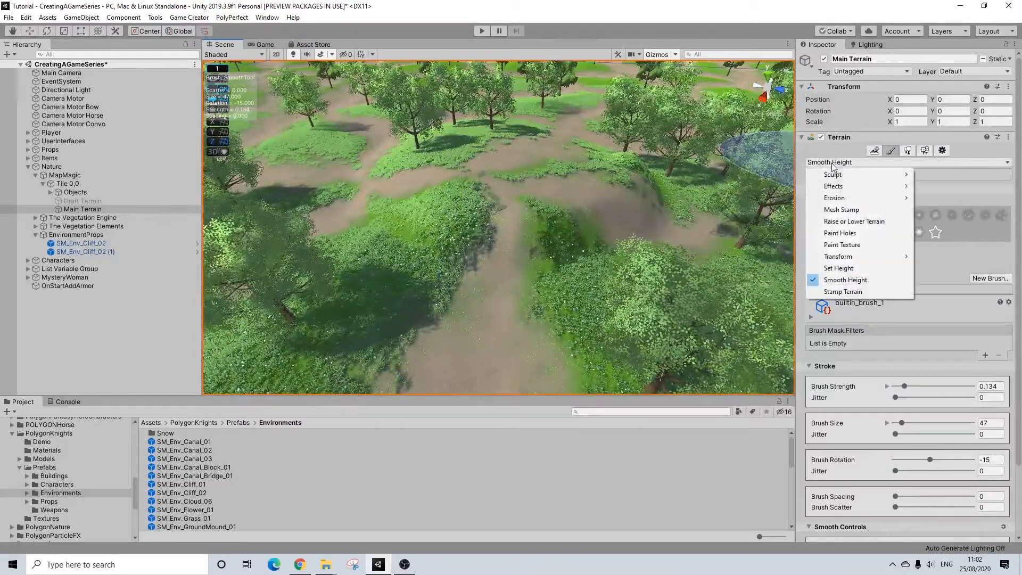
pyautogui.click(834, 166)
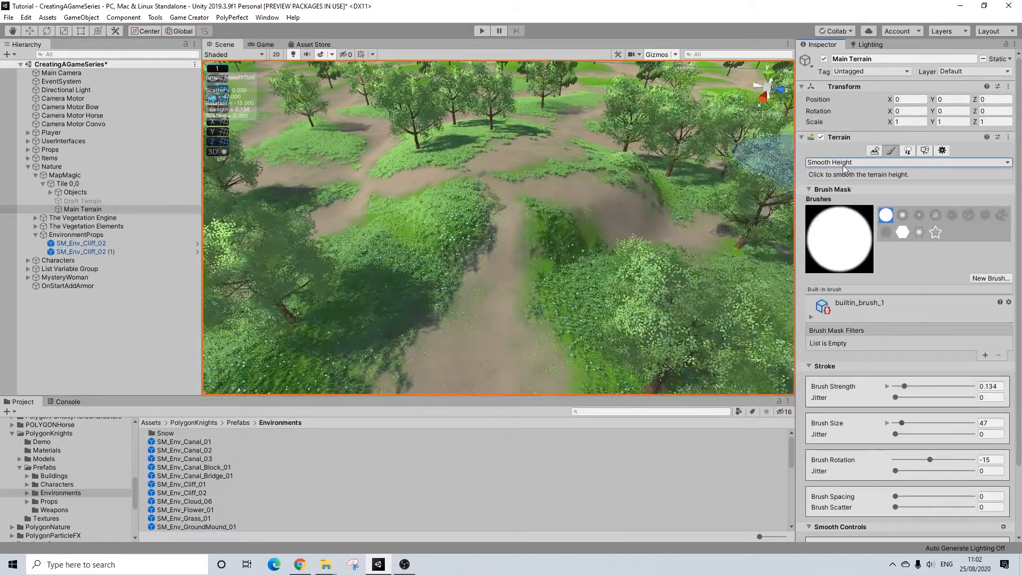
pyautogui.doubleClick(79, 242)
pyautogui.moveTo(519, 234)
pyautogui.keyDown('alt'); pyautogui.mouseDown()
pyautogui.moveTo(522, 273)
pyautogui.moveTo(533, 229)
pyautogui.mouseUp(); pyautogui.keyUp('alt')
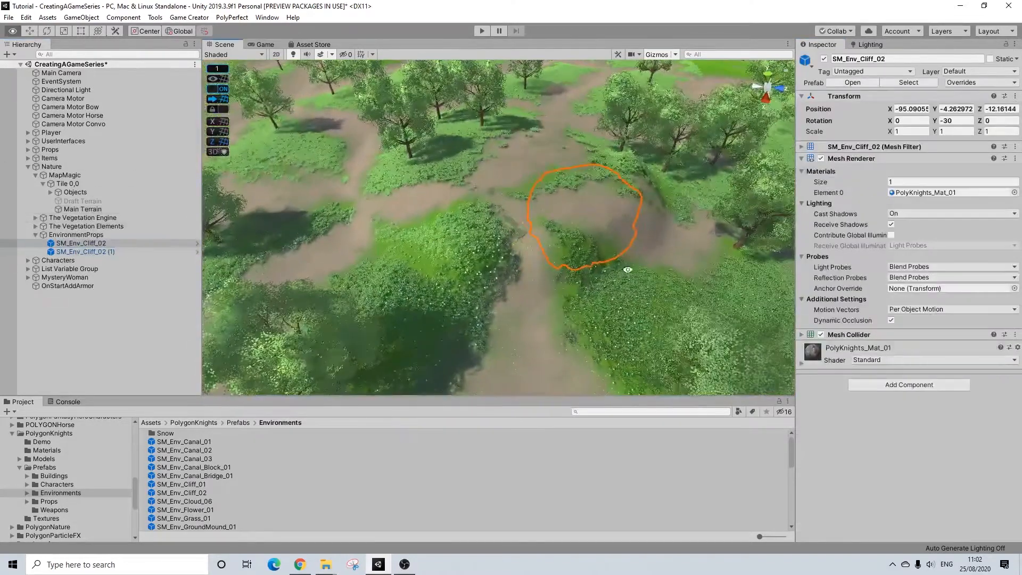
# Lower Main Terrain in front of SM_Env_Cliff_02 with the Raise or Lower Terrain brush at strength 0.07 and size 4 to expose its rock face.
pyautogui.click(72, 207)
pyautogui.click(838, 163)
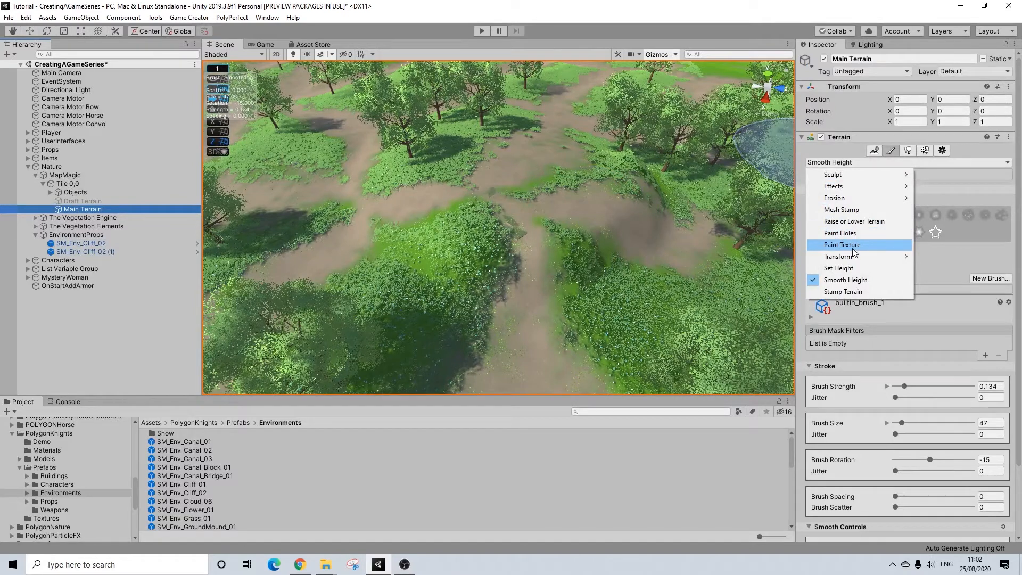
pyautogui.click(854, 221)
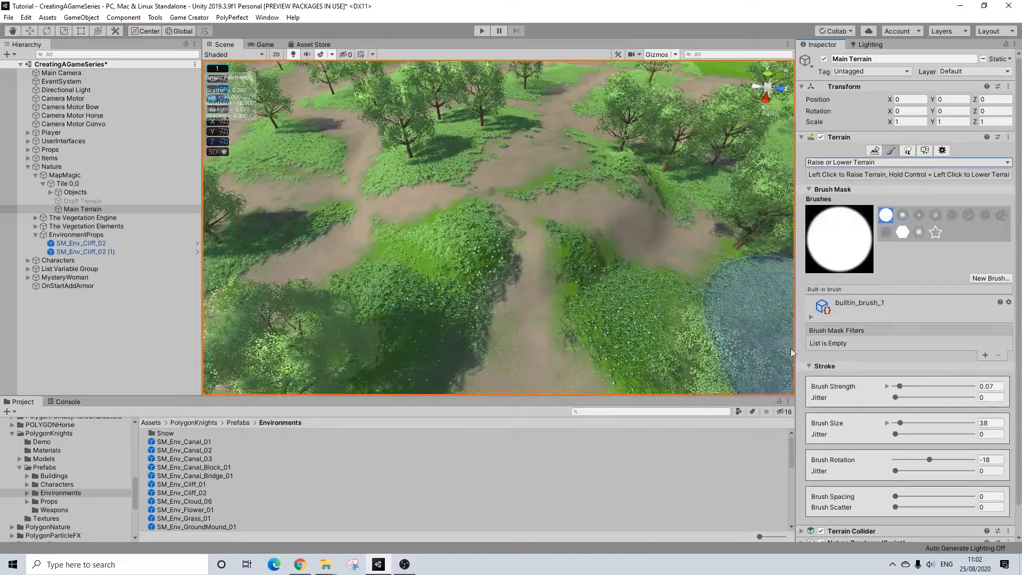
pyautogui.click(900, 423)
pyautogui.moveTo(899, 423); pyautogui.dragTo(898, 423)
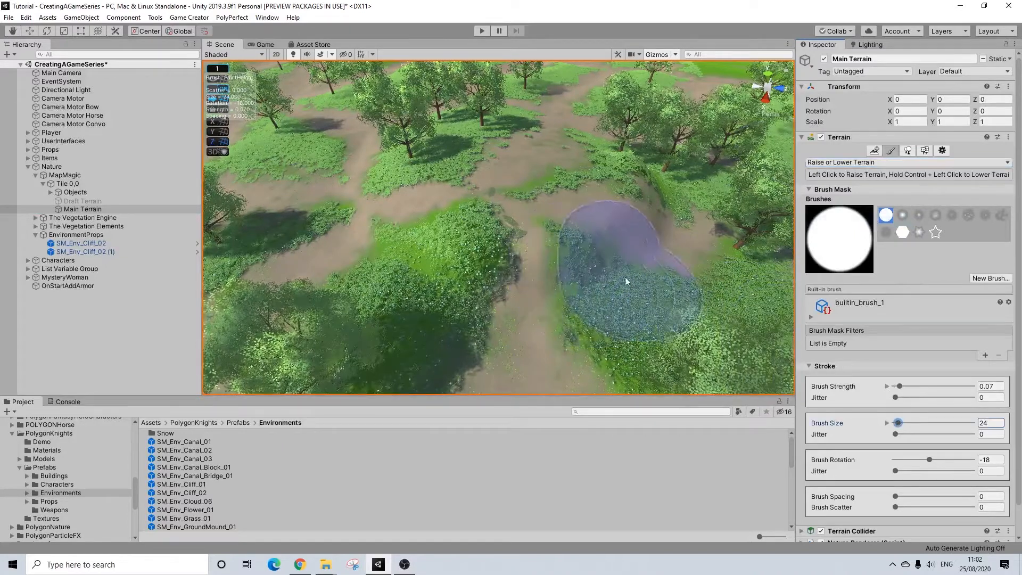
pyautogui.moveTo(898, 424); pyautogui.dragTo(894, 423)
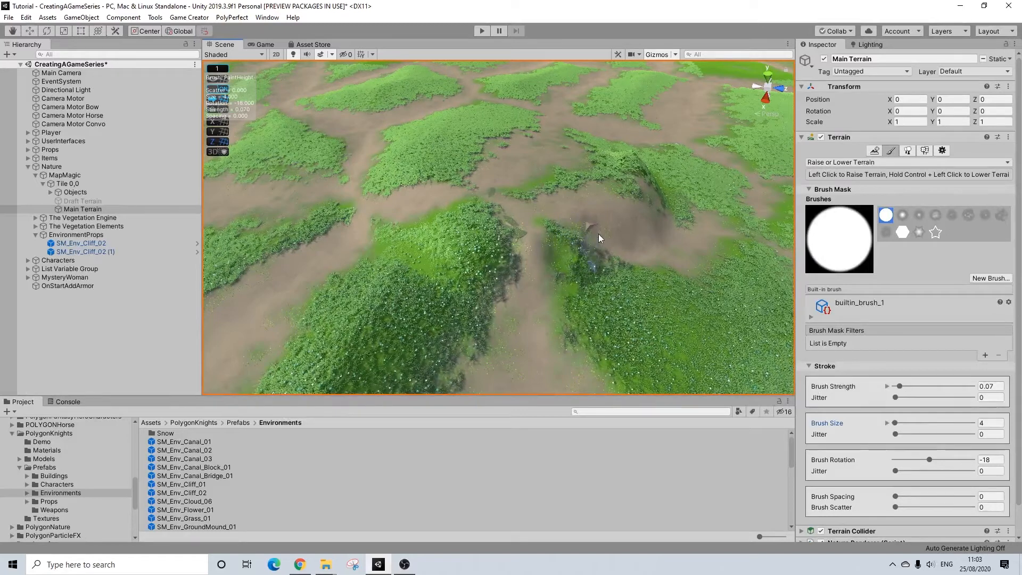
pyautogui.moveTo(614, 225); pyautogui.dragTo(523, 263, button='right')
pyautogui.moveTo(523, 263)
pyautogui.mouseDown()
pyautogui.moveTo(493, 264)
pyautogui.moveTo(521, 269)
pyautogui.moveTo(487, 255)
pyautogui.moveTo(499, 250)
pyautogui.moveTo(444, 254)
pyautogui.mouseUp()
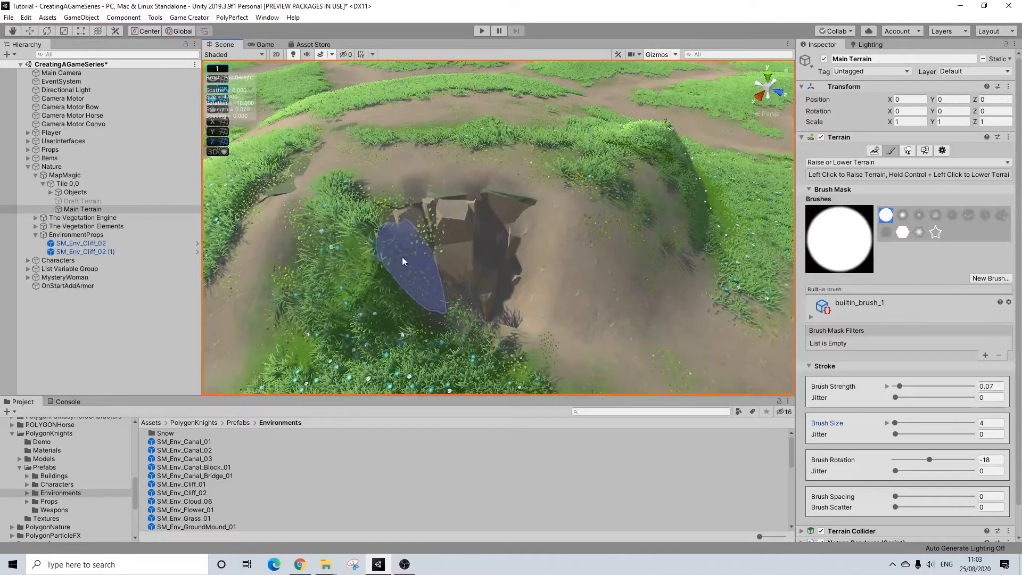
pyautogui.moveTo(391, 293)
pyautogui.keyDown('ctrl'); pyautogui.mouseDown()
pyautogui.moveTo(346, 298)
pyautogui.moveTo(440, 302)
pyautogui.moveTo(543, 283)
pyautogui.moveTo(548, 263)
pyautogui.moveTo(561, 259)
pyautogui.moveTo(514, 247)
pyautogui.moveTo(549, 244)
pyautogui.moveTo(589, 260)
pyautogui.moveTo(532, 237)
pyautogui.moveTo(574, 244)
pyautogui.moveTo(535, 241)
pyautogui.moveTo(557, 244)
pyautogui.moveTo(535, 236)
pyautogui.moveTo(552, 229)
pyautogui.moveTo(506, 231)
pyautogui.moveTo(547, 234)
pyautogui.moveTo(539, 234)
pyautogui.mouseUp(); pyautogui.keyUp('ctrl')
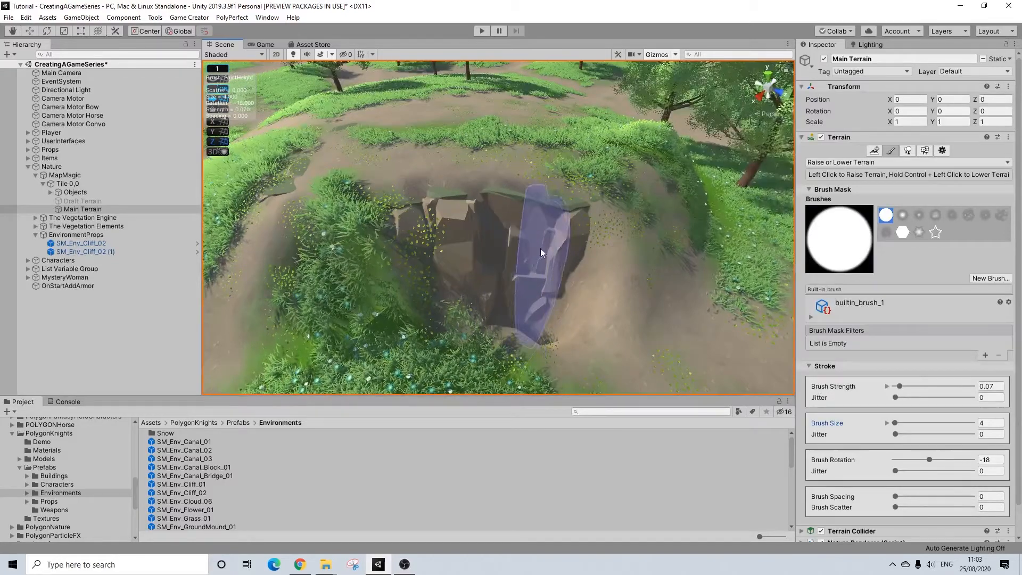
pyautogui.moveTo(533, 285)
pyautogui.keyDown('ctrl'); pyautogui.mouseDown()
pyautogui.moveTo(573, 290)
pyautogui.moveTo(606, 270)
pyautogui.moveTo(613, 299)
pyautogui.moveTo(646, 225)
pyautogui.moveTo(663, 244)
pyautogui.moveTo(624, 243)
pyautogui.moveTo(636, 226)
pyautogui.moveTo(608, 226)
pyautogui.moveTo(637, 232)
pyautogui.moveTo(611, 243)
pyautogui.moveTo(621, 263)
pyautogui.moveTo(613, 242)
pyautogui.moveTo(665, 263)
pyautogui.moveTo(640, 250)
pyautogui.moveTo(532, 257)
pyautogui.mouseUp(); pyautogui.keyUp('ctrl')
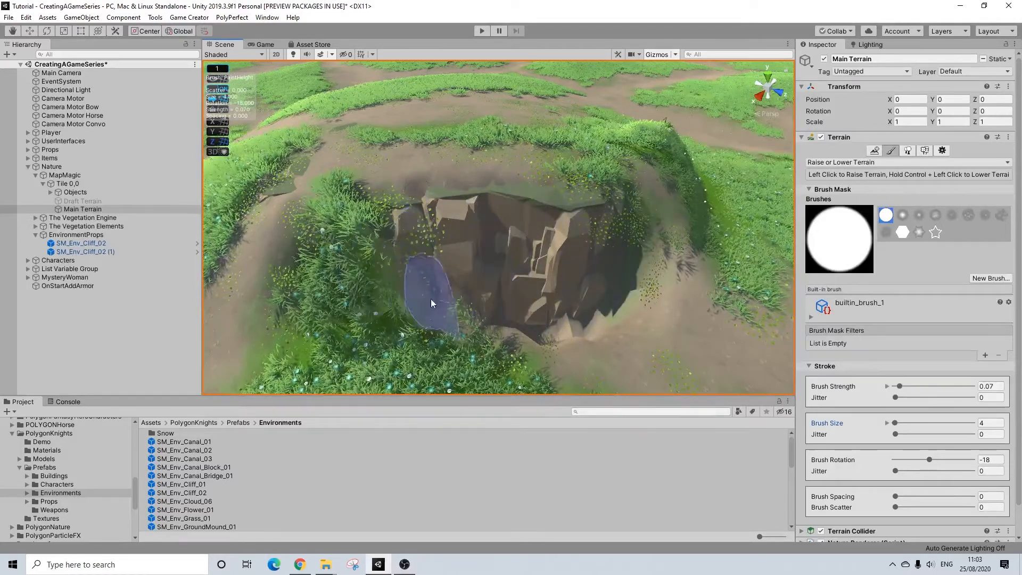
# Carve the grassy ground away beside the exposed rock face to widen the opening toward the second cliff.
pyautogui.moveTo(374, 308)
pyautogui.keyDown('ctrl'); pyautogui.mouseDown()
pyautogui.moveTo(384, 299)
pyautogui.moveTo(365, 309)
pyautogui.moveTo(473, 302)
pyautogui.moveTo(400, 283)
pyautogui.mouseUp(); pyautogui.keyUp('ctrl')
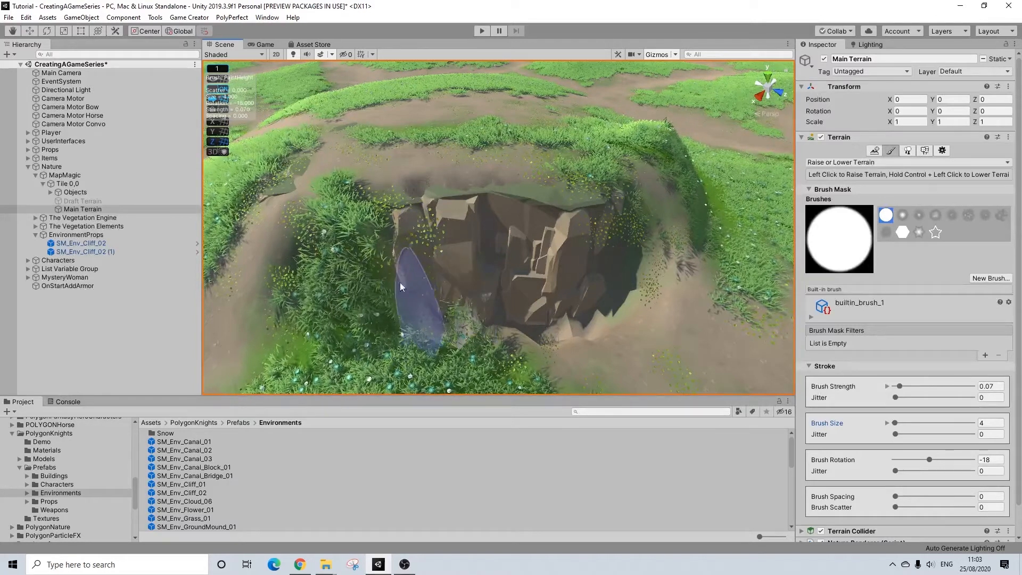
pyautogui.moveTo(338, 271)
pyautogui.keyDown('ctrl'); pyautogui.mouseDown()
pyautogui.moveTo(301, 274)
pyautogui.moveTo(374, 260)
pyautogui.moveTo(338, 269)
pyautogui.moveTo(350, 280)
pyautogui.moveTo(358, 258)
pyautogui.mouseUp(); pyautogui.keyUp('ctrl')
pyautogui.moveTo(511, 257); pyautogui.dragTo(519, 223, button='right')
pyautogui.press('a')
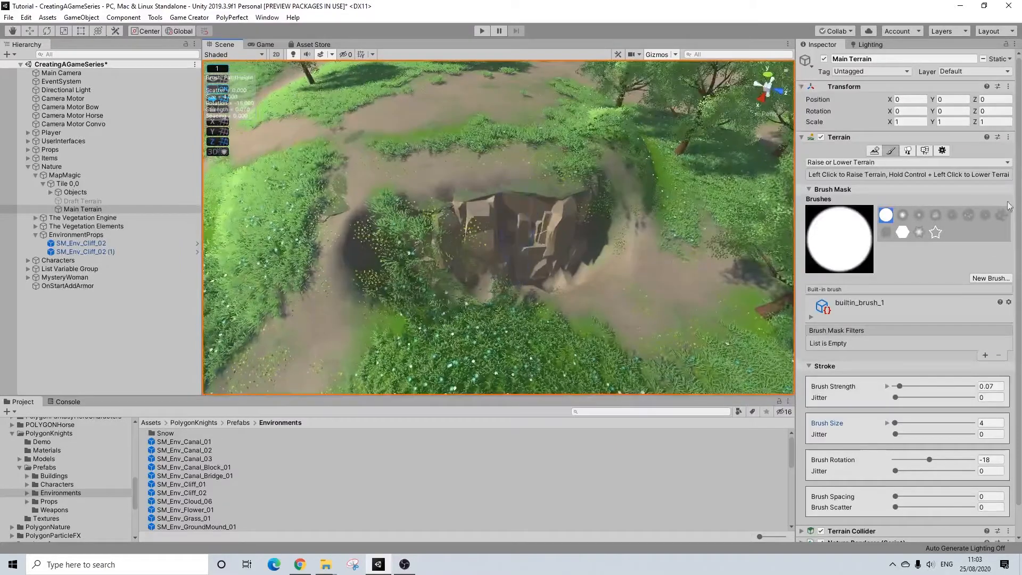
pyautogui.click(853, 166)
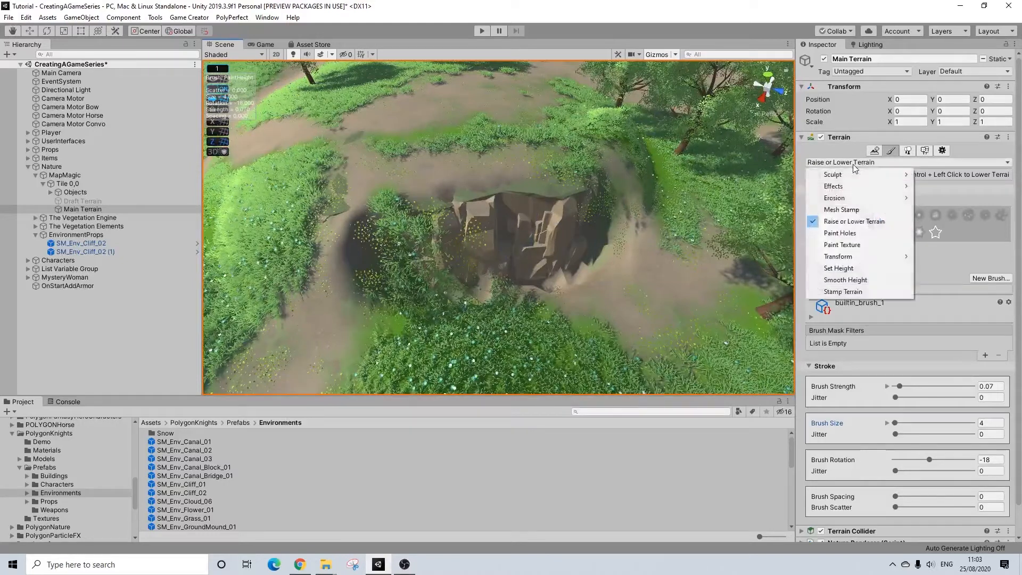
pyautogui.click(907, 151)
pyautogui.click(908, 152)
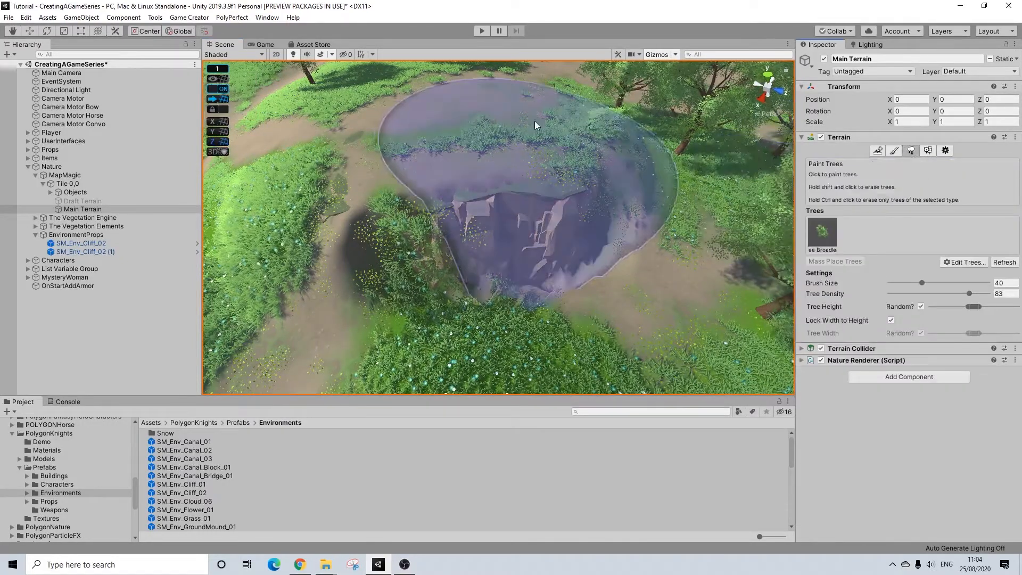
pyautogui.click(895, 151)
pyautogui.click(827, 162)
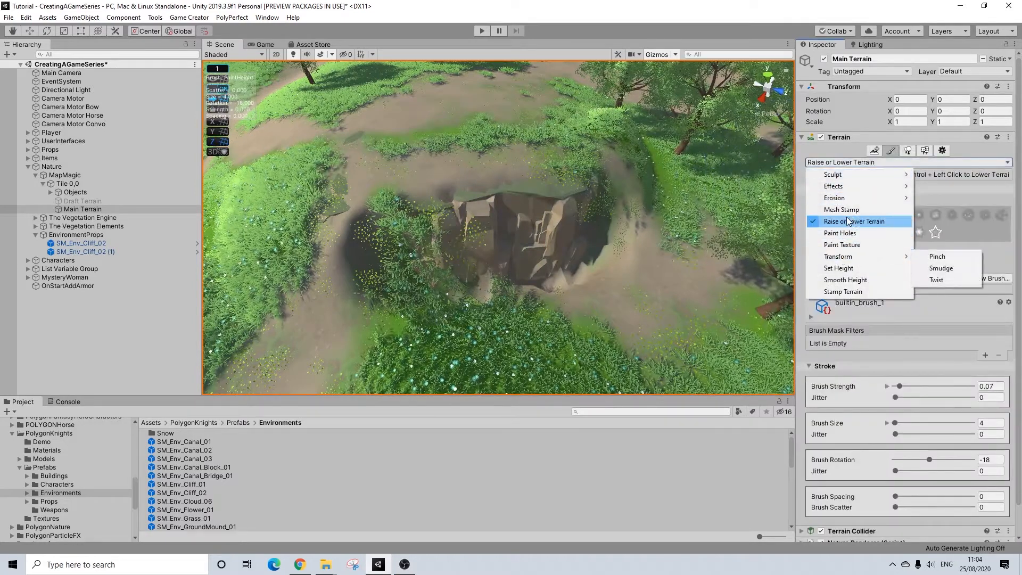
# Erase the grass and flower details covering the cliff faces with Paint Details at brush size 1.4.
pyautogui.click(924, 153)
pyautogui.click(925, 151)
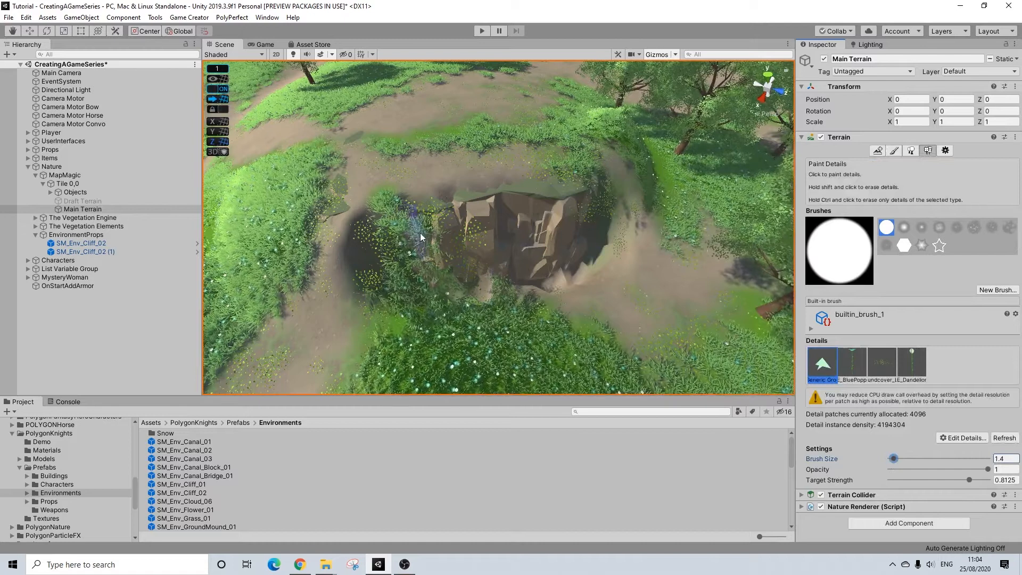
pyautogui.keyDown('shift'); pyautogui.moveTo(421, 238); pyautogui.dragTo(399, 256); pyautogui.keyUp('shift')
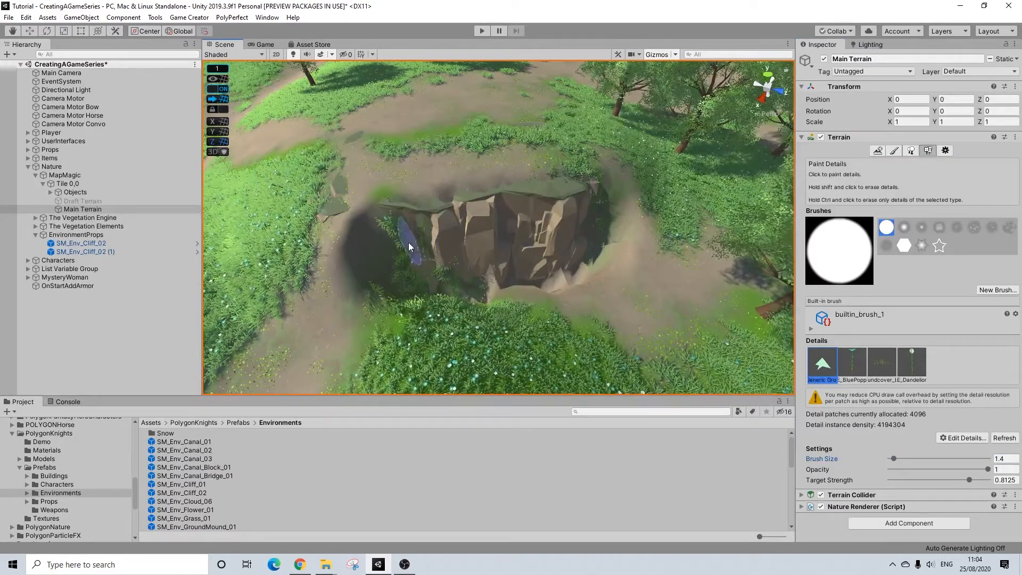
pyautogui.keyDown('alt'); pyautogui.moveTo(475, 226); pyautogui.dragTo(453, 229); pyautogui.keyUp('alt')
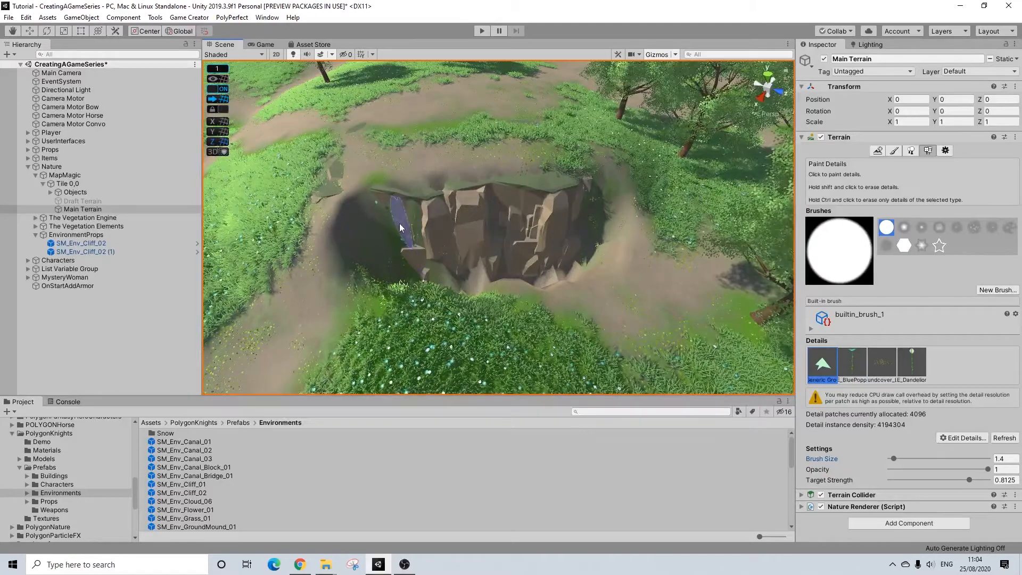
pyautogui.keyDown('alt'); pyautogui.moveTo(410, 260); pyautogui.dragTo(458, 234); pyautogui.keyUp('alt')
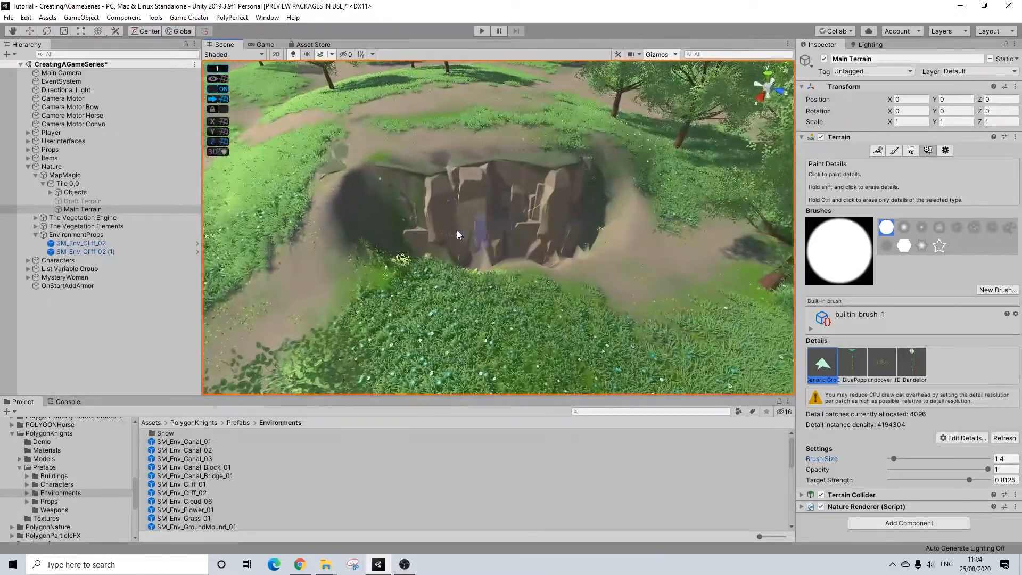
# Smooth the ground along the foot of the cliffs with the Smooth Height brush at strength 0.134 and size 20.
pyautogui.click(894, 151)
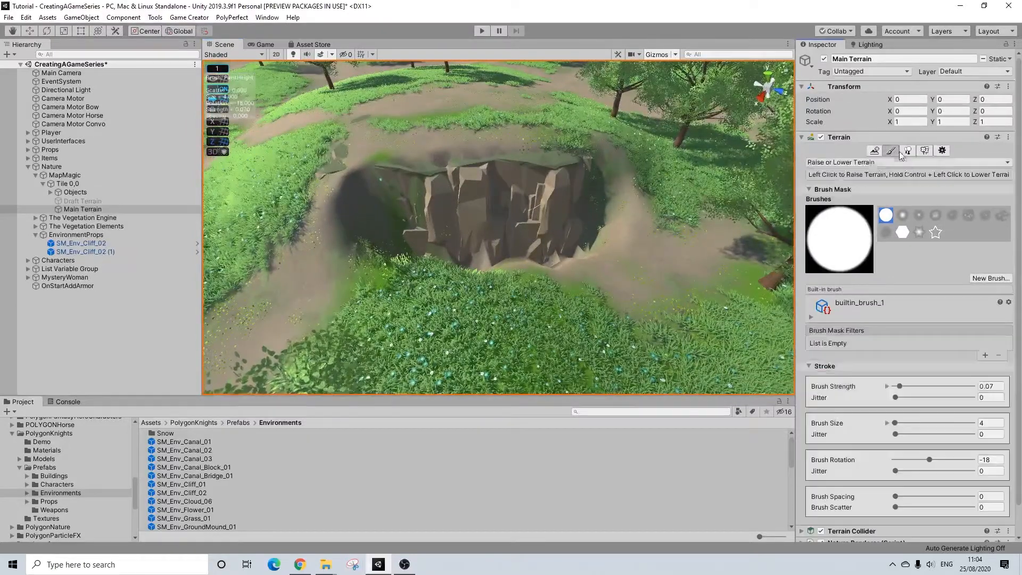
pyautogui.click(899, 162)
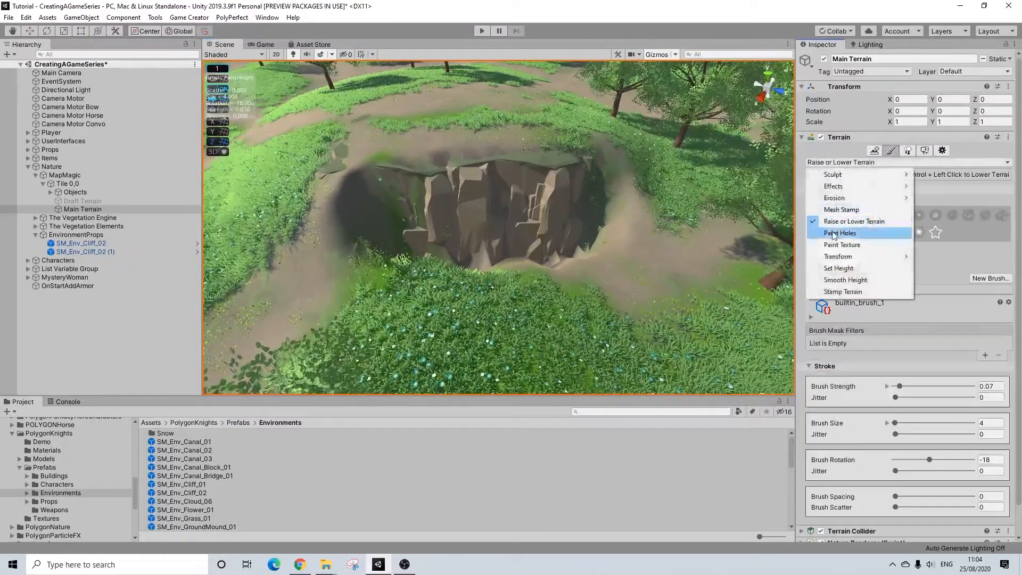
pyautogui.click(844, 280)
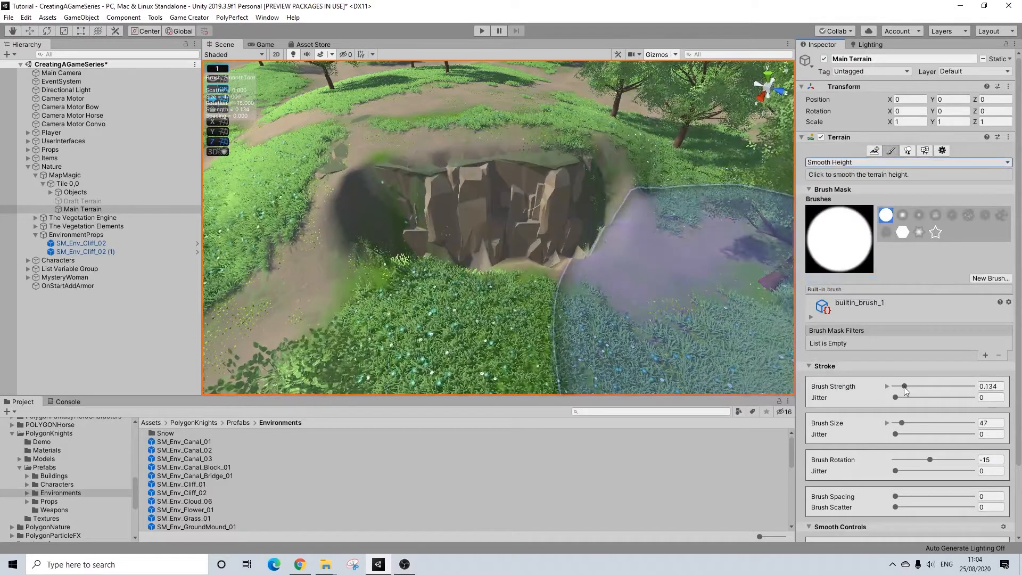
pyautogui.moveTo(903, 422); pyautogui.dragTo(898, 426)
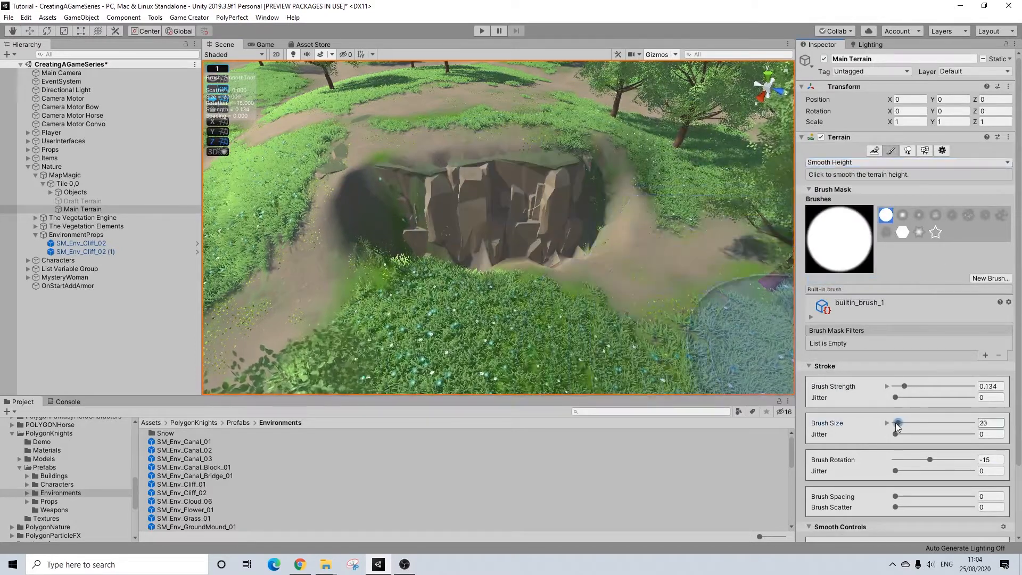
pyautogui.moveTo(523, 294)
pyautogui.mouseDown()
pyautogui.moveTo(562, 284)
pyautogui.moveTo(539, 279)
pyautogui.moveTo(632, 296)
pyautogui.moveTo(649, 265)
pyautogui.moveTo(565, 291)
pyautogui.moveTo(422, 298)
pyautogui.mouseUp()
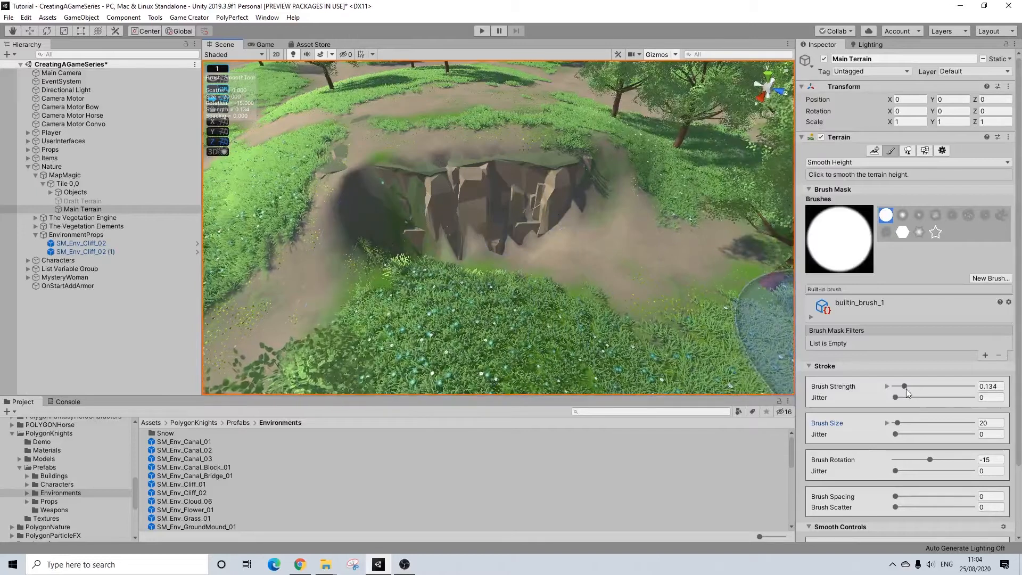
# Refine the smoothing across the base of both cliffs with brush strength 0.08 and size 10.
pyautogui.moveTo(903, 386); pyautogui.dragTo(900, 385)
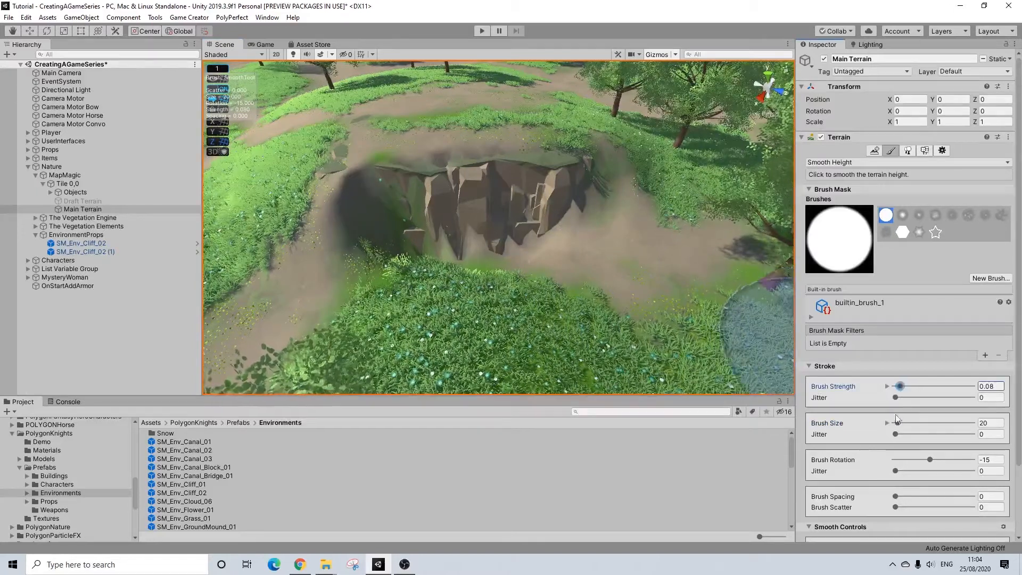
pyautogui.moveTo(898, 424); pyautogui.dragTo(894, 423)
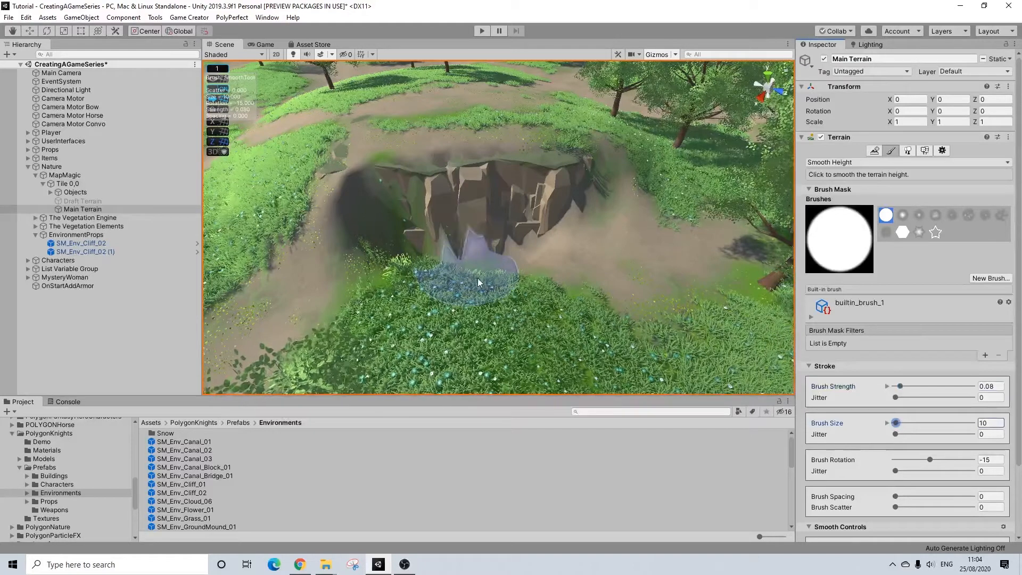
pyautogui.moveTo(564, 259); pyautogui.dragTo(543, 263)
pyautogui.moveTo(516, 267)
pyautogui.mouseDown()
pyautogui.moveTo(406, 273)
pyautogui.moveTo(479, 274)
pyautogui.mouseUp()
pyautogui.moveTo(566, 269); pyautogui.dragTo(382, 278)
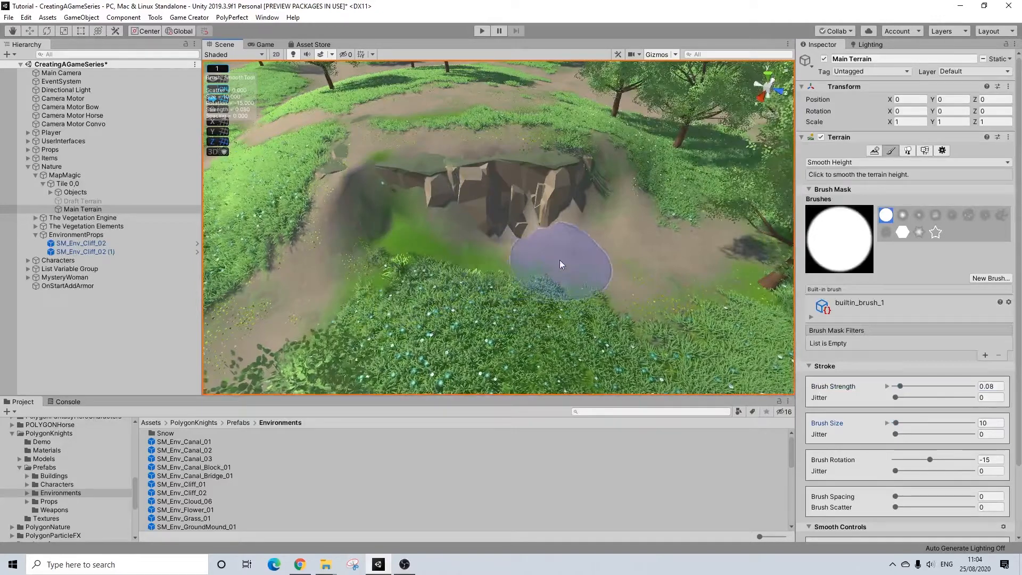
pyautogui.moveTo(606, 261)
pyautogui.keyDown('alt'); pyautogui.mouseDown()
pyautogui.moveTo(724, 242)
pyautogui.moveTo(666, 248)
pyautogui.mouseUp(); pyautogui.keyUp('alt')
pyautogui.moveTo(412, 258)
pyautogui.mouseDown()
pyautogui.moveTo(434, 260)
pyautogui.moveTo(439, 241)
pyautogui.moveTo(595, 238)
pyautogui.mouseUp()
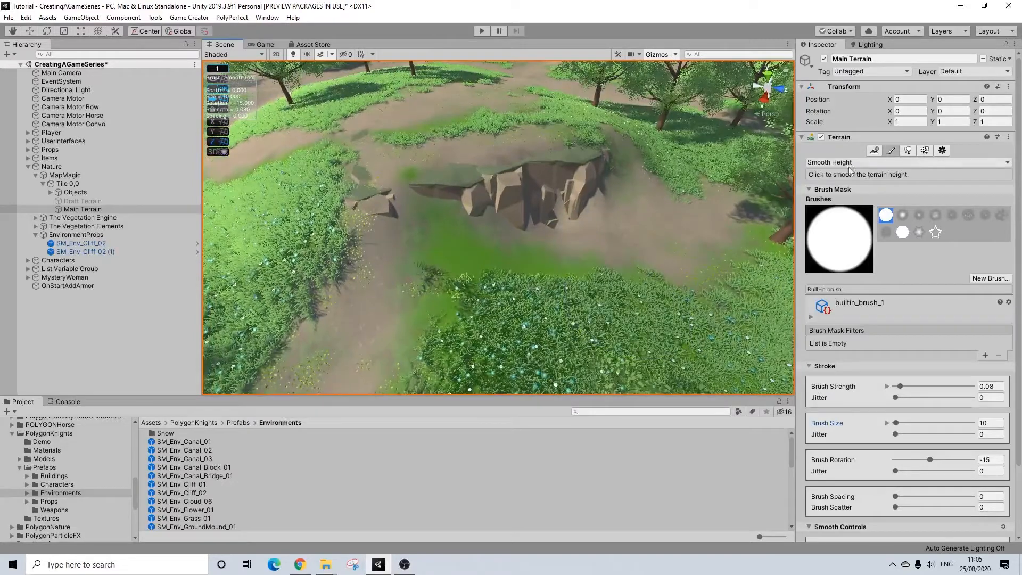
# Lower the smoothed ground against both cliff faces with Raise or Lower Terrain at strength 0.07 and size 4 to uncover the rock again.
pyautogui.click(850, 163)
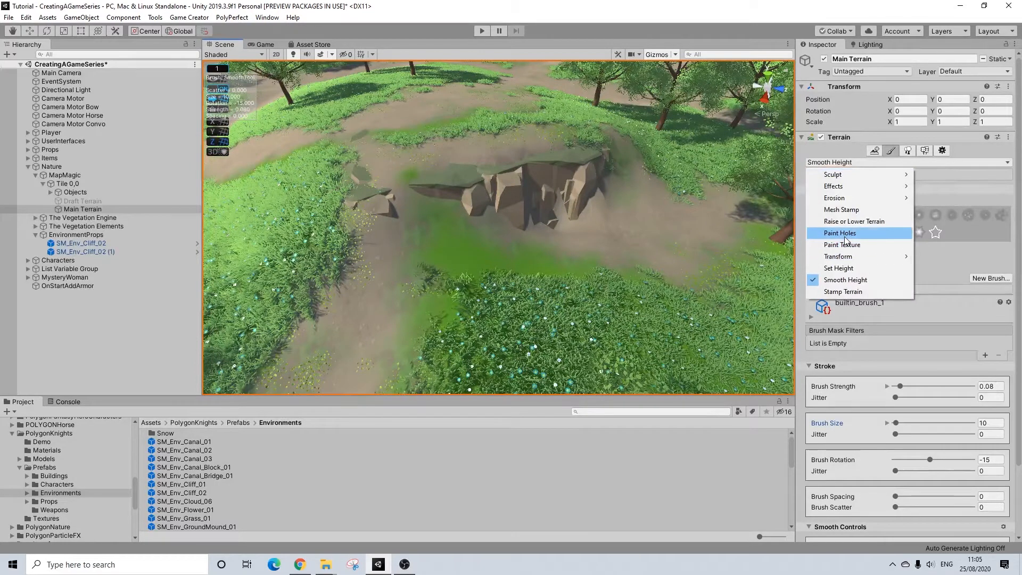
pyautogui.click(849, 226)
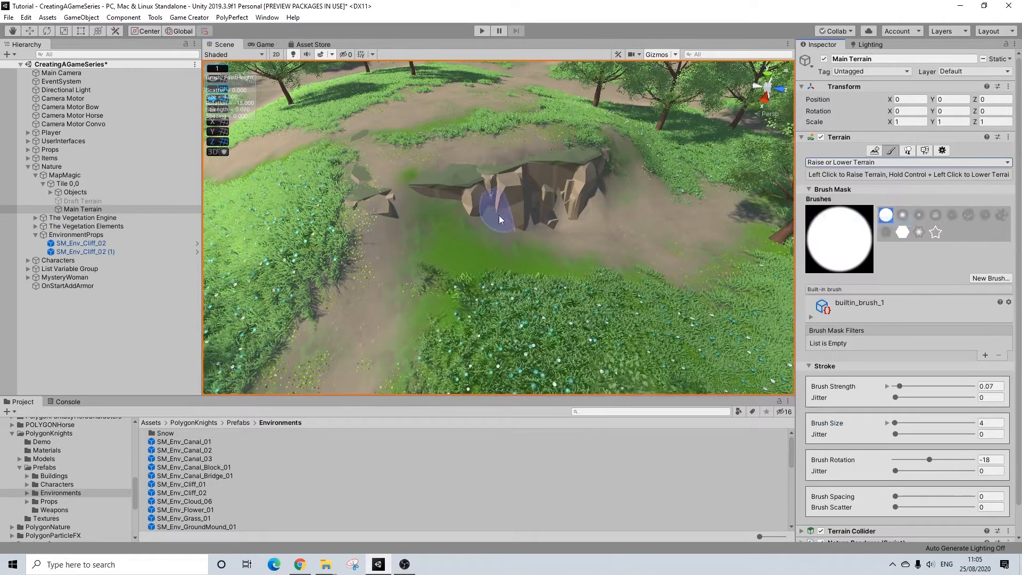
pyautogui.moveTo(495, 230)
pyautogui.keyDown('ctrl'); pyautogui.mouseDown()
pyautogui.moveTo(434, 233)
pyautogui.moveTo(418, 212)
pyautogui.moveTo(395, 226)
pyautogui.moveTo(385, 250)
pyautogui.moveTo(453, 274)
pyautogui.moveTo(417, 253)
pyautogui.moveTo(382, 257)
pyautogui.moveTo(394, 264)
pyautogui.moveTo(491, 238)
pyautogui.moveTo(454, 233)
pyautogui.moveTo(487, 228)
pyautogui.moveTo(449, 235)
pyautogui.mouseUp(); pyautogui.keyUp('ctrl')
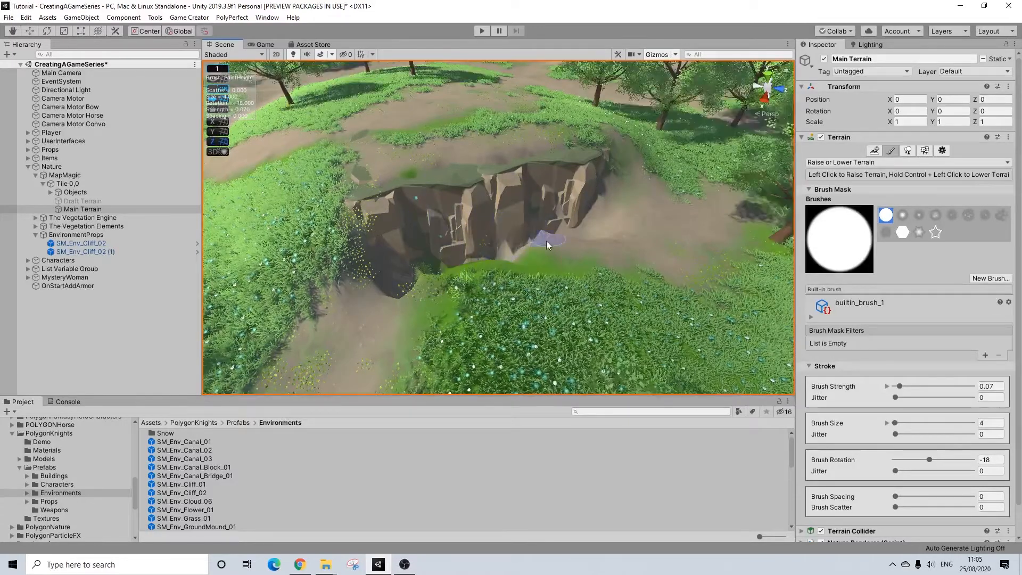
pyautogui.keyDown('alt'); pyautogui.moveTo(547, 239); pyautogui.dragTo(622, 262); pyautogui.keyUp('alt')
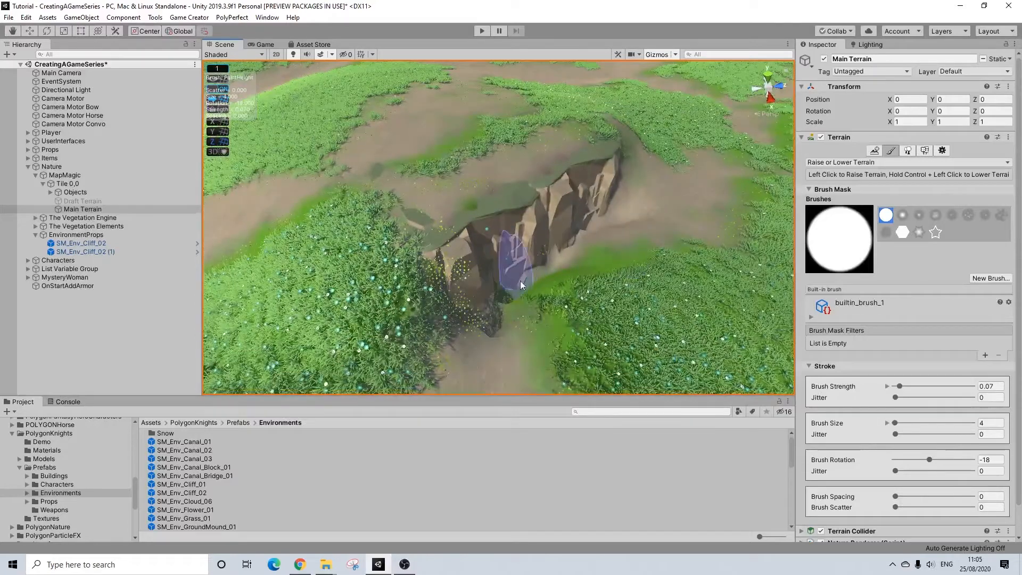
pyautogui.keyDown('alt'); pyautogui.moveTo(634, 212); pyautogui.dragTo(490, 240); pyautogui.keyUp('alt')
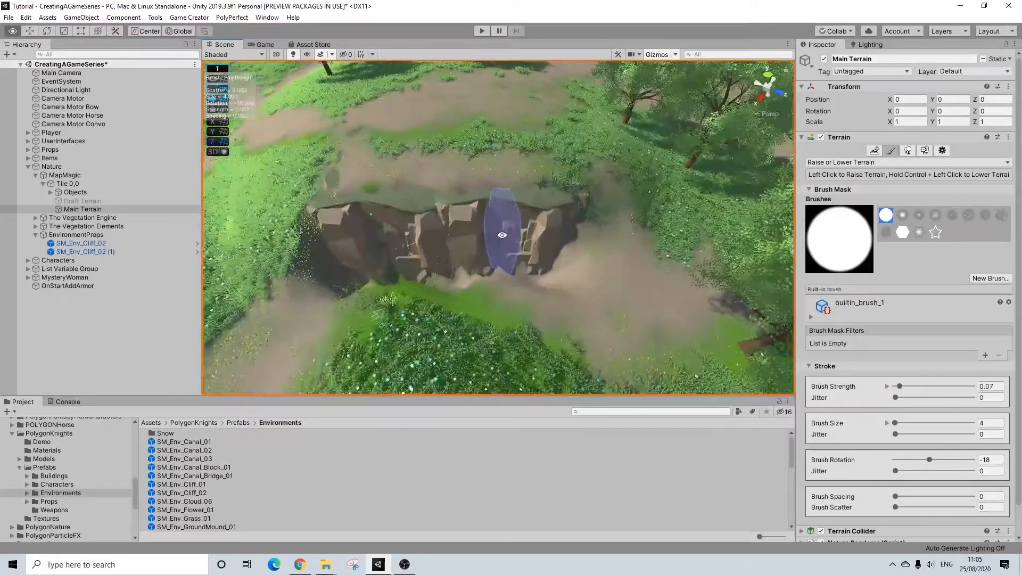
# Smooth the ground along the foot of the cliffs with Smooth Height at strength 0.08 and size 10.
pyautogui.click(837, 163)
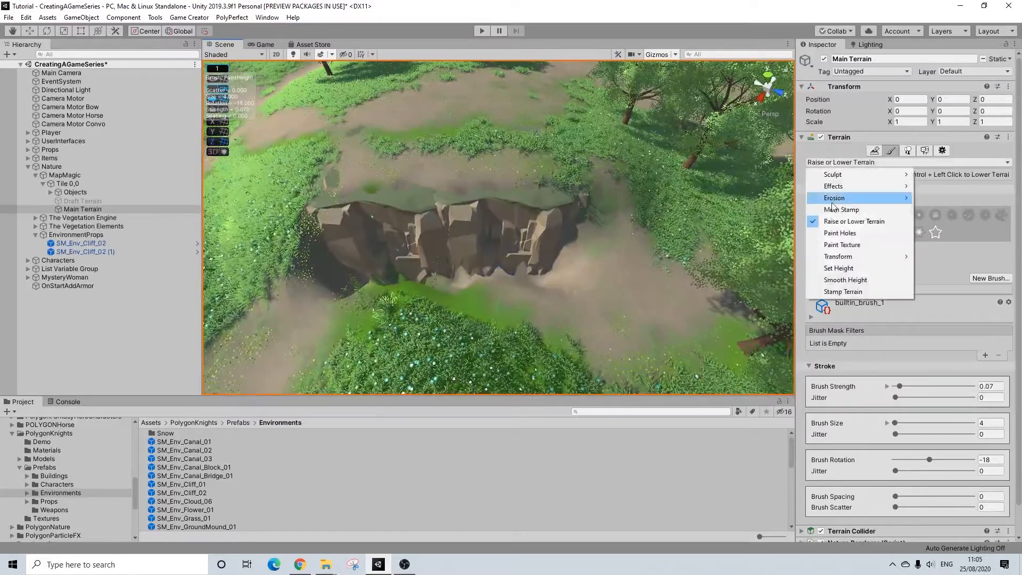
pyautogui.click(844, 279)
pyautogui.moveTo(451, 302)
pyautogui.mouseDown()
pyautogui.moveTo(340, 297)
pyautogui.moveTo(419, 299)
pyautogui.moveTo(588, 272)
pyautogui.mouseUp()
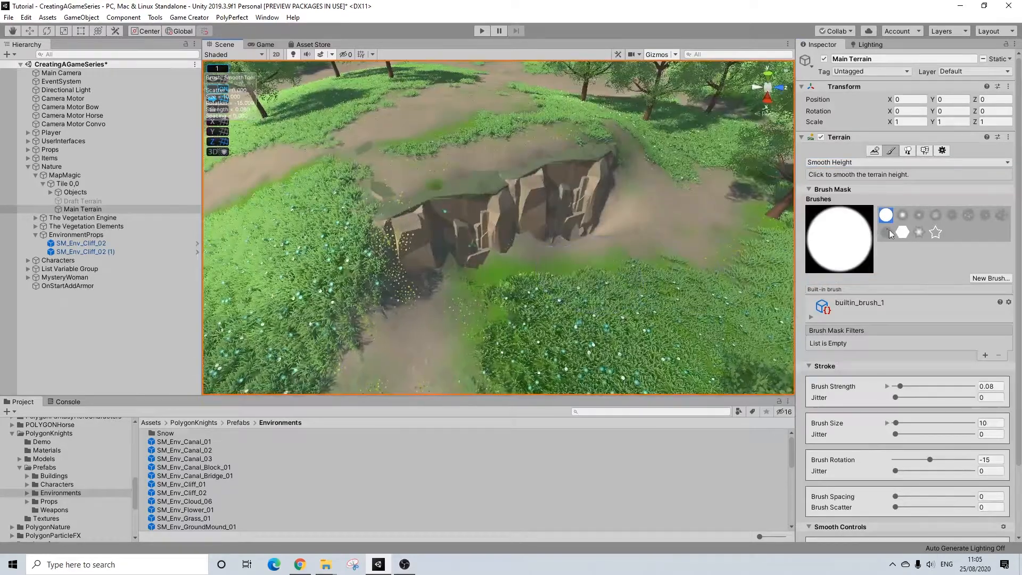
pyautogui.click(851, 162)
pyautogui.click(848, 269)
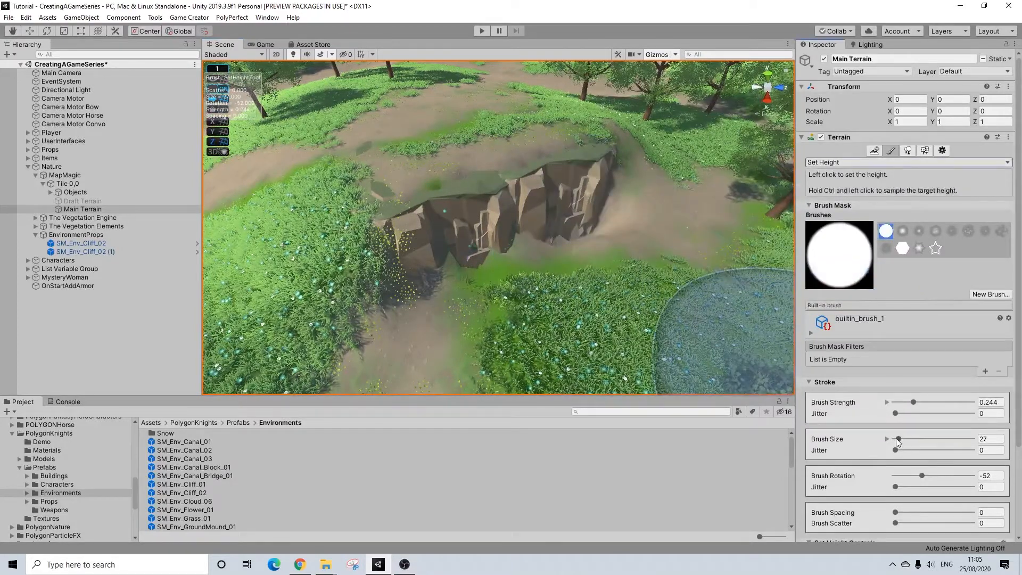
pyautogui.moveTo(899, 440); pyautogui.dragTo(896, 439)
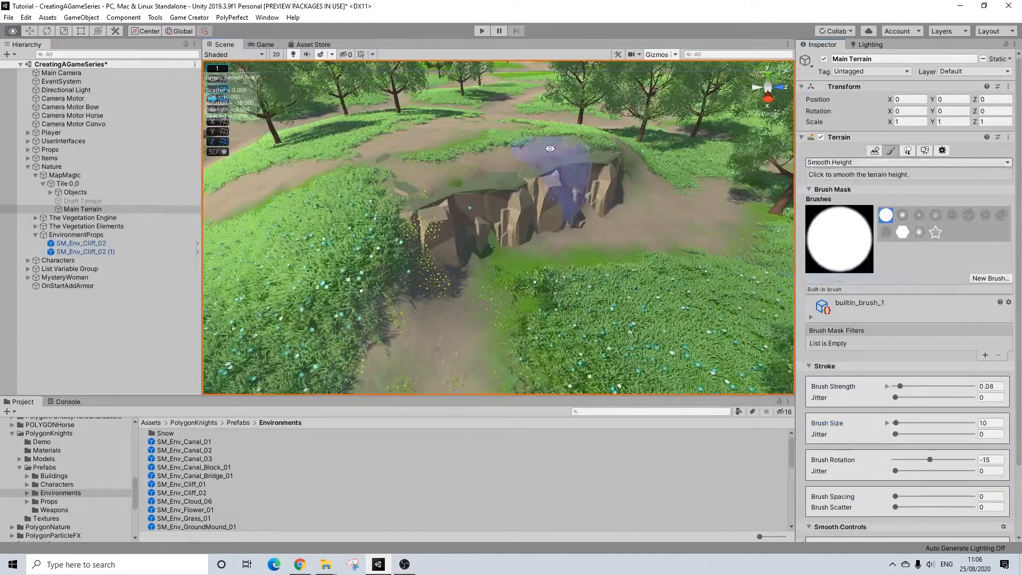
# Smooth the hilltop behind the cliffs and the ground before them with Smooth Height at strength 0.08 and size 10.
pyautogui.keyDown('alt'); pyautogui.moveTo(550, 148); pyautogui.dragTo(550, 181); pyautogui.keyUp('alt')
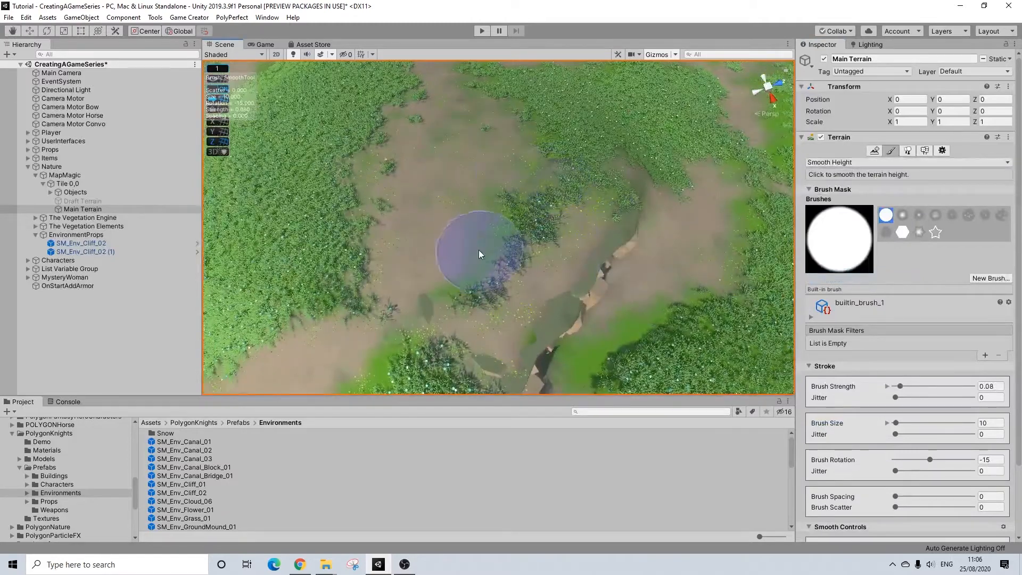
pyautogui.keyDown('alt'); pyautogui.moveTo(527, 197); pyautogui.dragTo(467, 308); pyautogui.keyUp('alt')
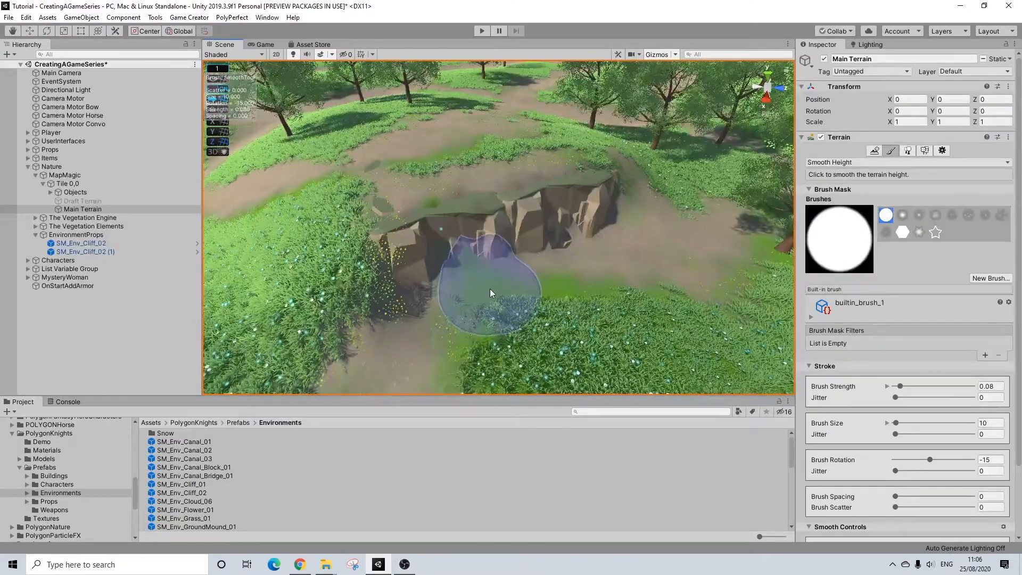
# Reshape the ground on the hilltop and around the cliffs with Raise or Lower Terrain at strength 0.07 and size 4.
pyautogui.click(834, 163)
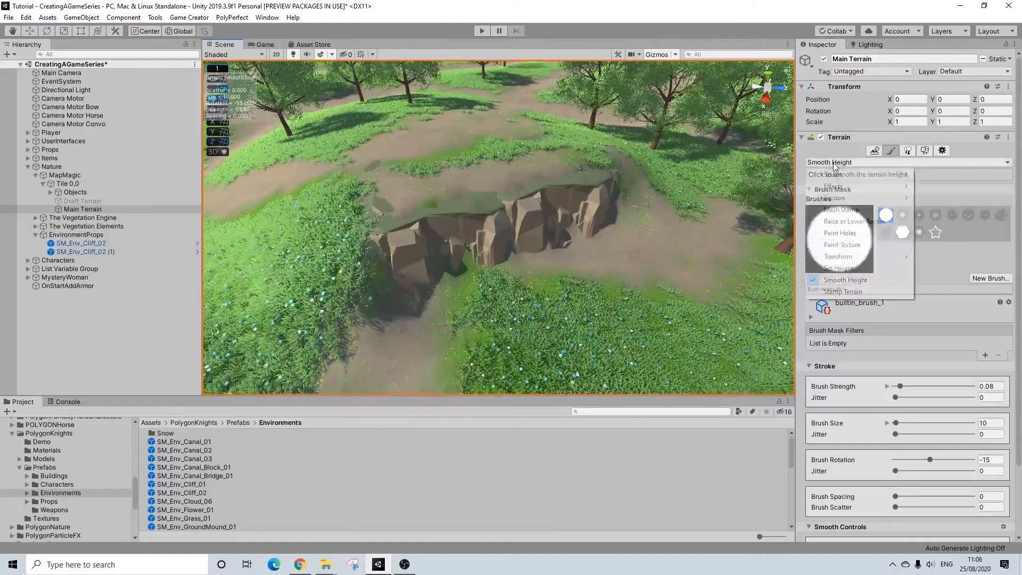
pyautogui.click(846, 221)
pyautogui.keyDown('alt'); pyautogui.moveTo(524, 184); pyautogui.dragTo(351, 197); pyautogui.keyUp('alt')
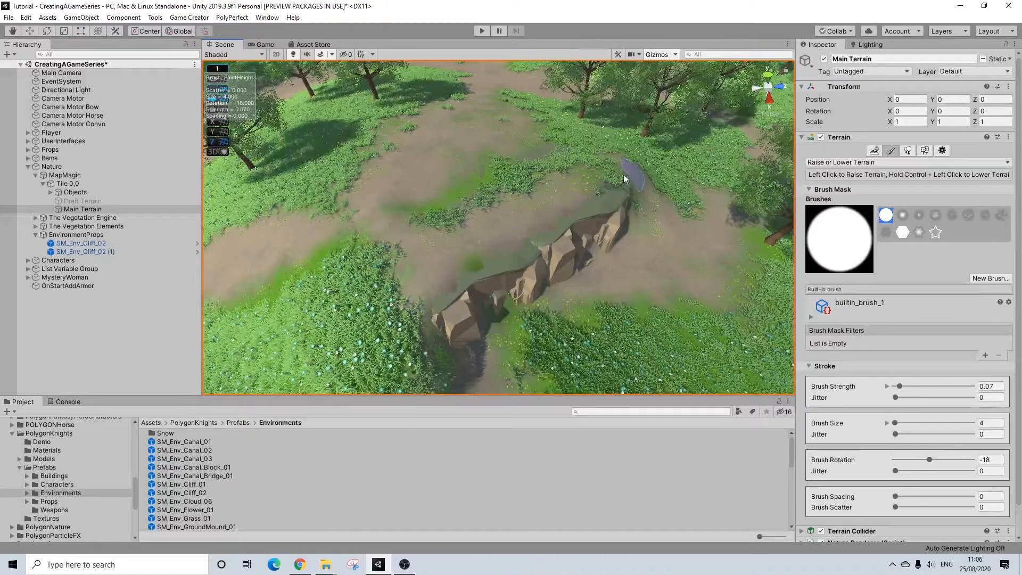
pyautogui.keyDown('alt'); pyautogui.moveTo(522, 153); pyautogui.dragTo(586, 219); pyautogui.keyUp('alt')
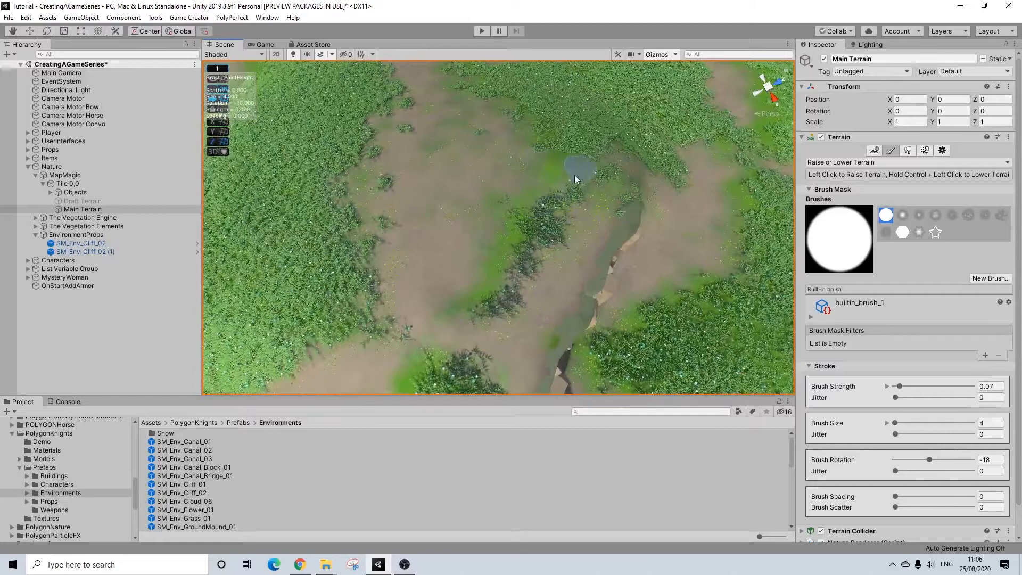
pyautogui.moveTo(520, 164)
pyautogui.keyDown('alt'); pyautogui.mouseDown()
pyautogui.moveTo(436, 140)
pyautogui.moveTo(512, 177)
pyautogui.mouseUp(); pyautogui.keyUp('alt')
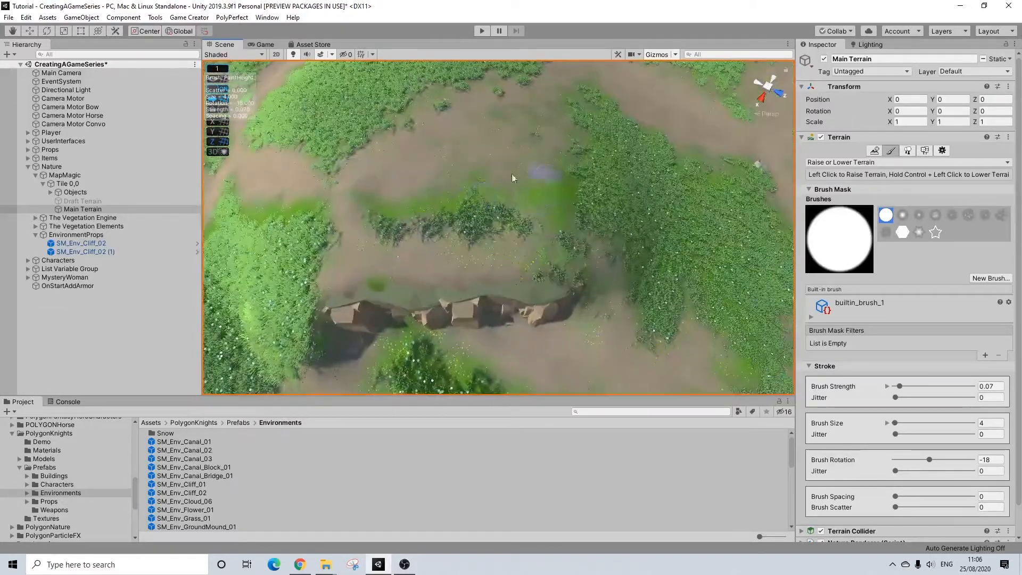
pyautogui.keyDown('alt'); pyautogui.moveTo(479, 216); pyautogui.dragTo(529, 176); pyautogui.keyUp('alt')
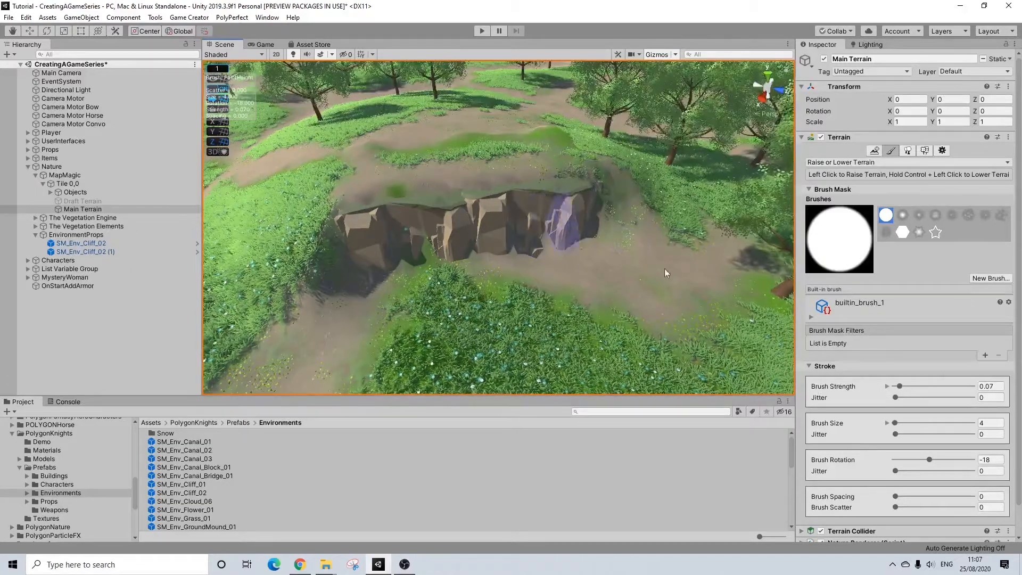
# Reduce the Raise or Lower Terrain brush size to 2 and lower the ground between the rocks at the cliff base.
pyautogui.moveTo(900, 424); pyautogui.dragTo(896, 425)
pyautogui.click(988, 422)
pyautogui.write('2')
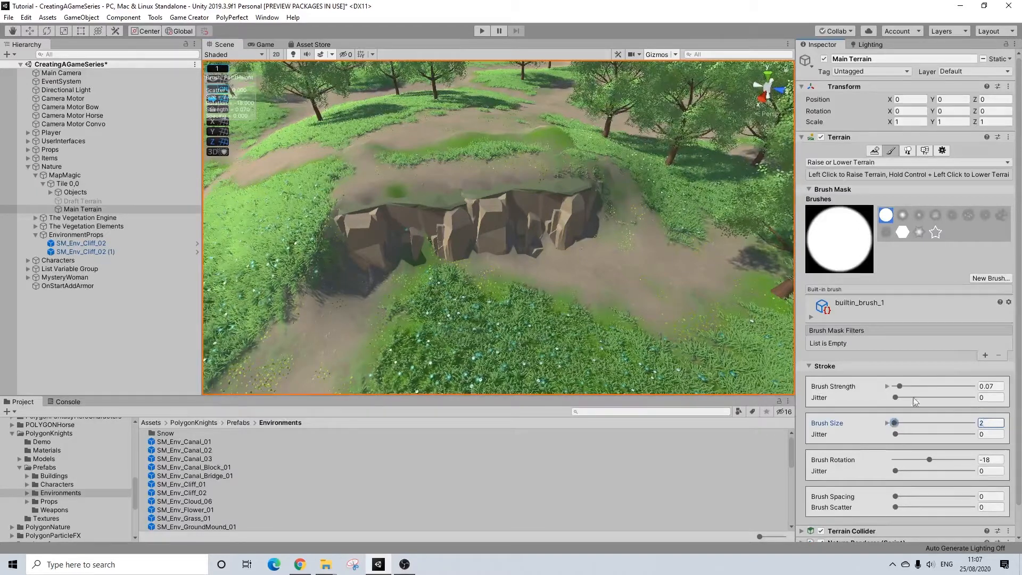
pyautogui.scroll(6, 560, 266)
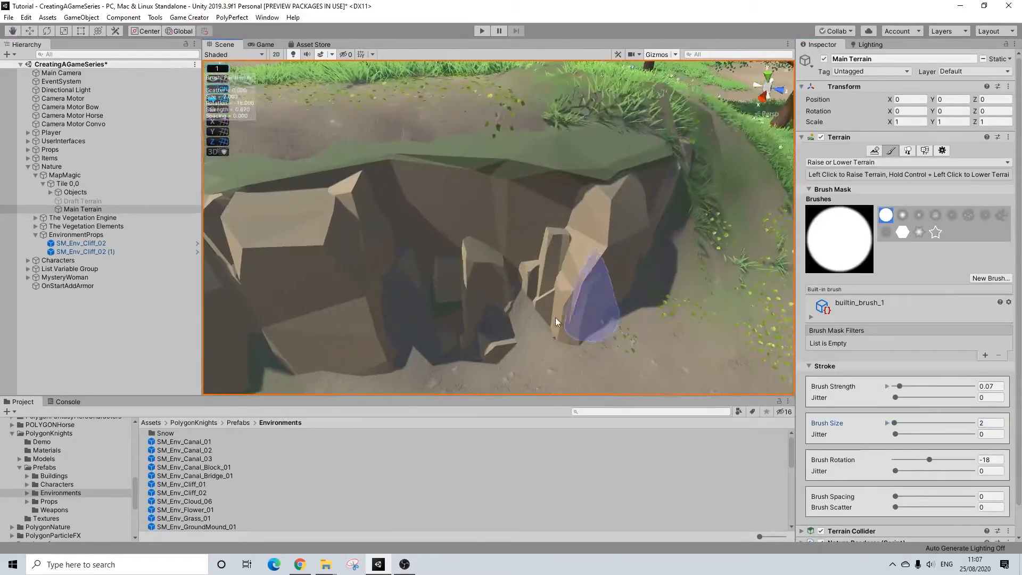
pyautogui.scroll(4, 555, 317)
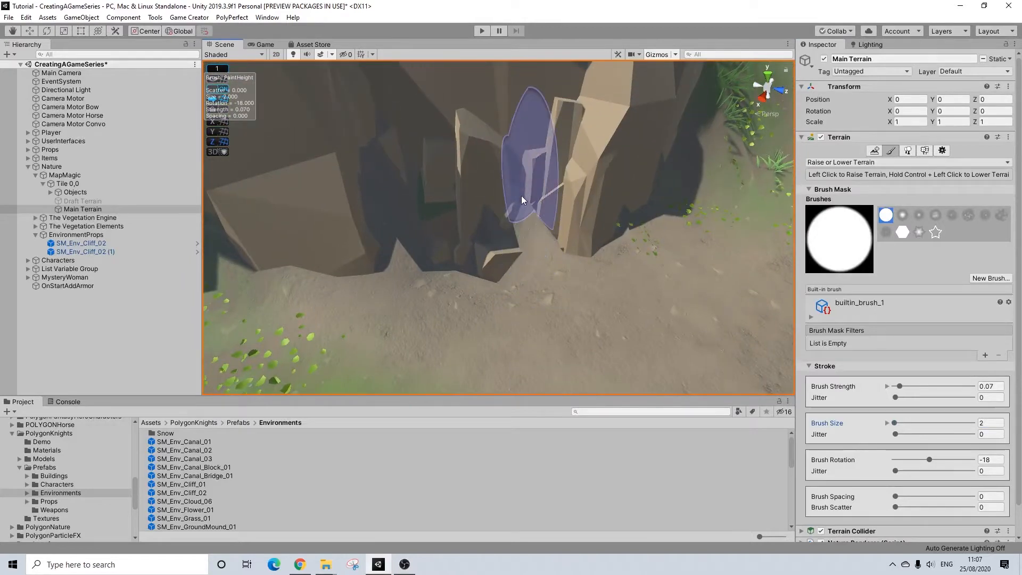
pyautogui.scroll(3, 518, 188)
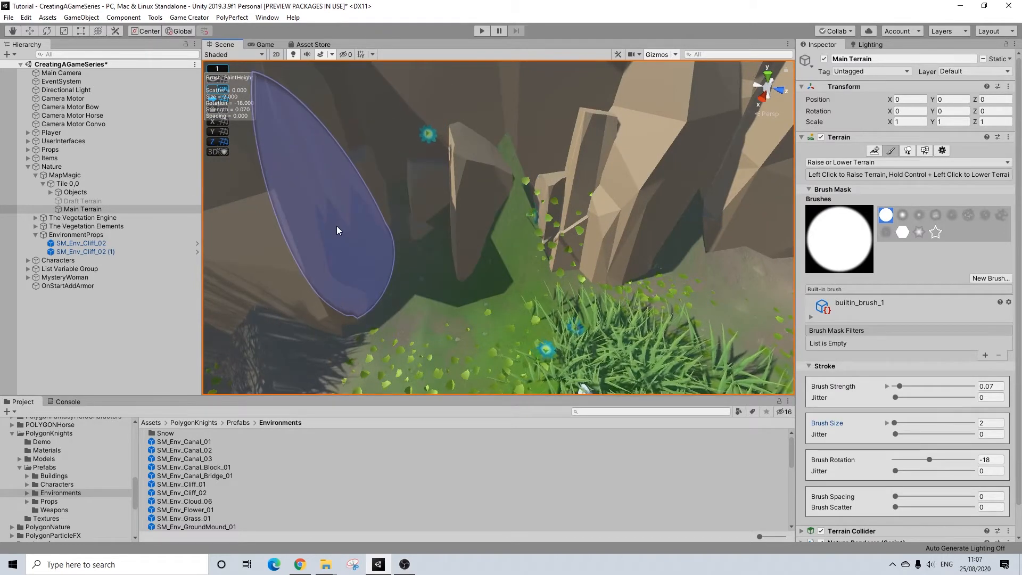
pyautogui.scroll(-4, 538, 233)
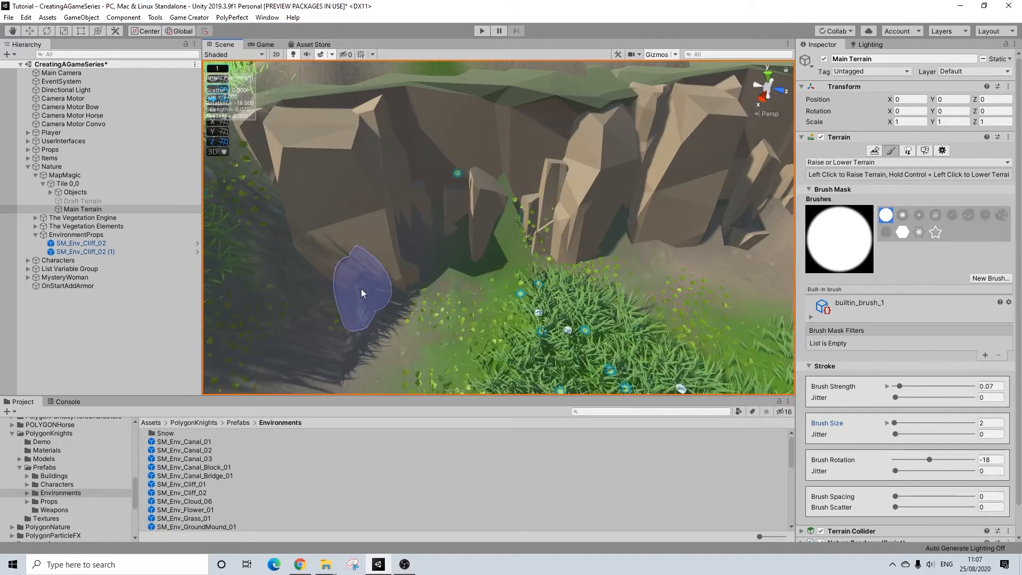
pyautogui.moveTo(443, 266)
pyautogui.keyDown('alt'); pyautogui.mouseDown()
pyautogui.moveTo(505, 236)
pyautogui.moveTo(457, 239)
pyautogui.moveTo(449, 250)
pyautogui.mouseUp(); pyautogui.keyUp('alt')
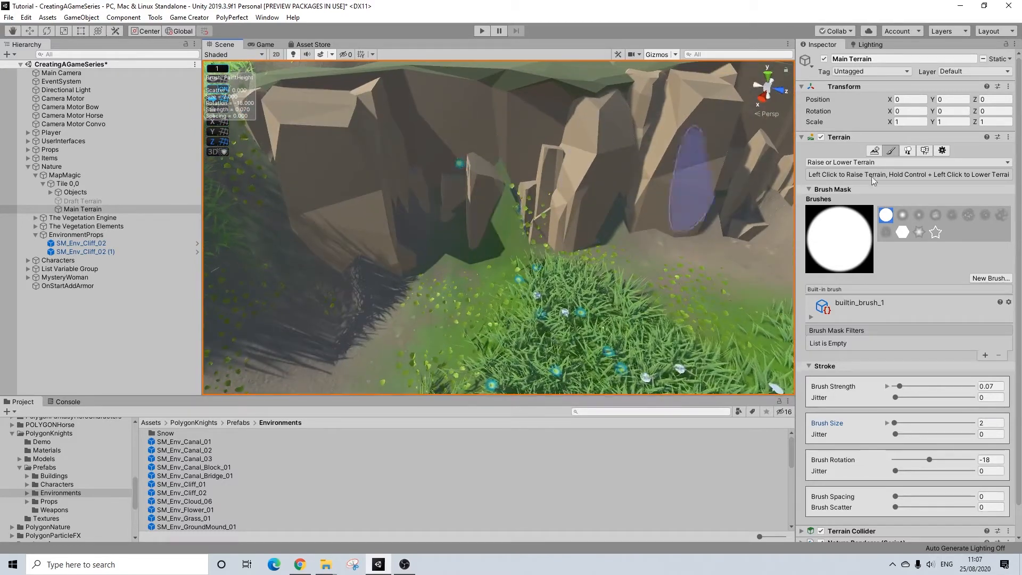
# Try a Paint Details stroke in the cliff crevice at brush size 1.4 with the first grass detail, and undo it.
pyautogui.click(851, 162)
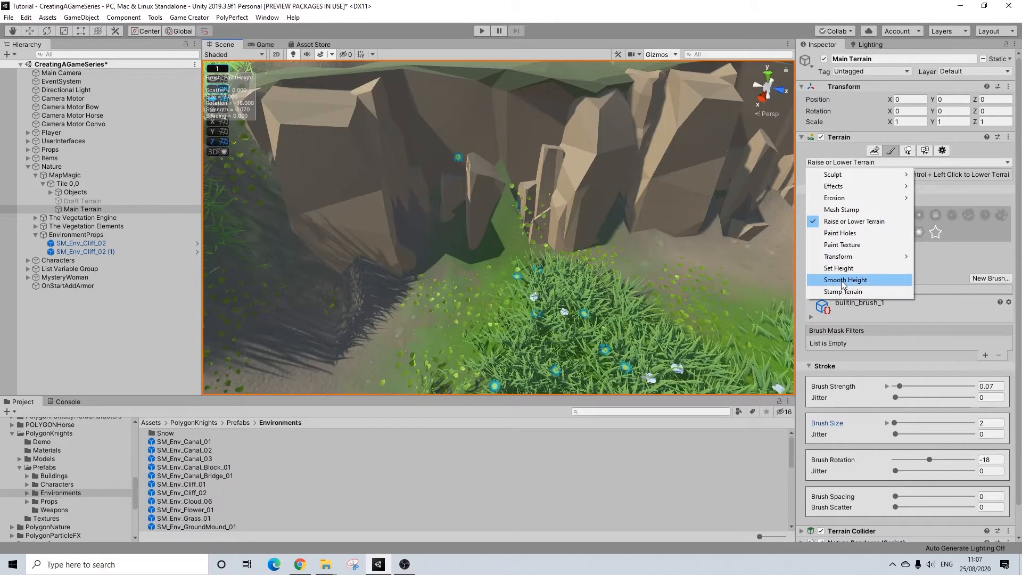
pyautogui.click(924, 152)
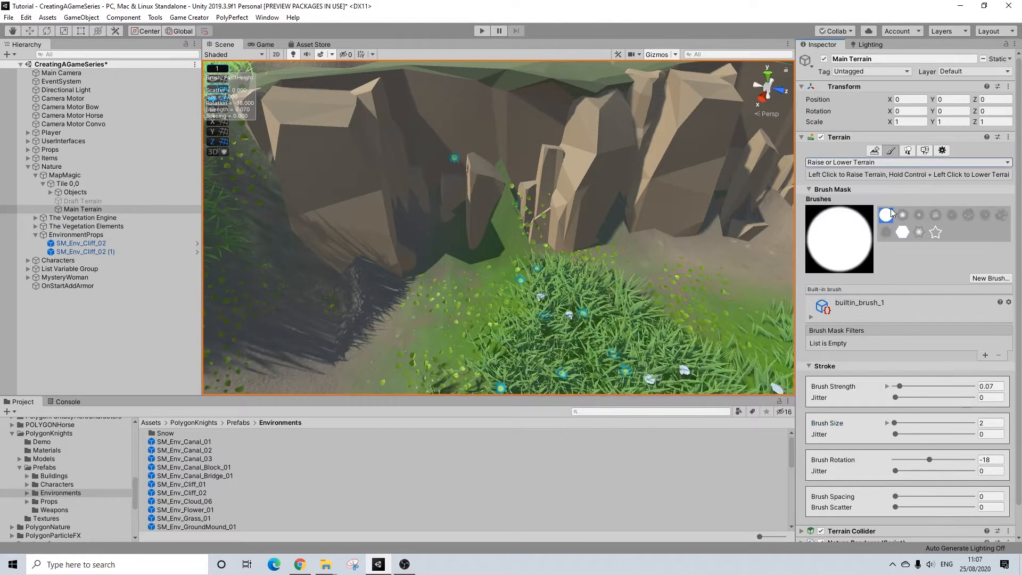
pyautogui.click(910, 152)
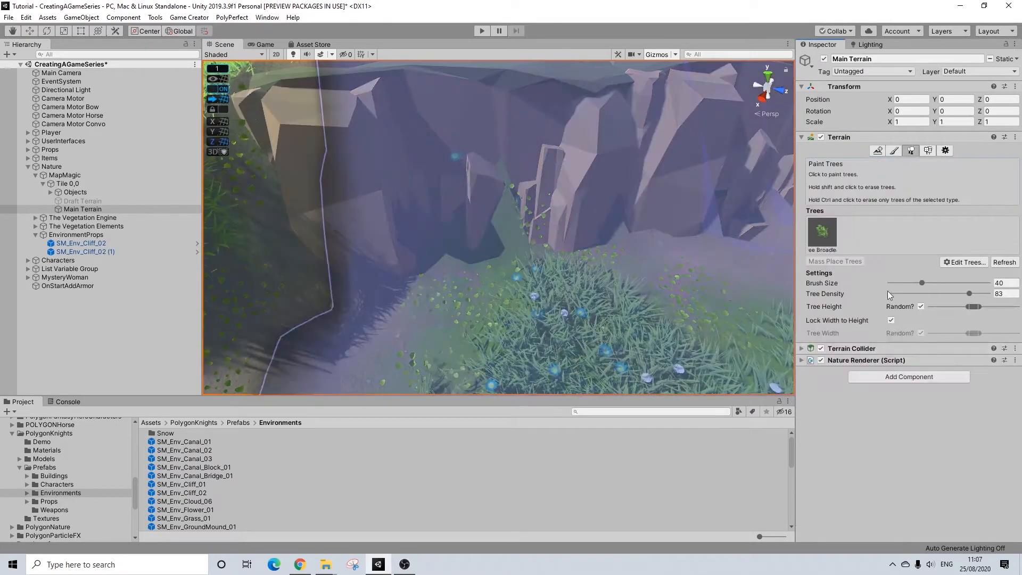
pyautogui.click(927, 150)
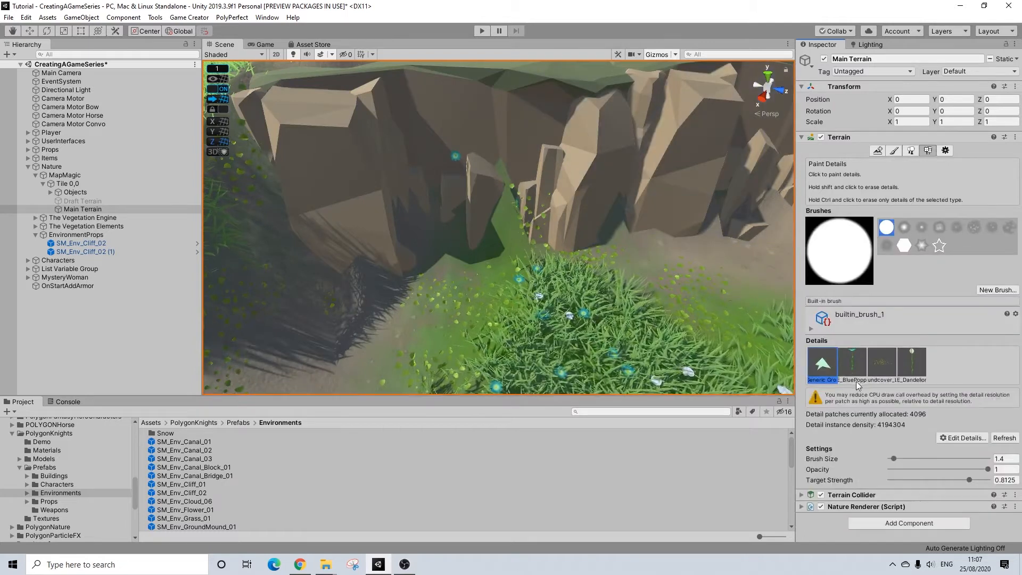
pyautogui.click(894, 459)
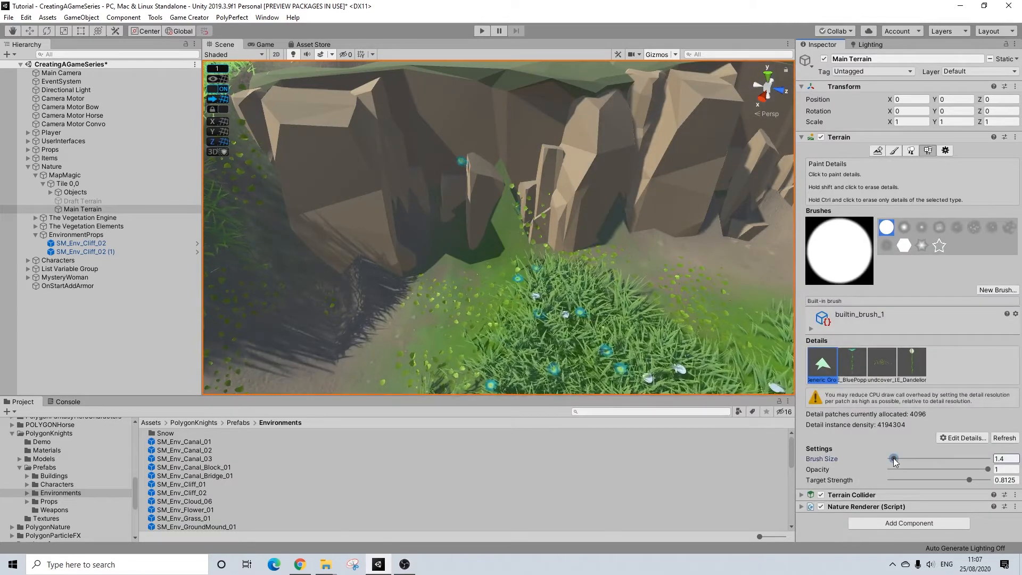
pyautogui.moveTo(499, 196); pyautogui.dragTo(478, 186)
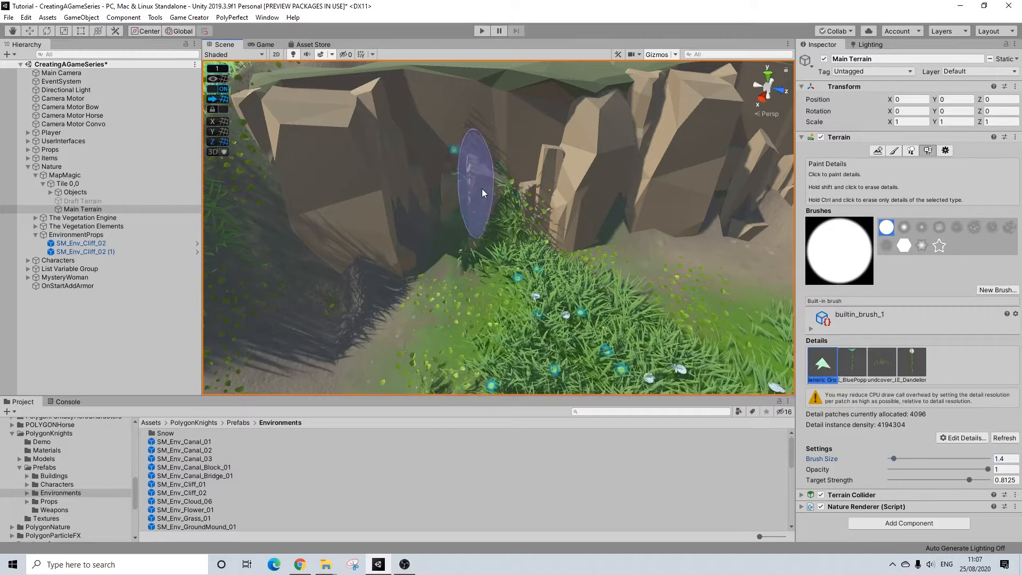
pyautogui.hotkey('ctrl', 'z')
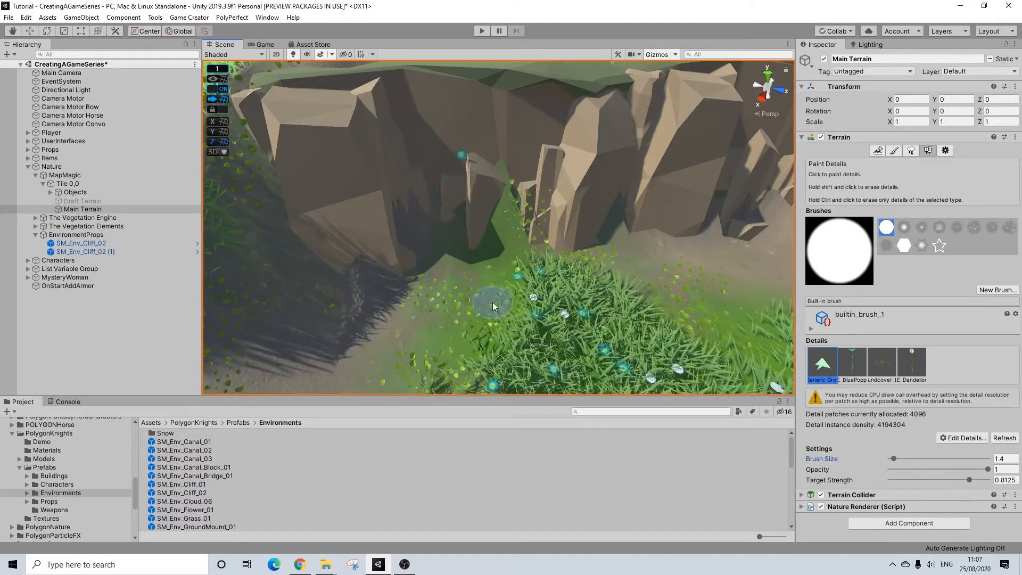
# Set the Paint Trees brush size to 1.
pyautogui.keyDown('alt'); pyautogui.moveTo(479, 217); pyautogui.dragTo(524, 281); pyautogui.keyUp('alt')
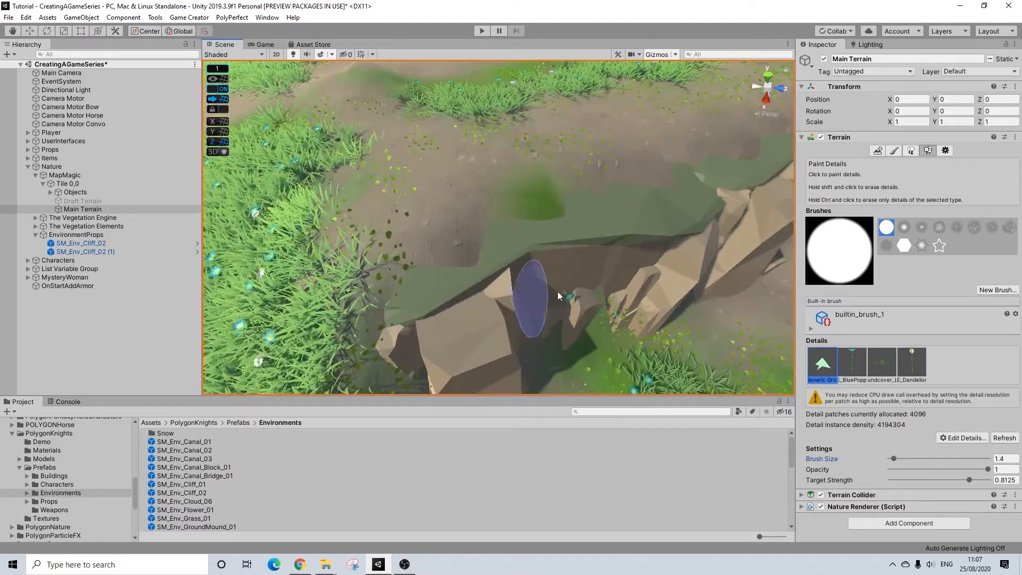
pyautogui.click(911, 151)
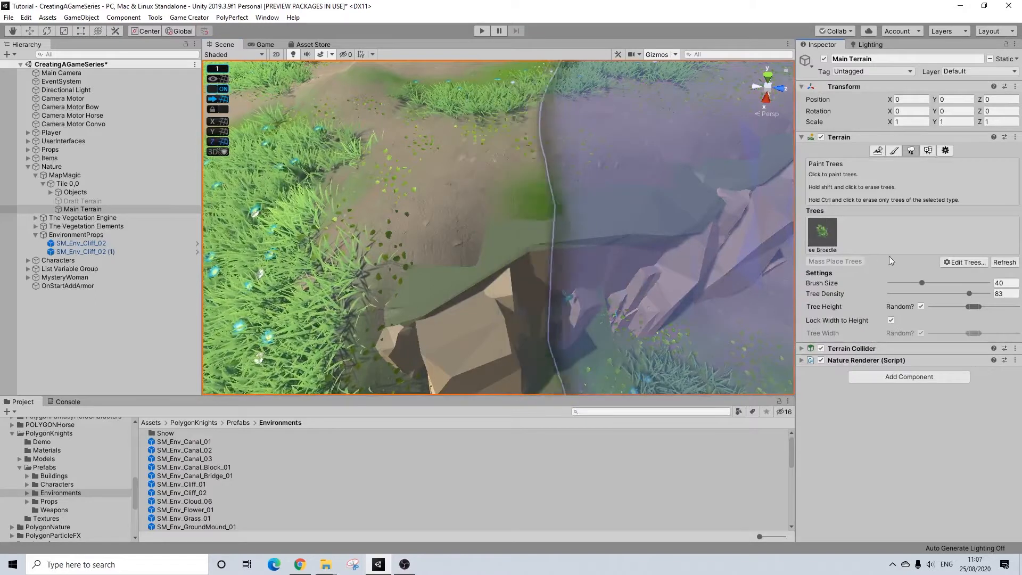
pyautogui.moveTo(921, 282); pyautogui.dragTo(889, 284)
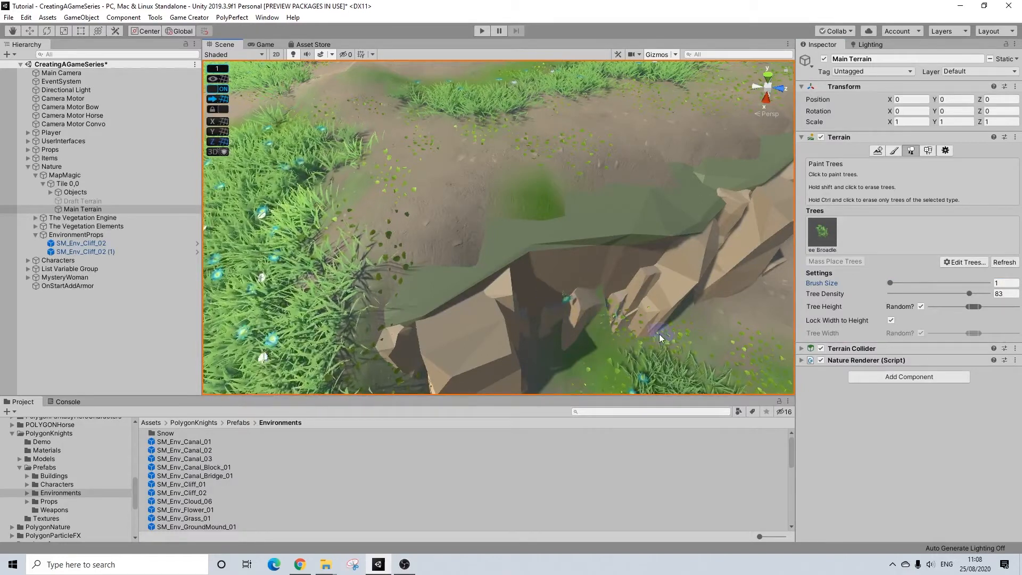
# Collapse the Nature group in the Hierarchy and clear the selection.
pyautogui.moveTo(633, 313)
pyautogui.keyDown('alt'); pyautogui.mouseDown()
pyautogui.moveTo(578, 293)
pyautogui.moveTo(514, 316)
pyautogui.moveTo(616, 292)
pyautogui.moveTo(672, 226)
pyautogui.moveTo(511, 269)
pyautogui.moveTo(614, 210)
pyautogui.moveTo(639, 177)
pyautogui.mouseUp(); pyautogui.keyUp('alt')
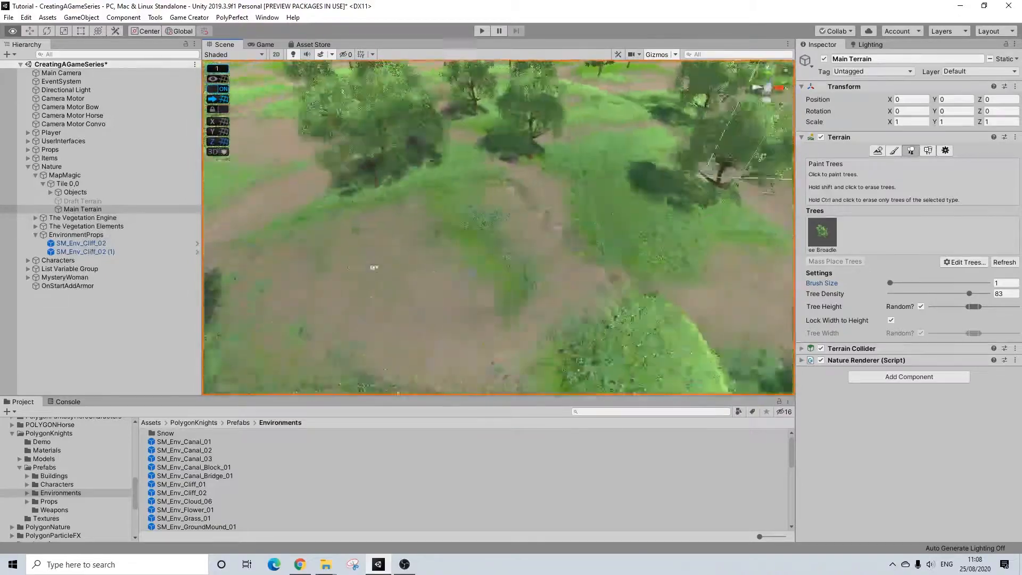
pyautogui.moveTo(365, 299); pyautogui.dragTo(292, 281, button='right')
pyautogui.moveTo(470, 274); pyautogui.dragTo(521, 309, button='right')
pyautogui.moveTo(192, 332); pyautogui.dragTo(147, 304, button='right')
pyautogui.moveTo(575, 296); pyautogui.dragTo(597, 241, button='right')
pyautogui.moveTo(596, 182); pyautogui.dragTo(522, 206, button='right')
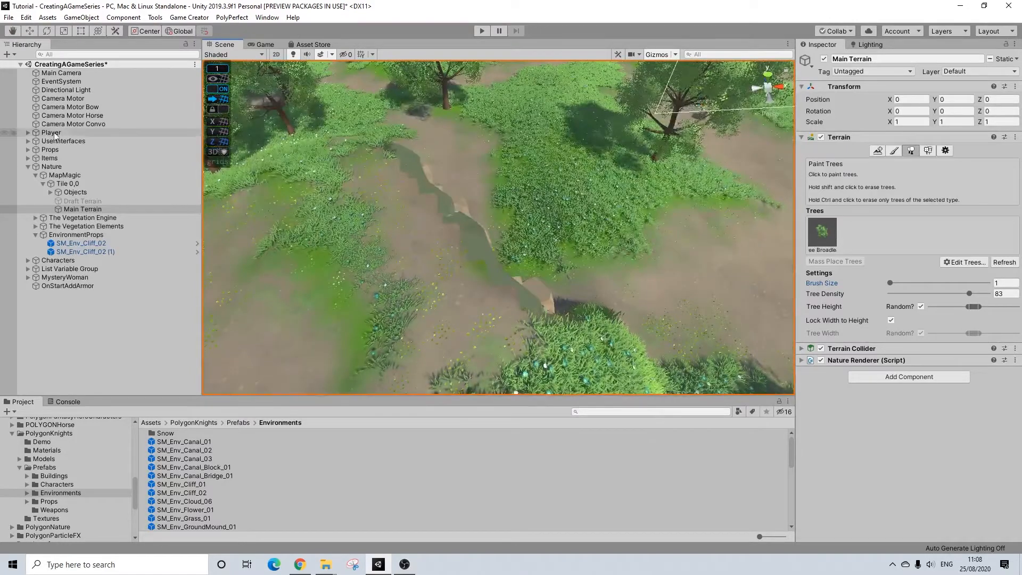
pyautogui.click(28, 167)
pyautogui.click(109, 250)
# Move the Player across the terrain to the wooded area near the cliffs, at X -85, Y 23, Z -71.
pyautogui.moveTo(573, 88); pyautogui.dragTo(496, 187, button='right')
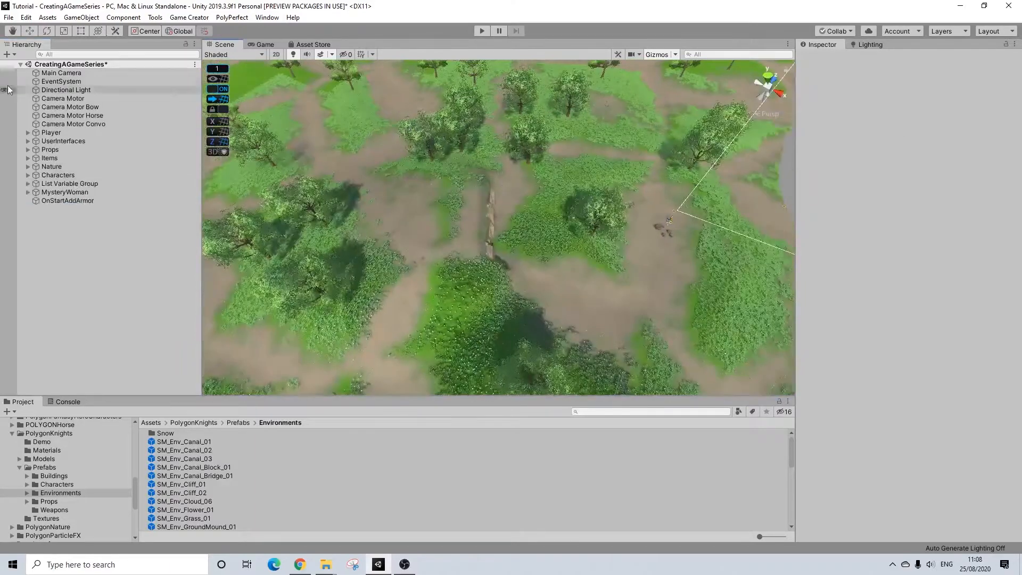
pyautogui.click(49, 133)
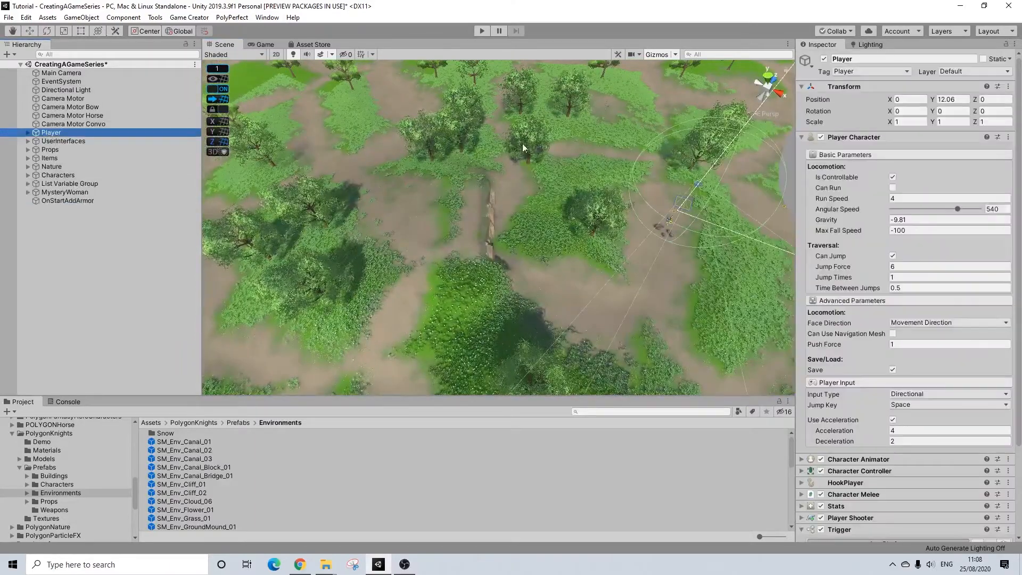
pyautogui.click(32, 32)
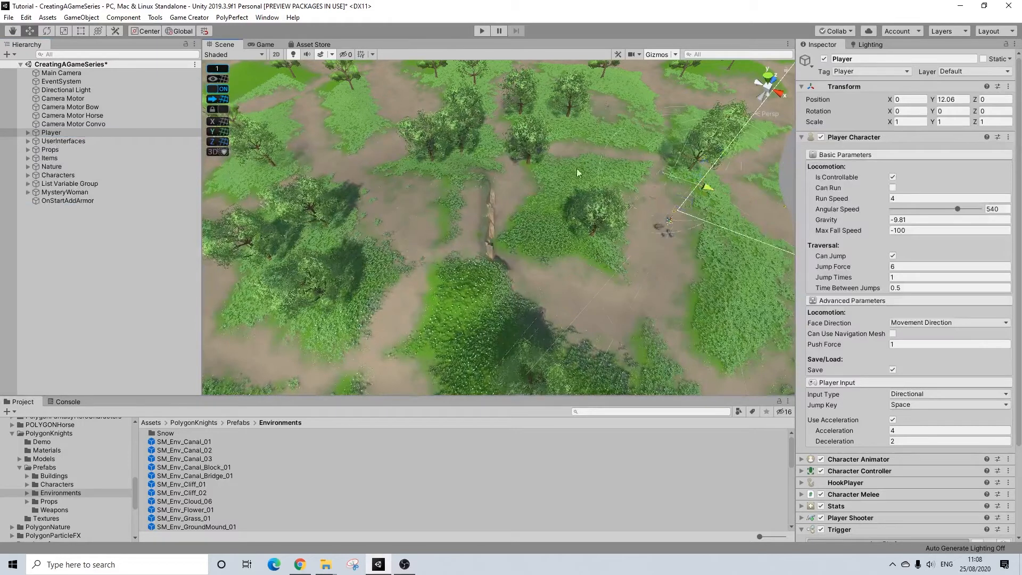
pyautogui.moveTo(450, 154); pyautogui.dragTo(450, 140)
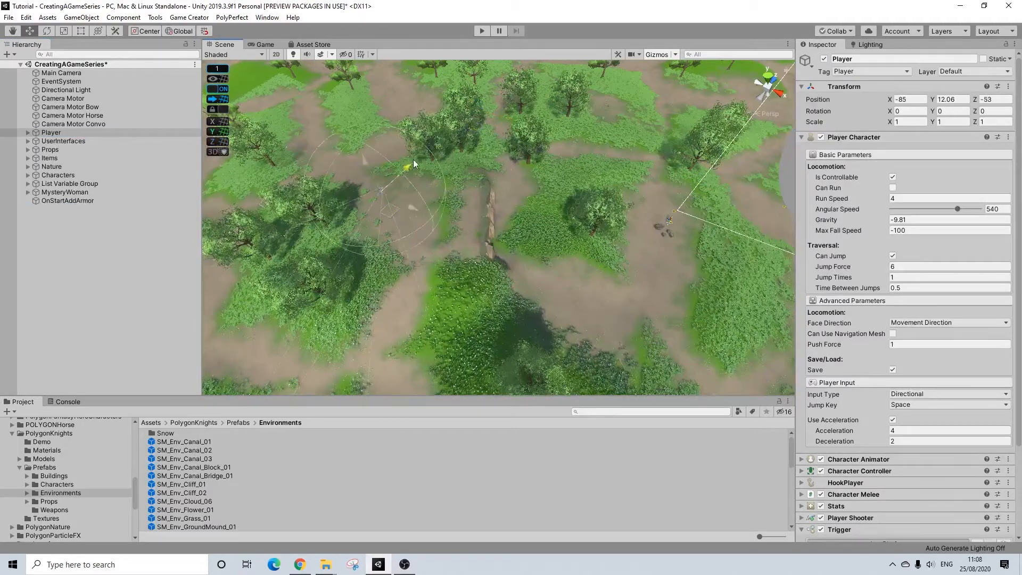
pyautogui.moveTo(397, 178); pyautogui.dragTo(306, 188)
# Shift the Player to X -95 and lower it to Y 15, onto the grass among the trees.
pyautogui.press('f')
pyautogui.keyDown('alt'); pyautogui.moveTo(306, 188); pyautogui.dragTo(465, 252); pyautogui.keyUp('alt')
pyautogui.scroll(-10, 464, 251)
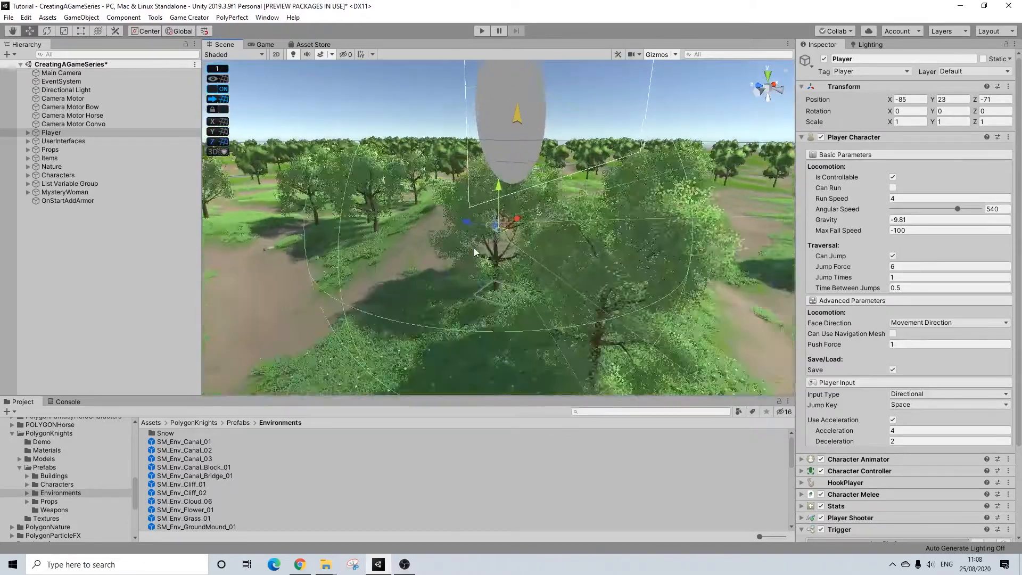
pyautogui.keyDown('alt'); pyautogui.moveTo(562, 249); pyautogui.dragTo(487, 247); pyautogui.keyUp('alt')
pyautogui.scroll(6, 517, 218)
pyautogui.moveTo(487, 247); pyautogui.dragTo(521, 201, button='middle')
pyautogui.moveTo(534, 178); pyautogui.dragTo(523, 323)
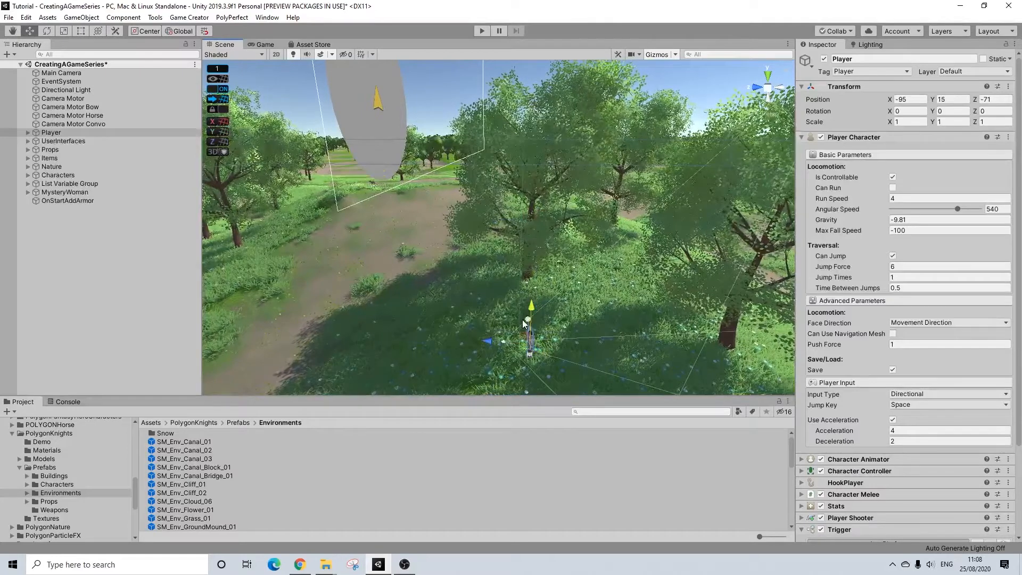
# Rotate the Player about the vertical axis to about 60.6 degrees, facing the dirt path through the woods.
pyautogui.press('f')
pyautogui.scroll(12, 522, 300)
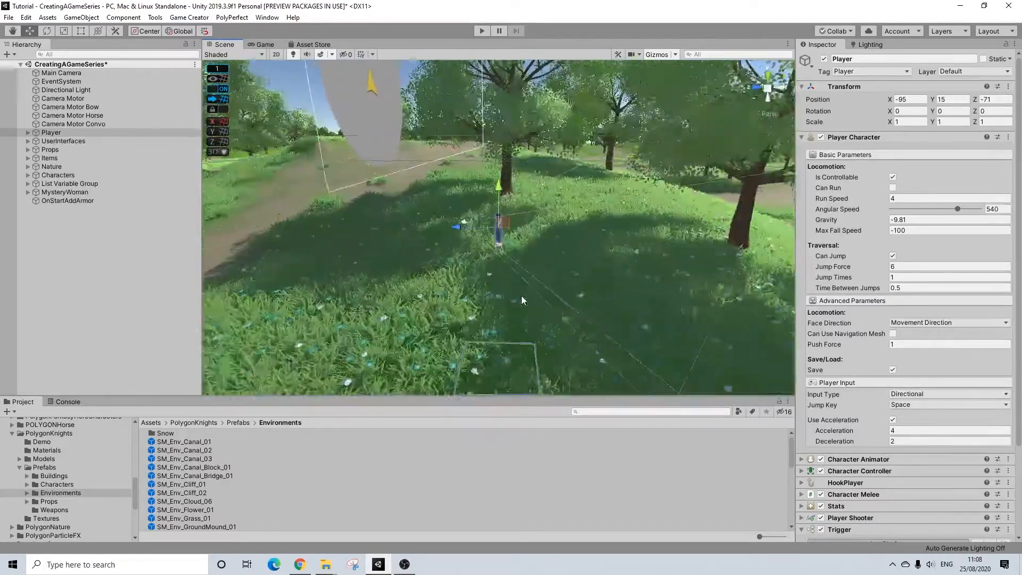
pyautogui.keyDown('alt'); pyautogui.moveTo(522, 300); pyautogui.dragTo(402, 281); pyautogui.keyUp('alt')
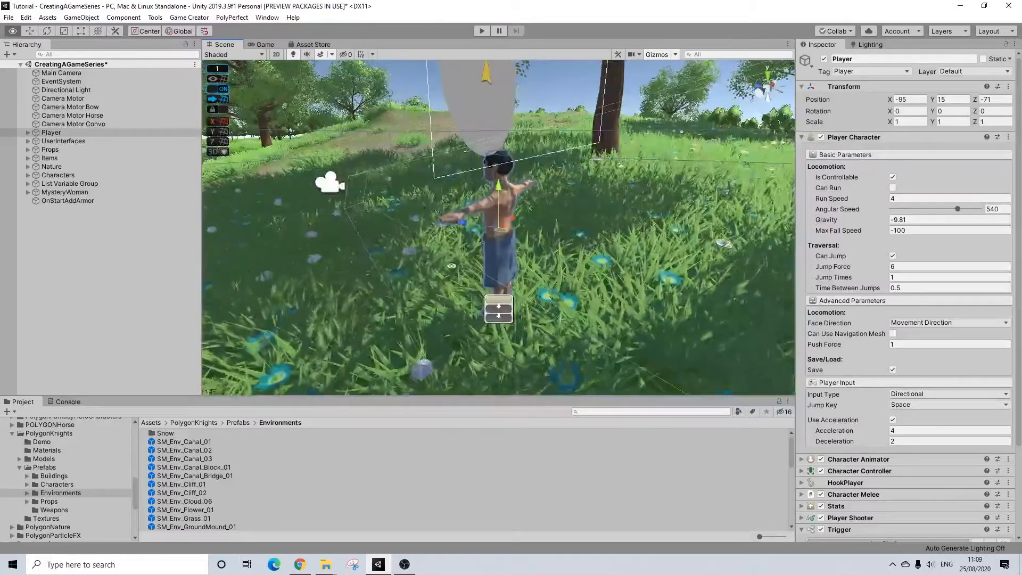
pyautogui.click(47, 31)
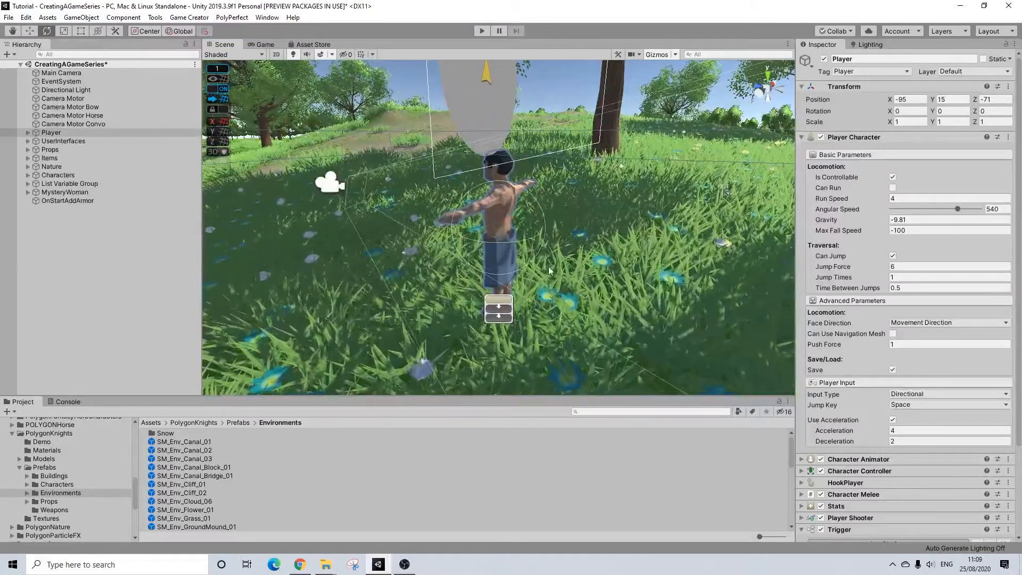
pyautogui.moveTo(482, 240); pyautogui.dragTo(439, 250)
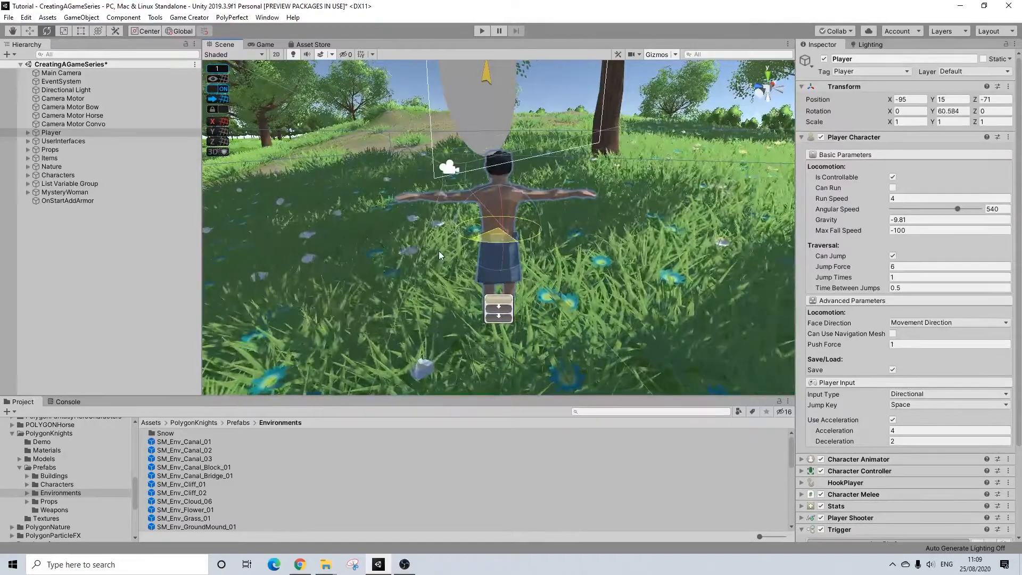
# Lower the Player to Y 14, then turn off grid snapping and fine-tune its height to about Y 14.46.
pyautogui.click(29, 31)
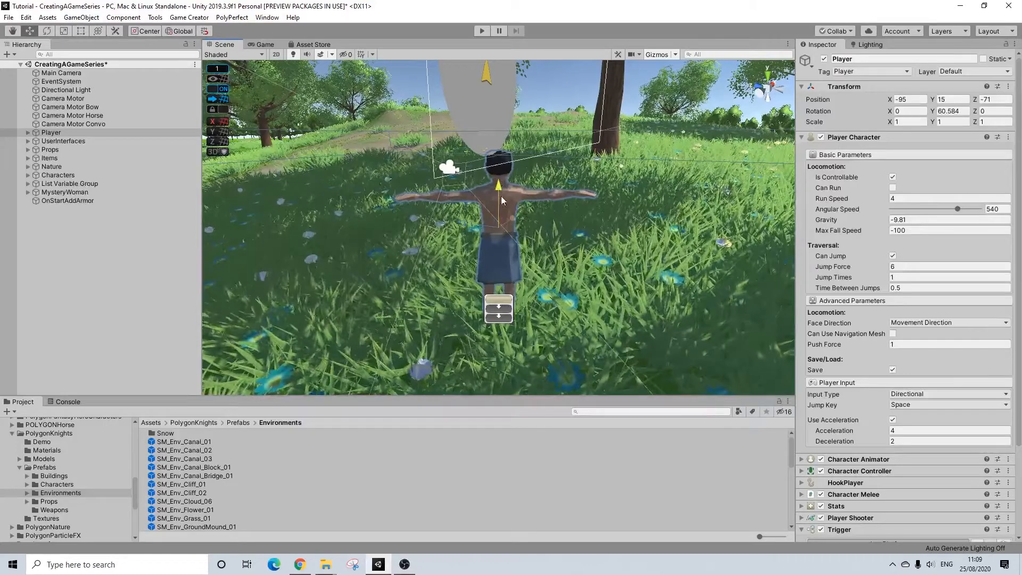
pyautogui.click(59, 131)
pyautogui.moveTo(497, 184); pyautogui.dragTo(498, 247)
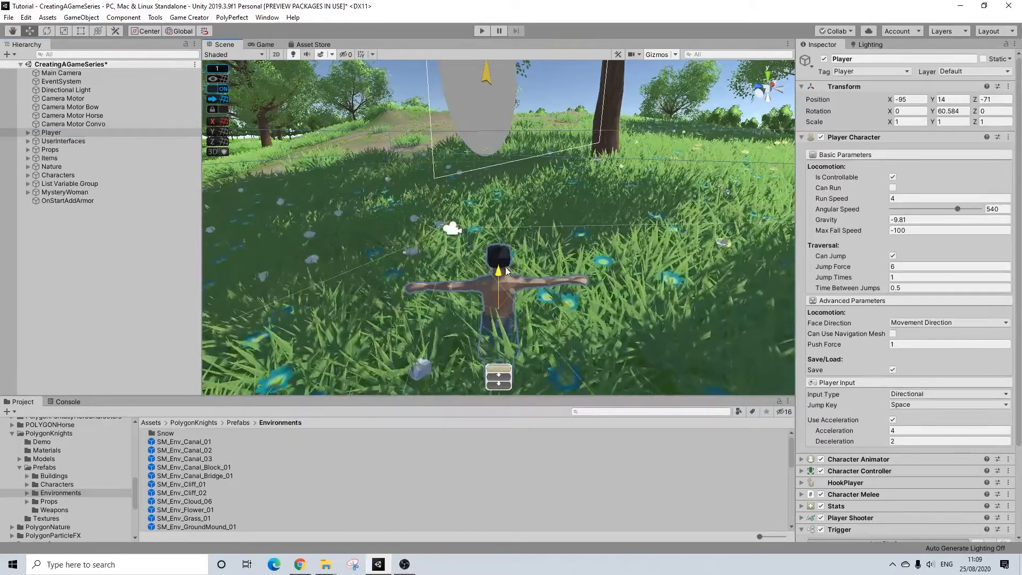
pyautogui.click(219, 90)
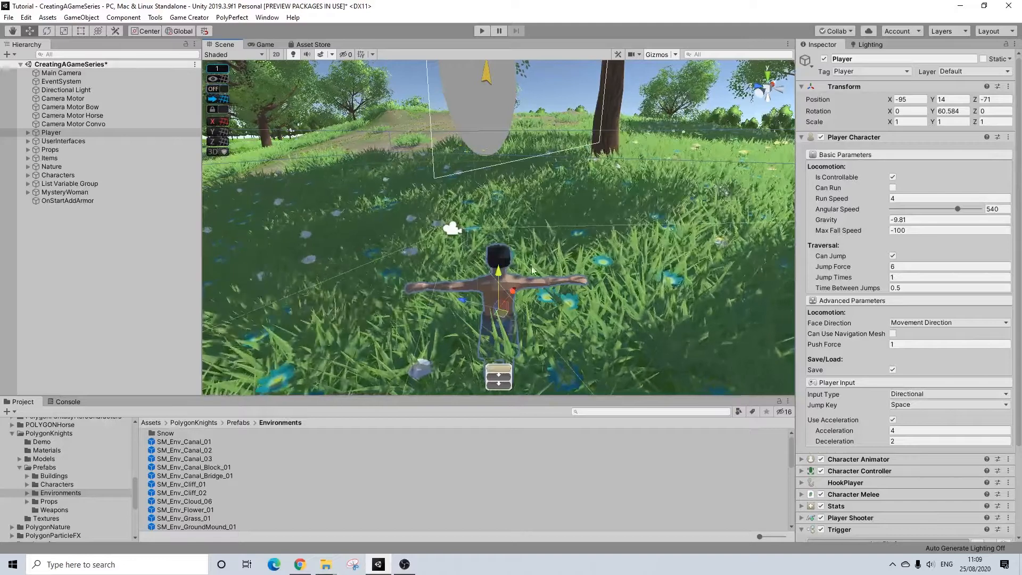
pyautogui.moveTo(498, 270); pyautogui.dragTo(595, 237)
# Create an empty object at the root of the scene and rename it OpeningCinematic.
pyautogui.scroll(-8, 482, 152)
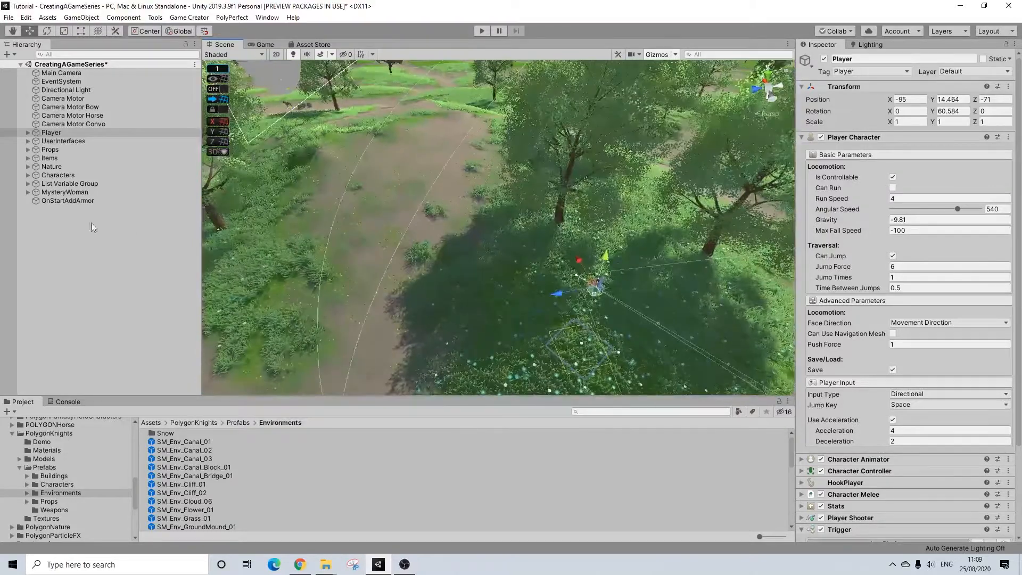
pyautogui.click(83, 238)
pyautogui.rightClick(60, 226)
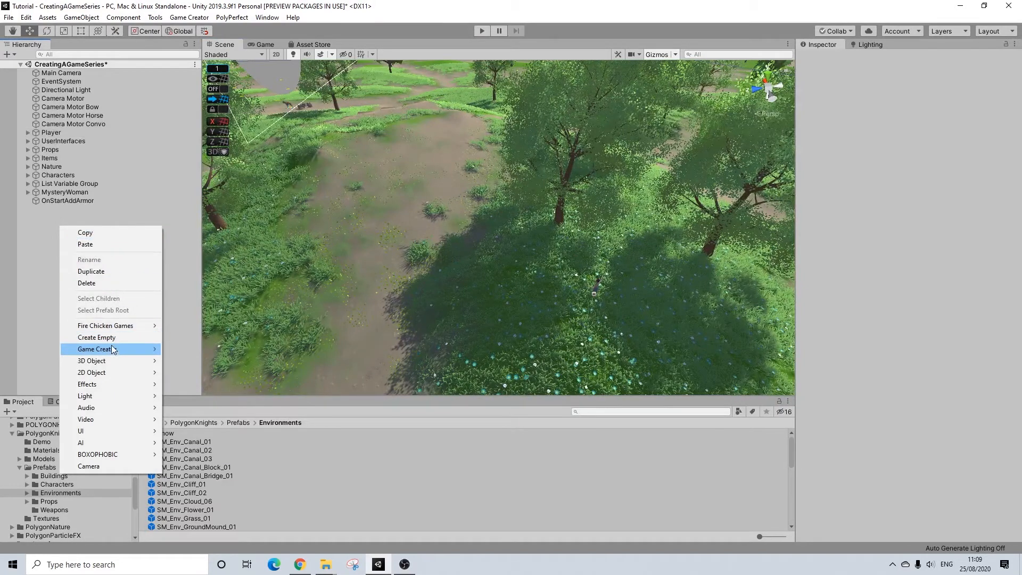
pyautogui.click(94, 337)
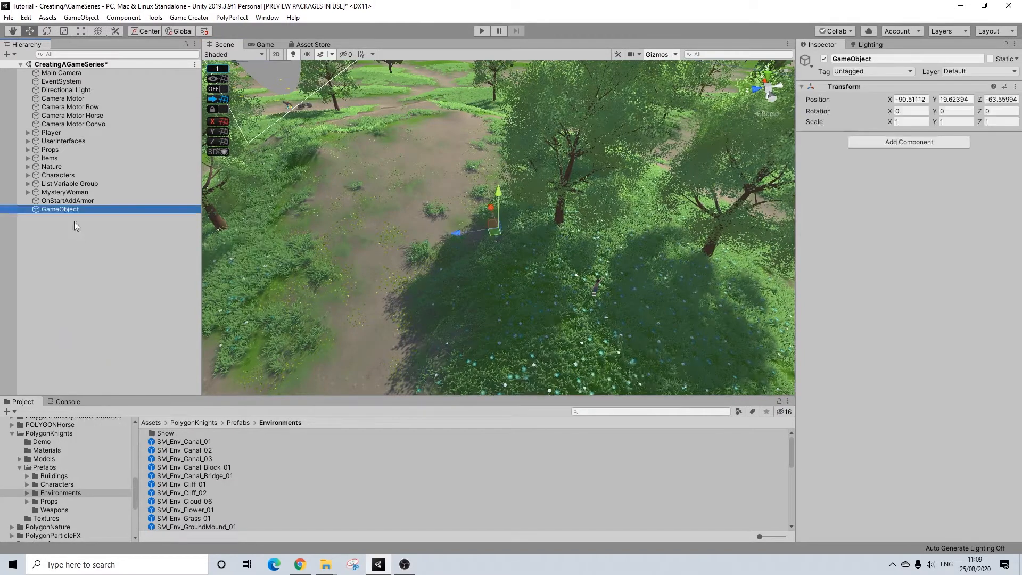
pyautogui.rightClick(69, 212)
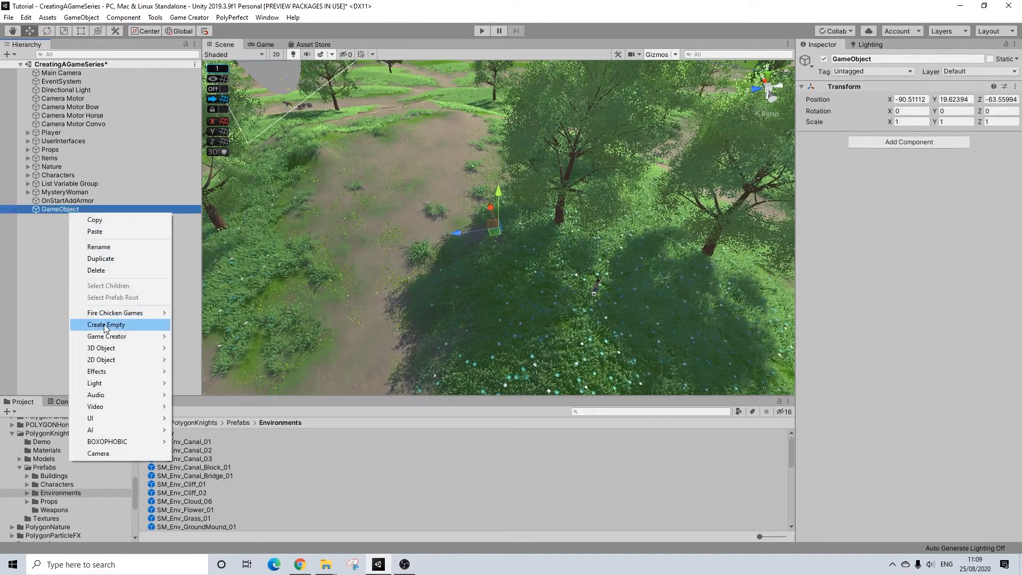
pyautogui.click(99, 247)
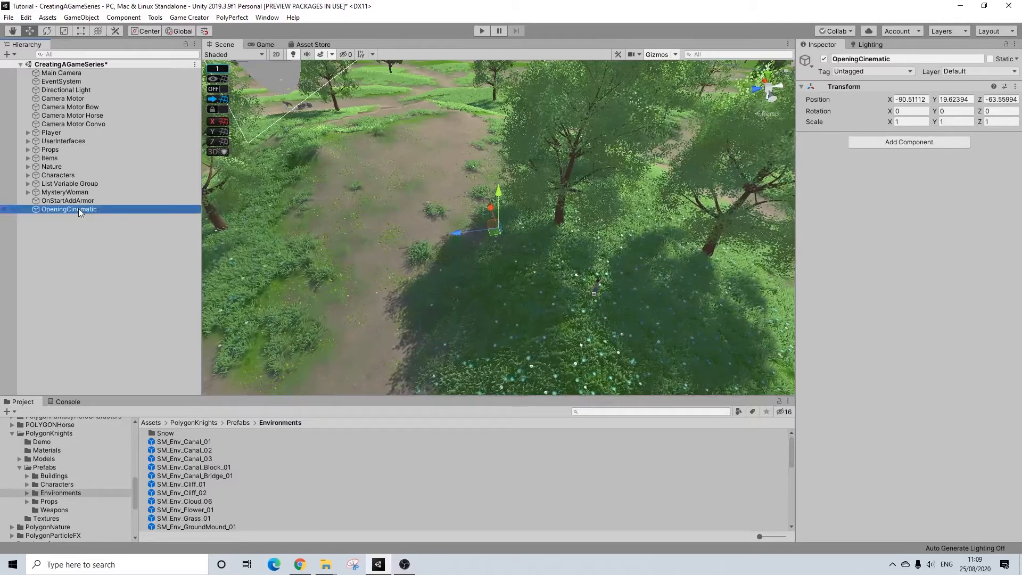
# Add a Trigger component to OpeningCinematic with a new Actions object attached, removing the empty action slot.
pyautogui.moveTo(531, 300); pyautogui.dragTo(604, 212, button='right')
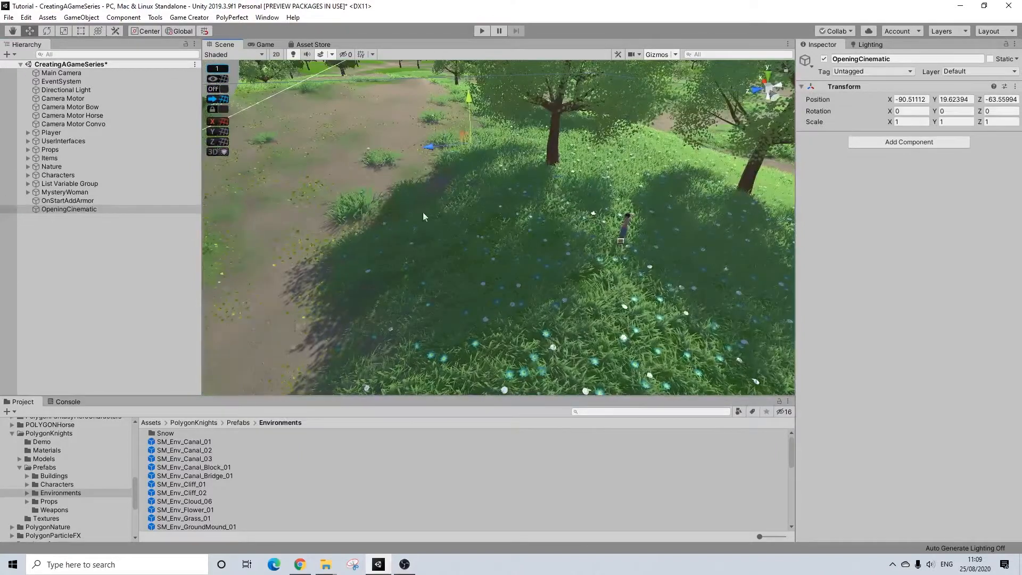
pyautogui.click(885, 143)
pyautogui.write('trigger')
pyautogui.press('Return')
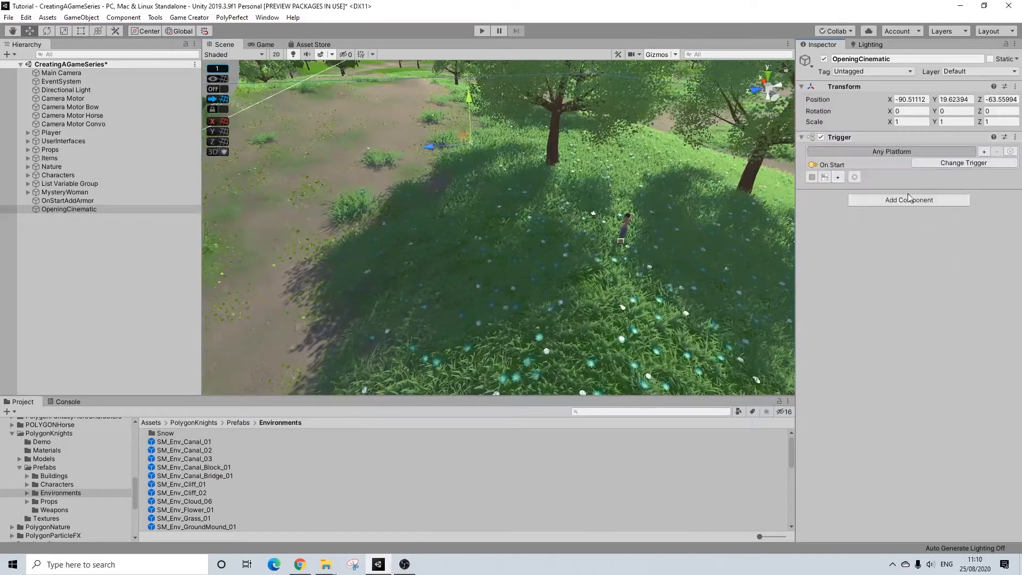
pyautogui.click(837, 177)
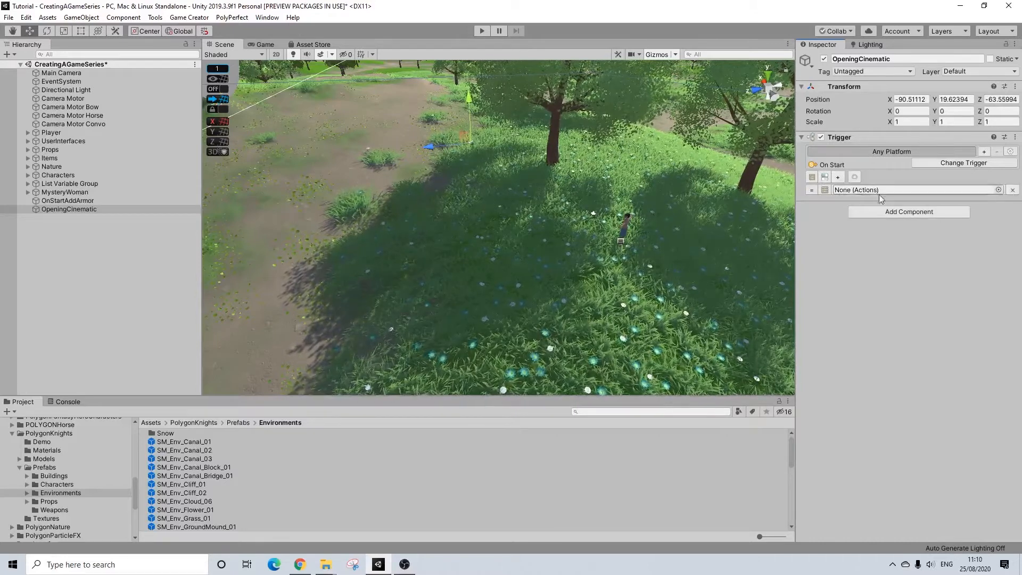
pyautogui.click(824, 179)
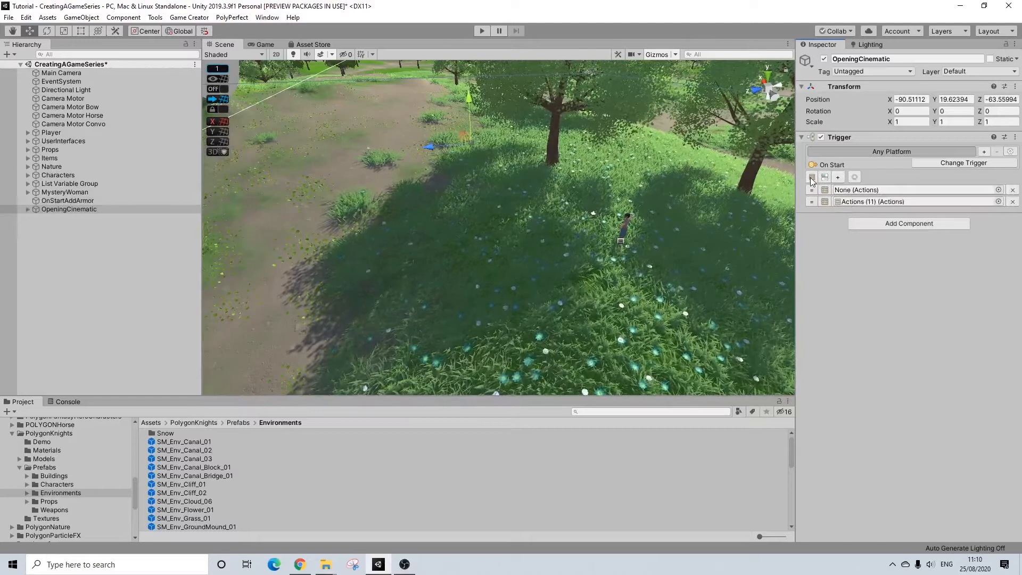
pyautogui.click(1013, 191)
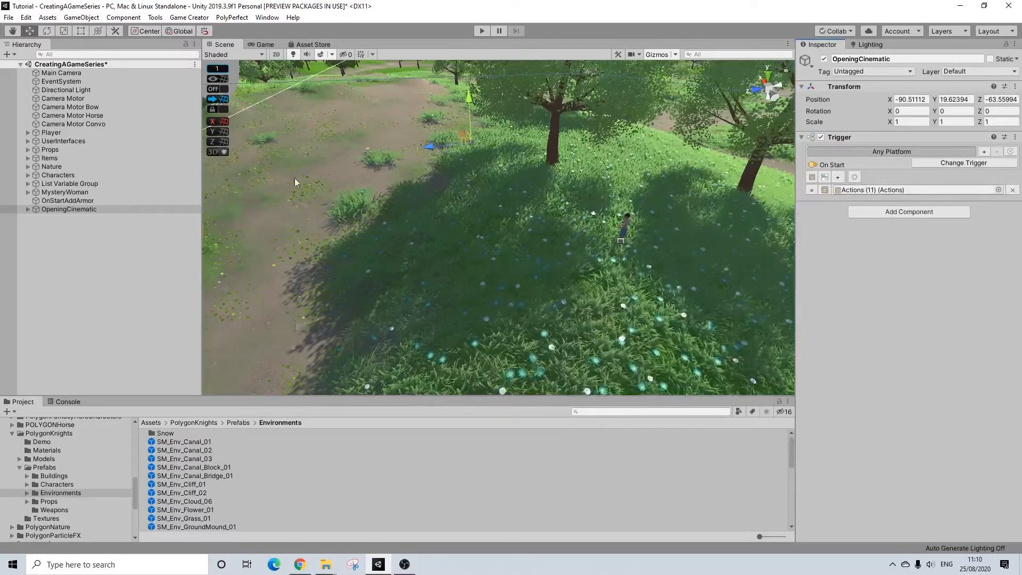
# Add a Change Property action to OpeningCinematic's Actions object that sets the Player's Is Controllable to off.
pyautogui.click(28, 209)
pyautogui.click(59, 217)
pyautogui.click(867, 150)
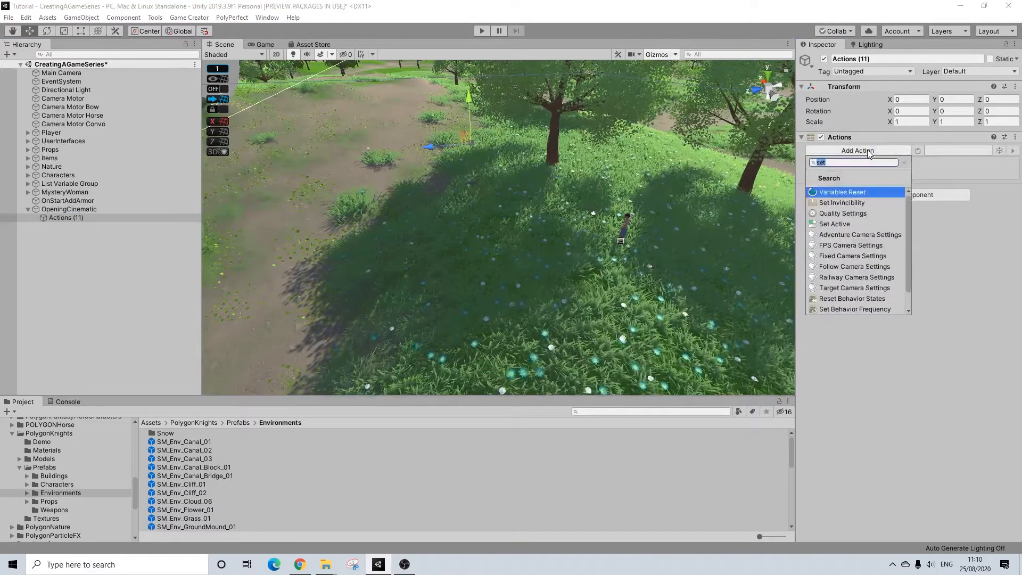
pyautogui.write('prop')
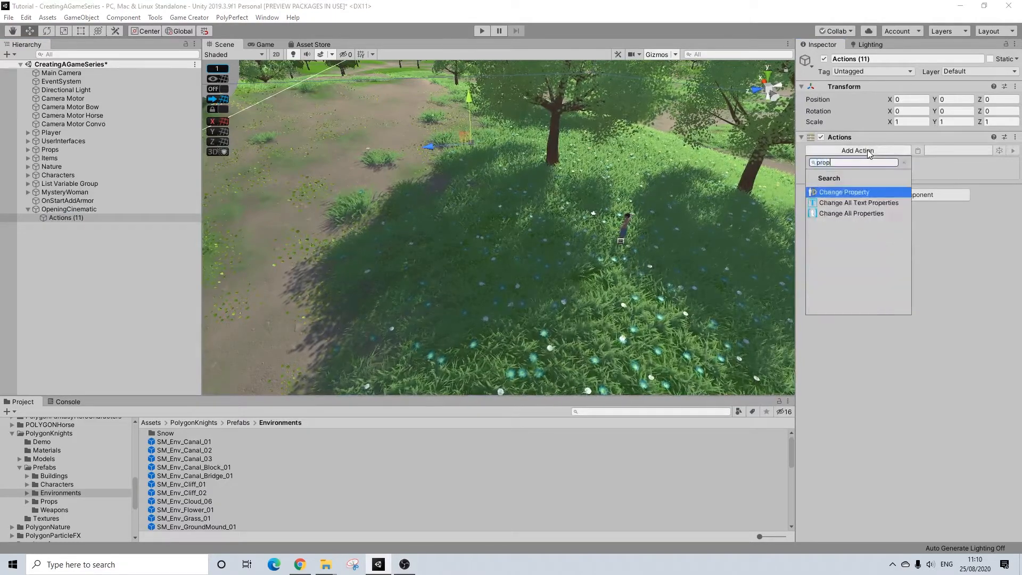
pyautogui.press('Return')
pyautogui.click(893, 198)
# Run the scene to test the Player's disabled control at start, and stop it again.
pyautogui.keyDown('alt'); pyautogui.moveTo(586, 187); pyautogui.dragTo(551, 152); pyautogui.keyUp('alt')
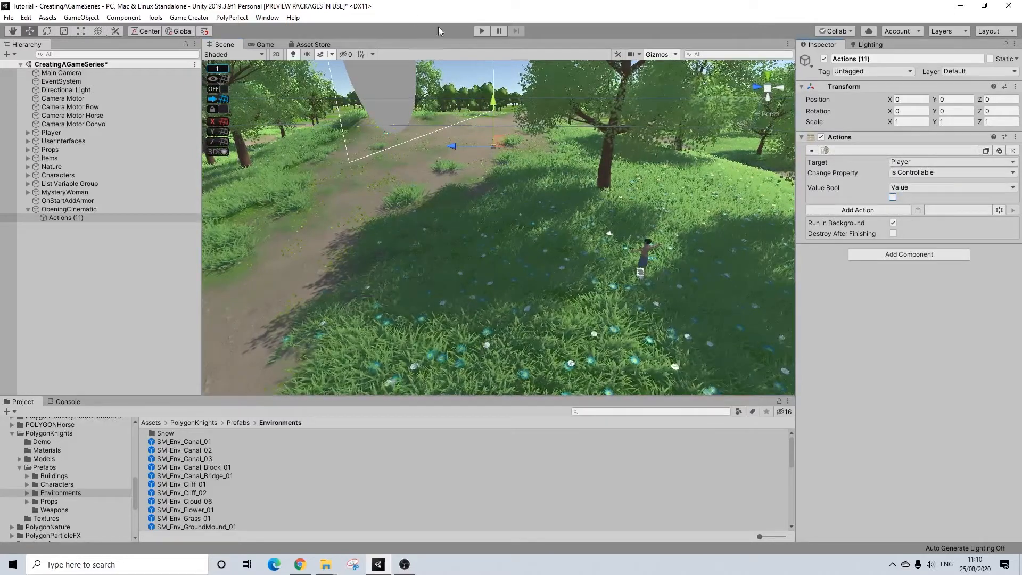
pyautogui.click(476, 32)
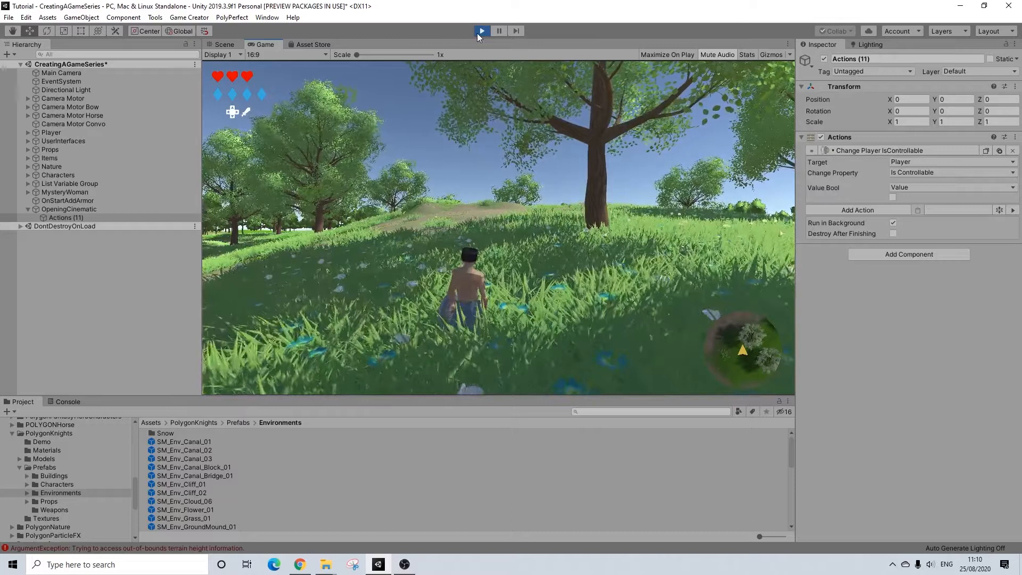
pyautogui.click(479, 31)
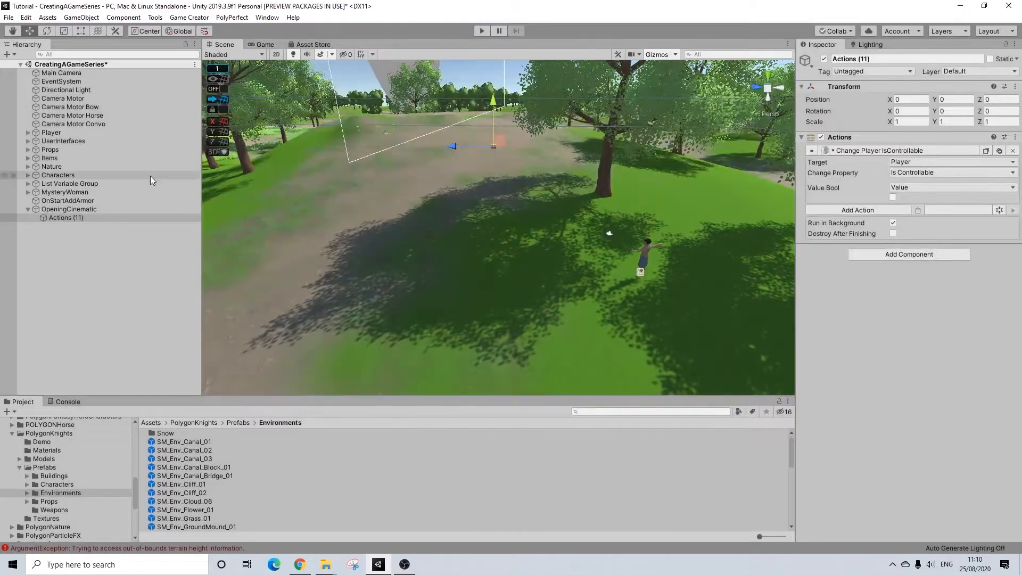
# Deactivate the OnStartAddArmor object.
pyautogui.click(79, 202)
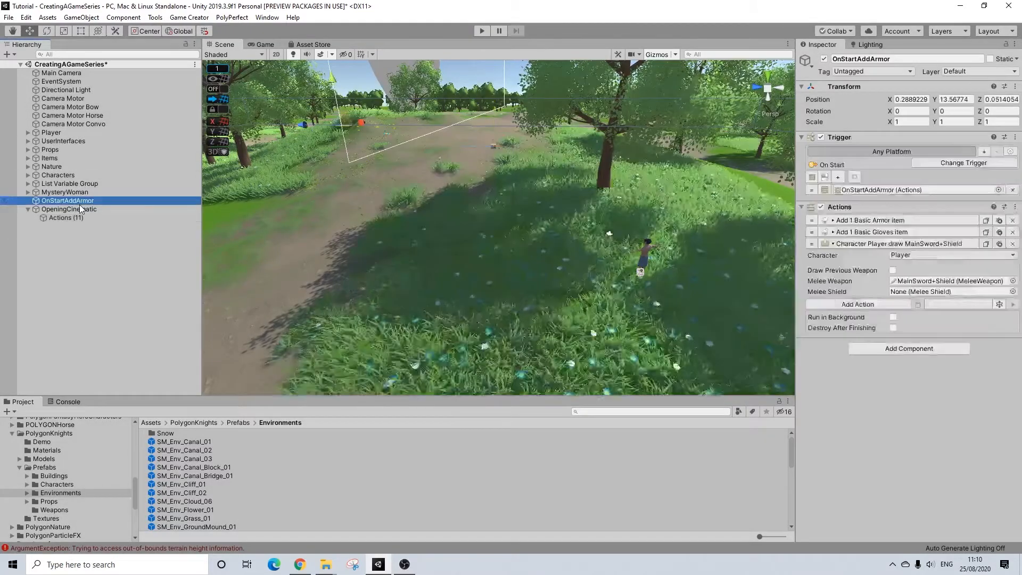
pyautogui.click(888, 245)
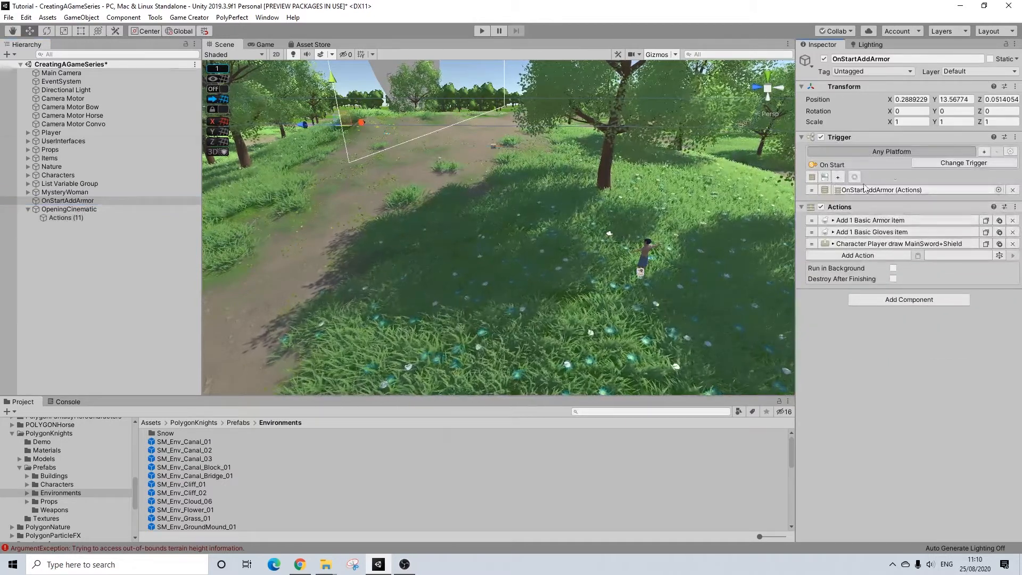
pyautogui.click(824, 58)
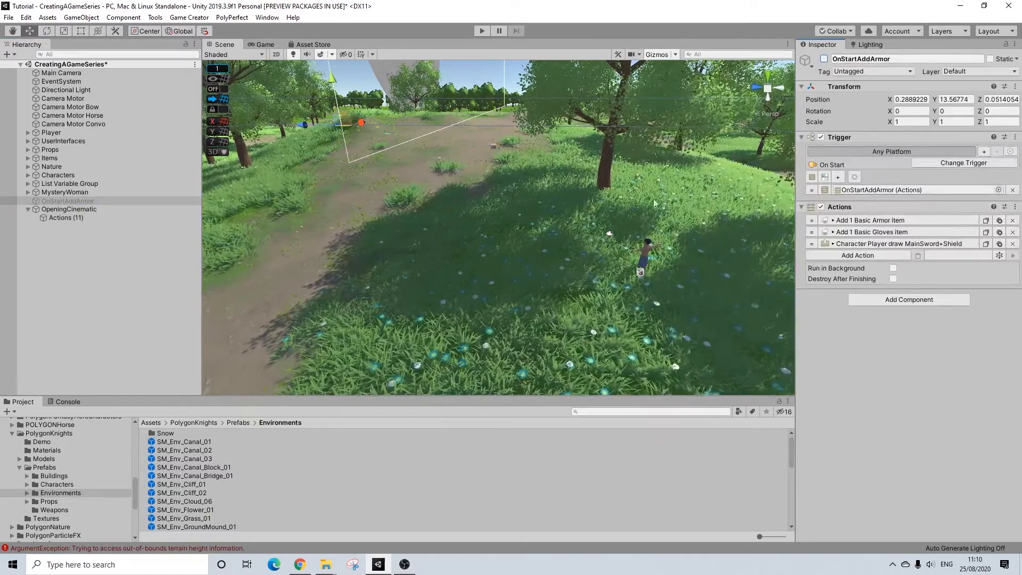
# Add a Game Creator Marker as a child of OpeningCinematic.
pyautogui.click(59, 209)
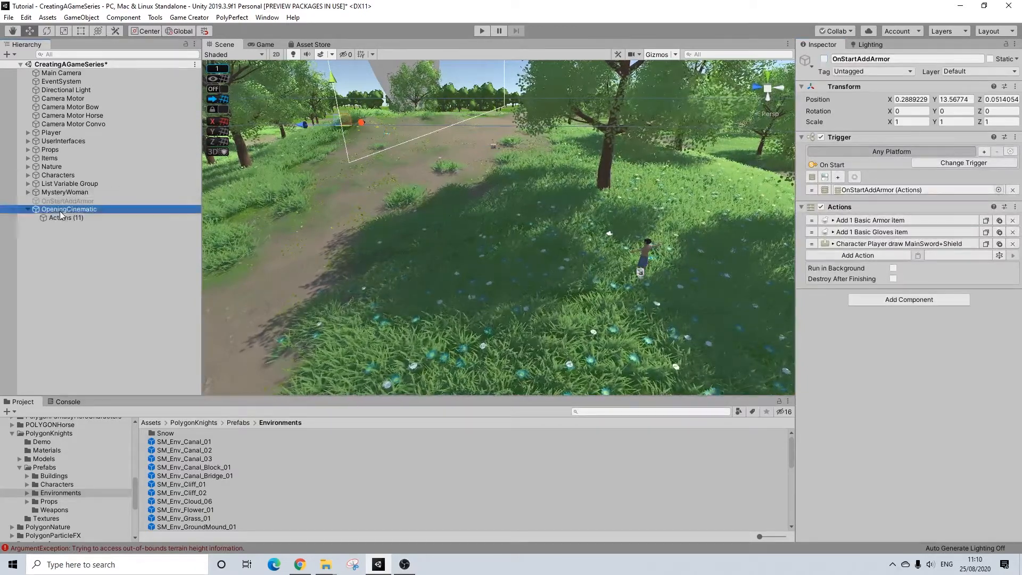
pyautogui.click(69, 217)
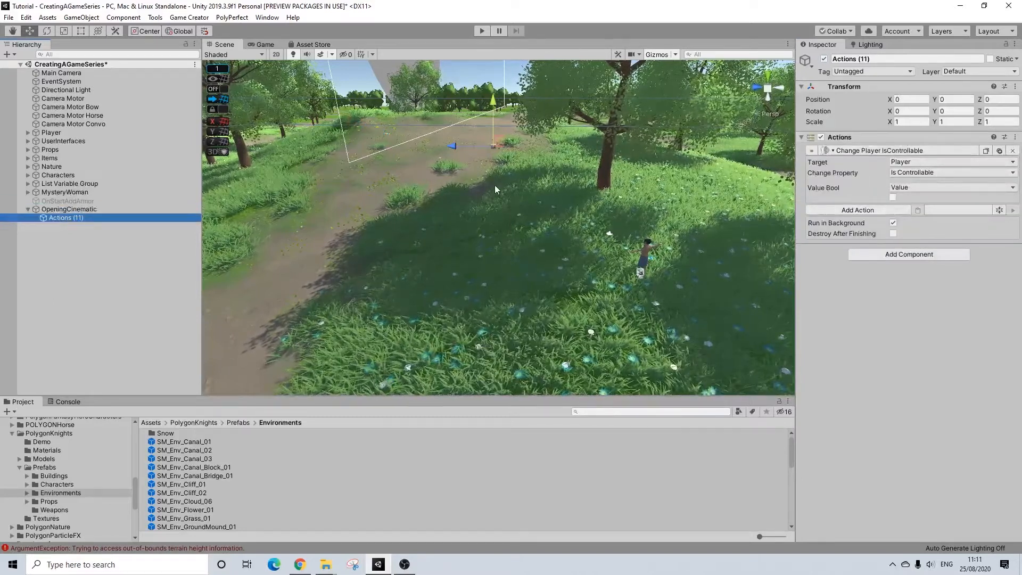
pyautogui.moveTo(503, 127); pyautogui.dragTo(503, 127, button='right')
pyautogui.keyDown('alt'); pyautogui.moveTo(503, 127); pyautogui.dragTo(591, 178); pyautogui.keyUp('alt')
pyautogui.scroll(-6, 532, 131)
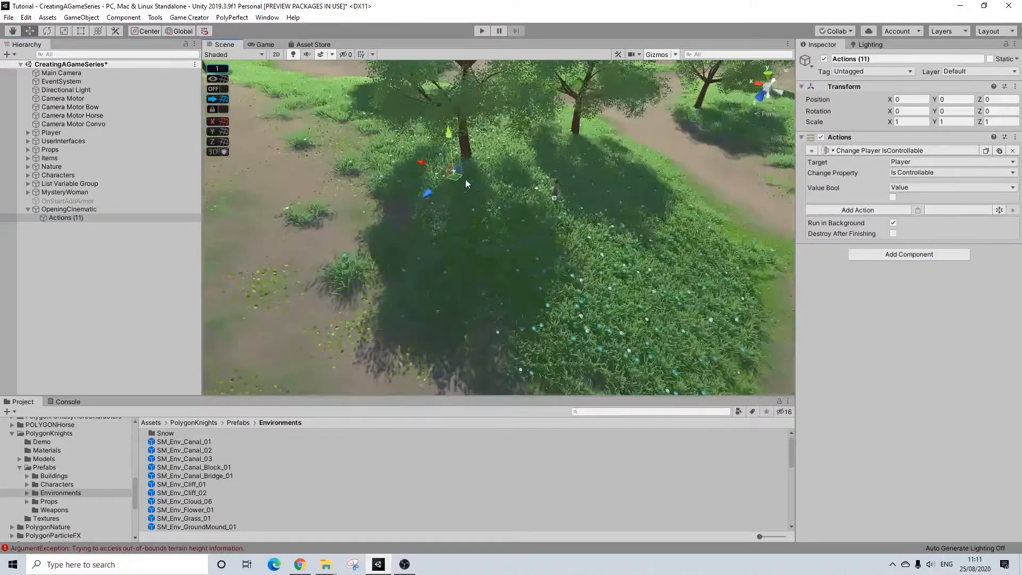
pyautogui.moveTo(354, 178); pyautogui.dragTo(711, 278, button='middle')
pyautogui.scroll(3, 492, 284)
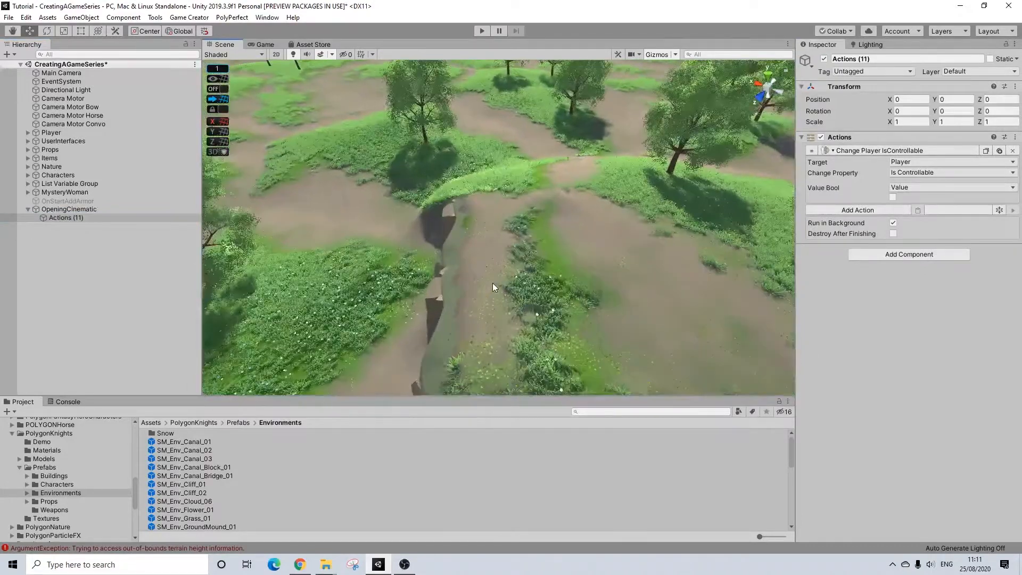
pyautogui.moveTo(493, 284); pyautogui.dragTo(538, 202, button='middle')
pyautogui.scroll(3, 531, 221)
pyautogui.scroll(5, 531, 219)
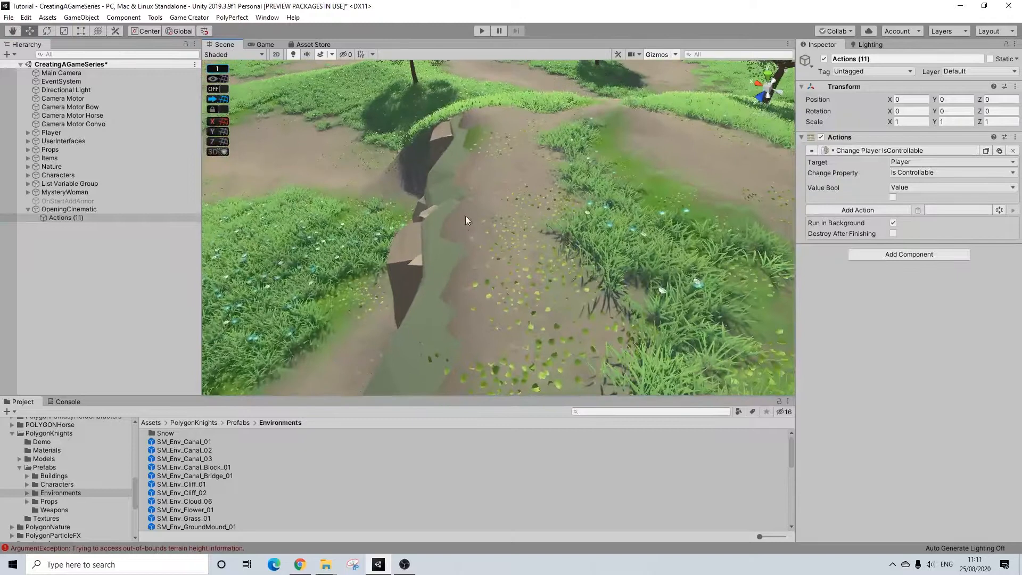
pyautogui.scroll(2, 481, 261)
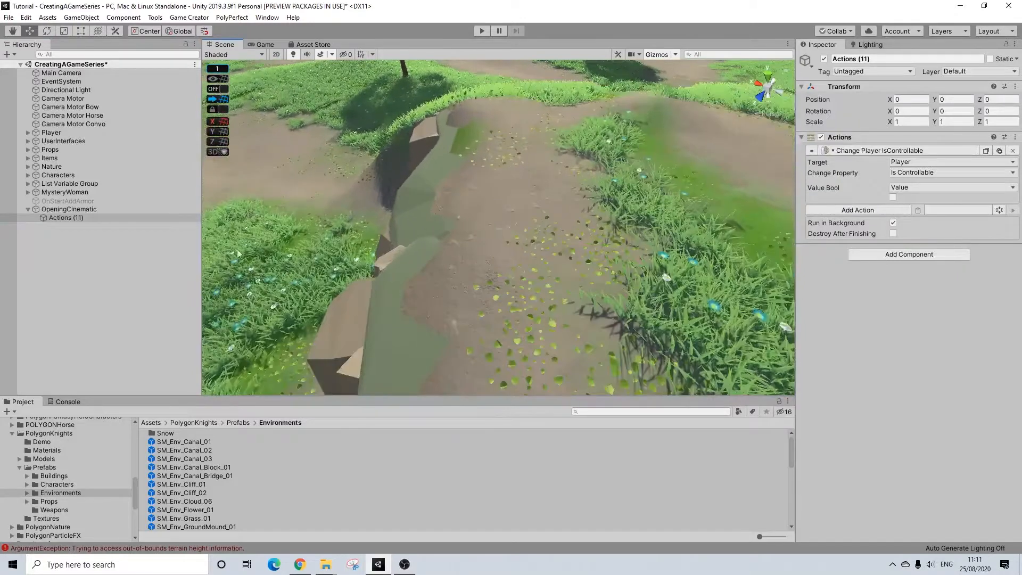
pyautogui.rightClick(72, 209)
pyautogui.moveTo(149, 323)
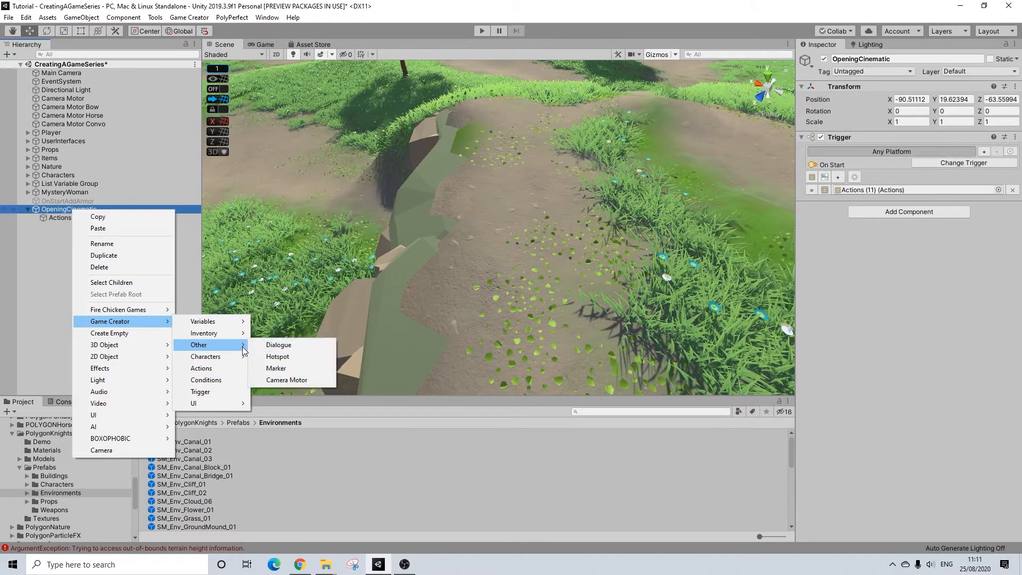
pyautogui.click(276, 368)
# Move the Marker across the terrain to the dirt path along the cliff edge, at about X 38.94, Y 0.69, Z 15.09.
pyautogui.scroll(-3, 558, 231)
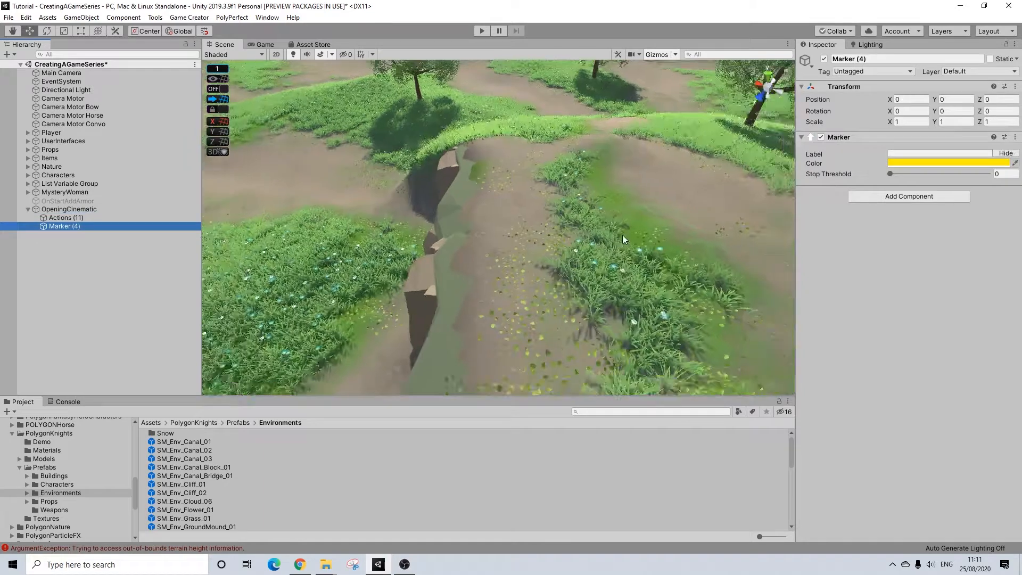
pyautogui.scroll(-5, 624, 239)
pyautogui.moveTo(622, 295); pyautogui.dragTo(271, 228)
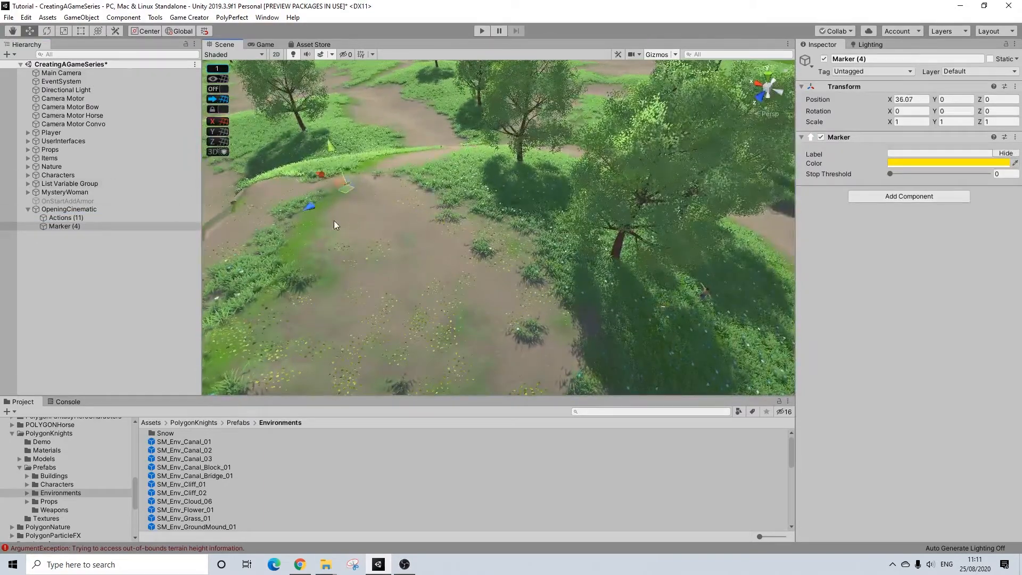
pyautogui.moveTo(333, 220); pyautogui.dragTo(579, 219, button='middle')
pyautogui.moveTo(479, 210)
pyautogui.mouseDown()
pyautogui.moveTo(402, 258)
pyautogui.moveTo(413, 249)
pyautogui.moveTo(375, 239)
pyautogui.mouseUp()
# Rotate the Marker about the vertical axis to 60 degrees and check its direction at the cliff edge.
pyautogui.press('f')
pyautogui.moveTo(456, 243)
pyautogui.keyDown('alt'); pyautogui.mouseDown()
pyautogui.moveTo(487, 240)
pyautogui.moveTo(475, 155)
pyautogui.moveTo(495, 192)
pyautogui.moveTo(486, 177)
pyautogui.mouseUp(); pyautogui.keyUp('alt')
pyautogui.press('e')
pyautogui.moveTo(519, 229)
pyautogui.mouseDown()
pyautogui.moveTo(426, 231)
pyautogui.moveTo(165, 153)
pyautogui.moveTo(278, 138)
pyautogui.mouseUp()
pyautogui.moveTo(506, 200)
pyautogui.keyDown('alt'); pyautogui.mouseDown()
pyautogui.moveTo(513, 176)
pyautogui.moveTo(612, 181)
pyautogui.moveTo(757, 164)
pyautogui.mouseUp(); pyautogui.keyUp('alt')
pyautogui.moveTo(591, 197)
pyautogui.keyDown('alt'); pyautogui.mouseDown()
pyautogui.moveTo(490, 266)
pyautogui.moveTo(509, 241)
pyautogui.moveTo(502, 279)
pyautogui.moveTo(505, 260)
pyautogui.moveTo(324, 177)
pyautogui.moveTo(429, 289)
pyautogui.moveTo(508, 229)
pyautogui.moveTo(471, 256)
pyautogui.moveTo(481, 308)
pyautogui.mouseUp(); pyautogui.keyUp('alt')
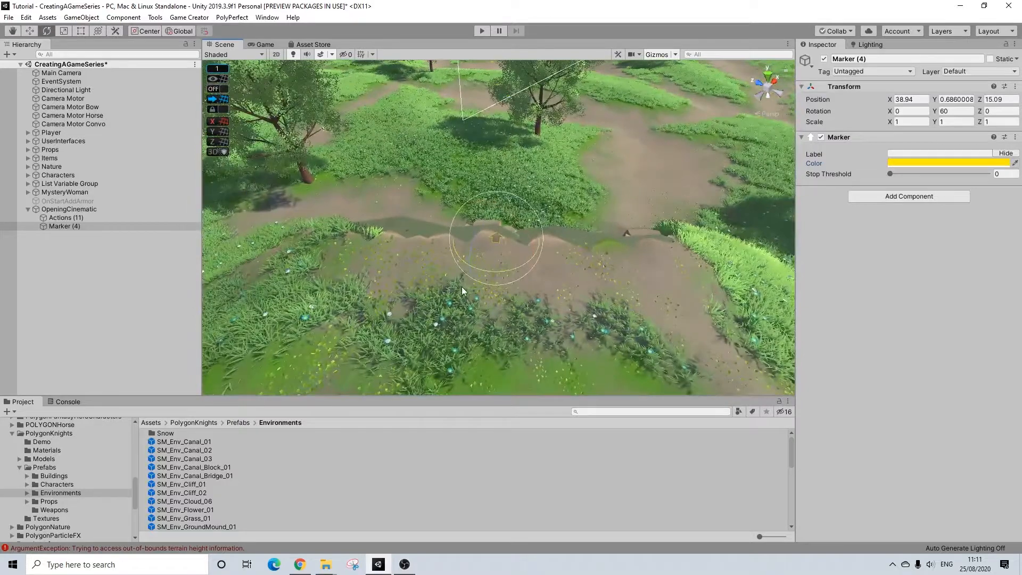
pyautogui.moveTo(461, 286); pyautogui.dragTo(484, 274, button='middle')
pyautogui.keyDown('alt'); pyautogui.moveTo(446, 219); pyautogui.dragTo(537, 269); pyautogui.keyUp('alt')
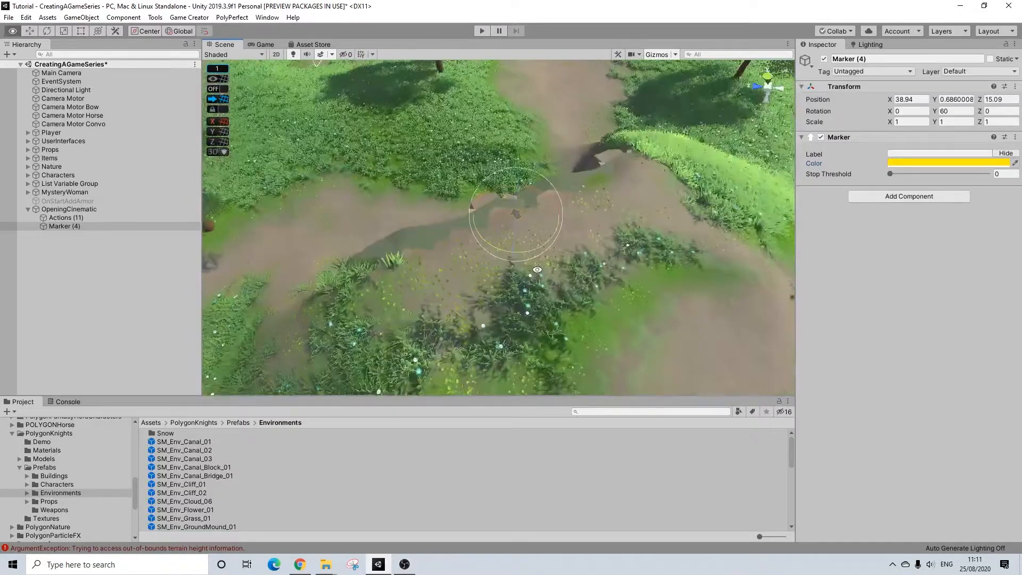
pyautogui.keyDown('alt'); pyautogui.moveTo(408, 240); pyautogui.dragTo(412, 210); pyautogui.keyUp('alt')
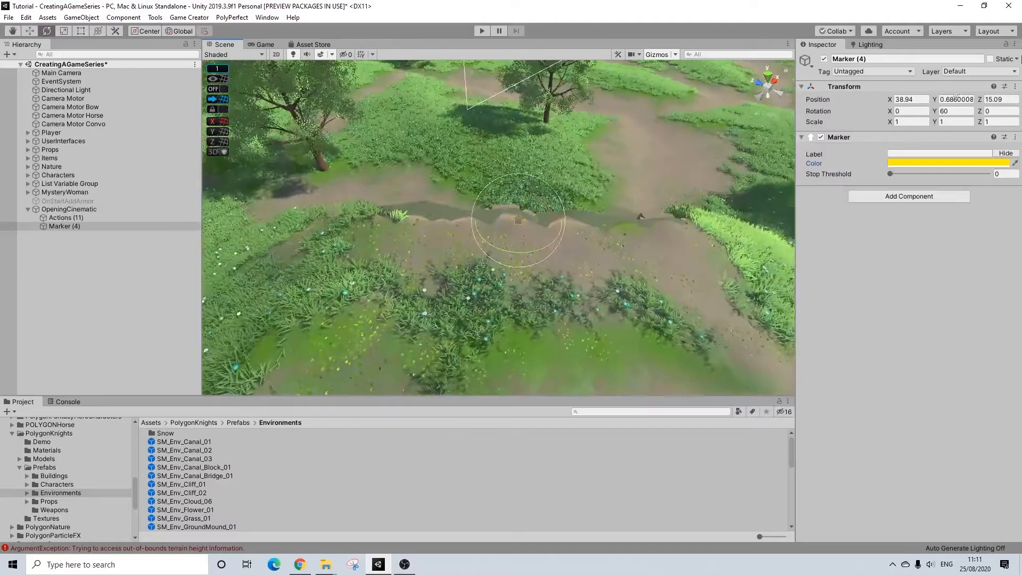
pyautogui.click(265, 44)
pyautogui.click(227, 44)
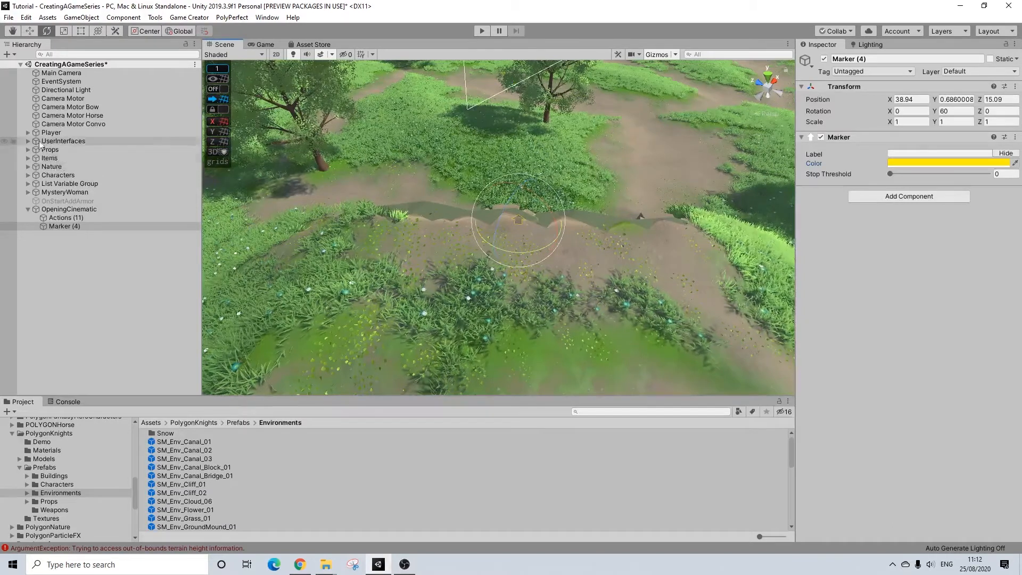
# Paint grass details on the Main Terrain over the bare dirt along the cliff edge, using the solid round brush at size 1.4.
pyautogui.click(25, 132)
pyautogui.click(25, 132)
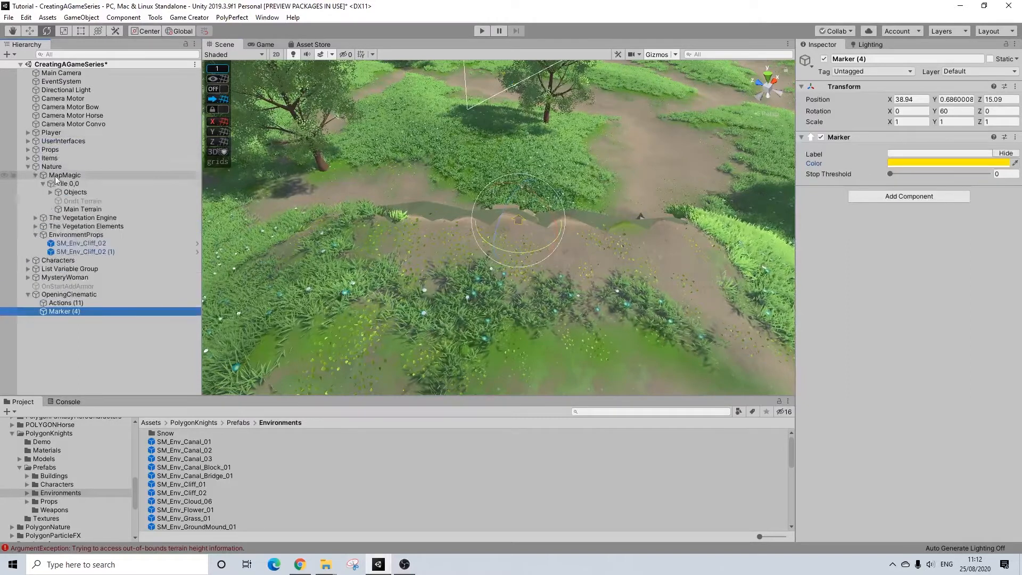
pyautogui.click(85, 210)
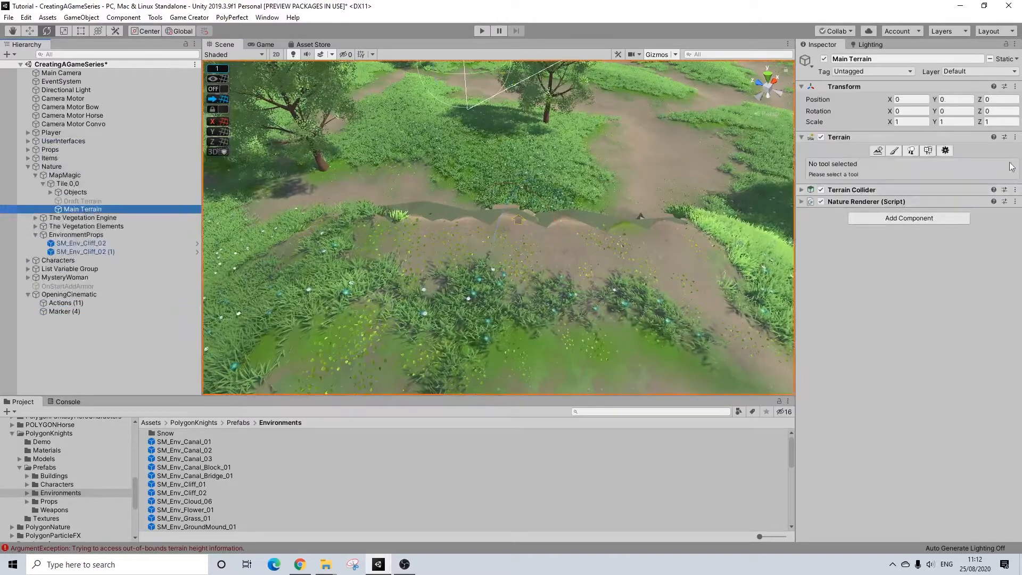
pyautogui.click(929, 150)
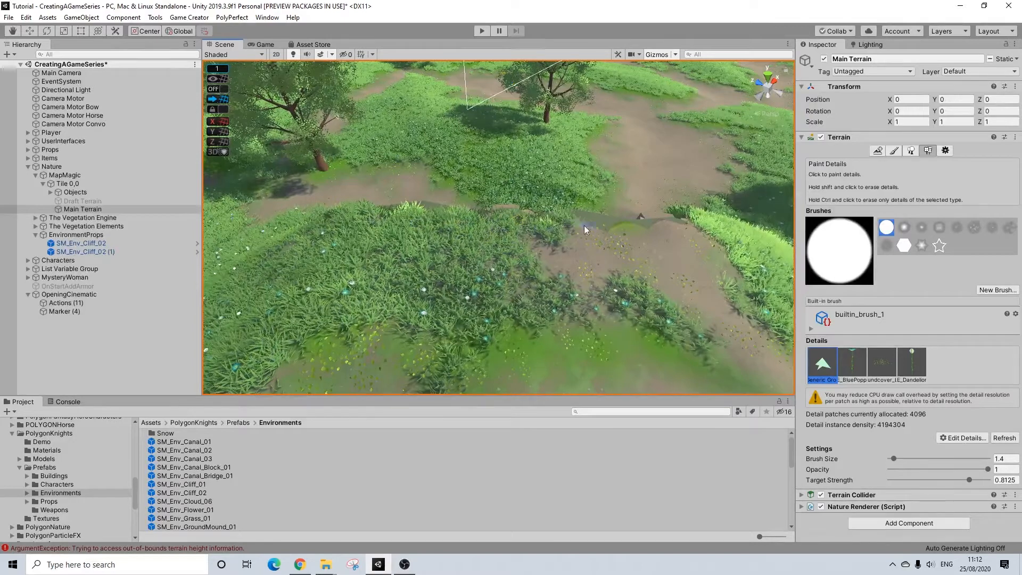
pyautogui.moveTo(585, 230); pyautogui.dragTo(612, 238)
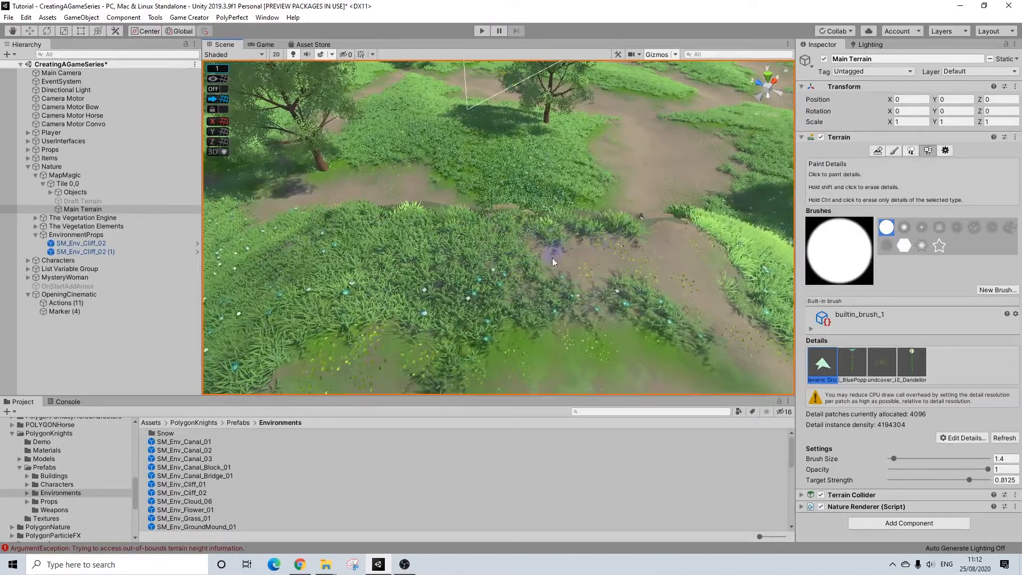
pyautogui.moveTo(670, 243)
pyautogui.mouseDown()
pyautogui.moveTo(695, 232)
pyautogui.moveTo(616, 266)
pyautogui.moveTo(567, 271)
pyautogui.moveTo(646, 280)
pyautogui.moveTo(548, 285)
pyautogui.moveTo(507, 299)
pyautogui.moveTo(634, 258)
pyautogui.moveTo(682, 300)
pyautogui.mouseUp()
pyautogui.moveTo(744, 303)
pyautogui.mouseDown()
pyautogui.moveTo(600, 319)
pyautogui.moveTo(632, 339)
pyautogui.mouseUp()
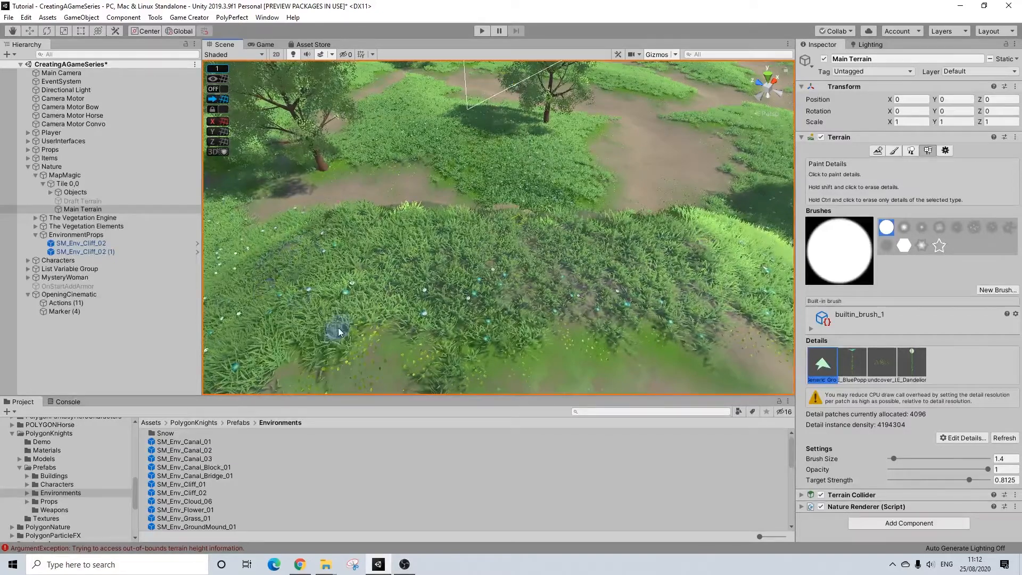
pyautogui.moveTo(444, 307); pyautogui.dragTo(506, 314, button='right')
pyautogui.press('w')
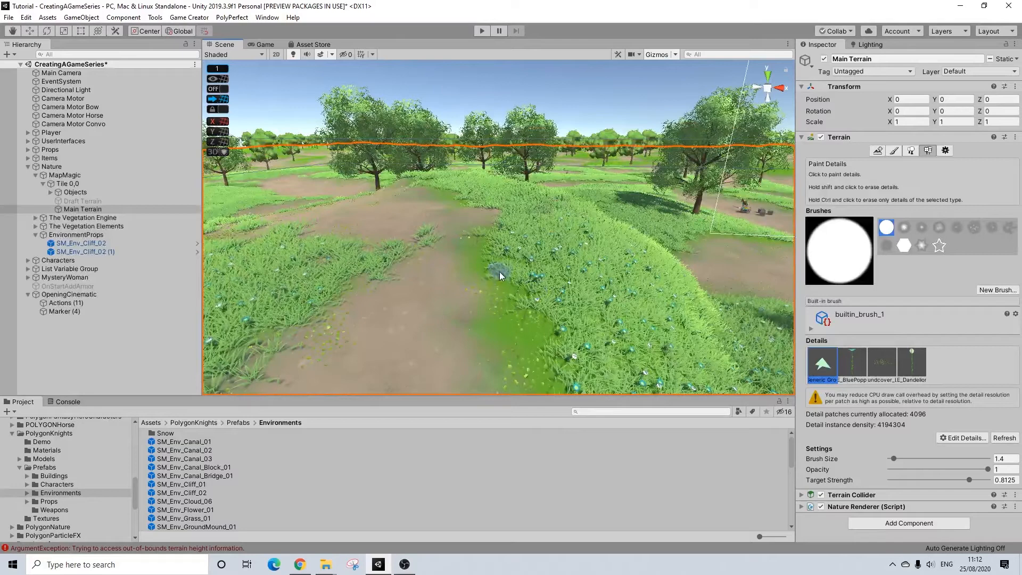
pyautogui.moveTo(471, 176); pyautogui.dragTo(551, 234, button='right')
# Add a Move Character action to the Actions object under OpeningCinematic.
pyautogui.click(29, 167)
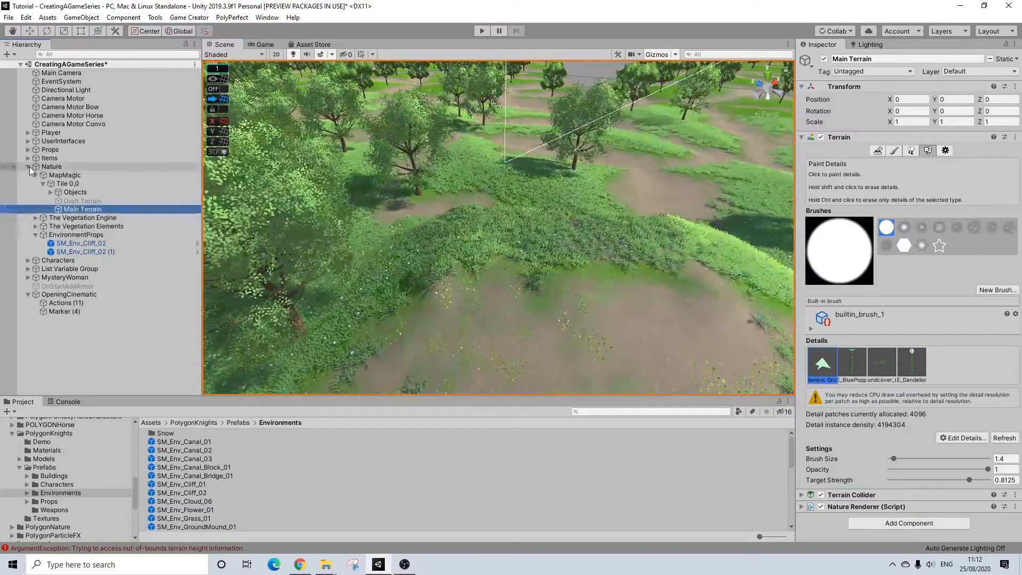
pyautogui.click(60, 226)
pyautogui.moveTo(541, 237); pyautogui.dragTo(529, 195, button='right')
pyautogui.scroll(5, 529, 195)
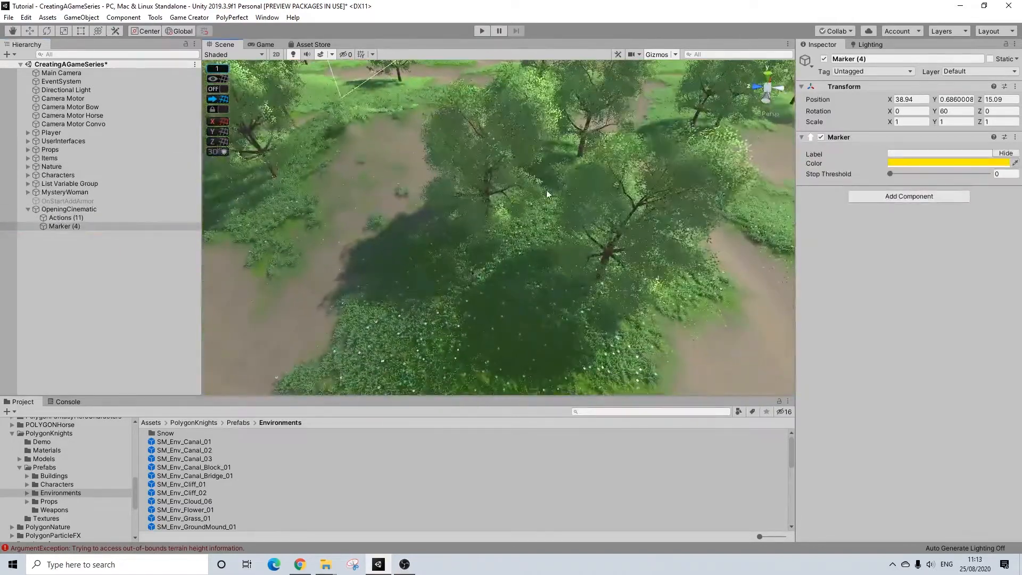
pyautogui.scroll(-4, 536, 269)
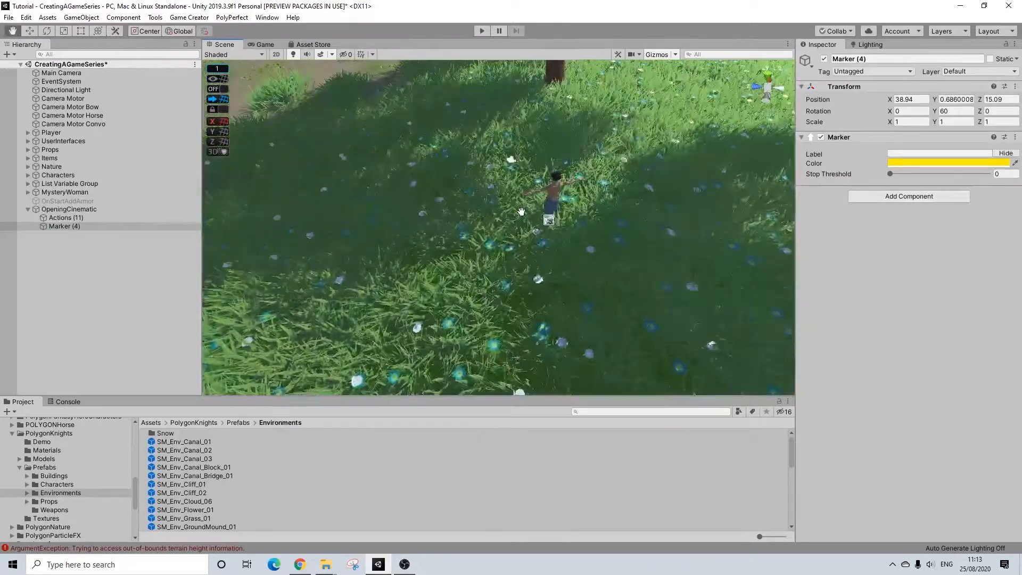
pyautogui.click(72, 217)
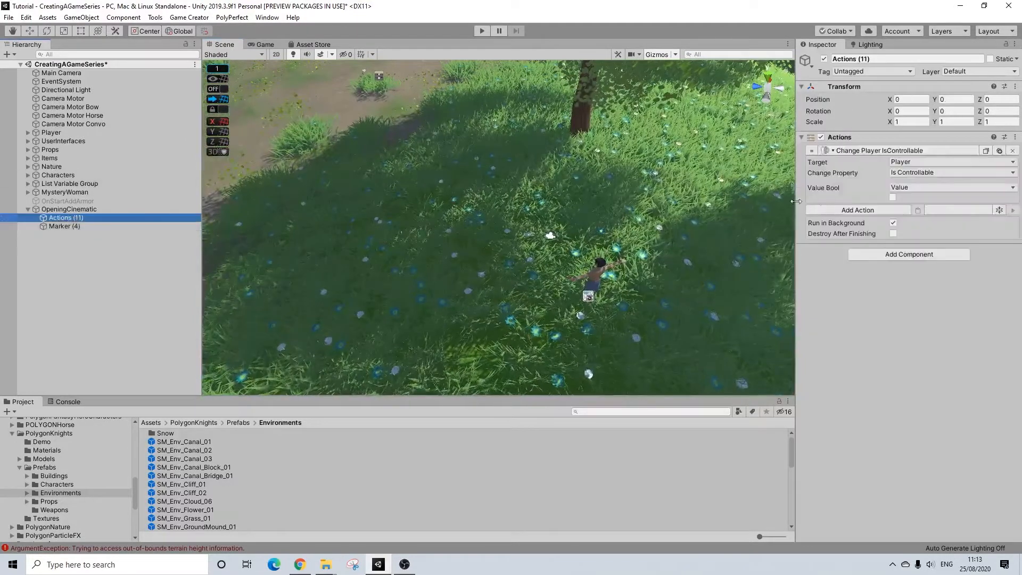
pyautogui.click(843, 211)
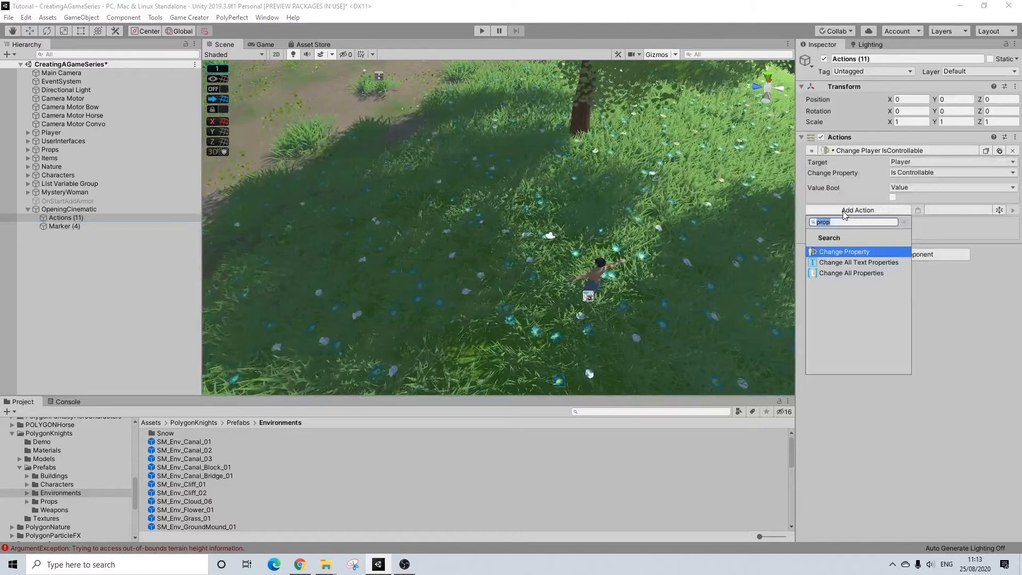
pyautogui.write('move')
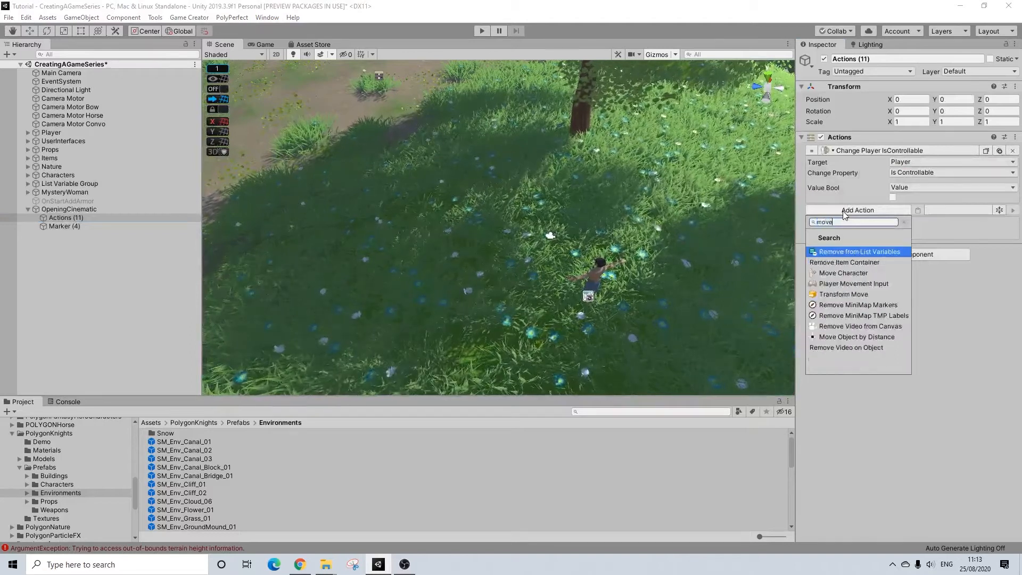
pyautogui.click(833, 272)
# Configure the Move Character action to move the Player to a marker and assign Marker (4) as its destination.
pyautogui.click(921, 221)
pyautogui.click(917, 233)
pyautogui.click(921, 236)
pyautogui.click(917, 271)
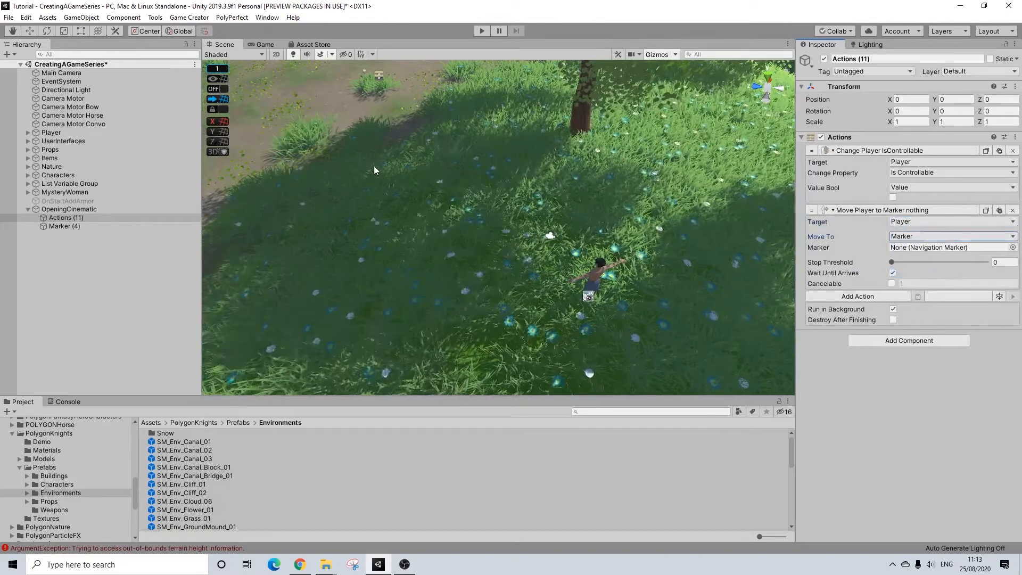
pyautogui.moveTo(69, 224)
pyautogui.mouseDown()
pyautogui.moveTo(907, 237)
pyautogui.moveTo(915, 253)
pyautogui.mouseUp()
# Play-test the scene to check the player's walk to the cliff-edge marker, and stop play mode.
pyautogui.keyDown('alt'); pyautogui.moveTo(660, 250); pyautogui.dragTo(707, 212); pyautogui.keyUp('alt')
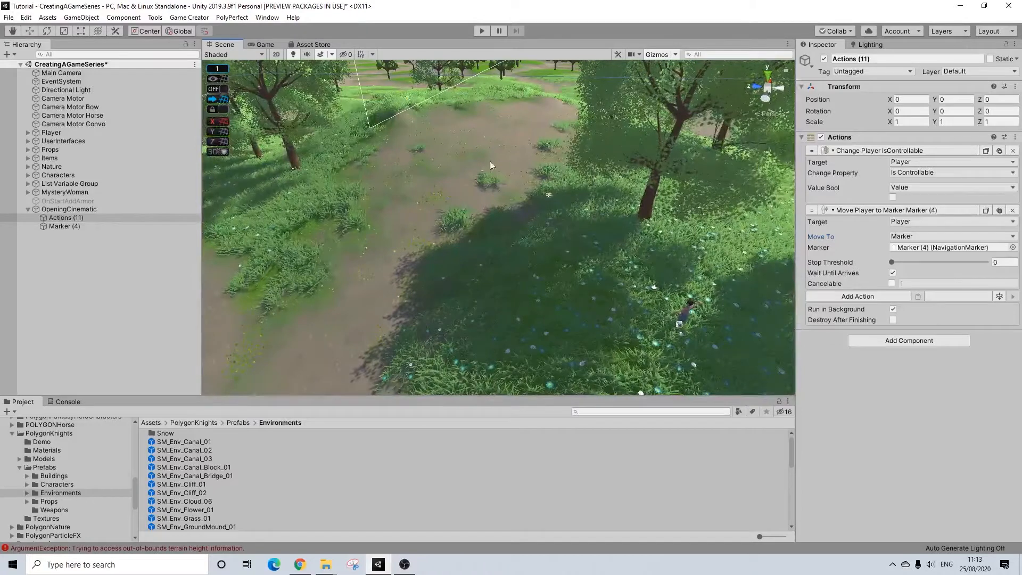
pyautogui.click(482, 31)
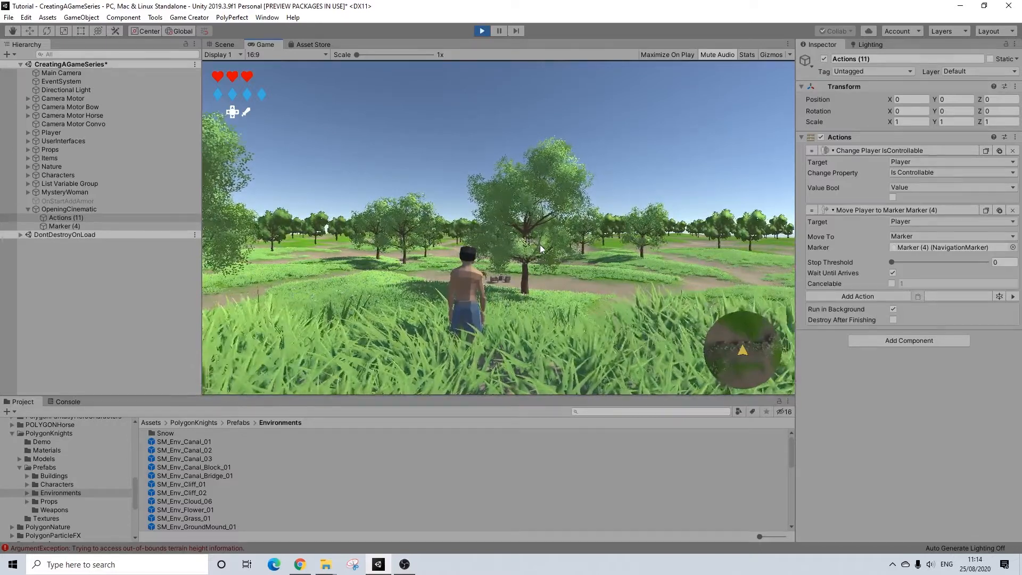
pyautogui.click(486, 33)
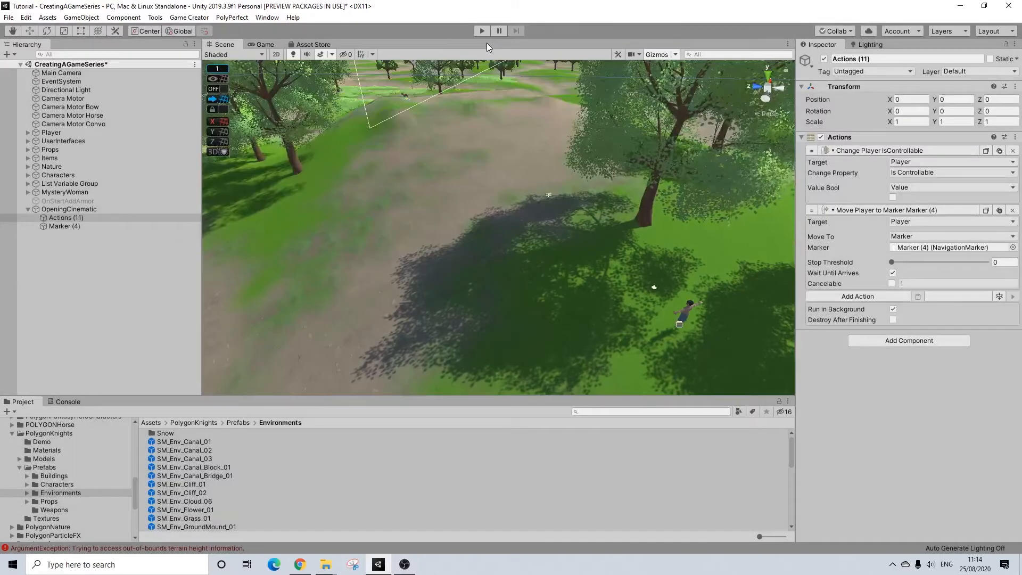
pyautogui.click(298, 563)
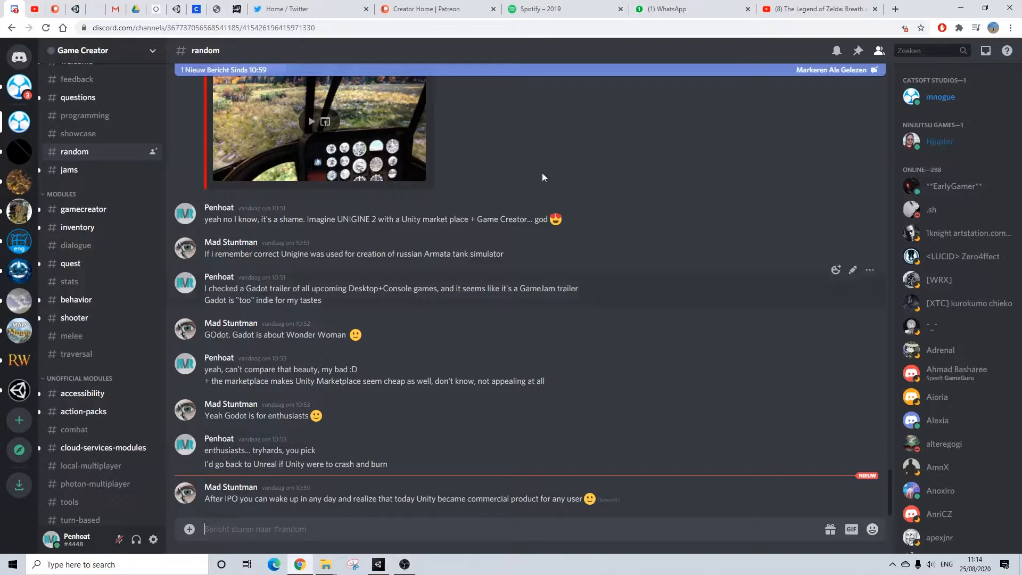
pyautogui.click(745, 13)
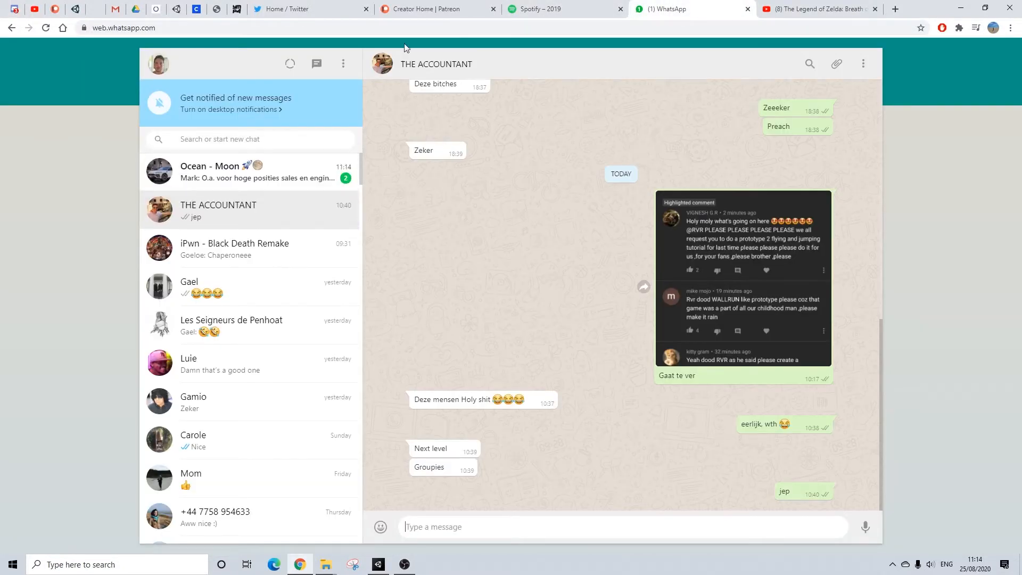
pyautogui.click(258, 173)
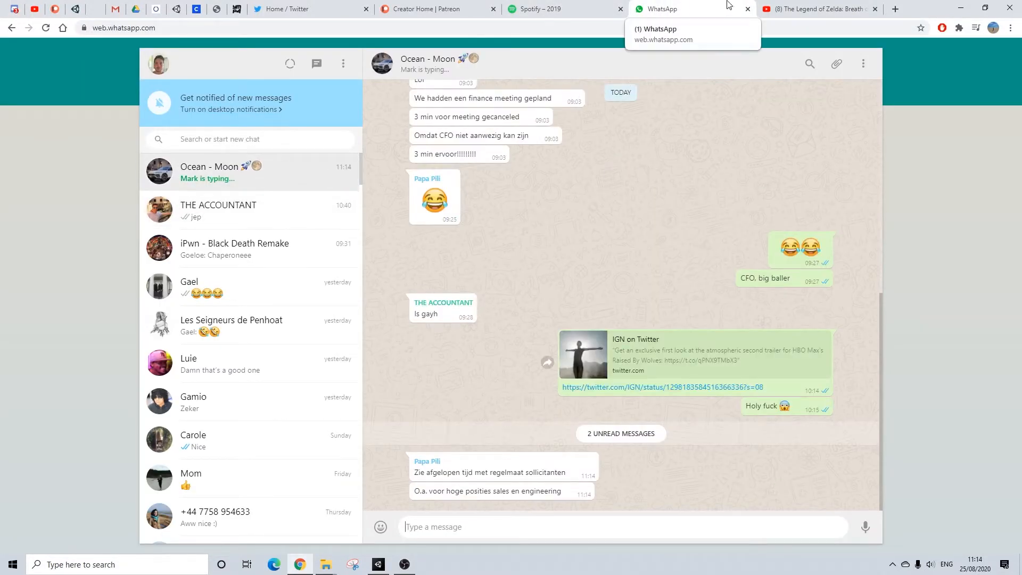
pyautogui.click(748, 10)
pyautogui.click(965, 8)
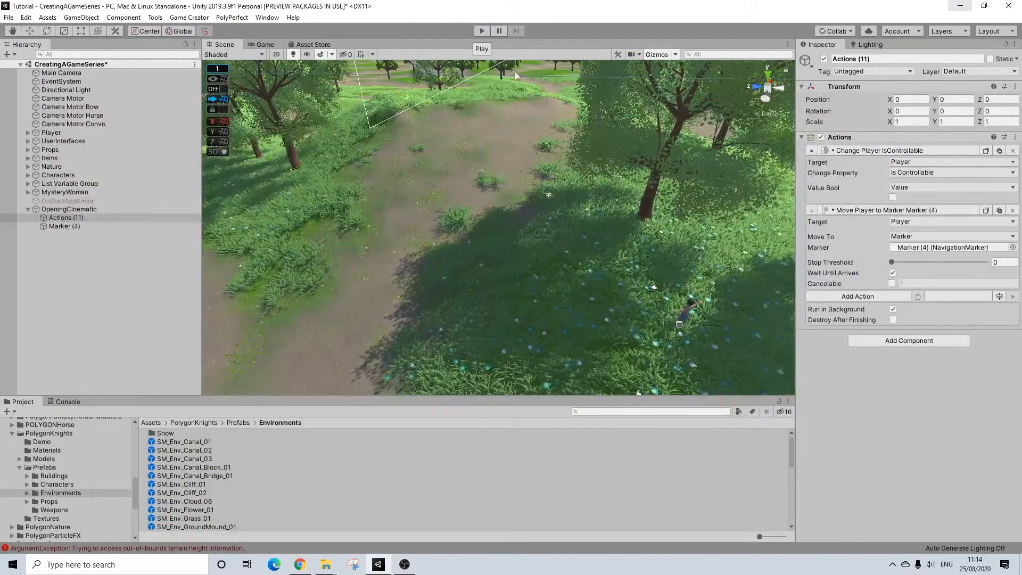
# Add a Set Active action at the start of the opening Actions that makes the HUD object inactive.
pyautogui.moveTo(719, 263); pyautogui.dragTo(616, 294, button='middle')
pyautogui.moveTo(616, 295); pyautogui.dragTo(596, 315, button='right')
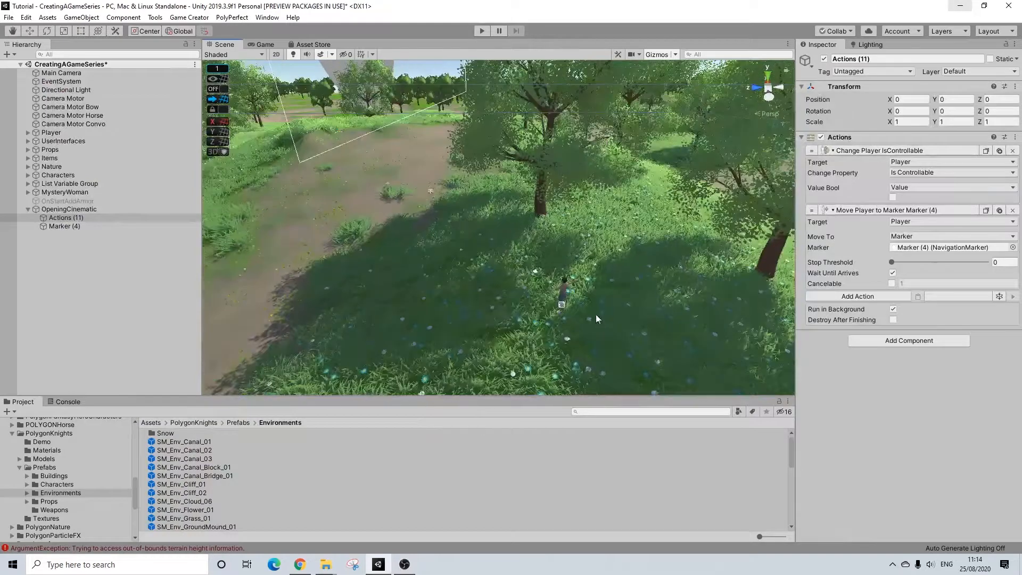
pyautogui.click(871, 296)
pyautogui.write('set')
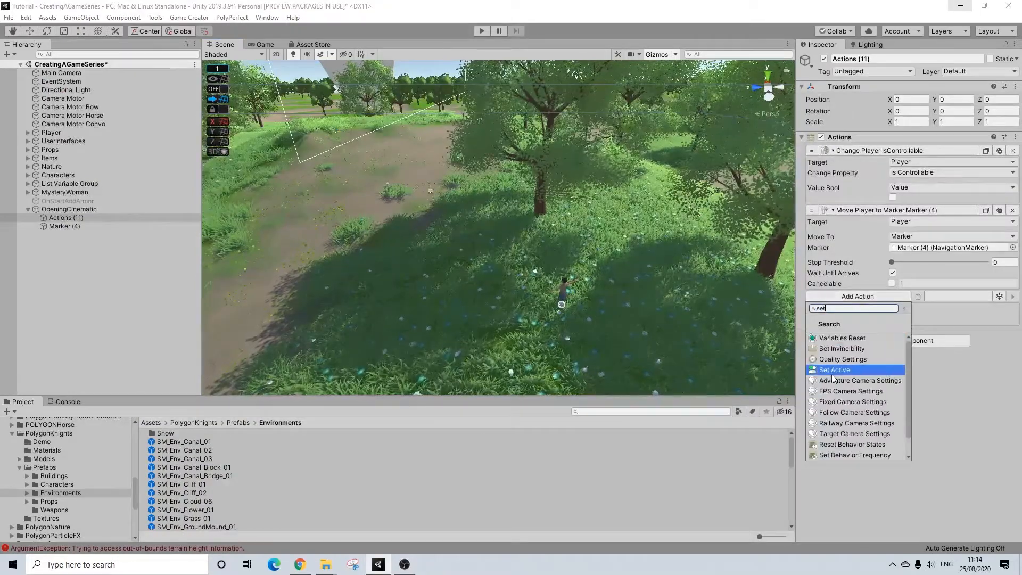
pyautogui.click(833, 370)
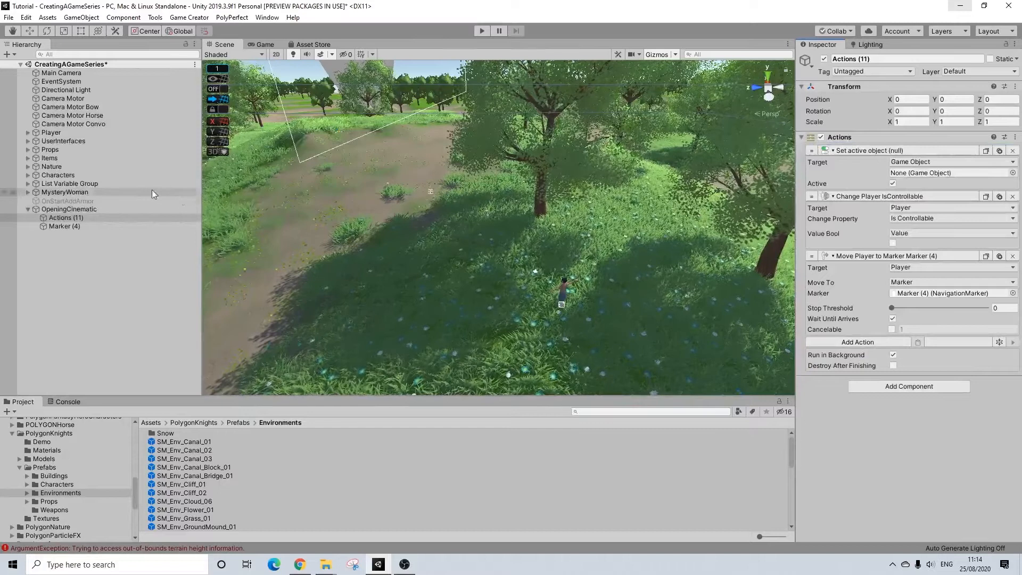
pyautogui.click(27, 141)
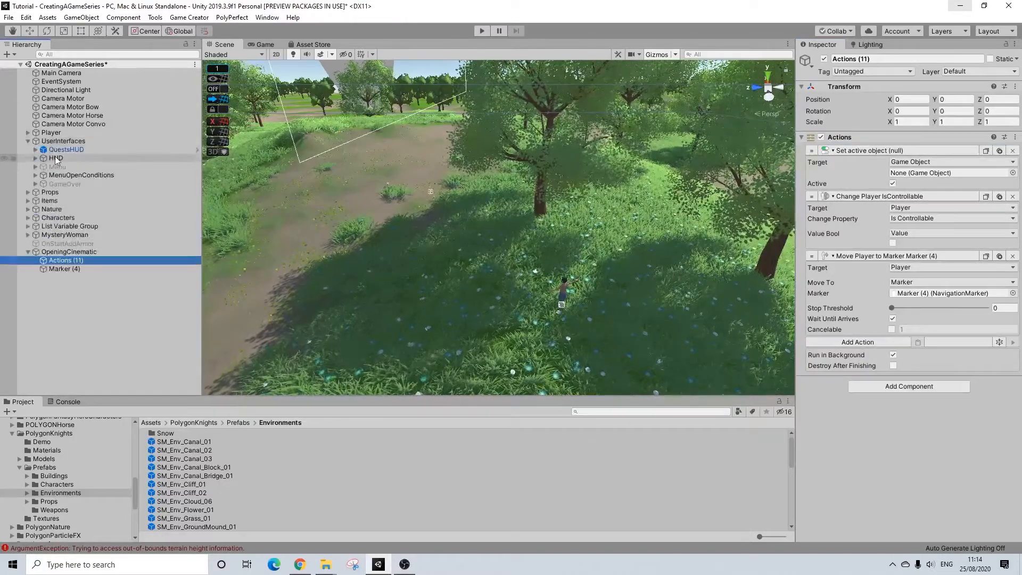
pyautogui.moveTo(55, 159); pyautogui.dragTo(827, 160)
pyautogui.moveTo(898, 162); pyautogui.dragTo(898, 173)
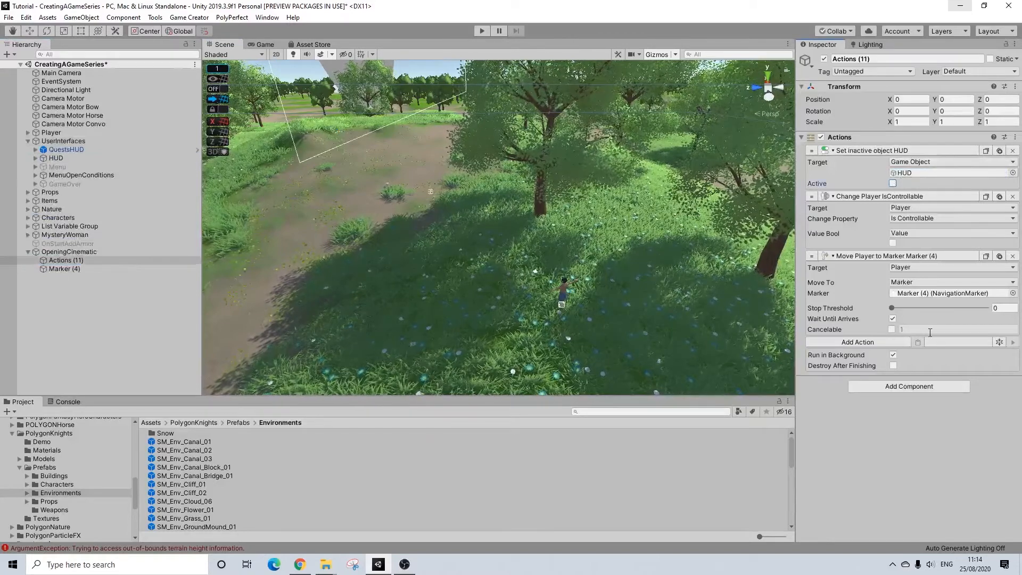
# Append actions that wait 1 second, reactivate the HUD and make the player controllable, and collapse the finished HUD and IsControllable actions.
pyautogui.click(874, 341)
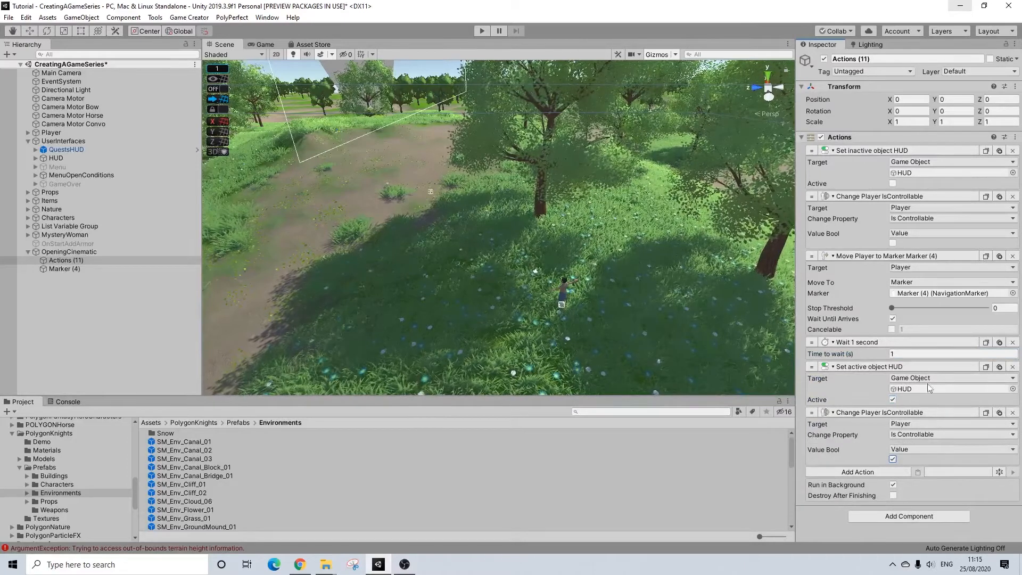
pyautogui.click(902, 367)
pyautogui.click(893, 379)
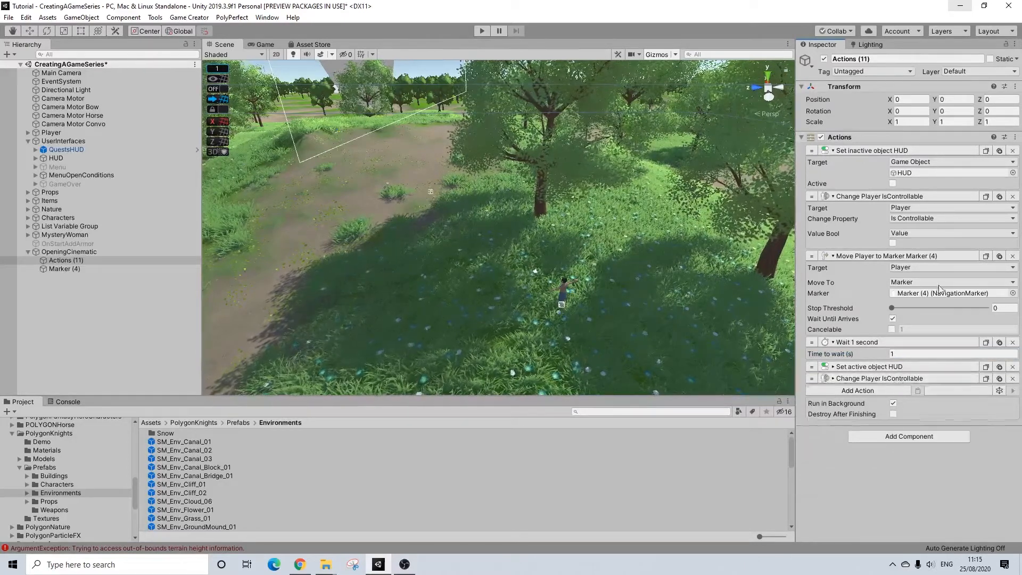
pyautogui.click(873, 150)
pyautogui.click(878, 163)
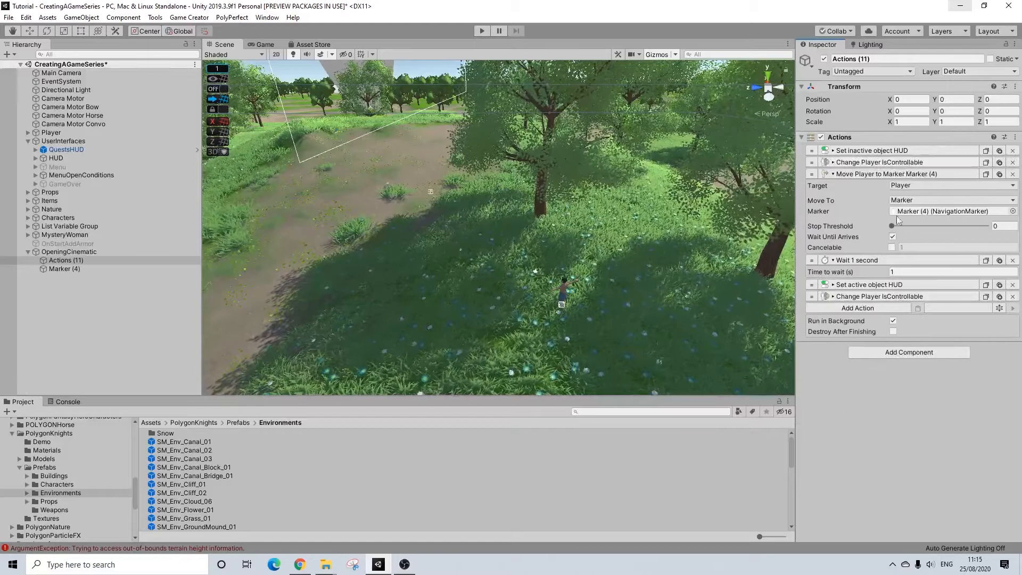
# Inspect the Main Camera's Camera Controller and its current camera motor, collapsing the Camera component.
pyautogui.moveTo(426, 217); pyautogui.dragTo(524, 244, button='right')
pyautogui.moveTo(524, 244); pyautogui.dragTo(563, 242, button='middle')
pyautogui.scroll(4, 611, 257)
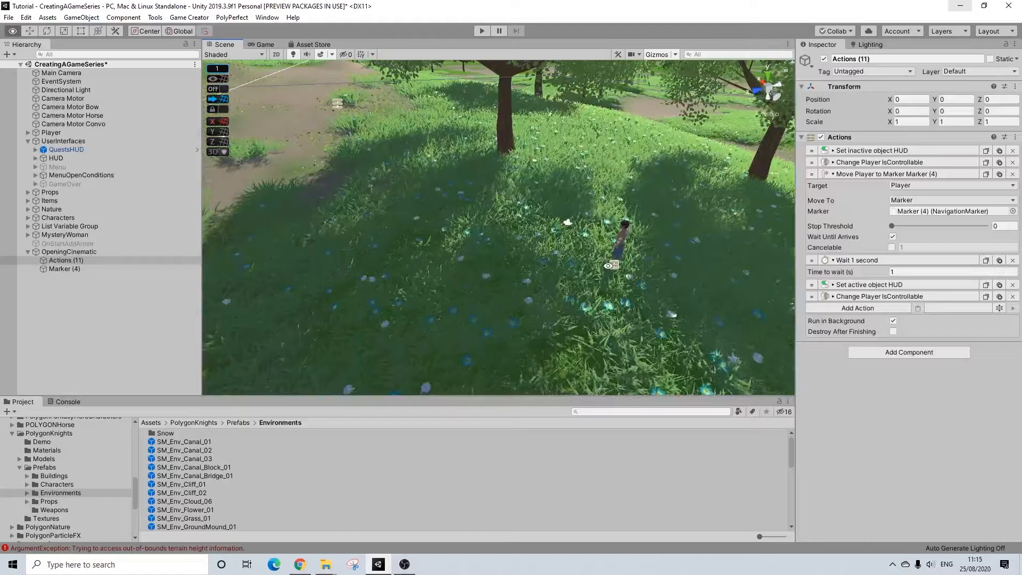
pyautogui.keyDown('alt'); pyautogui.moveTo(611, 258); pyautogui.dragTo(544, 219); pyautogui.keyUp('alt')
pyautogui.moveTo(544, 218); pyautogui.dragTo(588, 264, button='middle')
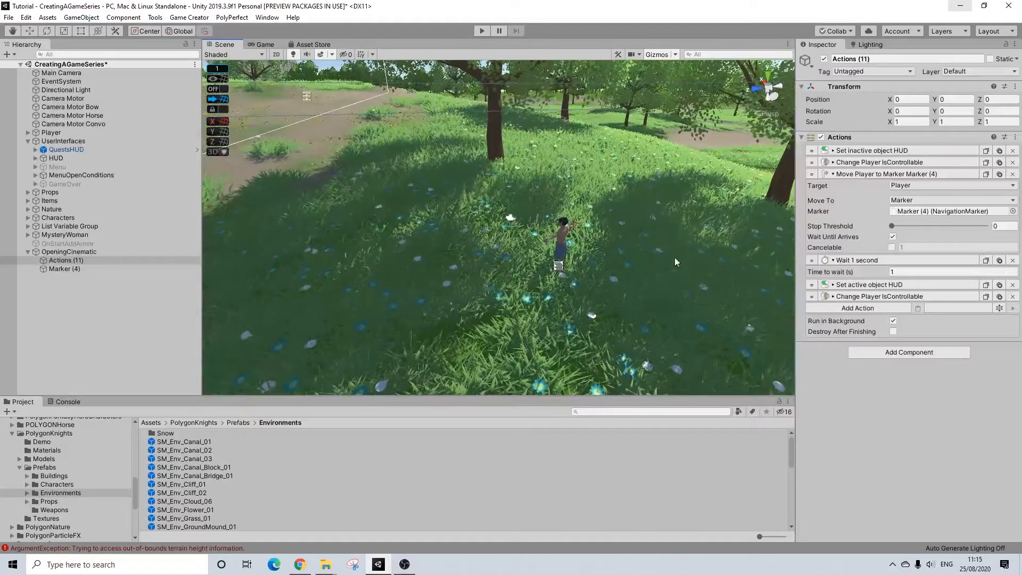
pyautogui.click(61, 73)
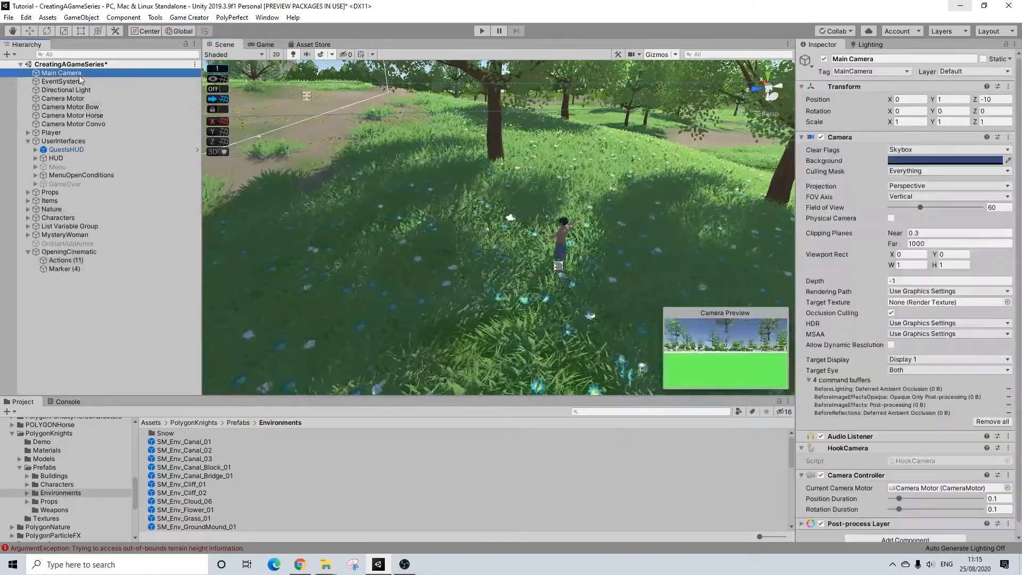
pyautogui.click(861, 136)
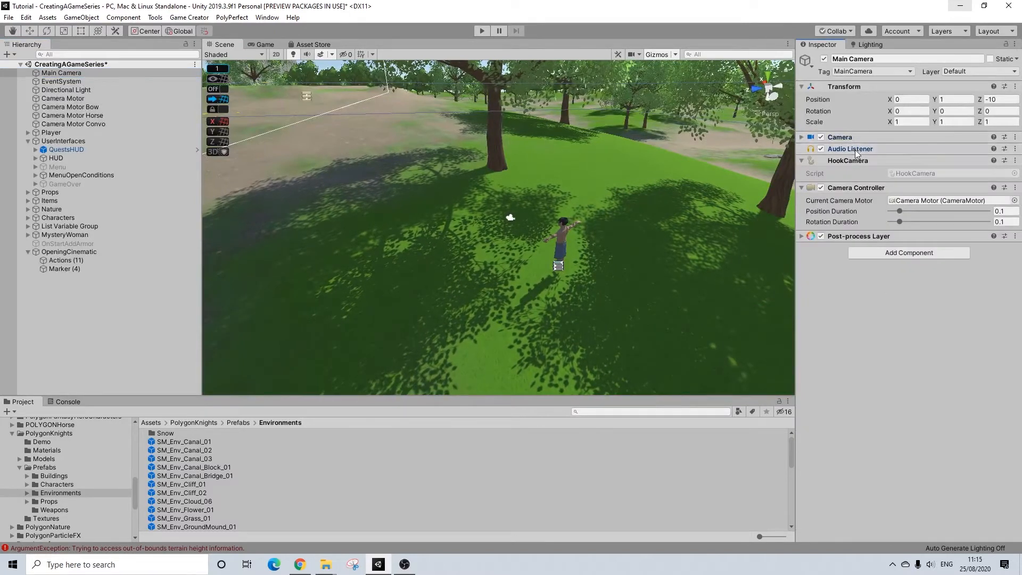
# Examine the Main Camera's Post-process Layer and its layer choices, and search the addable components for "pos".
pyautogui.click(860, 160)
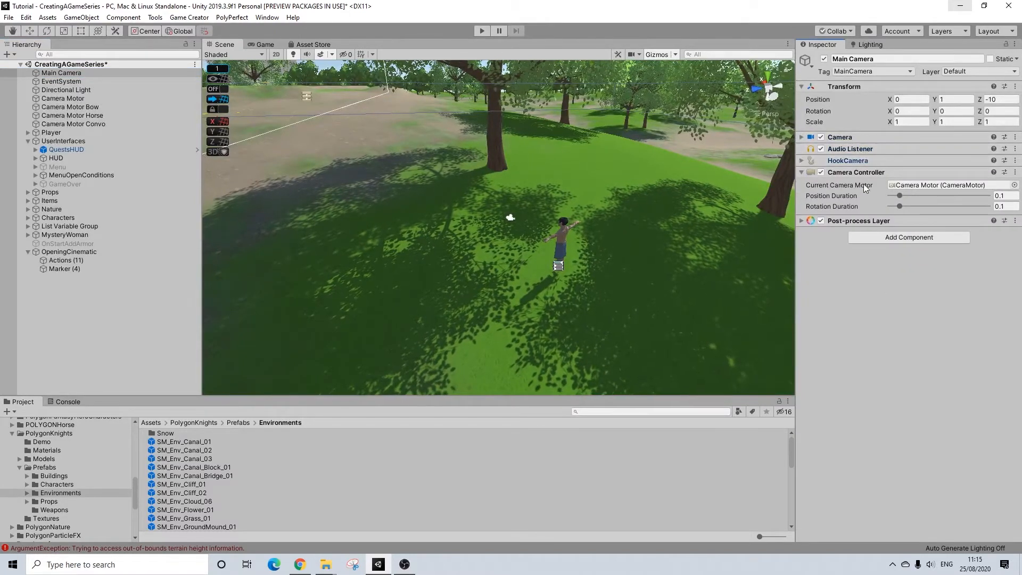
pyautogui.click(859, 220)
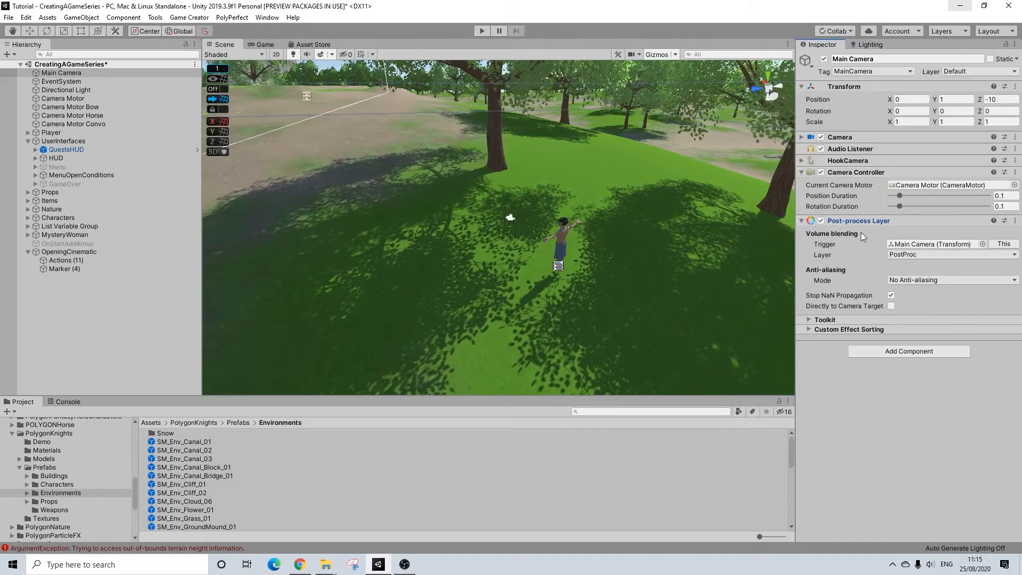
pyautogui.click(873, 351)
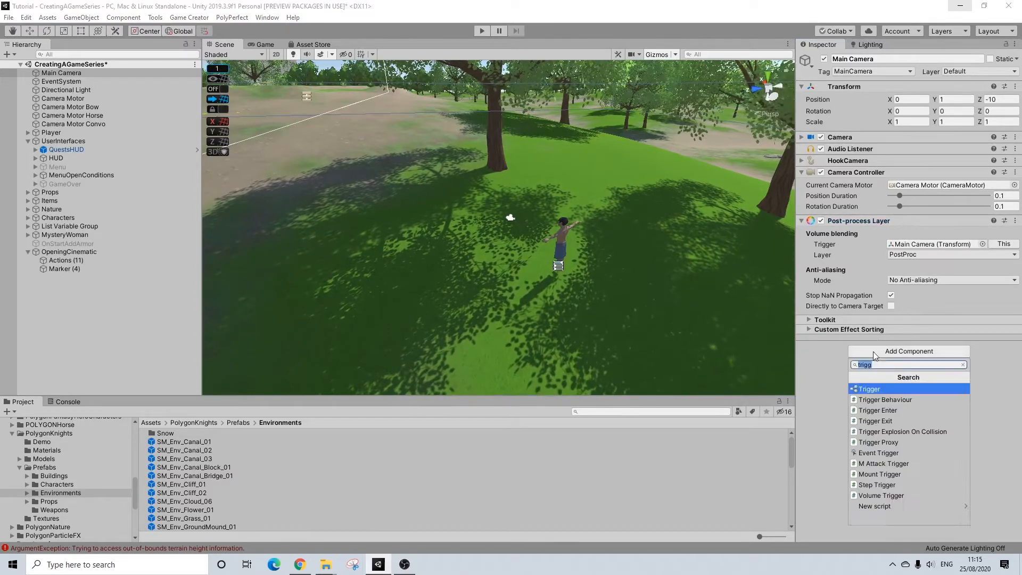
pyautogui.write('pos')
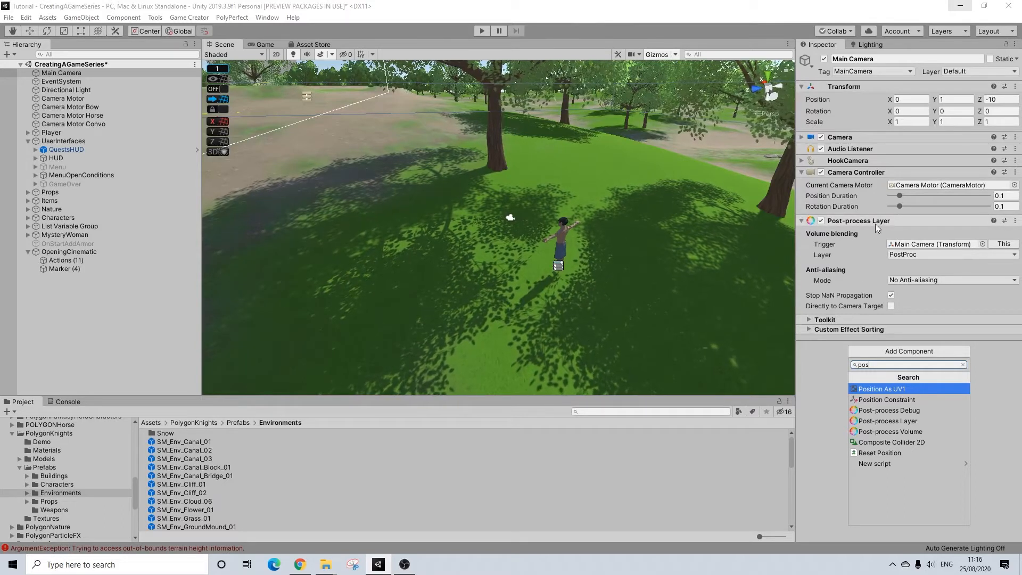
pyautogui.click(902, 254)
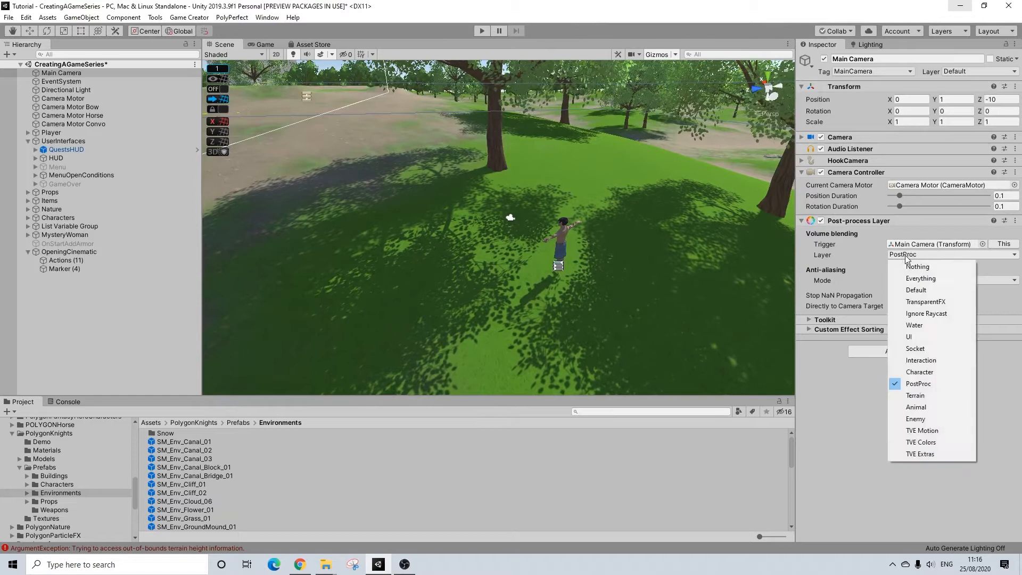
pyautogui.click(812, 377)
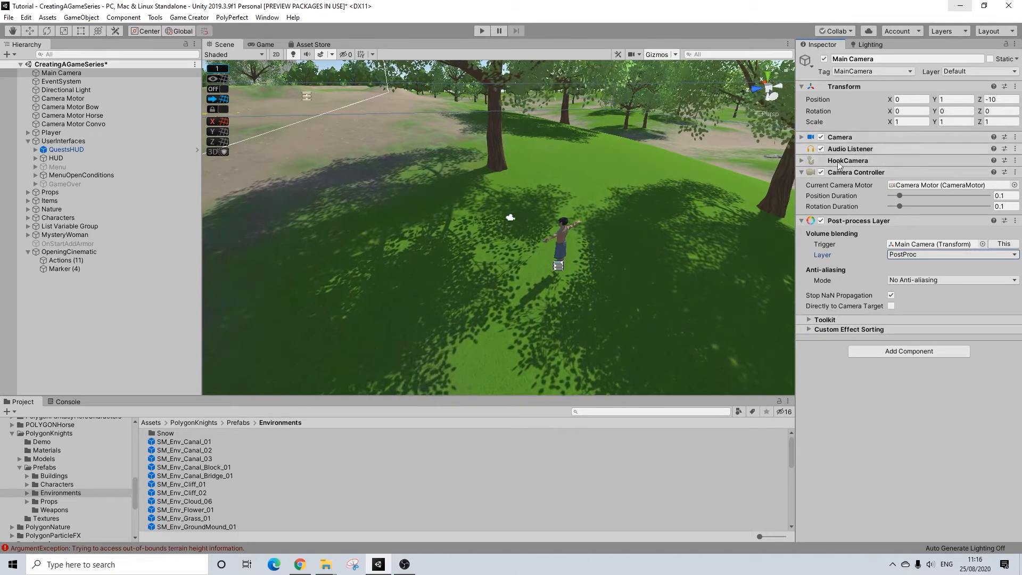
# Review the Main Camera's Camera settings, and collapse the Camera, Camera Controller and Post-process Layer components.
pyautogui.click(801, 137)
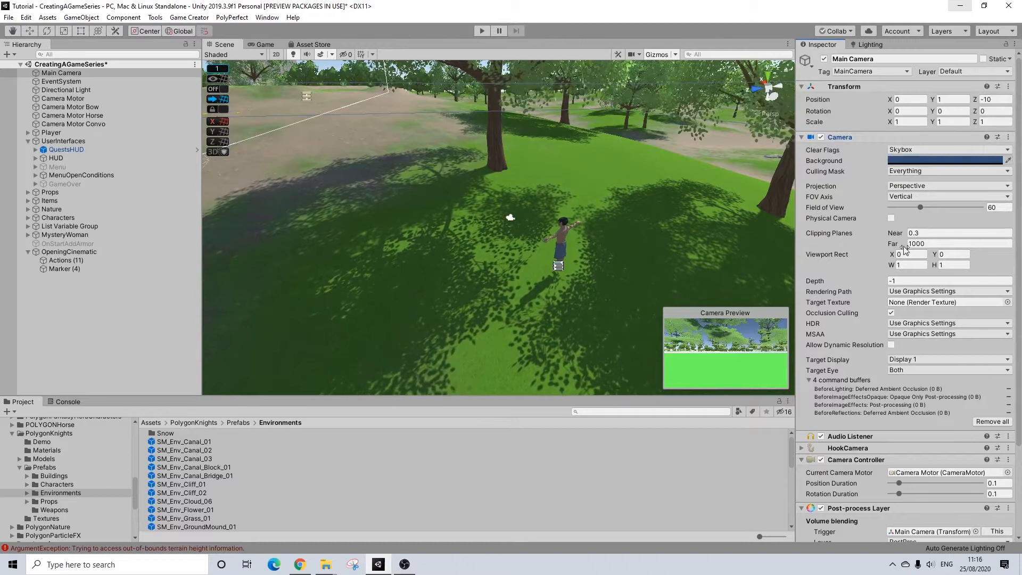
pyautogui.click(844, 139)
pyautogui.moveTo(609, 158); pyautogui.dragTo(522, 186, button='middle')
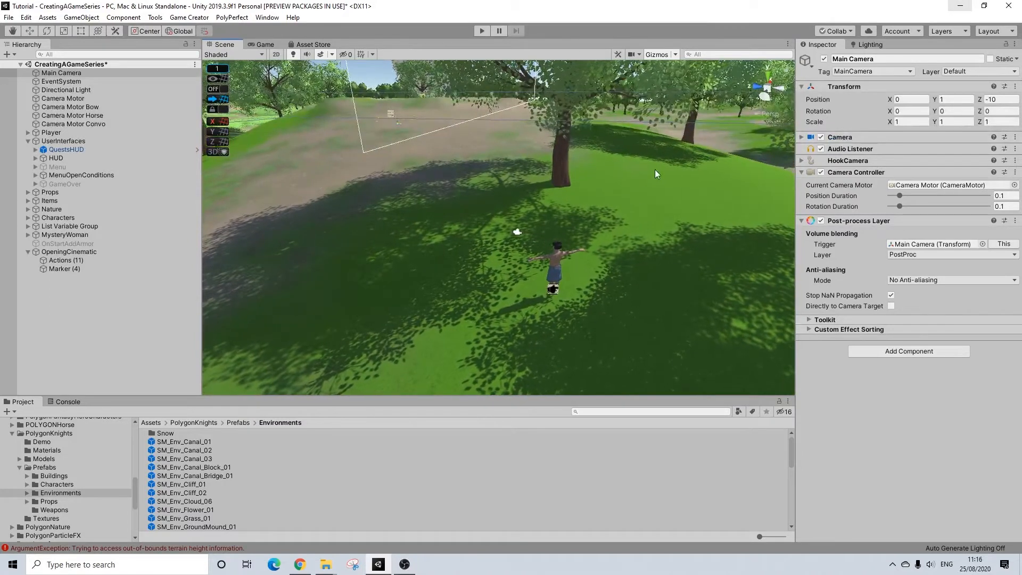
pyautogui.click(850, 173)
pyautogui.click(851, 185)
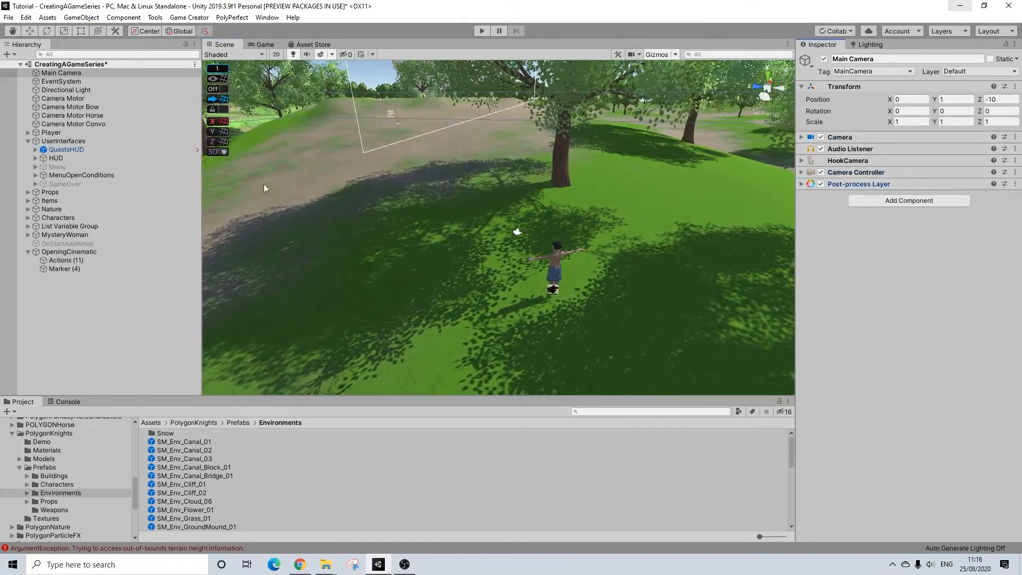
# Create an empty child object under OpeningCinematic and name it PostProcessing.
pyautogui.rightClick(66, 252)
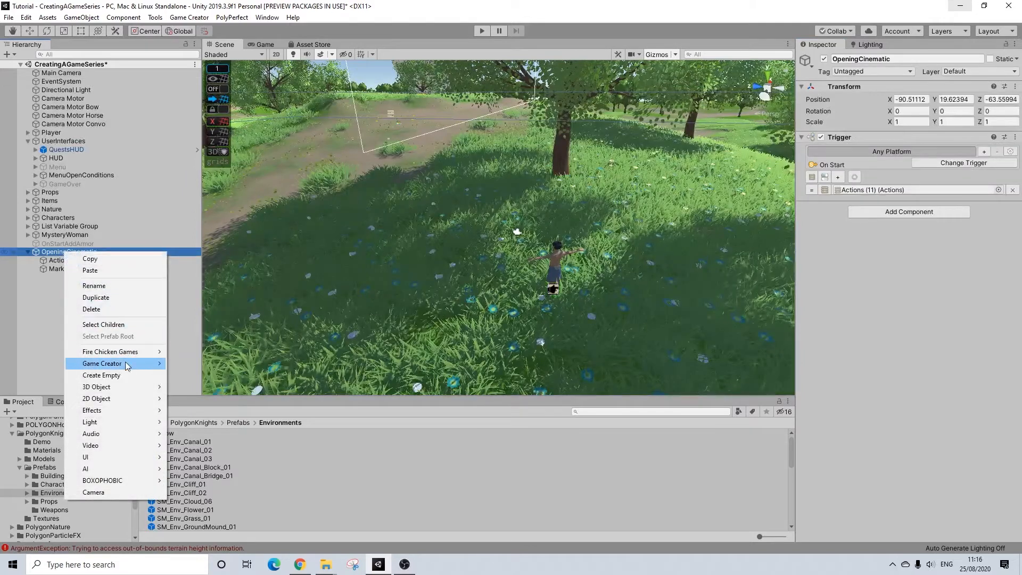
pyautogui.click(121, 374)
pyautogui.rightClick(74, 278)
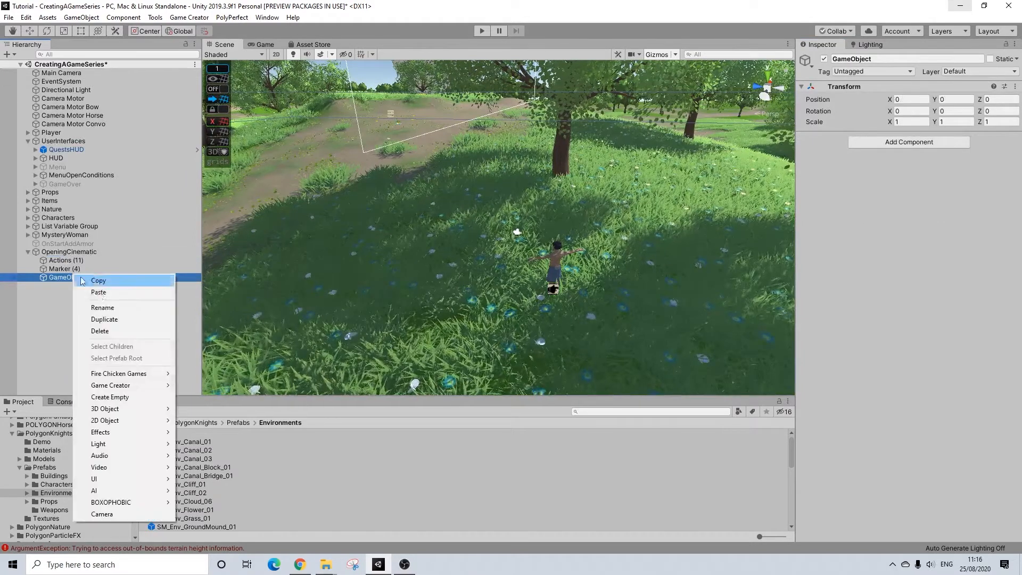
pyautogui.click(113, 306)
pyautogui.write('Pos')
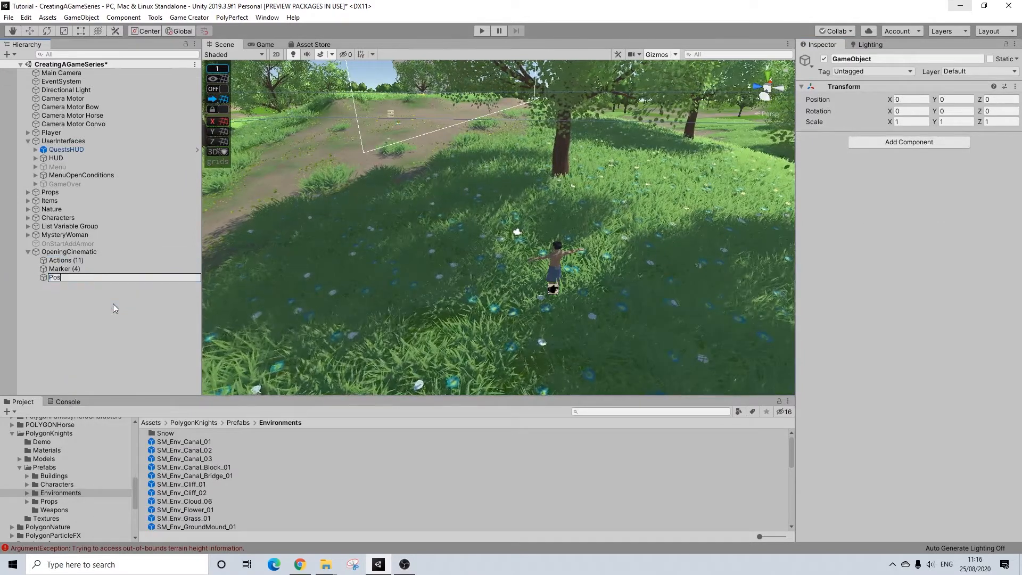
pyautogui.write('tProcessing')
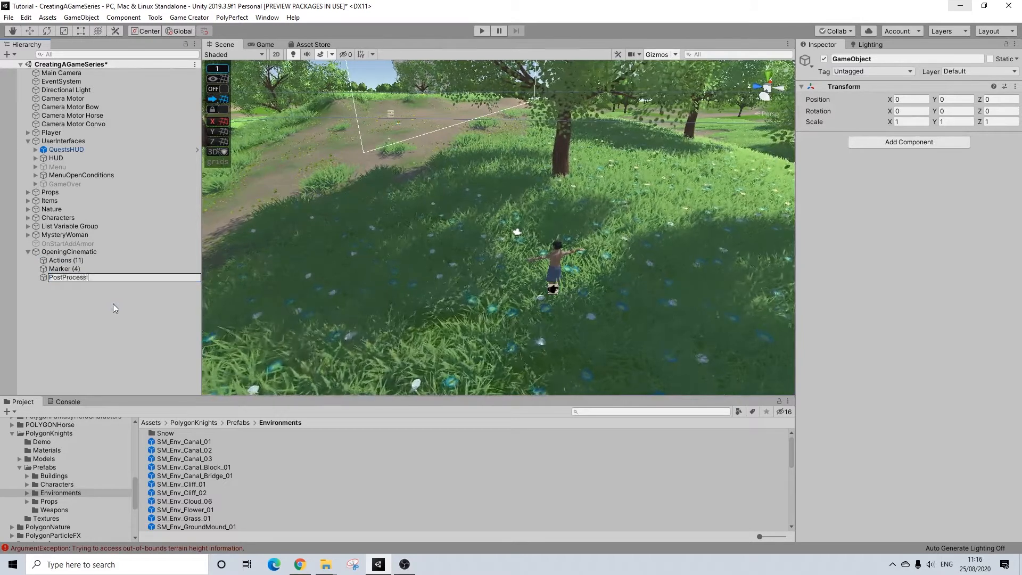
pyautogui.press('Return')
# Add a Post-process Volume to the PostProcessing object, make it global and create a new profile for it.
pyautogui.click(872, 142)
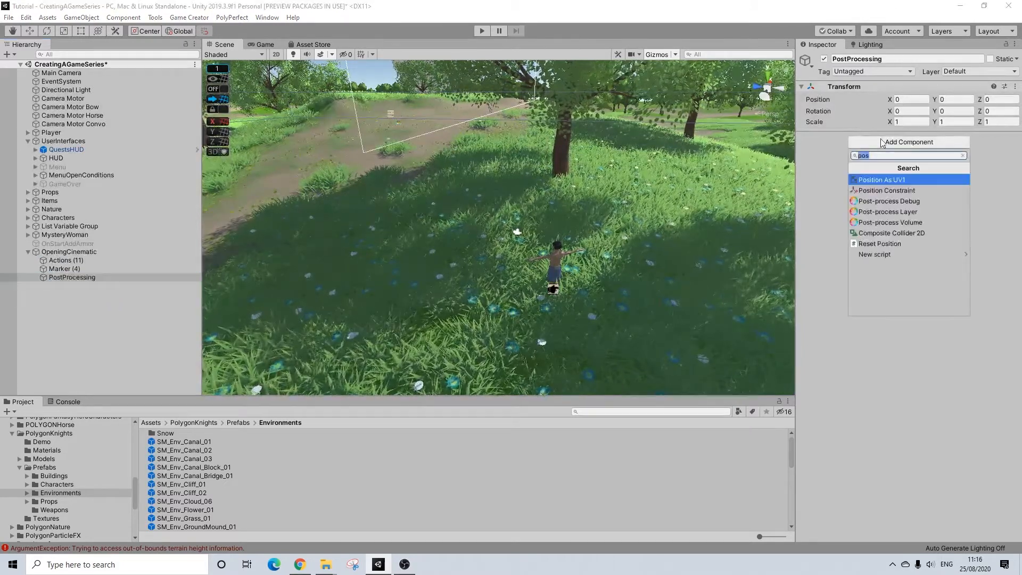
pyautogui.click(913, 222)
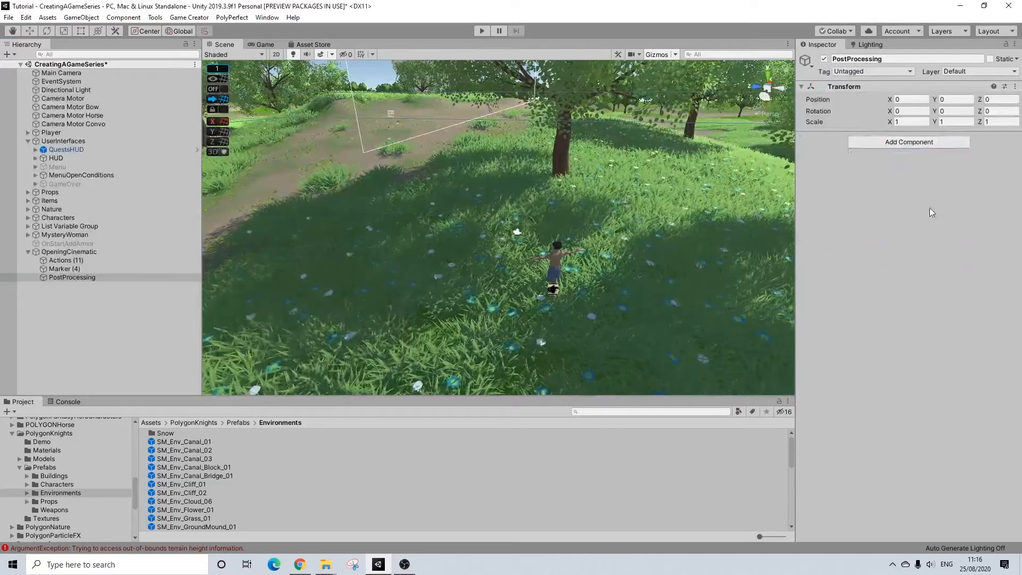
pyautogui.click(1004, 182)
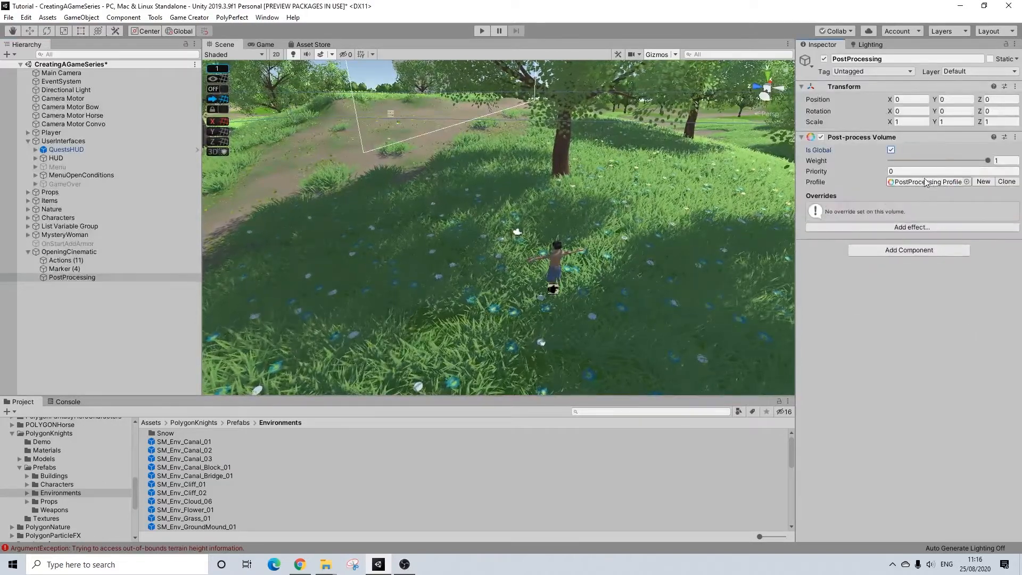
# Add the SC Post Effects Black Bars override with Direction, Size and Max Size enabled, and assign PostProcessing to the PostProc layer.
pyautogui.click(895, 227)
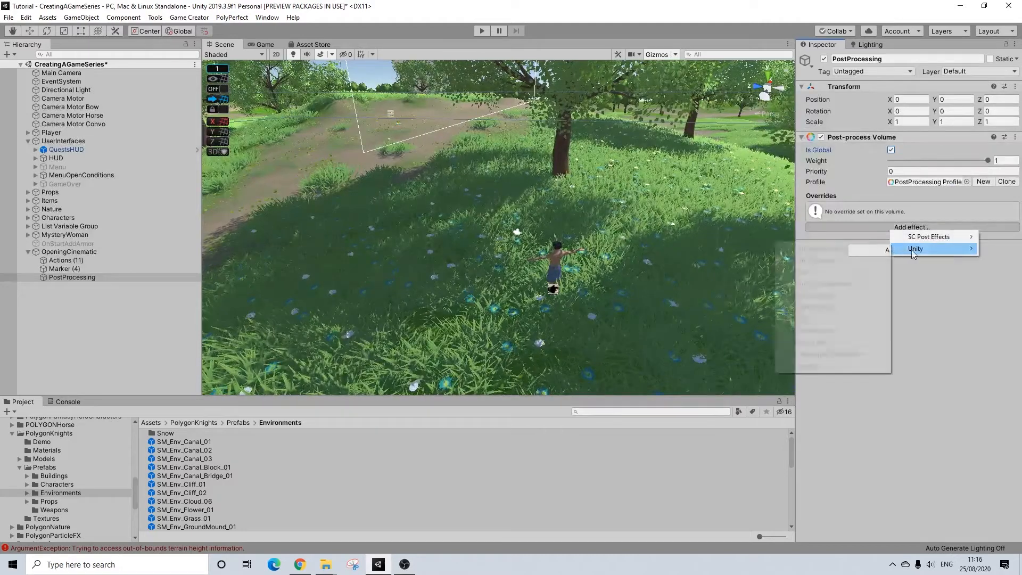
pyautogui.moveTo(937, 236)
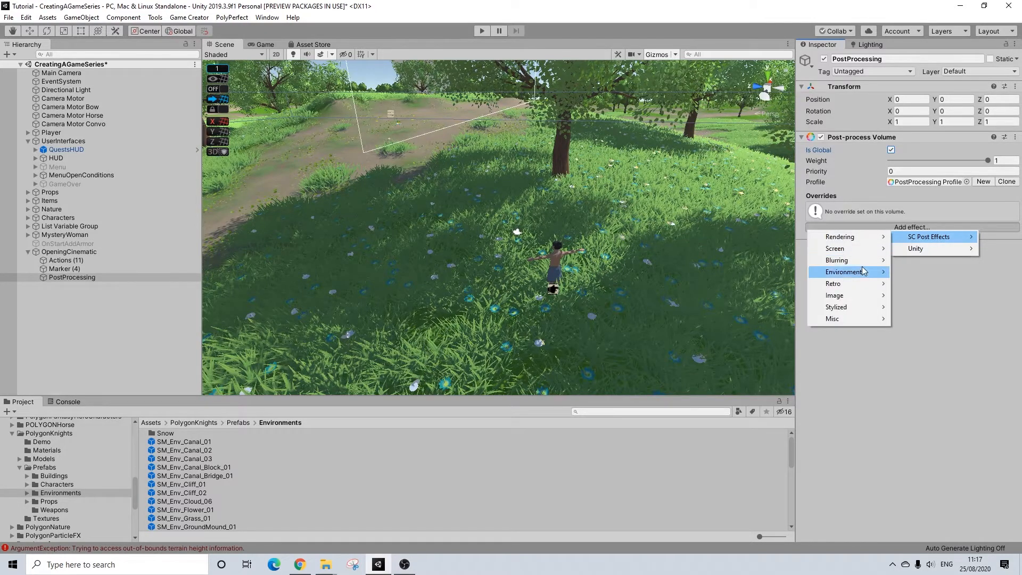
pyautogui.moveTo(866, 250)
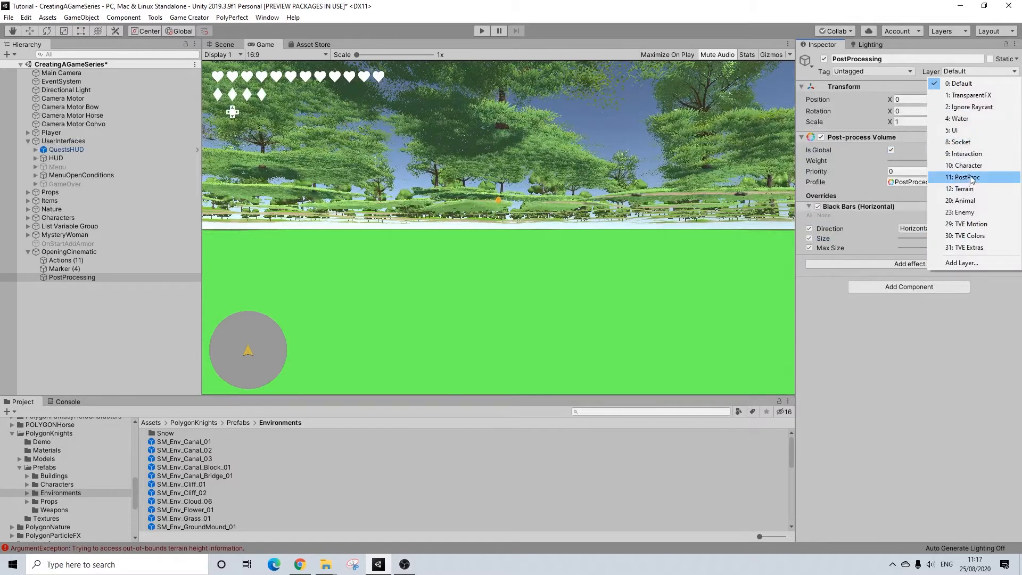
pyautogui.click(968, 178)
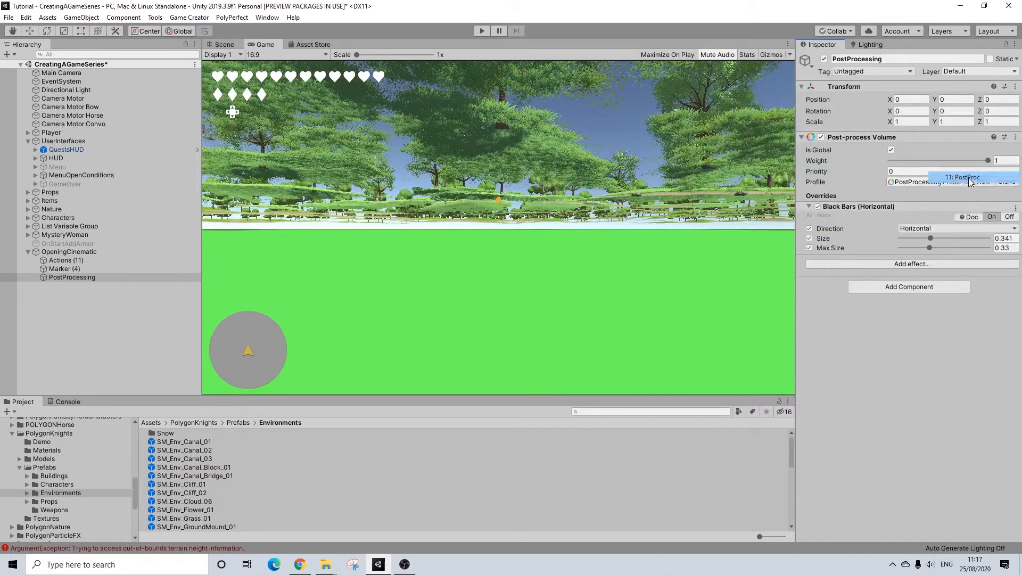
# Adjust the horizontal black bars' Size to about 0.434, comparing the bars in the Scene and Game views.
pyautogui.moveTo(931, 238); pyautogui.dragTo(912, 237)
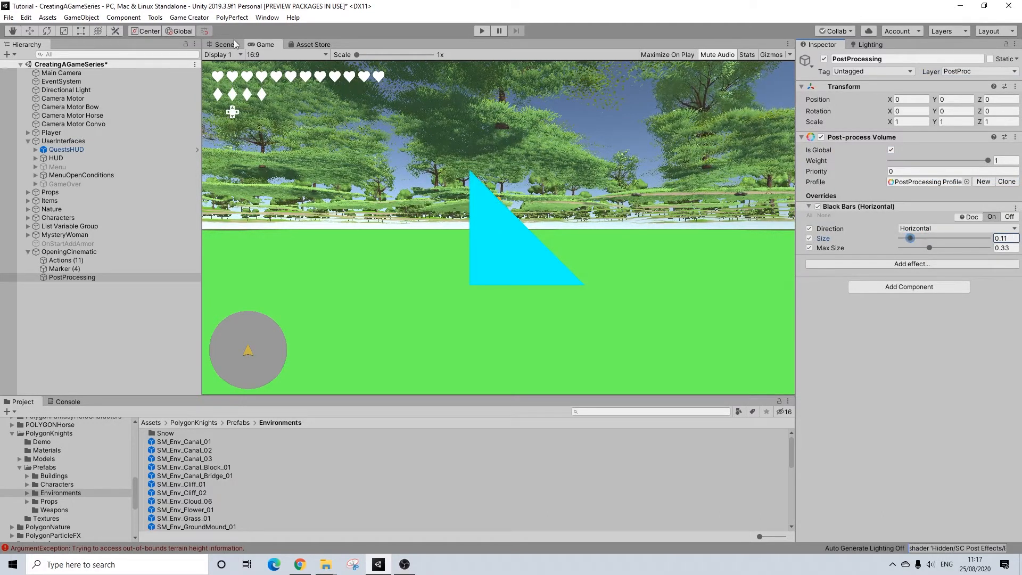
pyautogui.click(233, 46)
pyautogui.moveTo(910, 238); pyautogui.dragTo(938, 239)
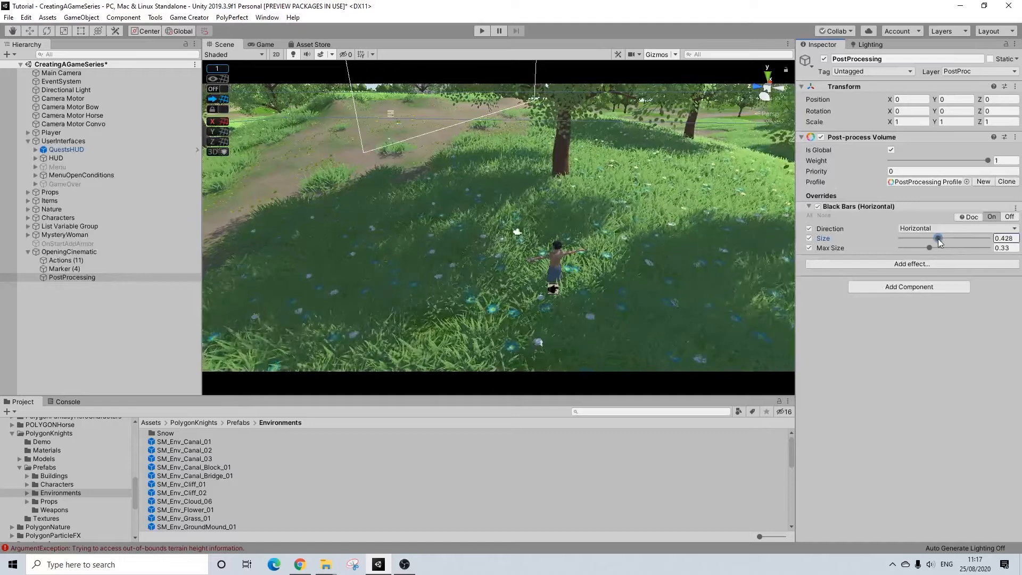
pyautogui.click(266, 46)
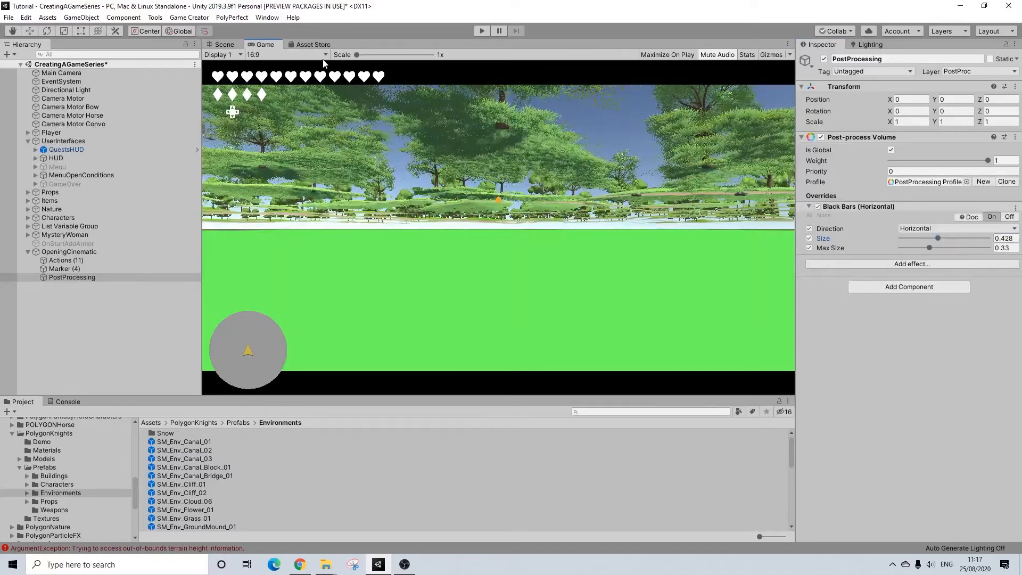
pyautogui.click(219, 46)
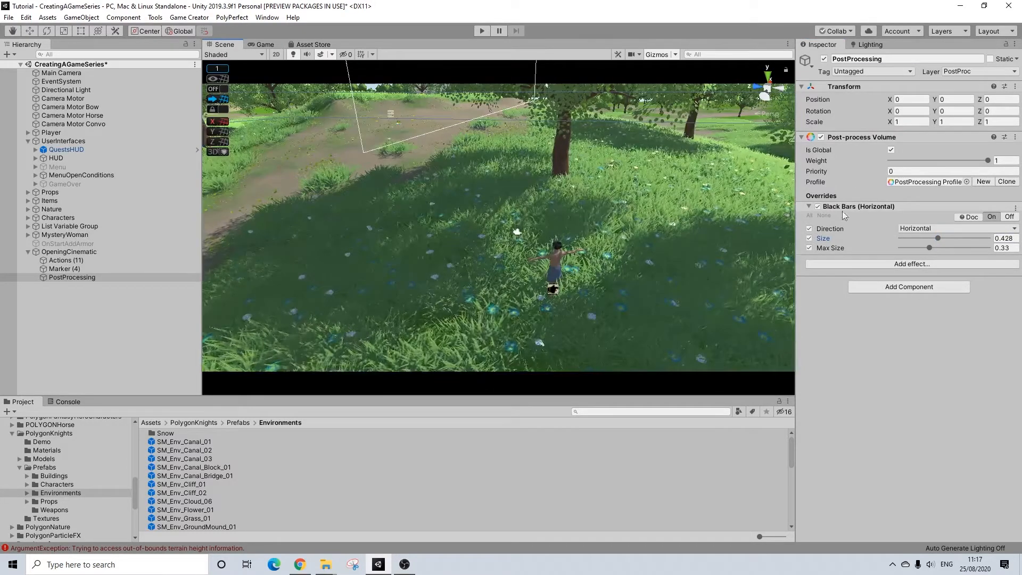
pyautogui.moveTo(938, 237); pyautogui.dragTo(941, 238)
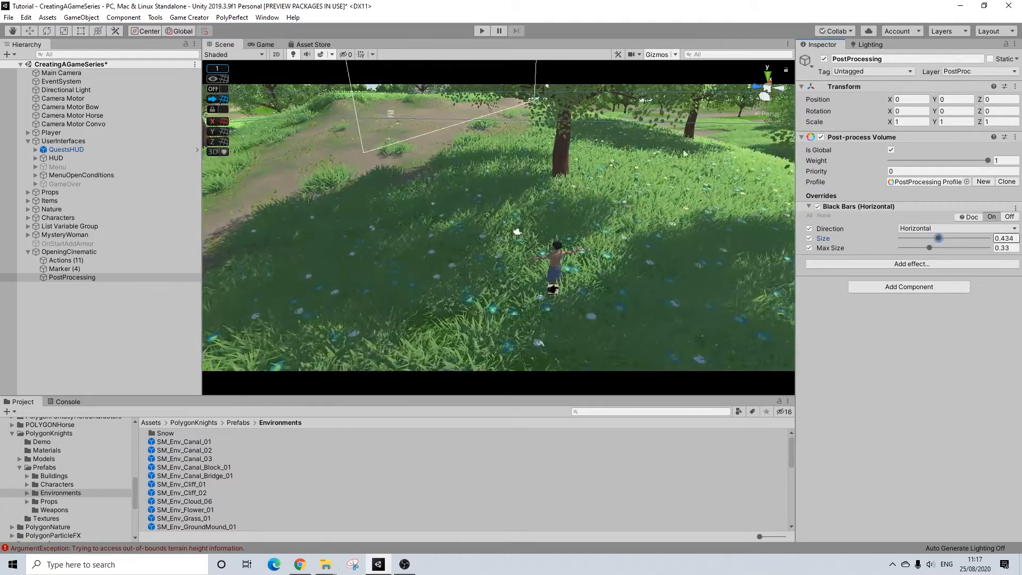
# Examine the black bars across a wider scene view and review the Post-process Volume's Black Bars settings.
pyautogui.scroll(-10, 543, 155)
pyautogui.moveTo(541, 155); pyautogui.dragTo(583, 204, button='middle')
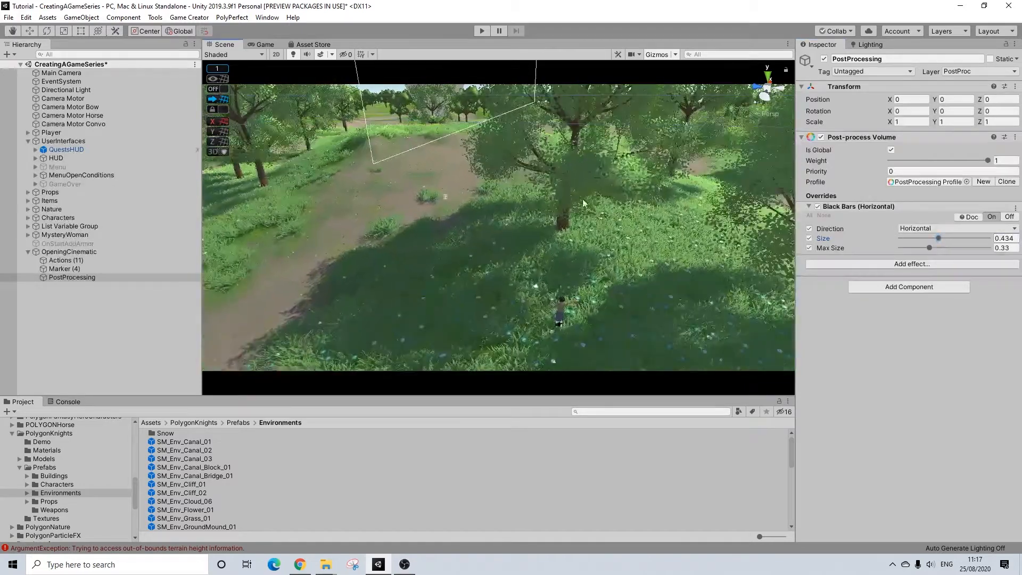
pyautogui.scroll(-2, 583, 203)
pyautogui.click(847, 205)
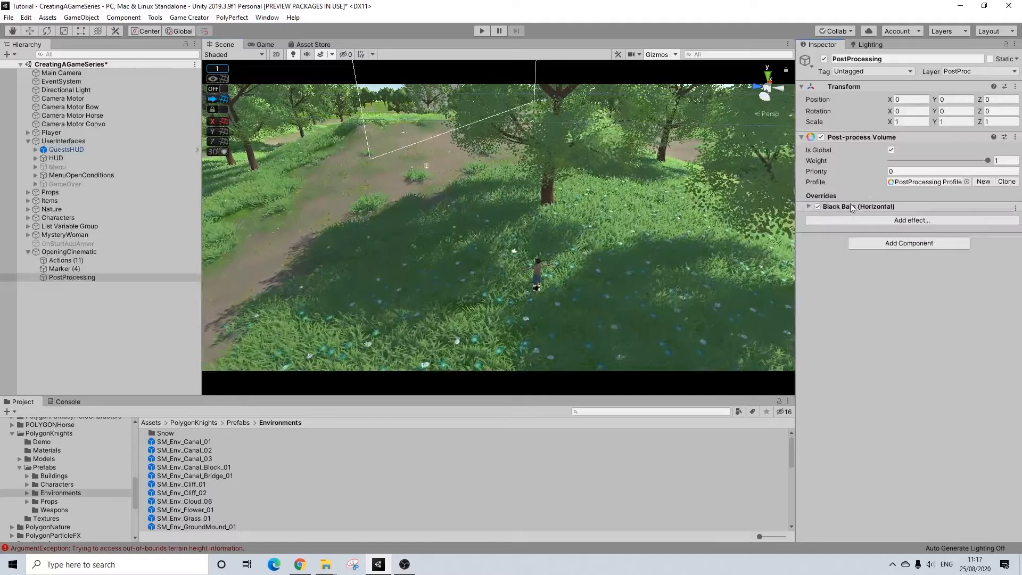
pyautogui.click(867, 136)
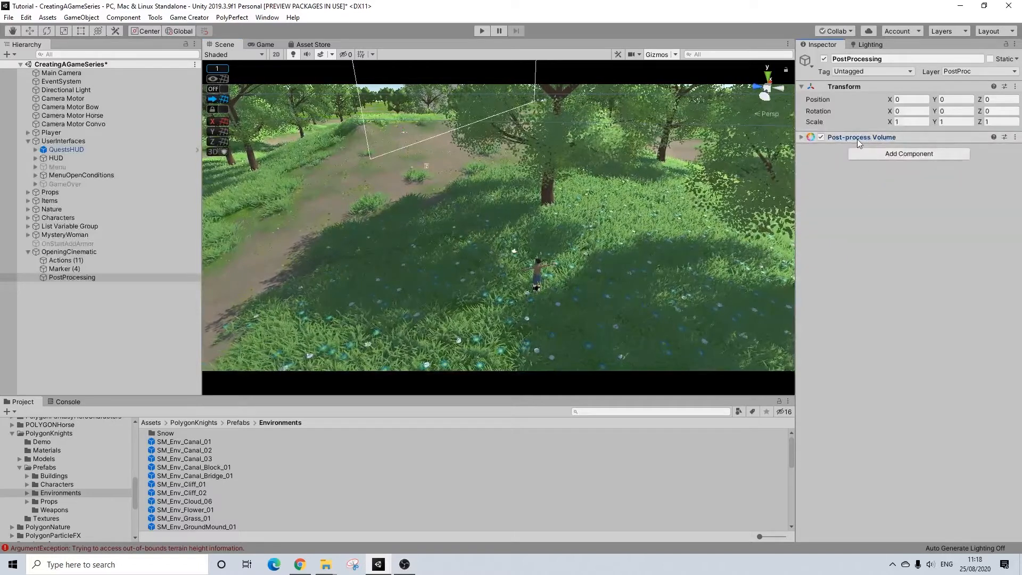
pyautogui.click(857, 137)
pyautogui.click(848, 207)
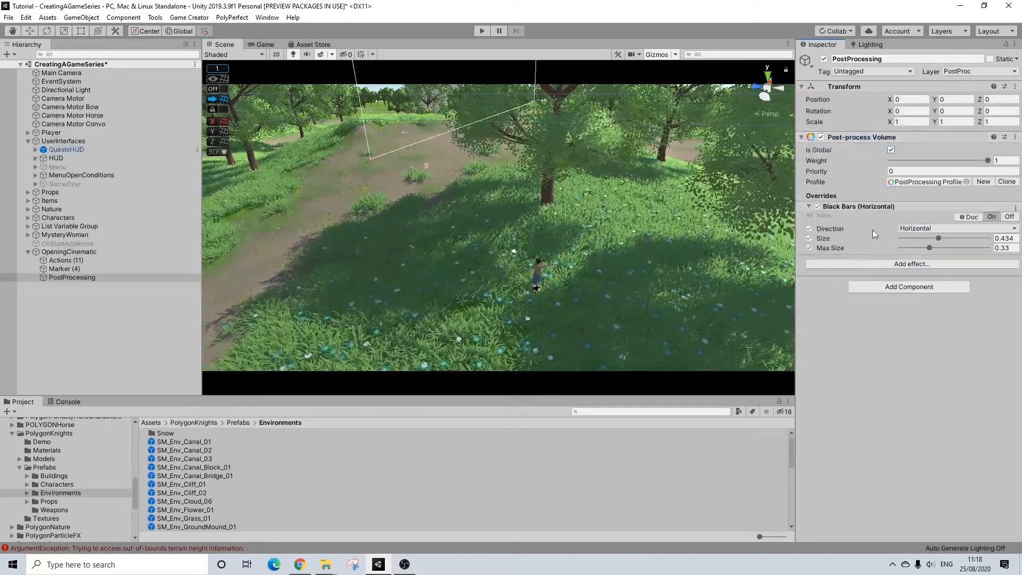
# Add a Depth Of Field effect to the post-process volume and enable its Focus Distance, Aperture, Focal Length and Max Blur Size overrides.
pyautogui.click(865, 261)
pyautogui.moveTo(890, 279)
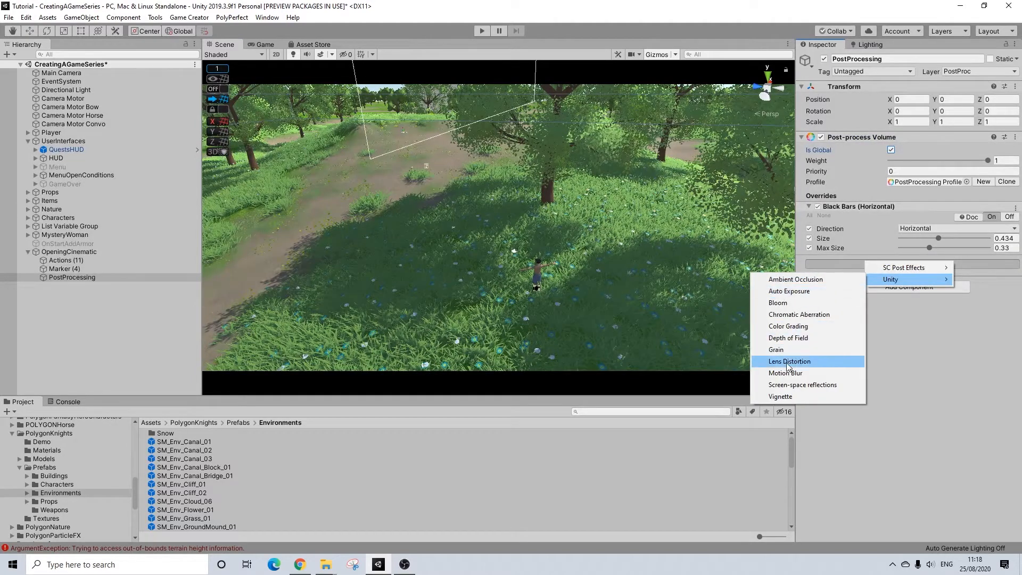
pyautogui.click(787, 337)
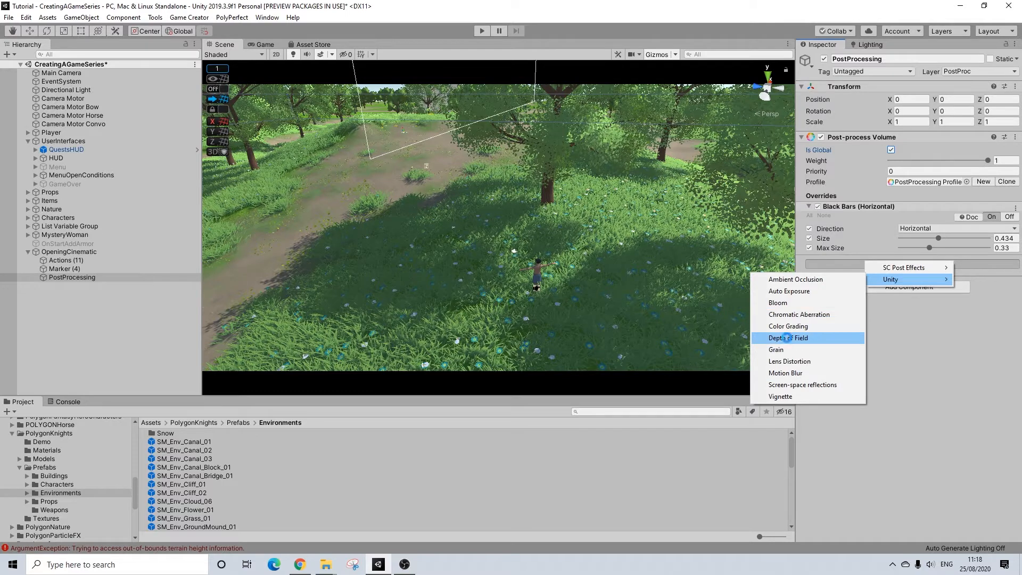
pyautogui.click(810, 282)
pyautogui.click(810, 292)
pyautogui.click(809, 301)
pyautogui.click(810, 310)
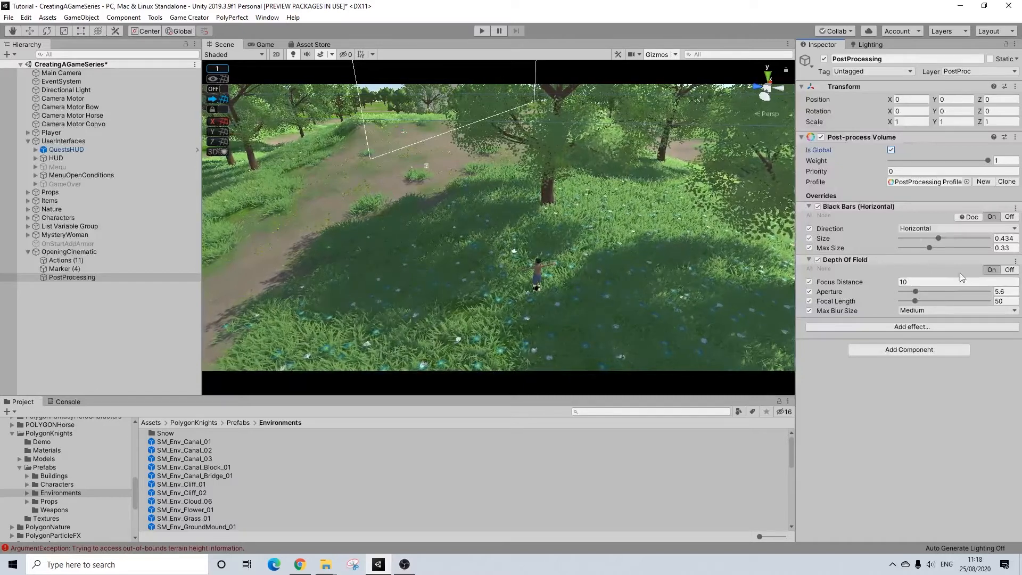
pyautogui.click(917, 282)
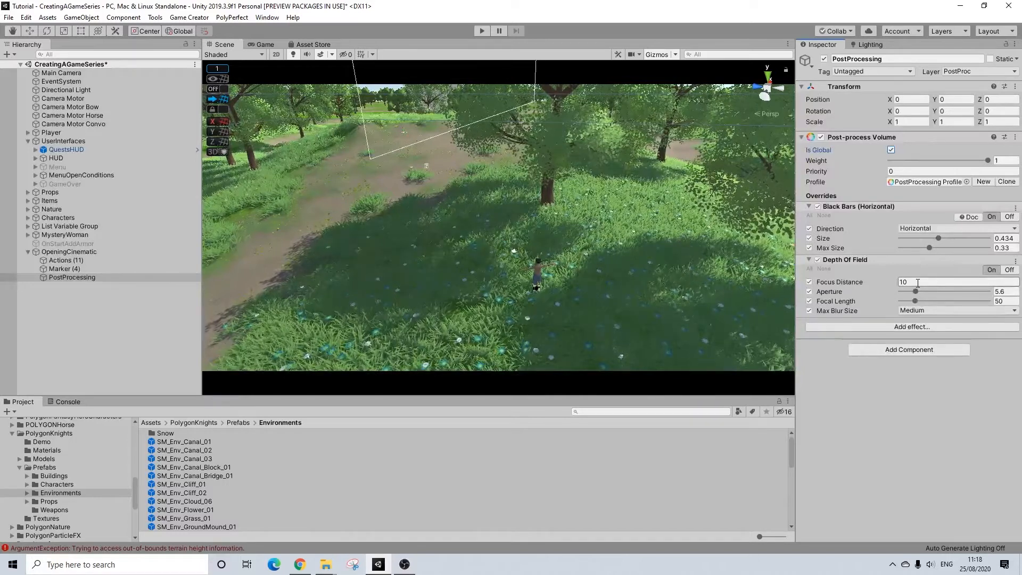
# Collapse the Black Bars and Depth Of Field overrides and deactivate the PostProcessing object.
pyautogui.click(859, 260)
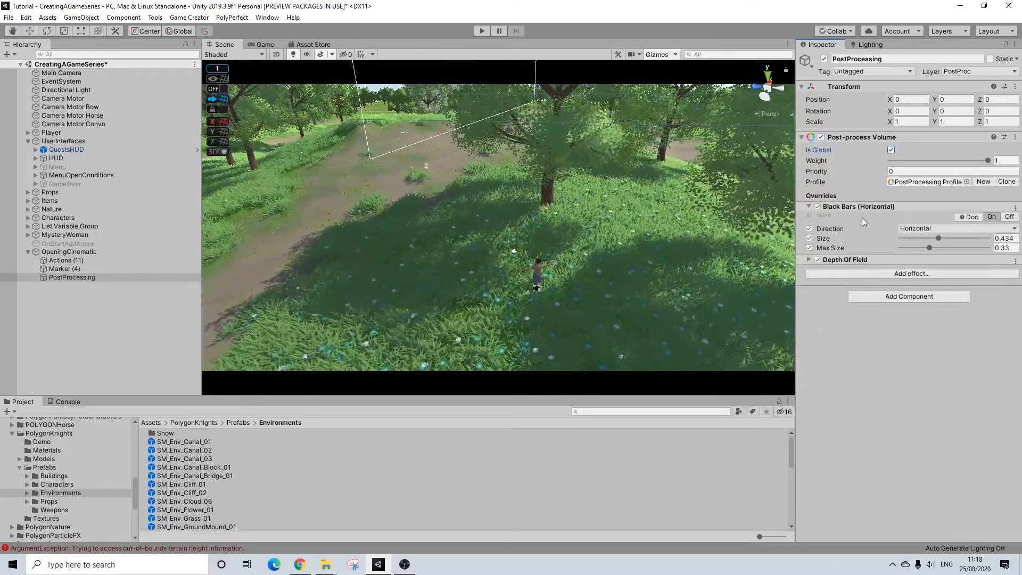
pyautogui.click(862, 207)
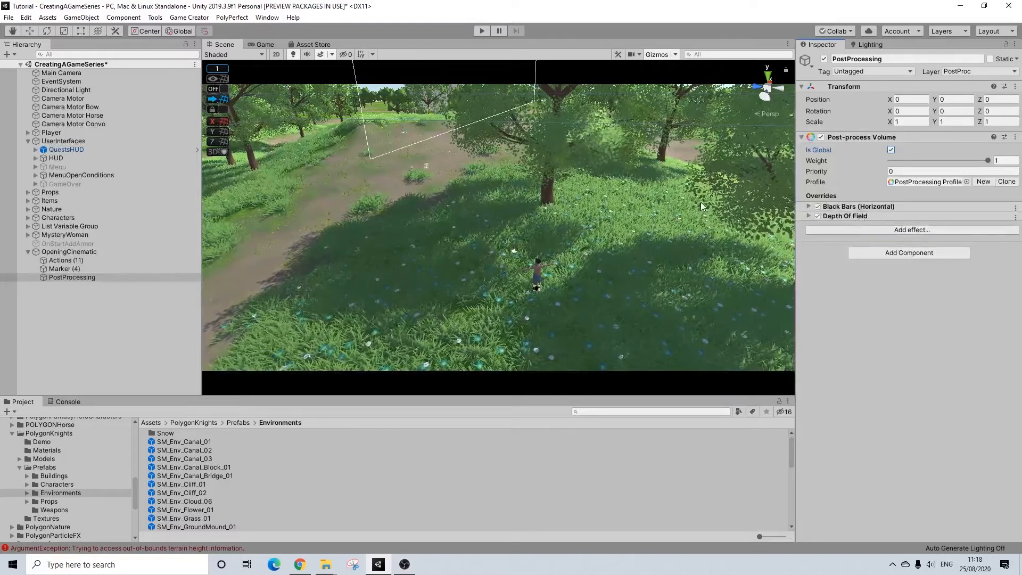
pyautogui.click(843, 207)
pyautogui.click(842, 207)
pyautogui.moveTo(524, 193); pyautogui.dragTo(547, 207, button='middle')
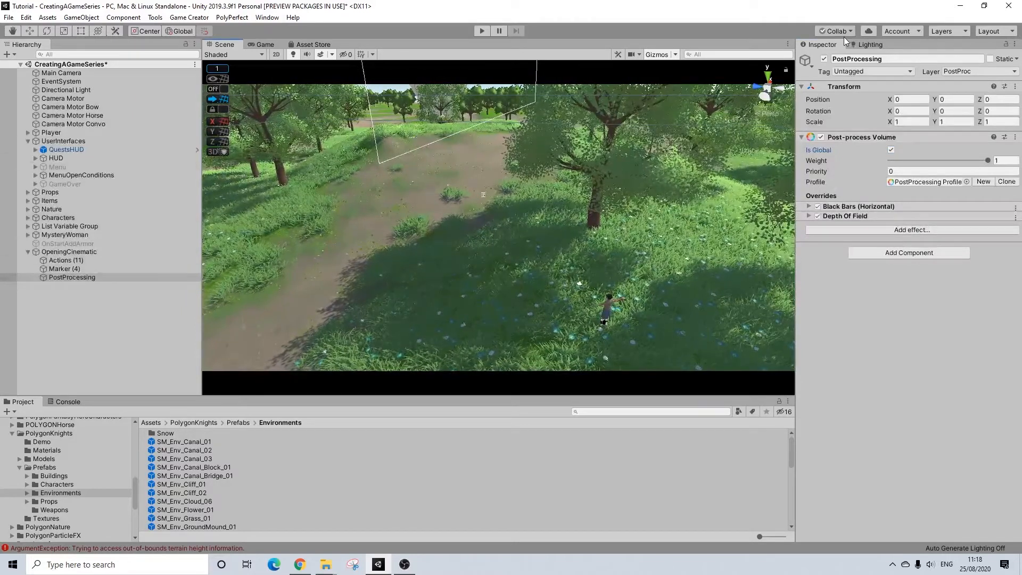
pyautogui.click(824, 58)
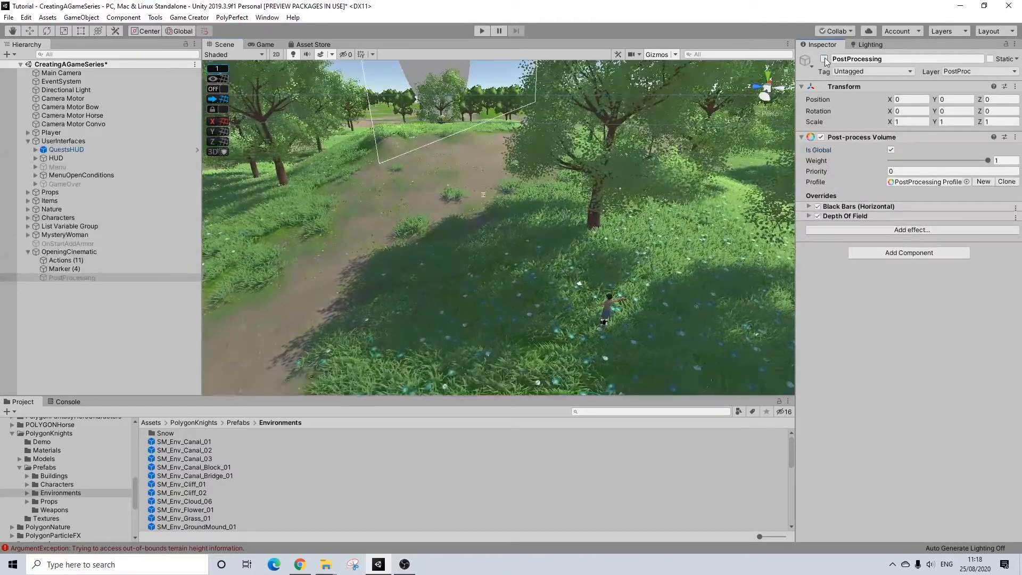
# In Actions (11), add a Set Active action for the PostProcessing object after the HUD deactivation, with Active enabled.
pyautogui.click(69, 253)
pyautogui.click(73, 262)
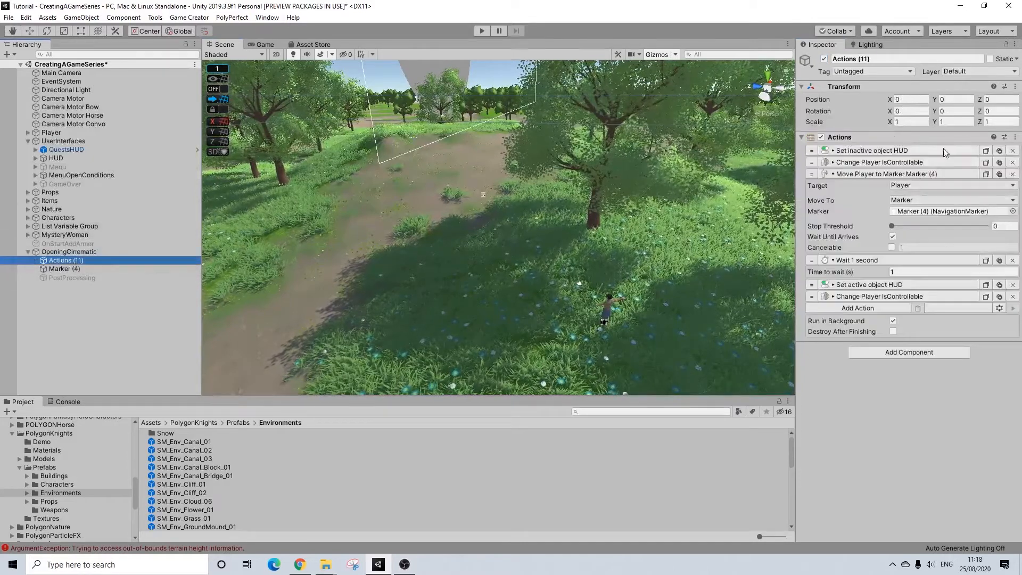
pyautogui.click(937, 151)
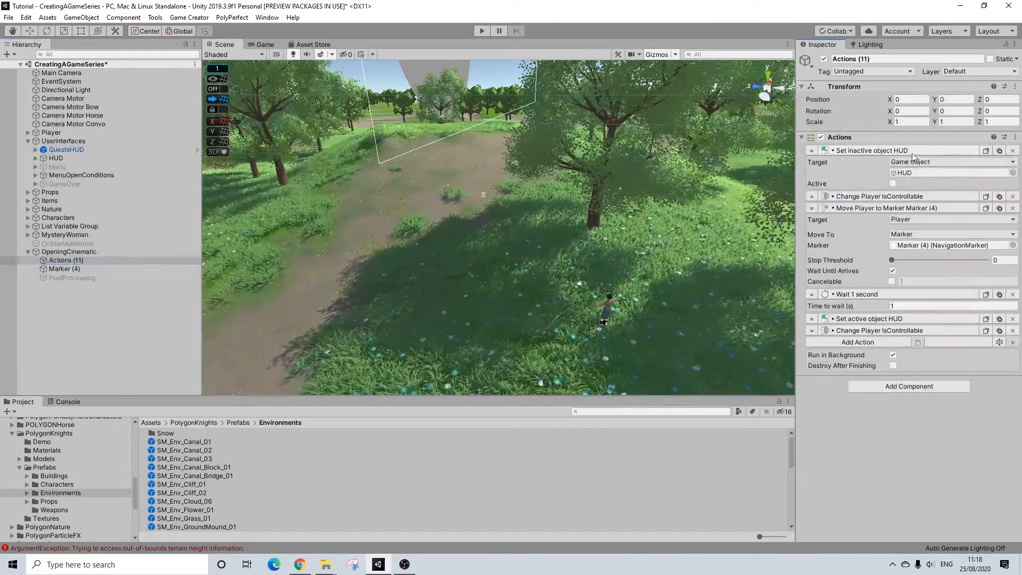
pyautogui.click(998, 151)
pyautogui.moveTo(901, 223)
pyautogui.mouseDown()
pyautogui.moveTo(905, 199)
pyautogui.moveTo(907, 220)
pyautogui.mouseUp()
pyautogui.click(892, 229)
# Duplicate the PostProcessing action with Active disabled, place it directly after the HUD reactivation, and collapse the edited actions.
pyautogui.click(986, 197)
pyautogui.click(918, 388)
pyautogui.click(893, 421)
pyautogui.moveTo(812, 387); pyautogui.dragTo(813, 375)
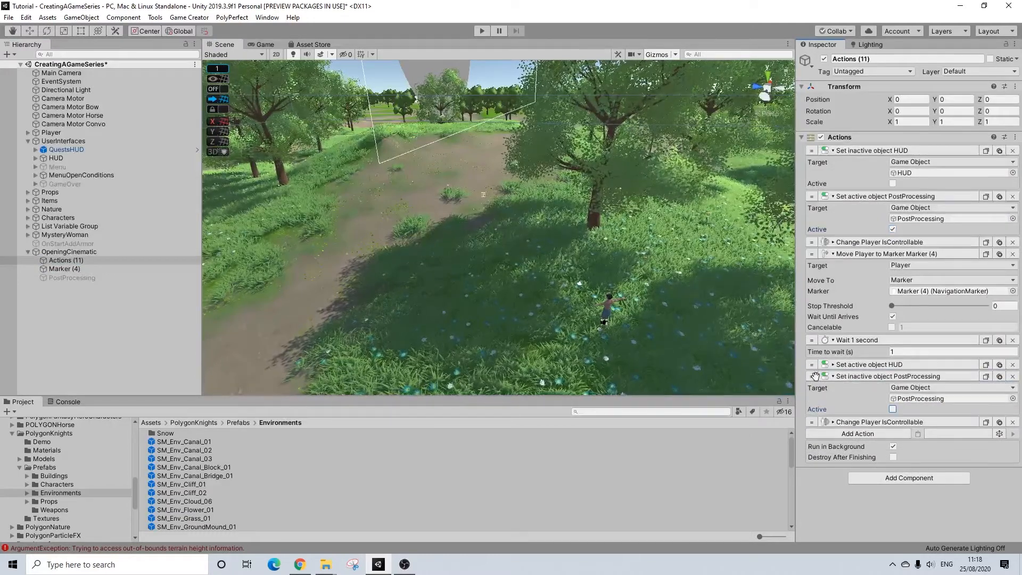
pyautogui.click(849, 376)
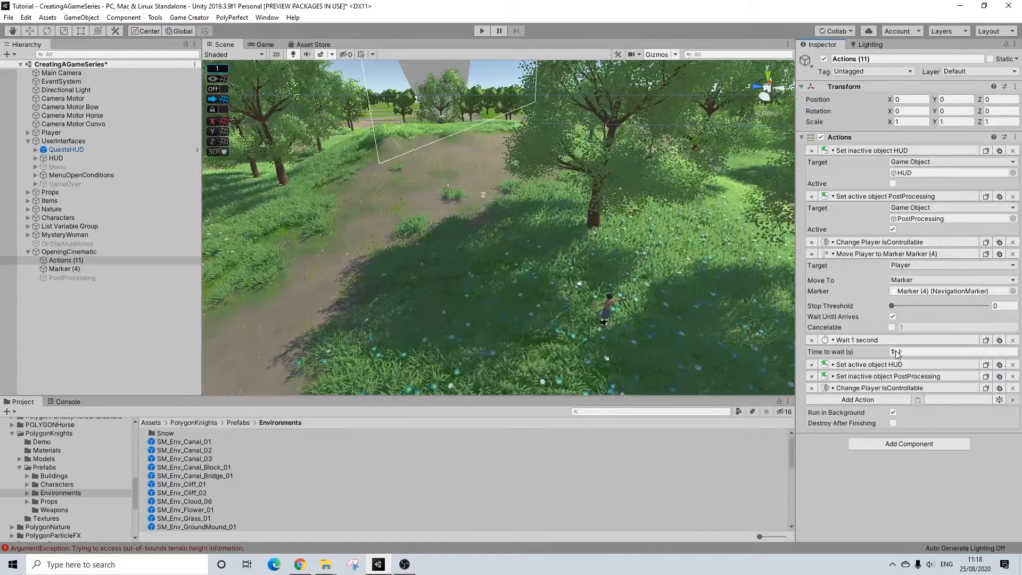
pyautogui.click(859, 197)
pyautogui.click(852, 152)
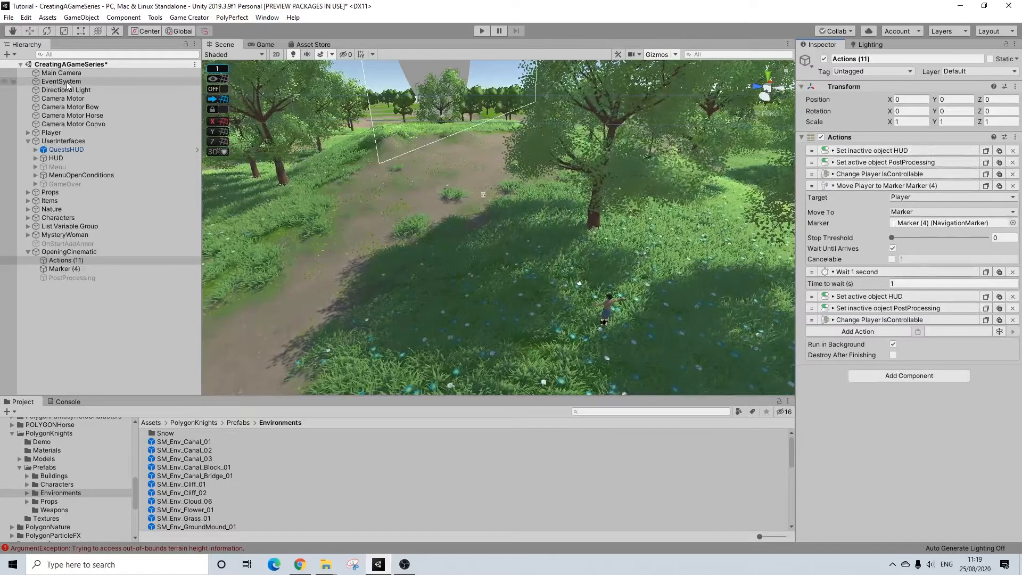
# Create a new Game Creator camera motor and place it below Camera Motor Convo in the hierarchy.
pyautogui.click(60, 261)
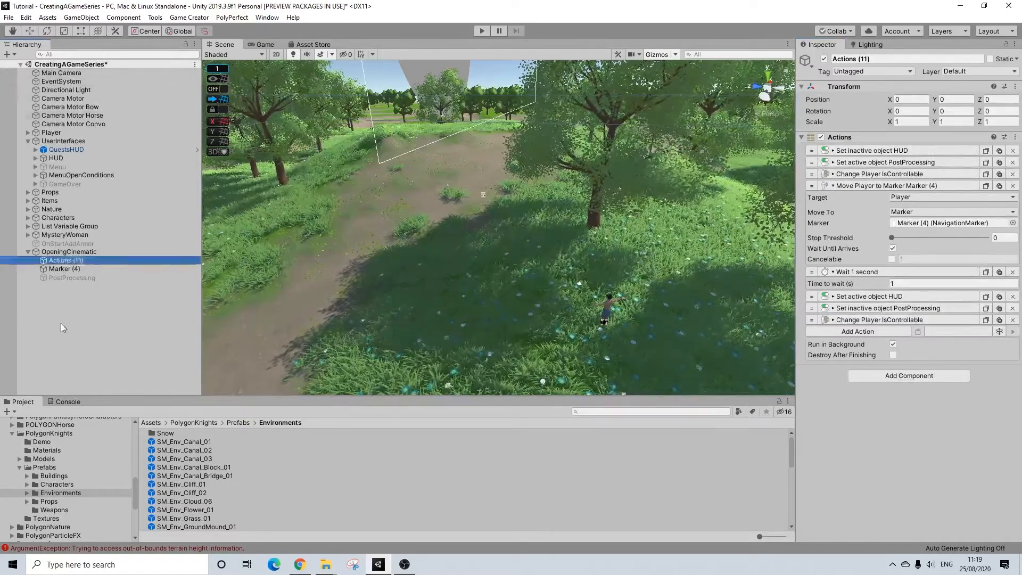
pyautogui.rightClick(60, 324)
pyautogui.moveTo(142, 187)
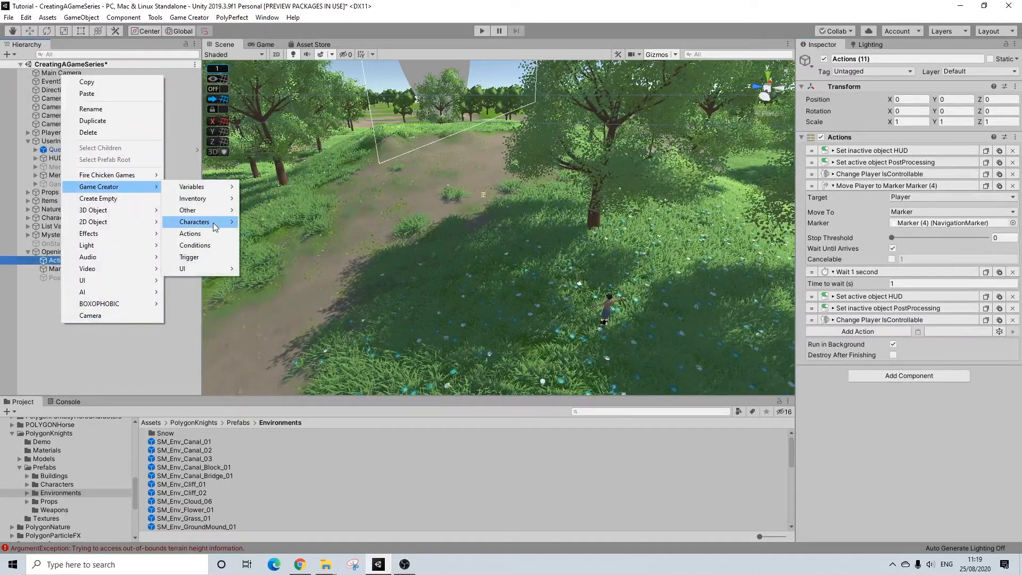
pyautogui.moveTo(222, 224)
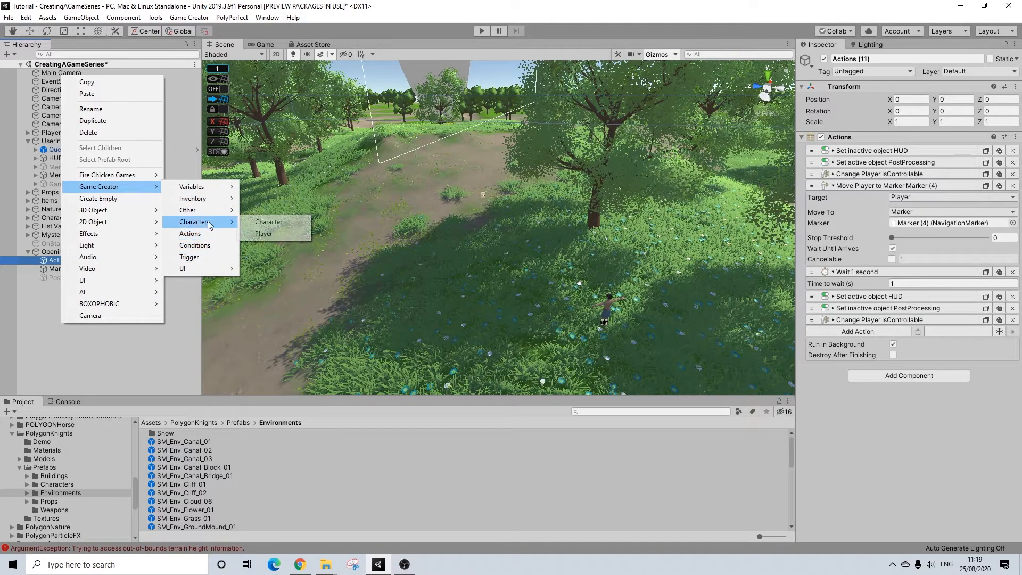
pyautogui.moveTo(203, 210)
pyautogui.click(275, 245)
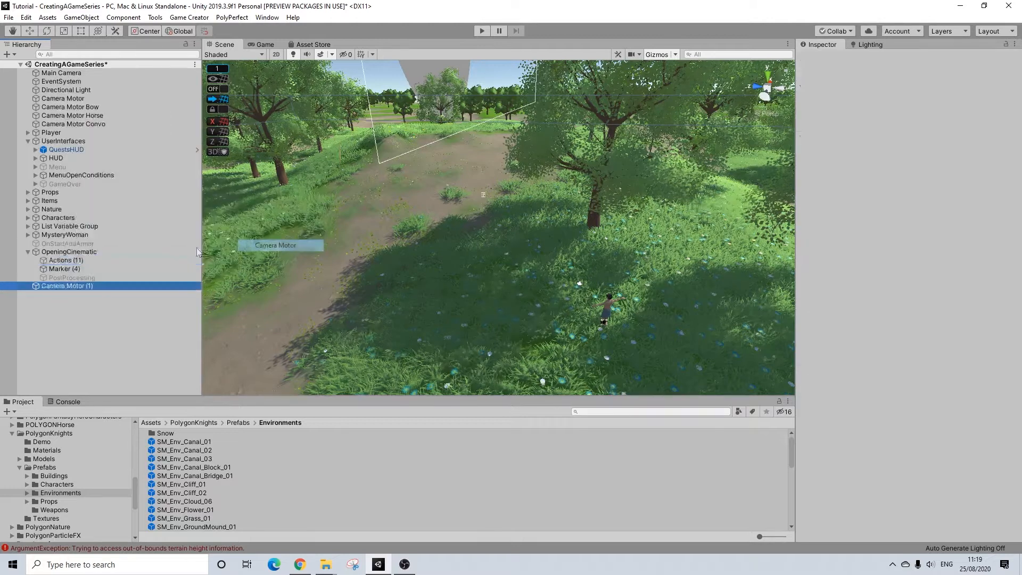
pyautogui.moveTo(66, 288); pyautogui.dragTo(56, 133)
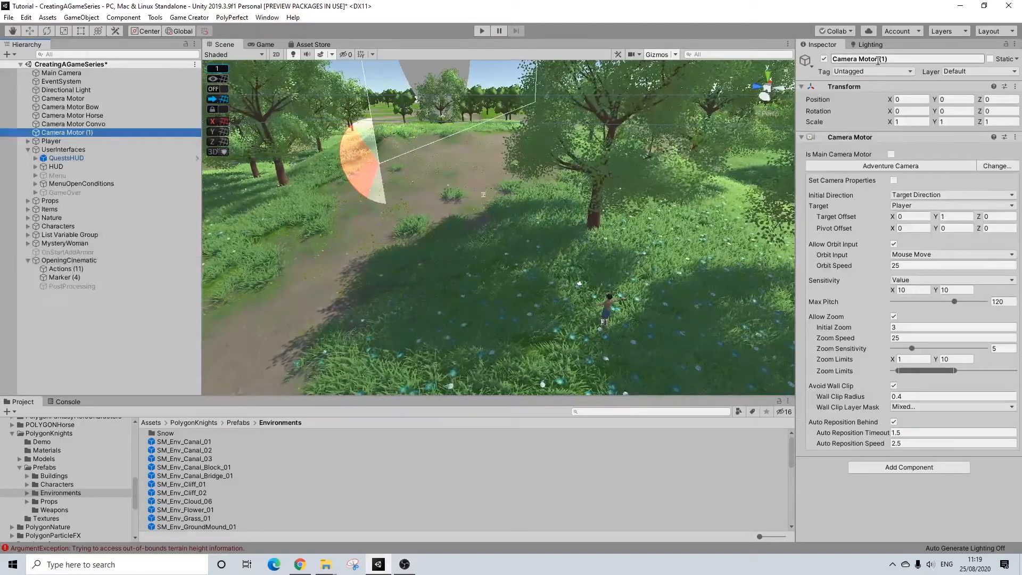
# Rename the new camera motor "Camera Motor IntroCinematic" and change its type to Tween Camera.
pyautogui.click(907, 60)
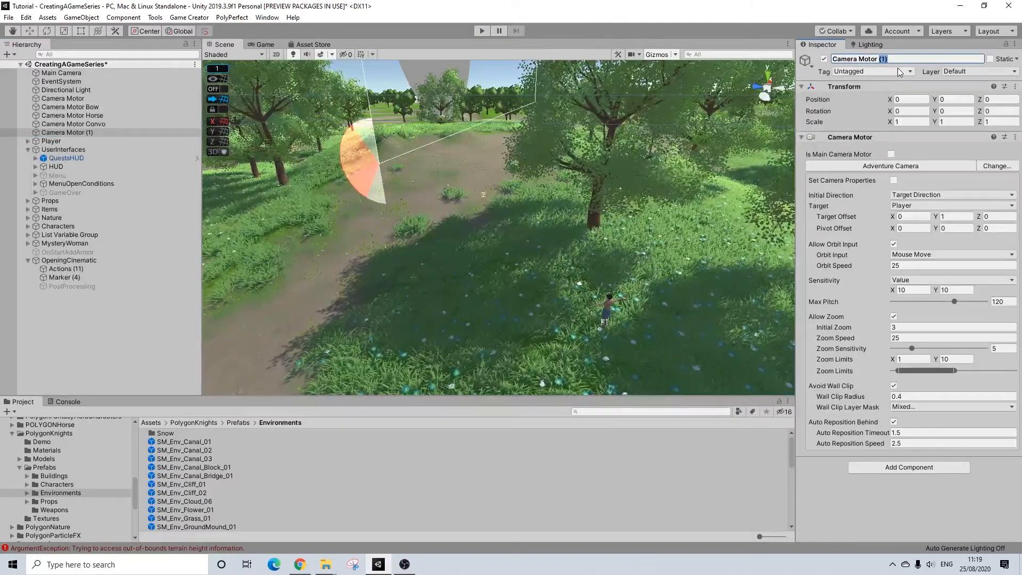
pyautogui.write('Camera Motor IntroCinematic')
pyautogui.press('Return')
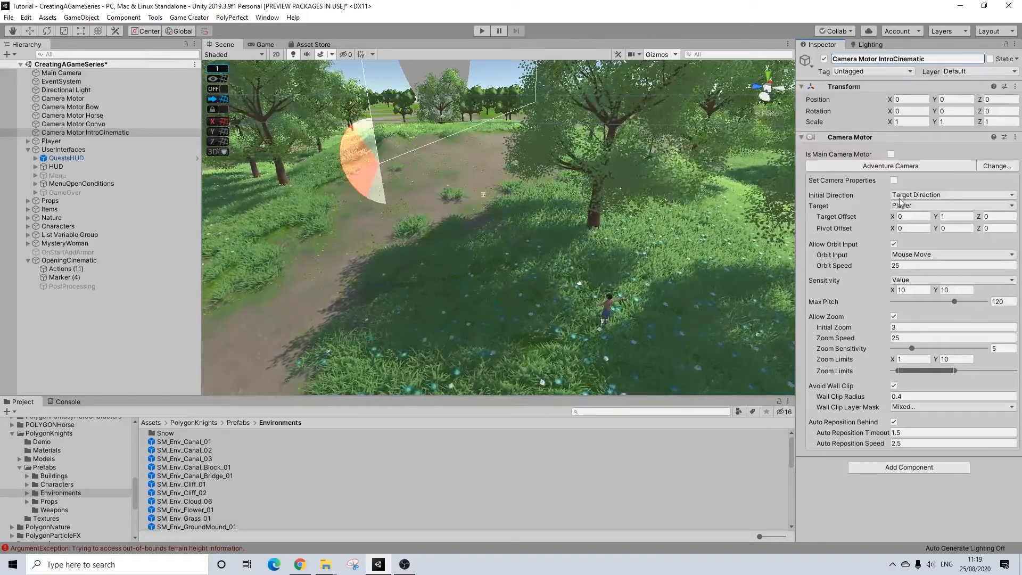
pyautogui.click(995, 166)
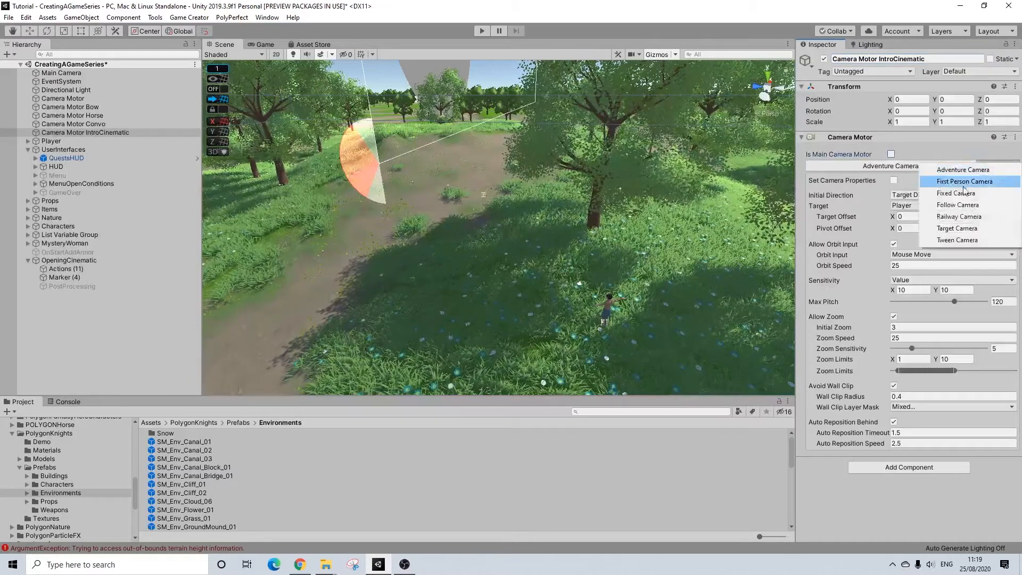
pyautogui.click(951, 241)
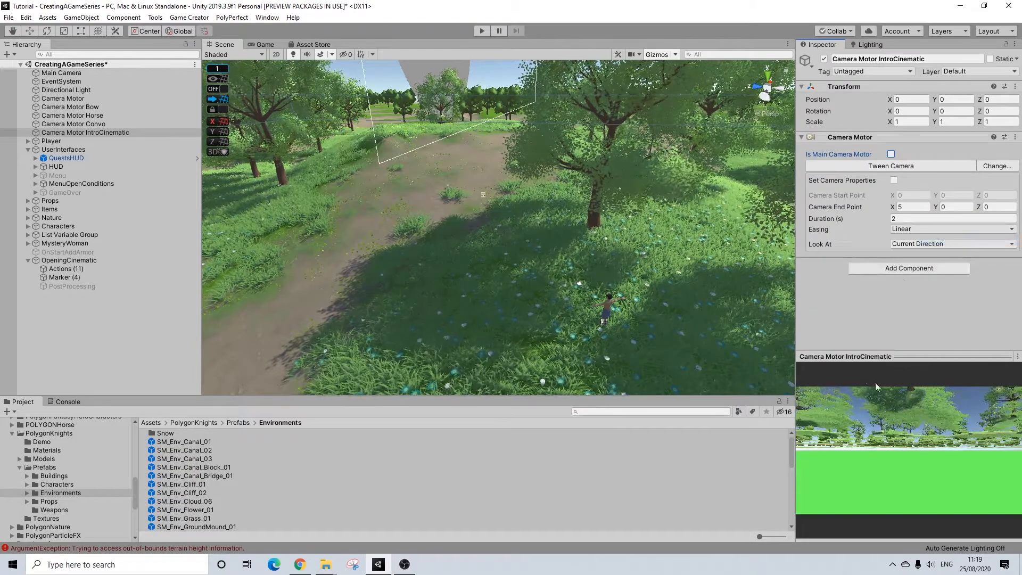
# Raise Camera Motor IntroCinematic above the terrain to a Y position of about 20.74.
pyautogui.moveTo(494, 182); pyautogui.dragTo(579, 263, button='right')
pyautogui.scroll(-3, 579, 263)
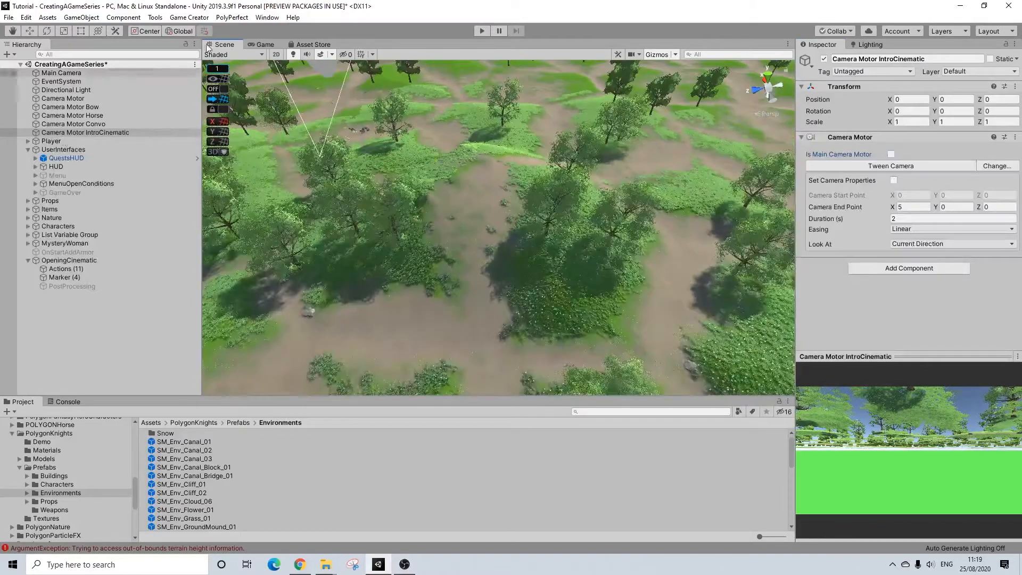
pyautogui.click(86, 132)
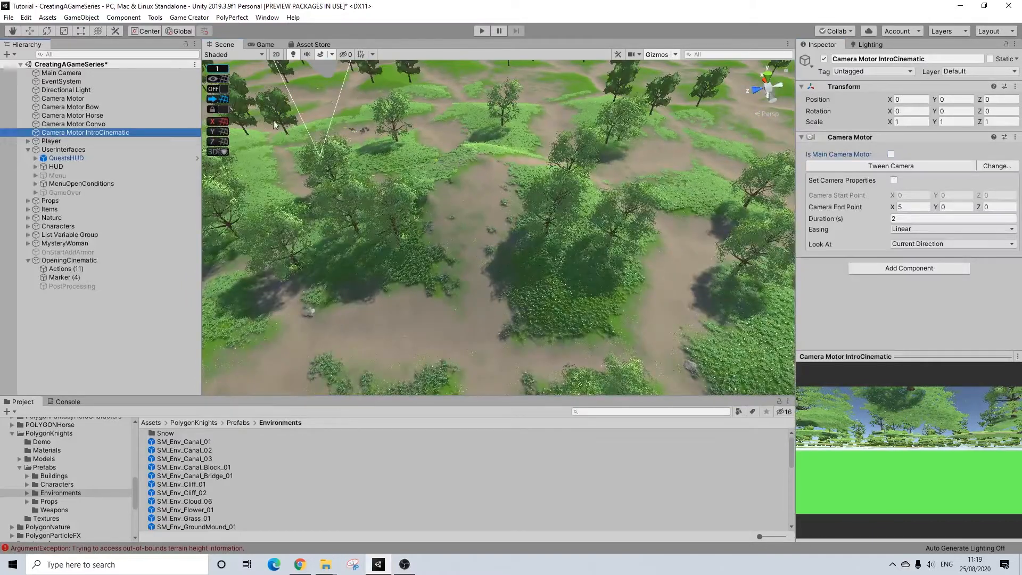
pyautogui.click(410, 50)
pyautogui.press('f')
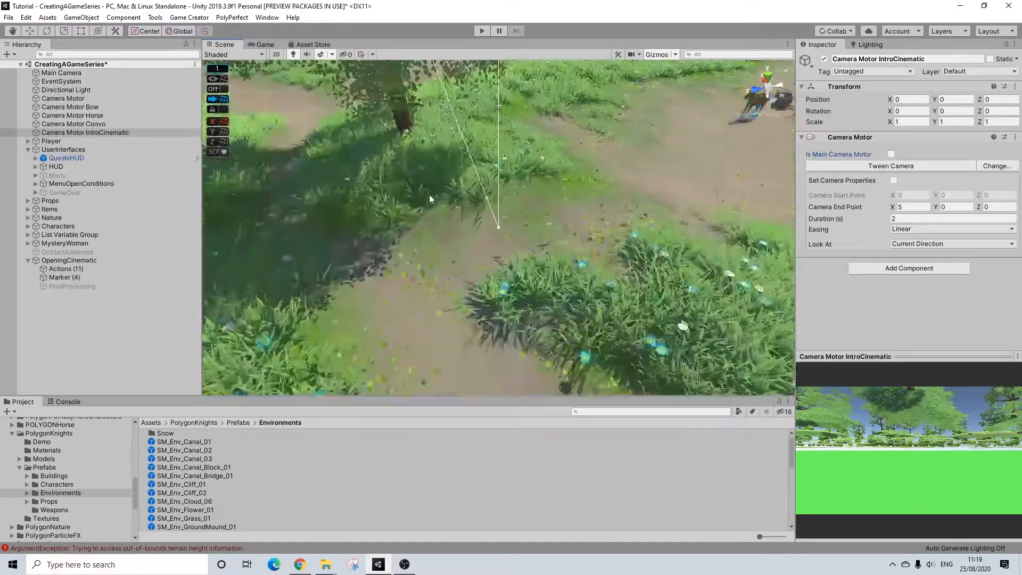
pyautogui.click(30, 30)
pyautogui.moveTo(498, 181); pyautogui.dragTo(509, 100)
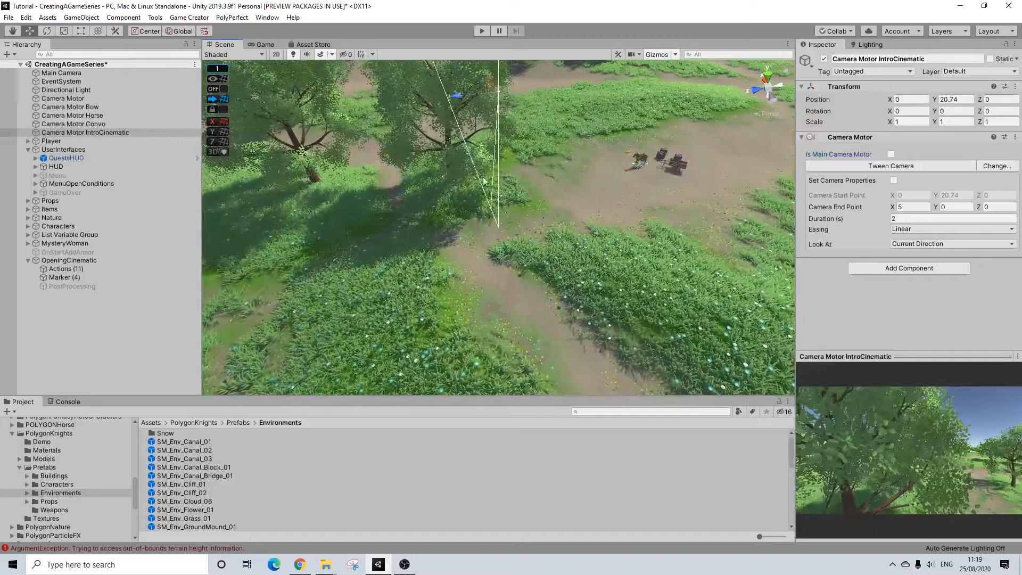
# Move the intro camera motor horizontally across the terrain to about X -106.7 and Z -81.5.
pyautogui.press('f')
pyautogui.scroll(-7, 603, 287)
pyautogui.moveTo(580, 283); pyautogui.dragTo(500, 274, button='middle')
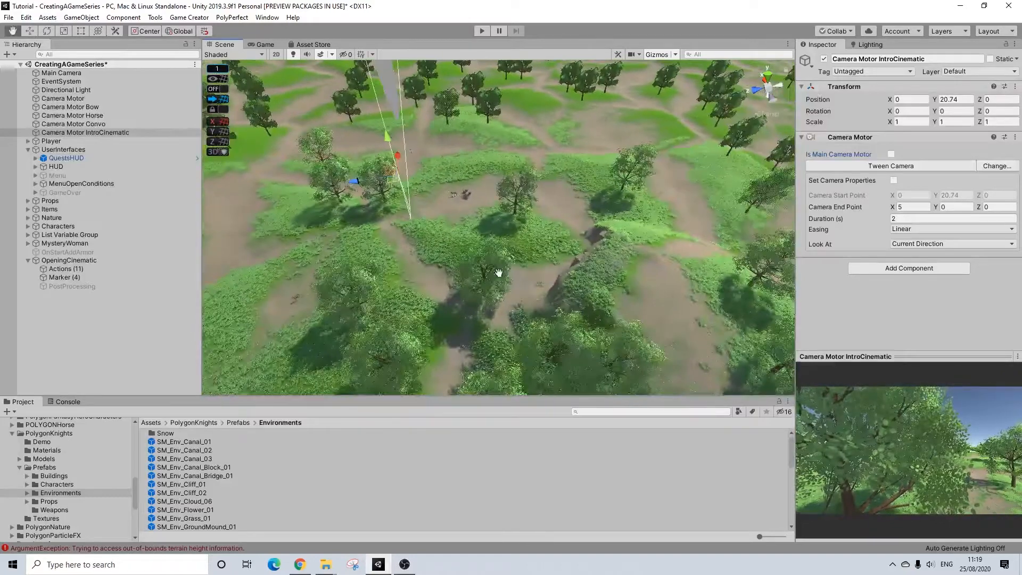
pyautogui.moveTo(400, 159); pyautogui.dragTo(420, 261)
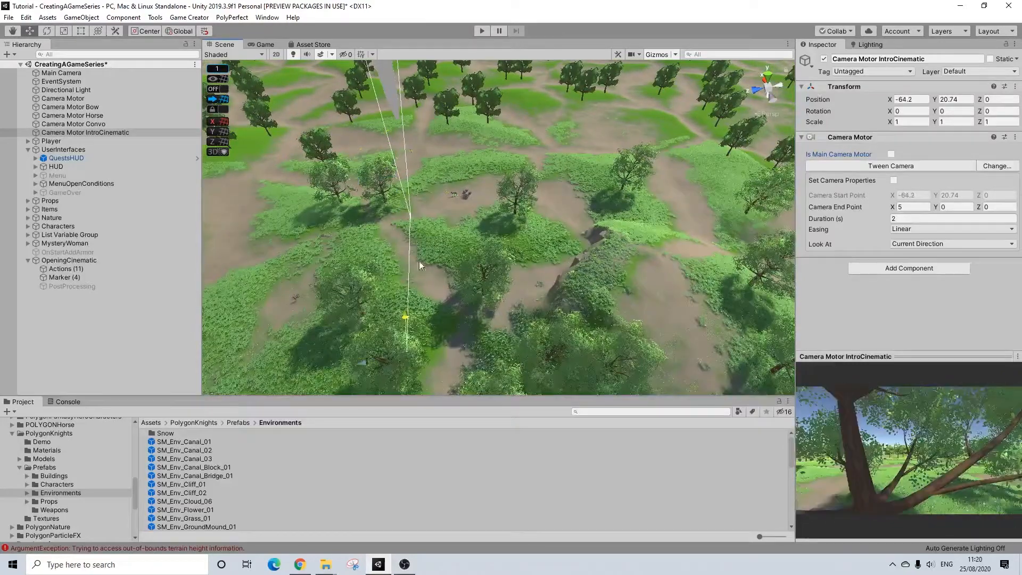
pyautogui.scroll(-2, 539, 321)
pyautogui.moveTo(539, 321); pyautogui.dragTo(472, 258, button='middle')
pyautogui.moveTo(304, 228); pyautogui.dragTo(526, 168)
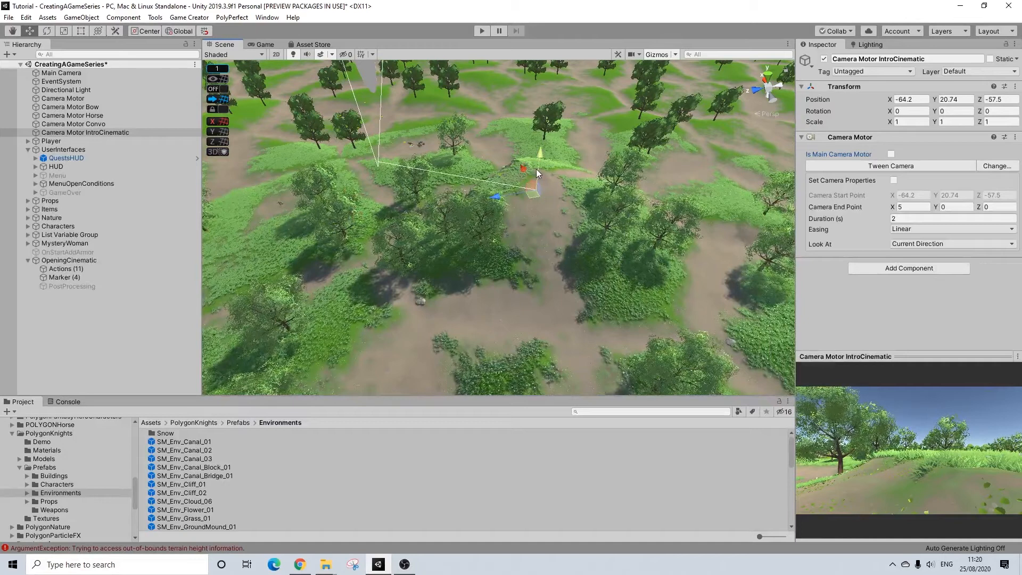
pyautogui.moveTo(522, 170); pyautogui.dragTo(654, 299)
# Rotate the intro camera motor about its vertical axis to a Y rotation of about -36.3.
pyautogui.press('f')
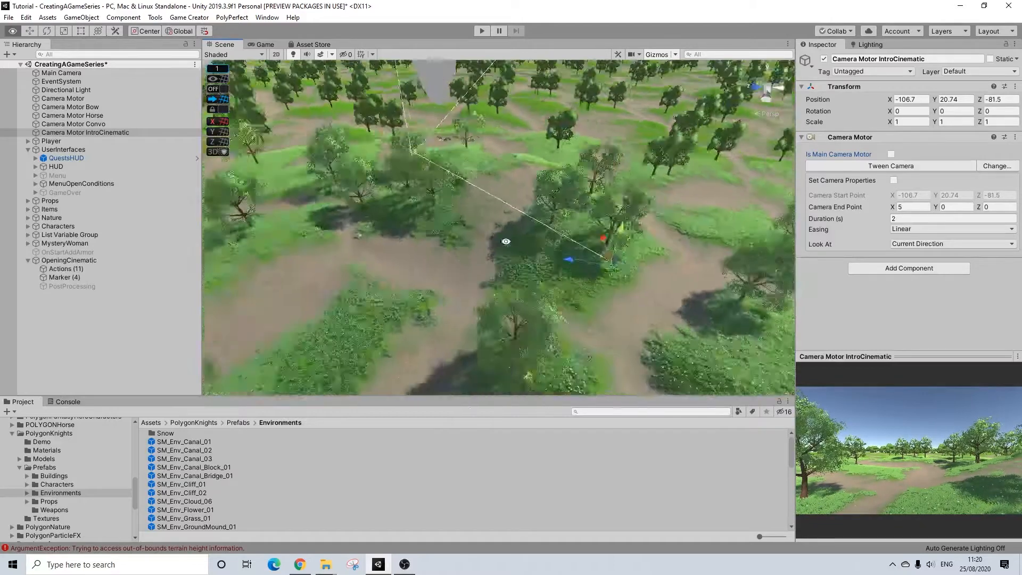
pyautogui.scroll(3, 470, 240)
pyautogui.scroll(-3, 470, 239)
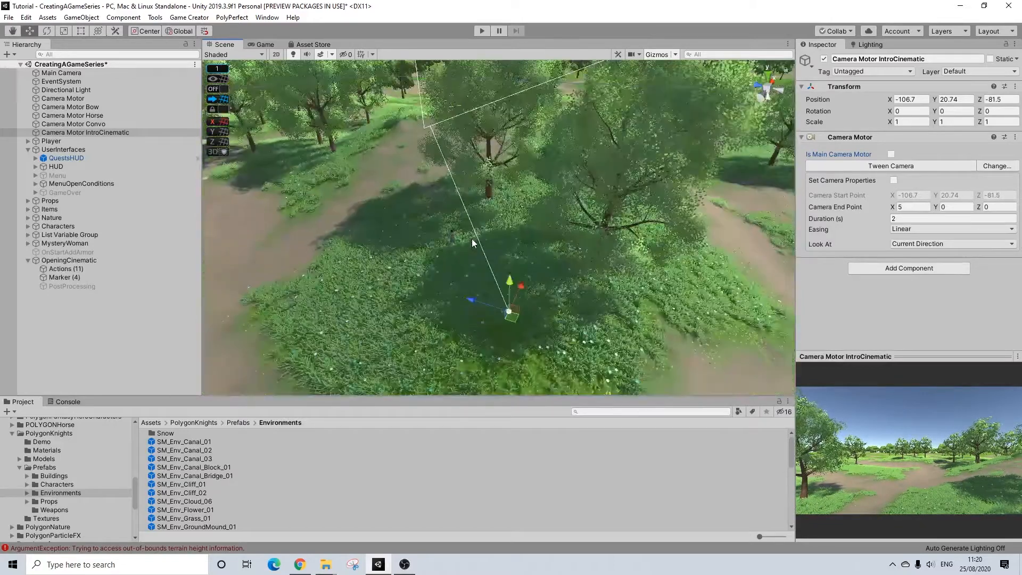
pyautogui.press('e')
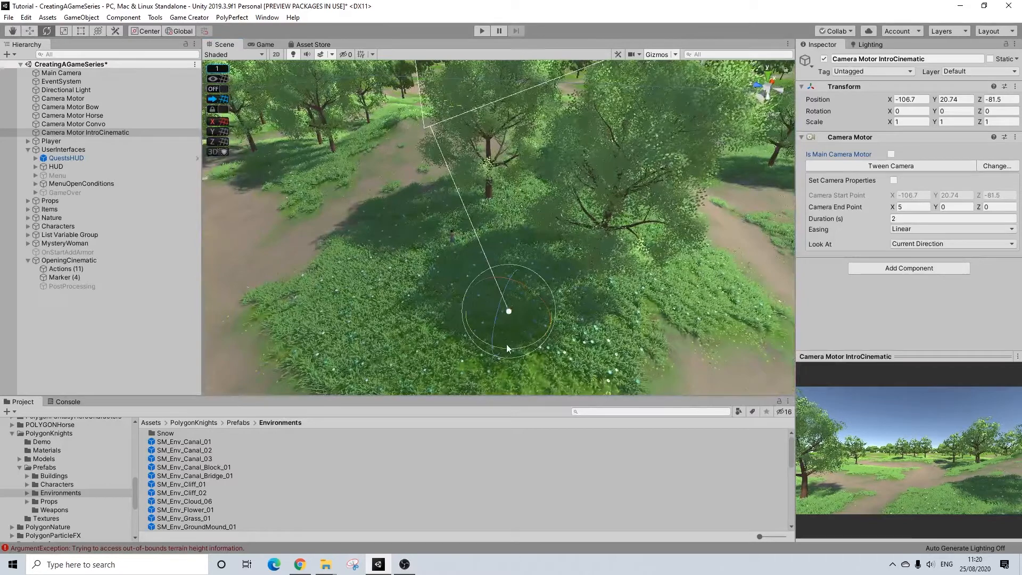
pyautogui.moveTo(504, 346); pyautogui.dragTo(559, 346)
pyautogui.moveTo(559, 346); pyautogui.dragTo(596, 305, button='right')
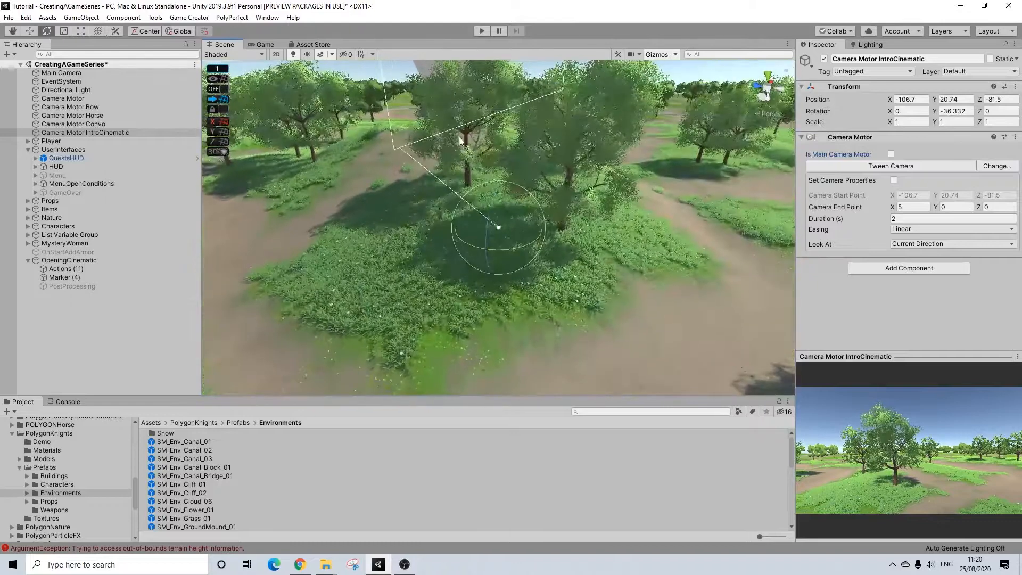
# Lower the intro camera motor to about Y 17.4 and shift it along Z to about -77.3.
pyautogui.click(29, 31)
pyautogui.moveTo(496, 187); pyautogui.dragTo(407, 263)
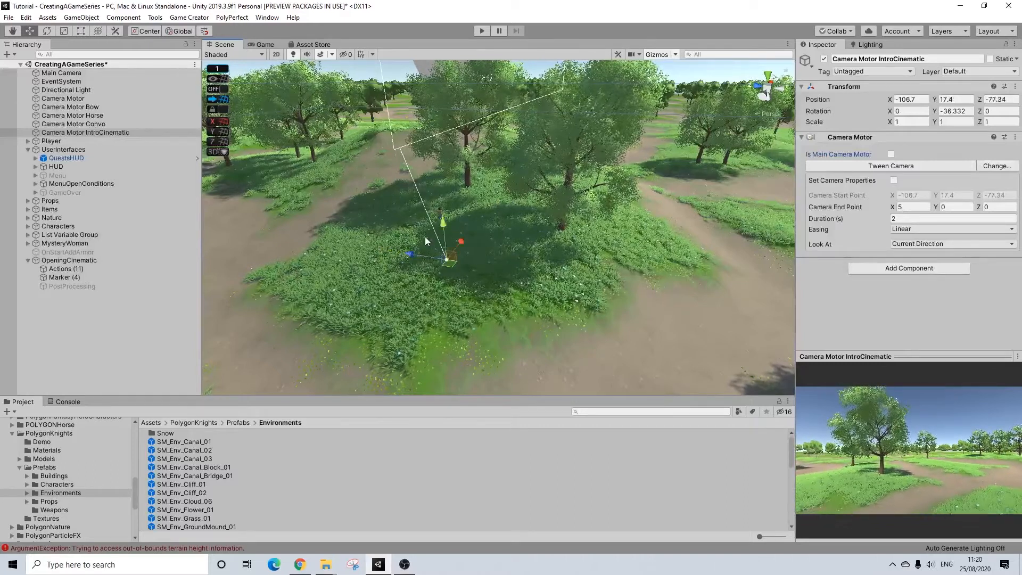
# Rotate the intro camera motor about its vertical axis toward the player, to a Y rotation of about -295.05.
pyautogui.click(47, 31)
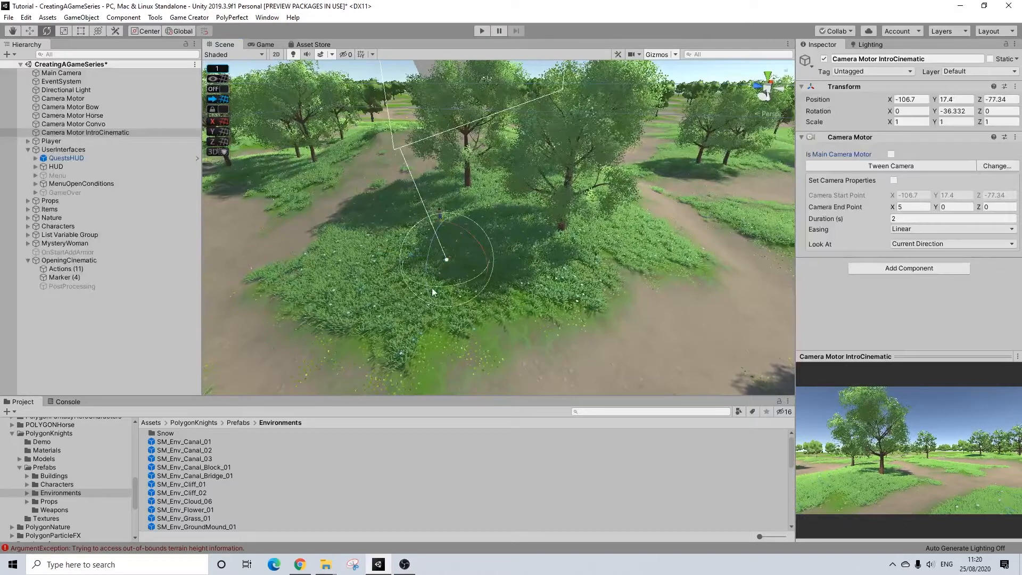
pyautogui.moveTo(450, 287); pyautogui.dragTo(867, 207)
pyautogui.moveTo(480, 248)
pyautogui.keyDown('alt'); pyautogui.mouseDown()
pyautogui.moveTo(506, 274)
pyautogui.moveTo(577, 287)
pyautogui.moveTo(623, 248)
pyautogui.moveTo(496, 247)
pyautogui.mouseUp(); pyautogui.keyUp('alt')
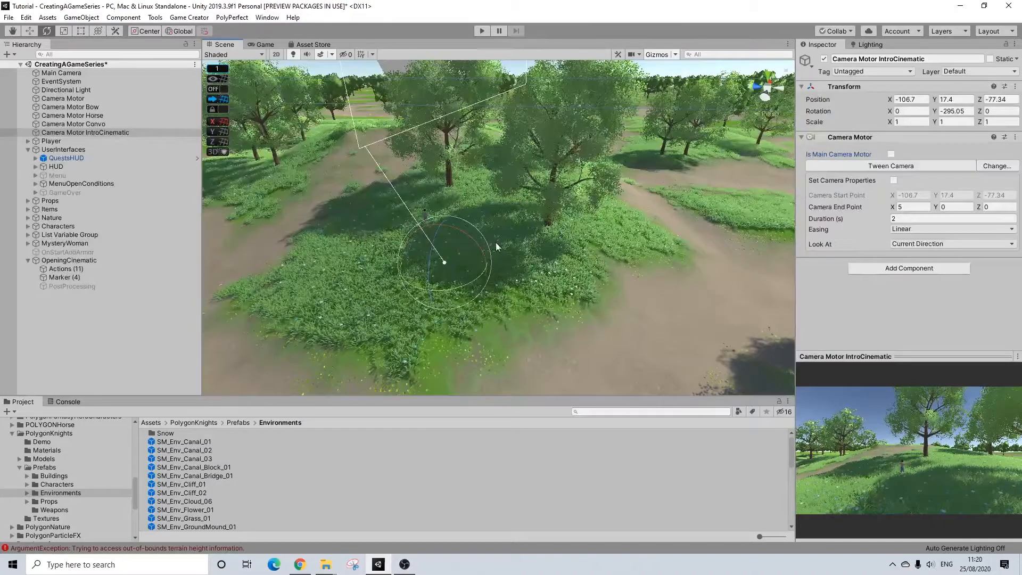
# Set the intro camera motor's Look At target to Player and switch back to the Move tool.
pyautogui.click(917, 244)
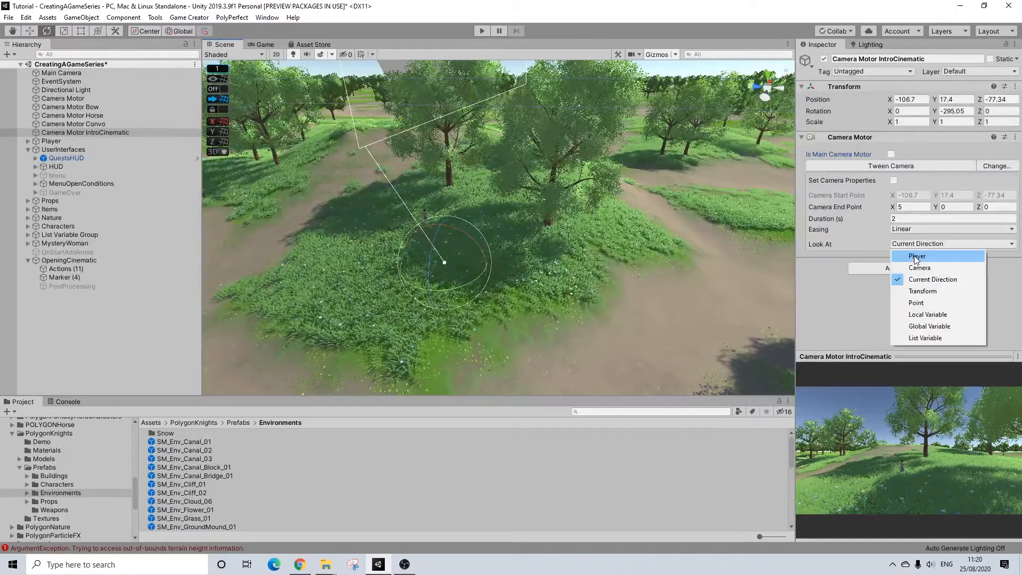
pyautogui.click(916, 257)
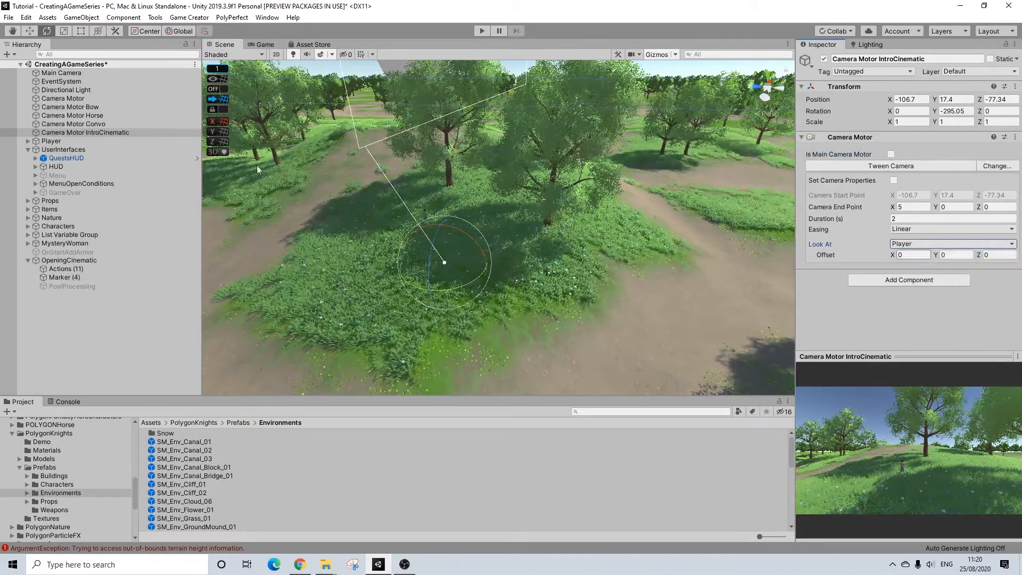
pyautogui.click(33, 31)
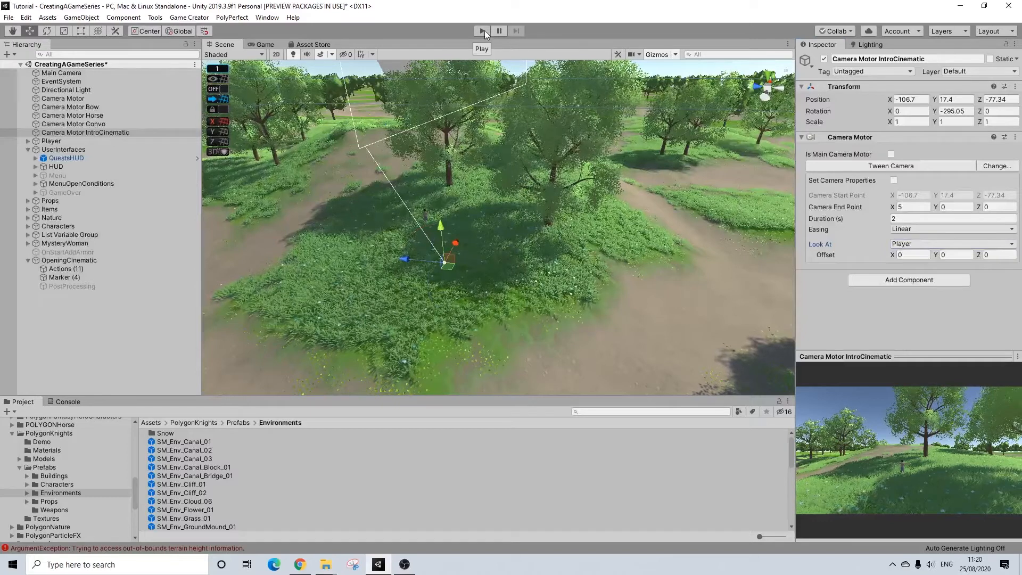
# Add a Change Camera action as the first entry of Actions (11), switching to Camera Motor IntroCinematic.
pyautogui.click(67, 267)
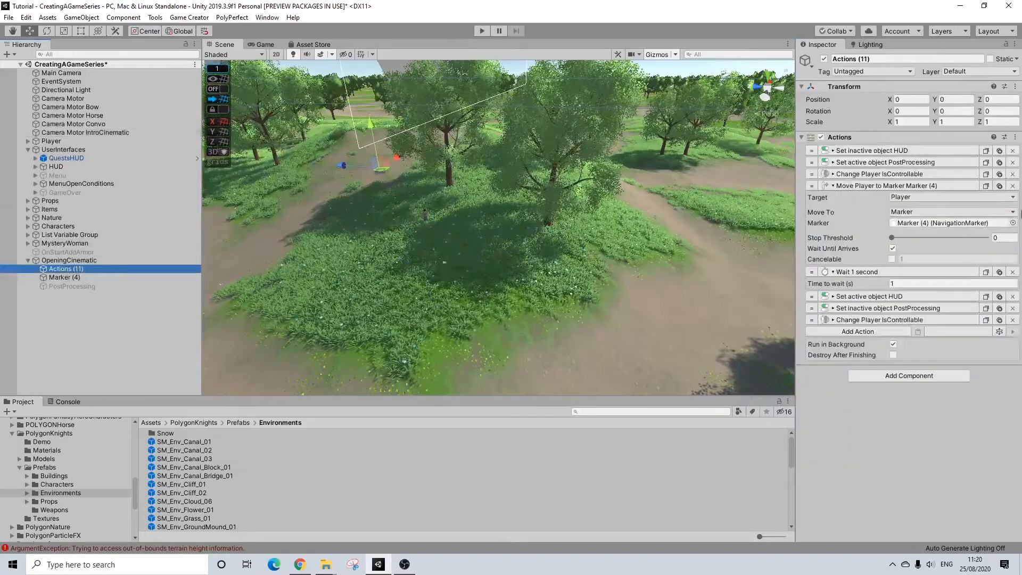
pyautogui.click(853, 332)
pyautogui.write('change')
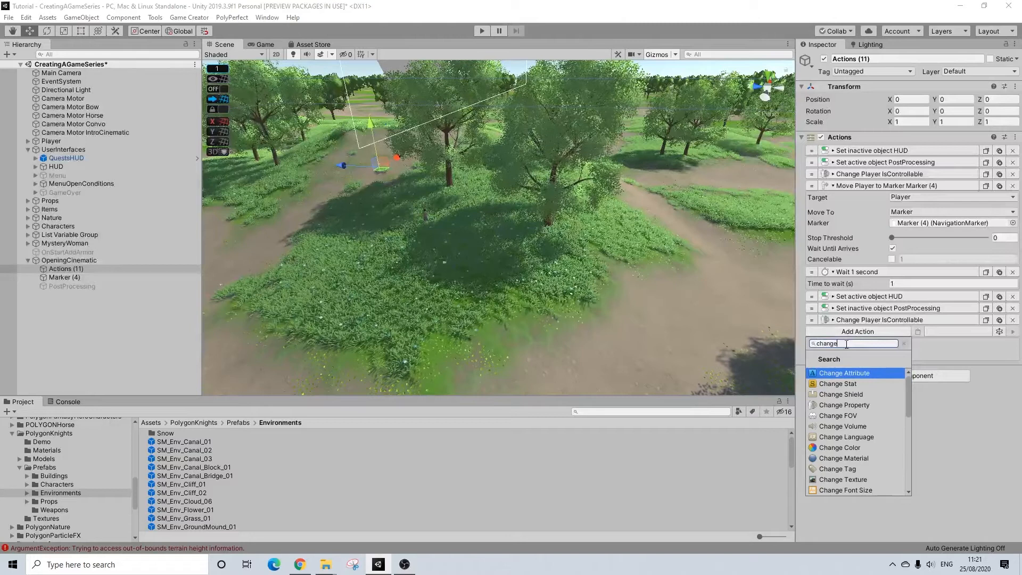
pyautogui.write('camera')
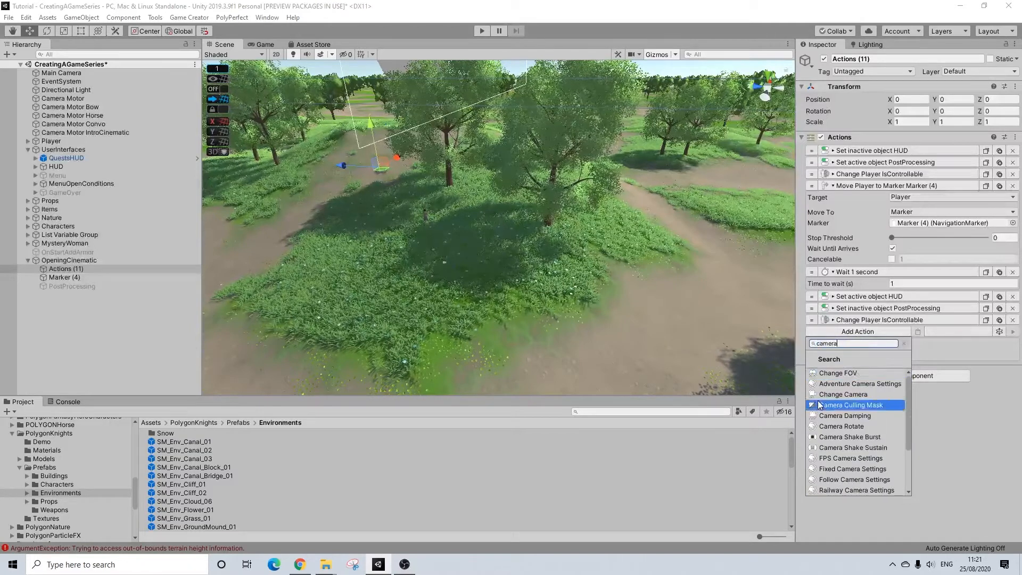
pyautogui.click(861, 394)
pyautogui.moveTo(811, 332); pyautogui.dragTo(812, 149)
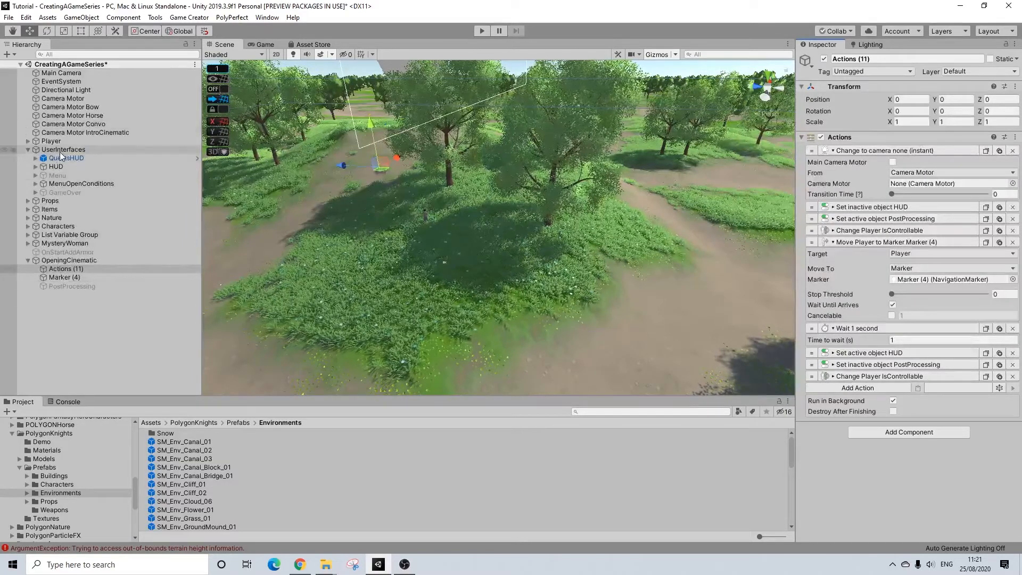
pyautogui.moveTo(92, 132); pyautogui.dragTo(908, 187)
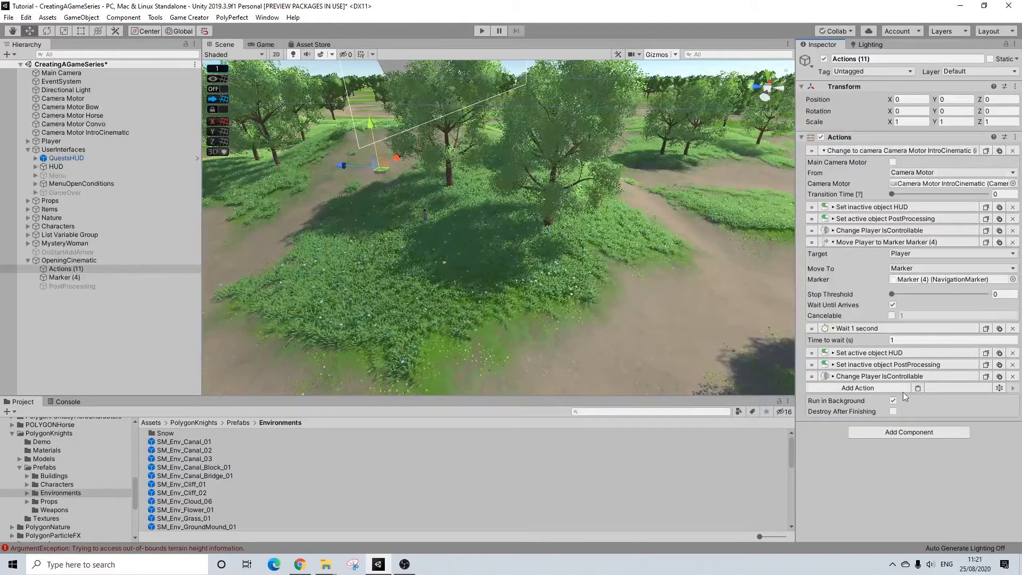
# Add a final Change Camera action to Actions (11) that returns to Camera Motor with a transition time of 1.
pyautogui.click(918, 388)
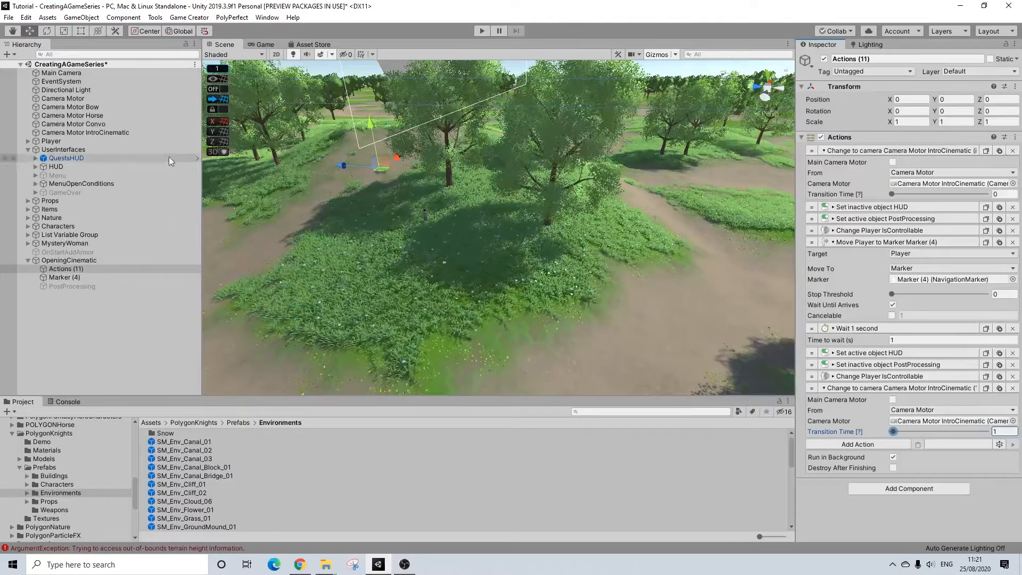
pyautogui.moveTo(924, 387); pyautogui.dragTo(922, 425)
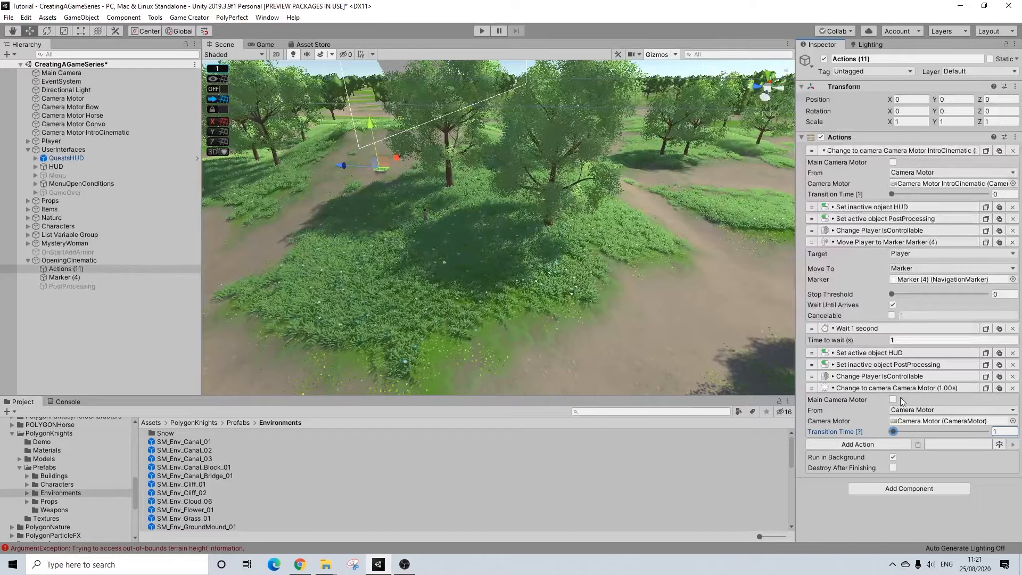
pyautogui.click(261, 45)
pyautogui.click(230, 47)
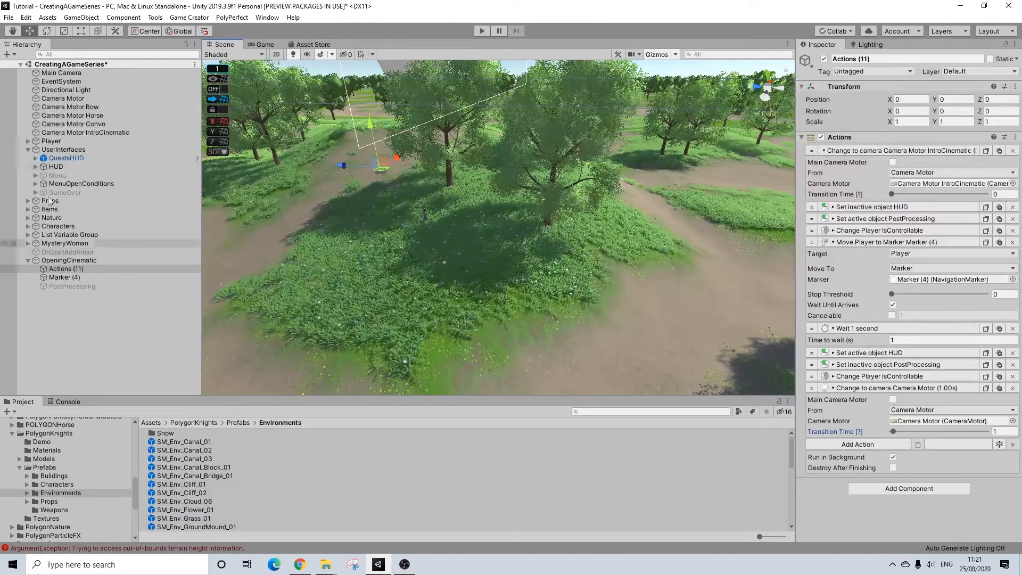
# Review the settings of Camera Motor and the easing options available for Camera Motor IntroCinematic.
pyautogui.click(83, 100)
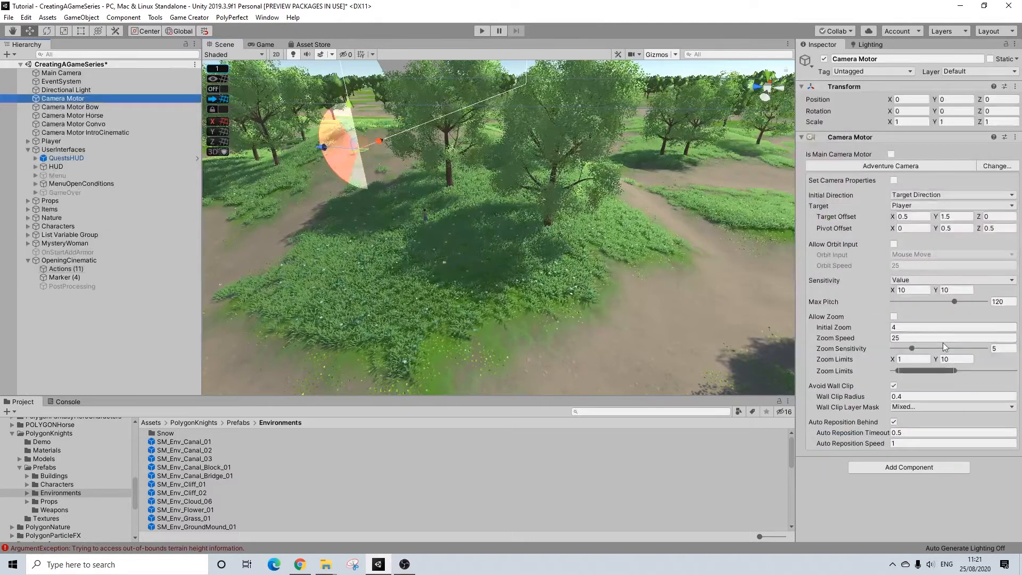
pyautogui.click(59, 133)
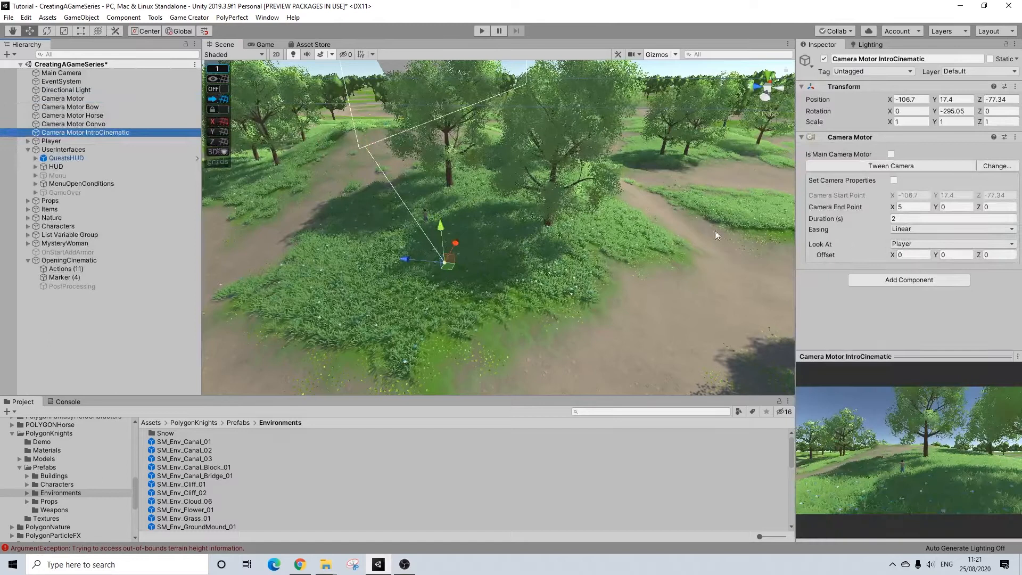
pyautogui.click(915, 229)
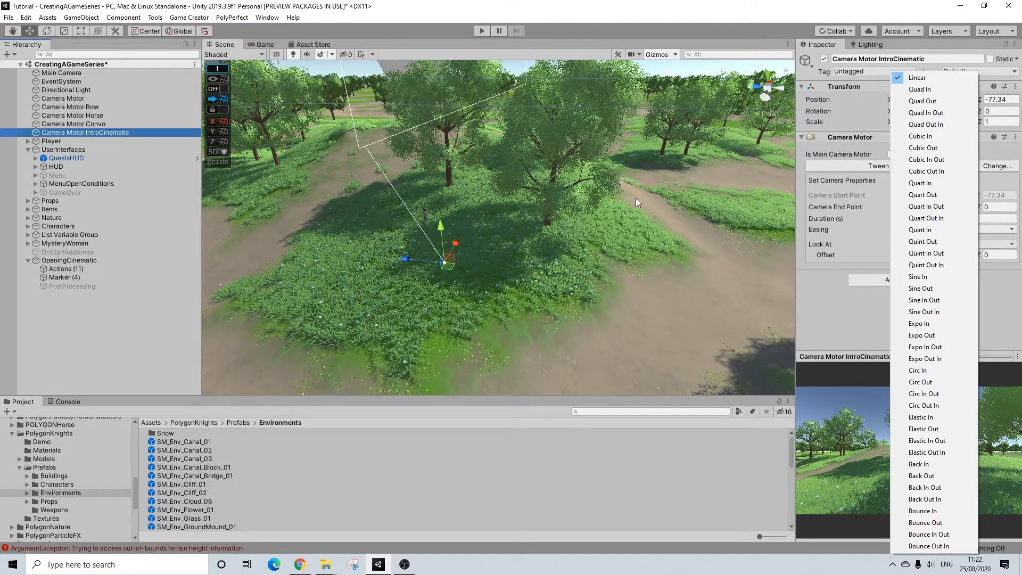
pyautogui.click(834, 310)
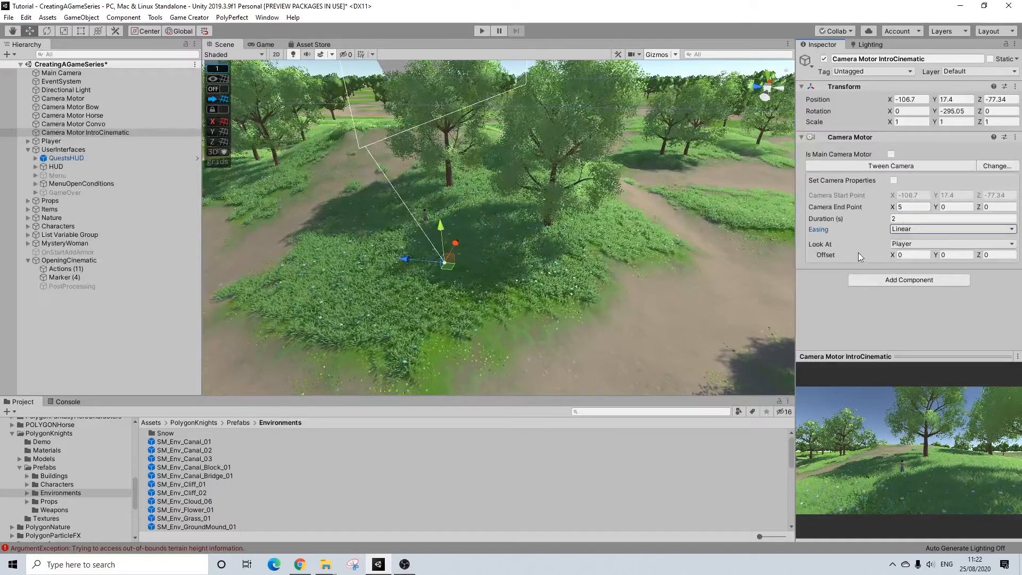
pyautogui.moveTo(265, 44); pyautogui.dragTo(745, 142)
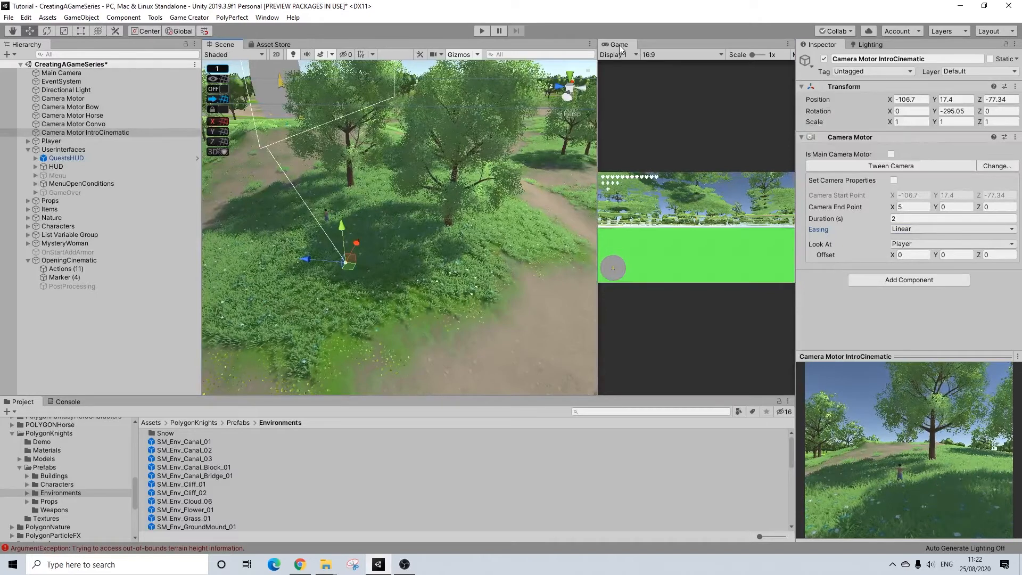
pyautogui.moveTo(620, 47); pyautogui.dragTo(264, 44)
pyautogui.click(231, 43)
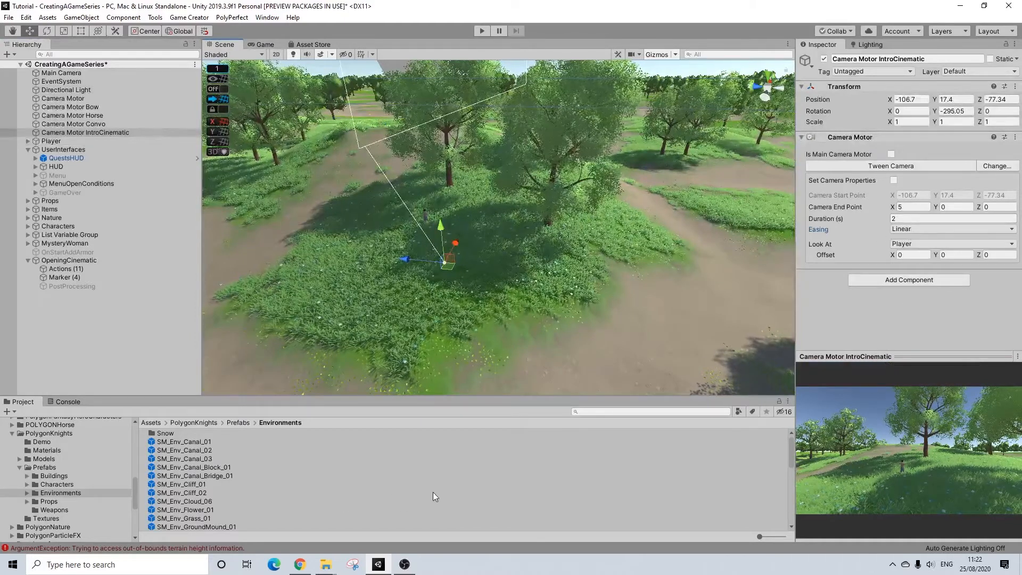
# Switch to Notepad and note the intro camera motor's position -106.7, 17.4, -77.34 and Y rotation -295.05.
pyautogui.press('super')
pyautogui.write('note')
pyautogui.press('Return')
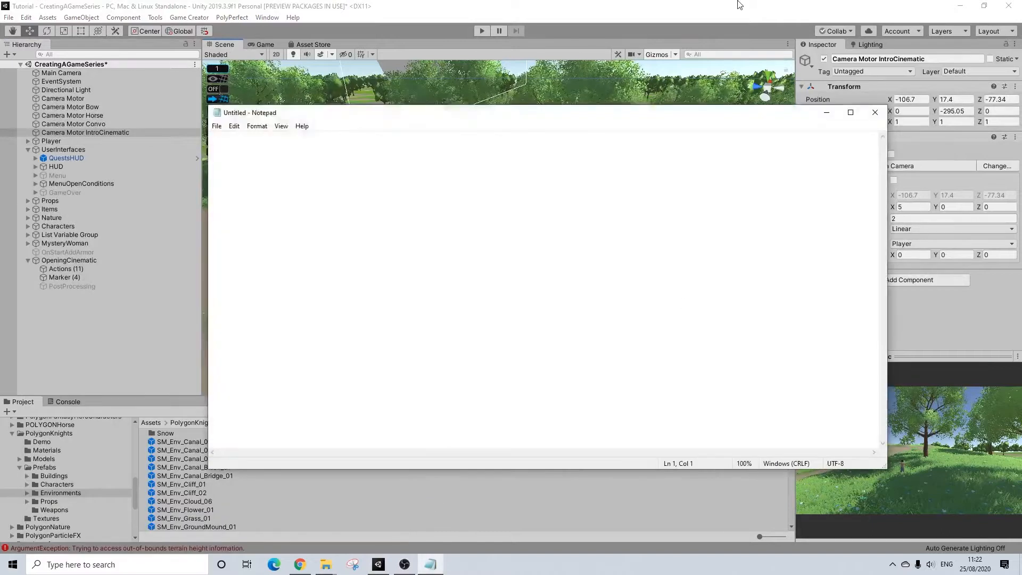
pyautogui.click(911, 207)
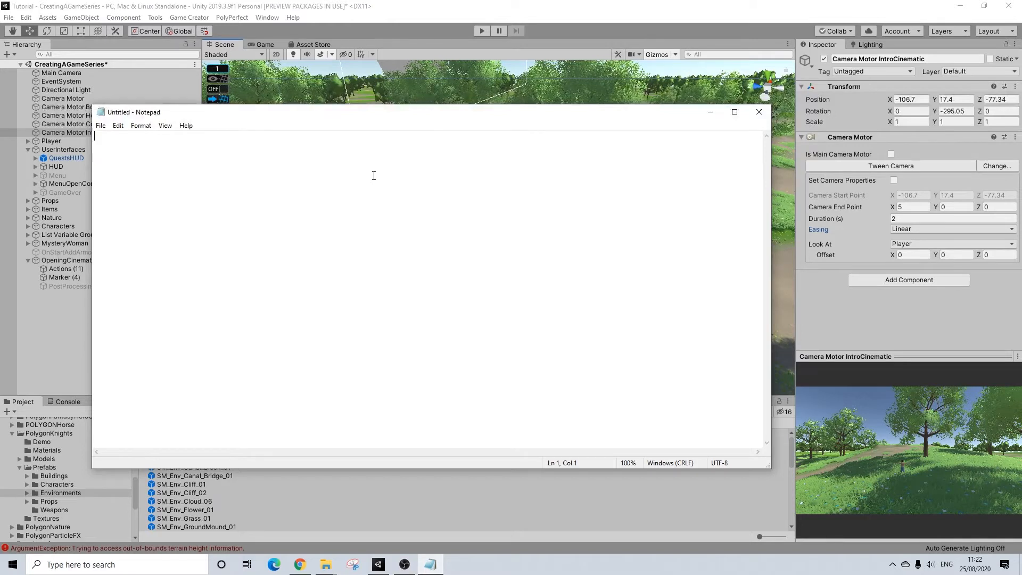
pyautogui.write('-106.7')
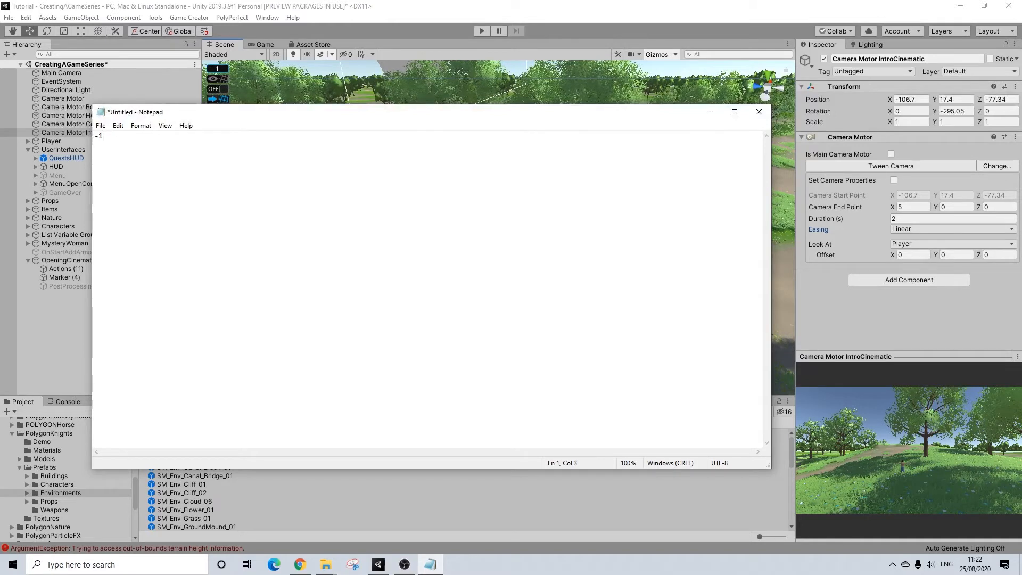
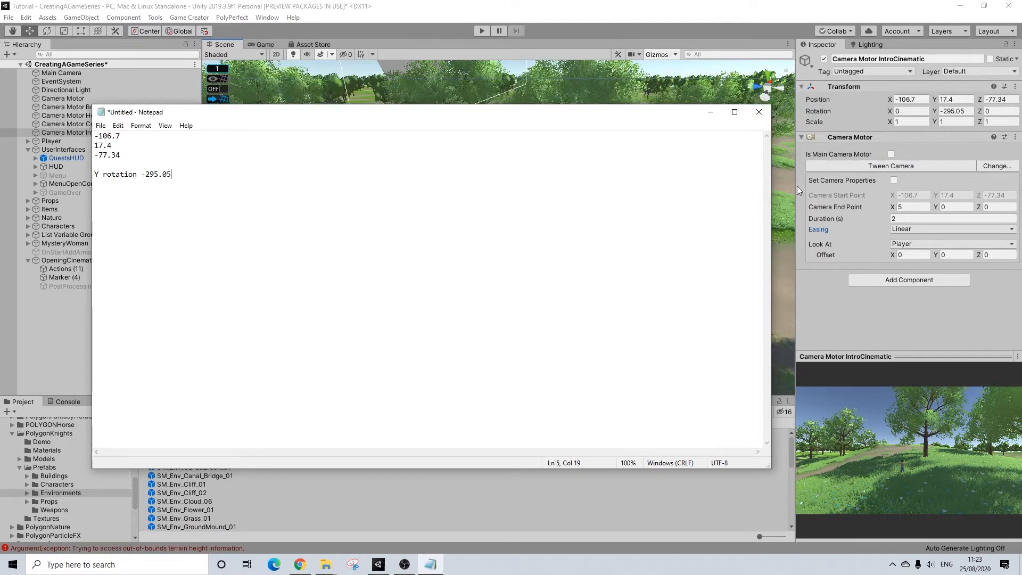
pyautogui.click(714, 116)
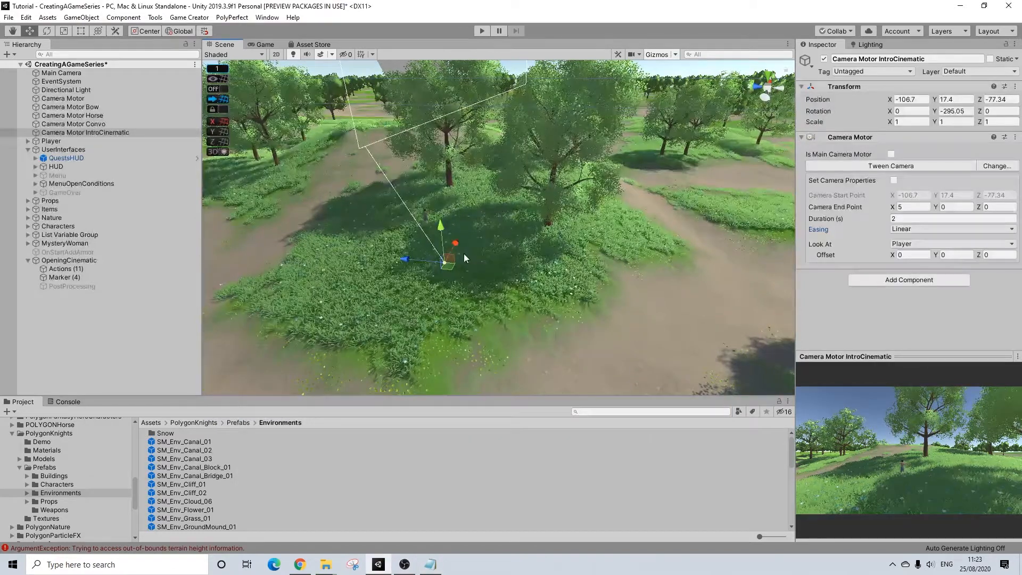
# Enable Set Camera Properties on the intro camera motor with a field of view of 70.
pyautogui.click(895, 181)
pyautogui.click(1003, 201)
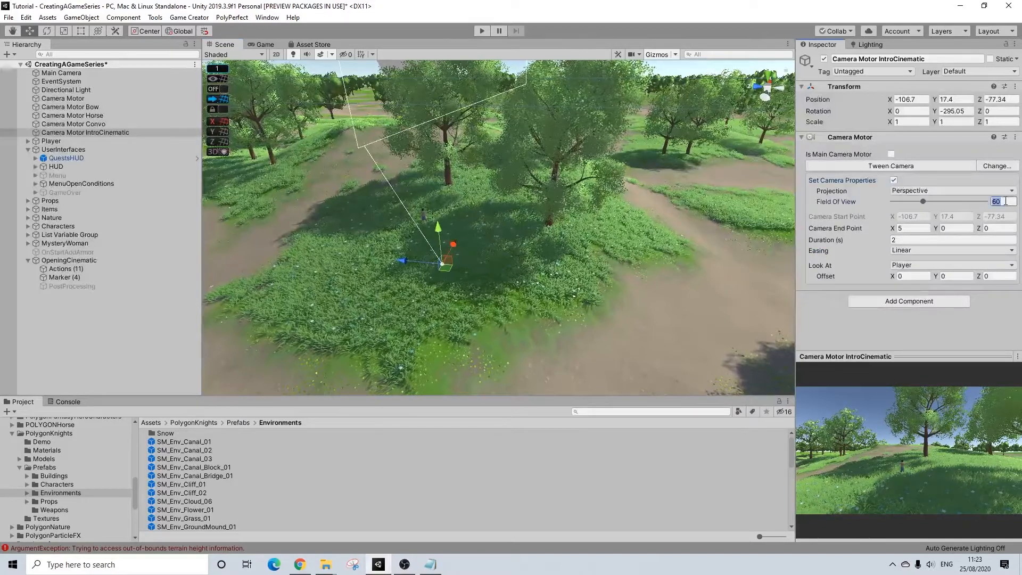
pyautogui.write('70')
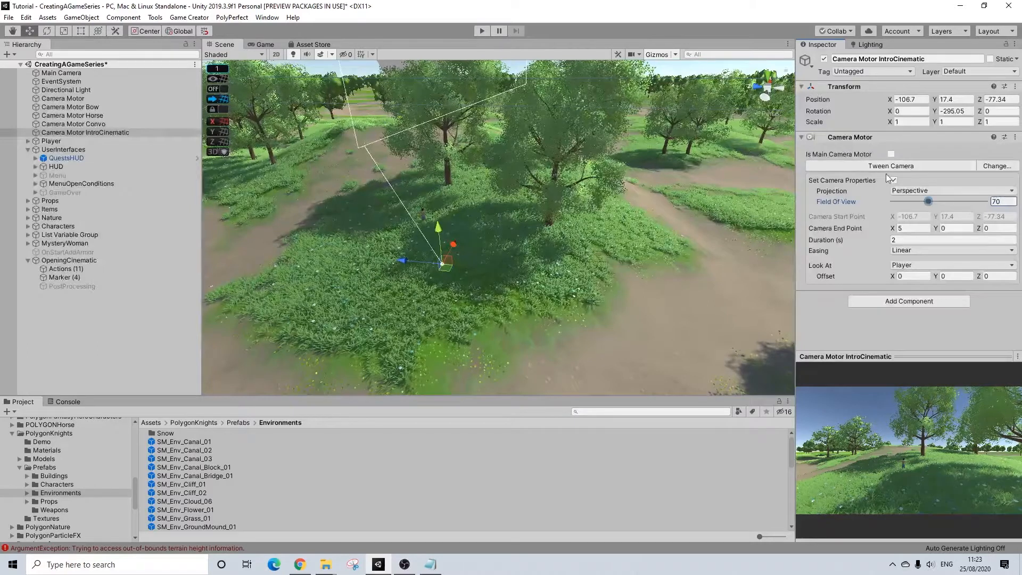
pyautogui.click(863, 140)
pyautogui.click(863, 139)
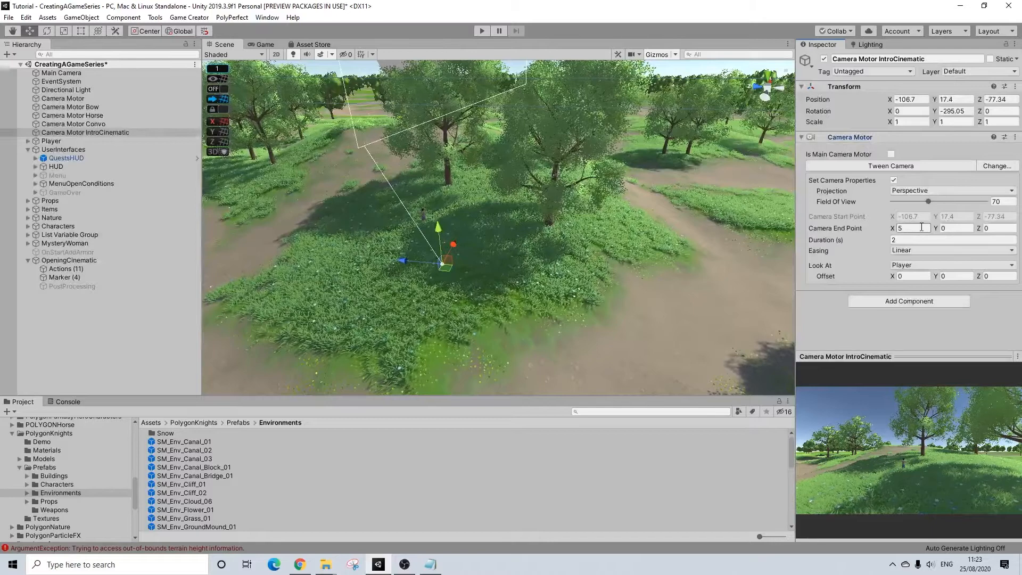
# Move the intro camera motor to its intended end position at about X -68.25, Y 27.28, Z -49.03.
pyautogui.keyDown('alt'); pyautogui.moveTo(471, 152); pyautogui.dragTo(622, 203); pyautogui.keyUp('alt')
pyautogui.scroll(-8, 510, 269)
pyautogui.moveTo(509, 268); pyautogui.dragTo(610, 278, button='middle')
pyautogui.moveTo(595, 263); pyautogui.dragTo(372, 162)
pyautogui.moveTo(337, 212); pyautogui.dragTo(320, 234)
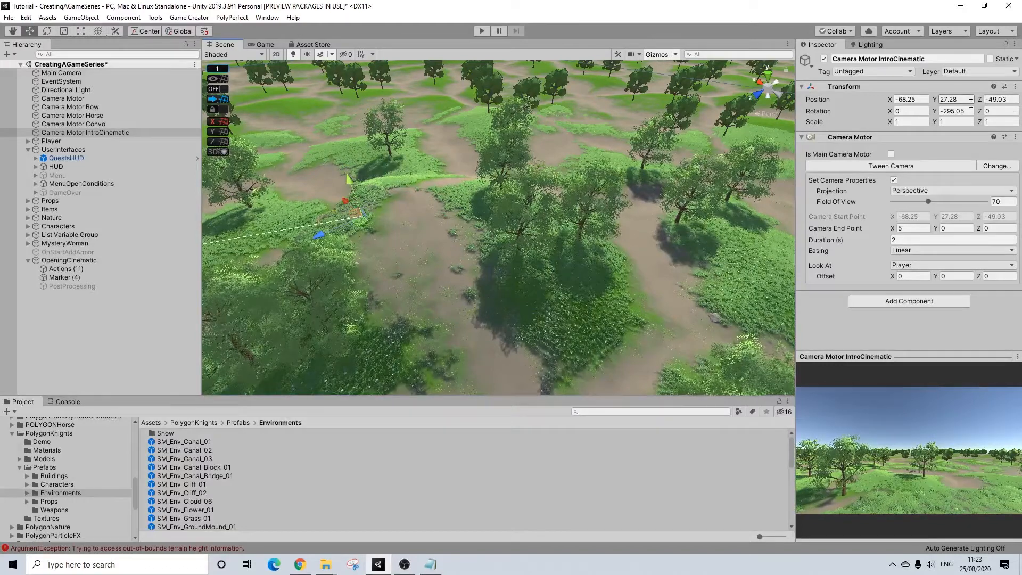
# Copy the intro camera motor's position into its Camera End Point as X -68.25, Y 27.28, Z -49.03.
pyautogui.click(915, 99)
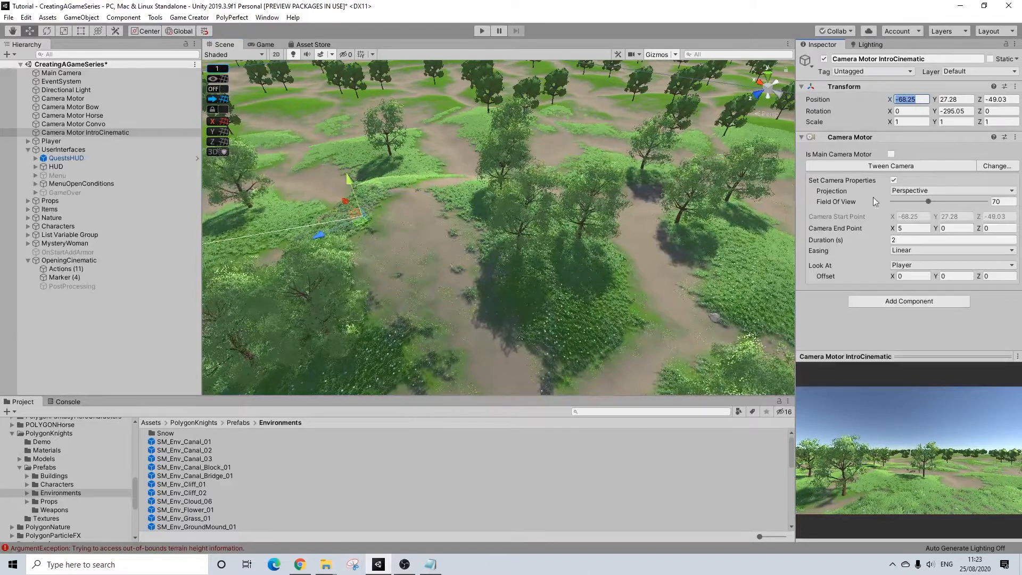
pyautogui.click(919, 229)
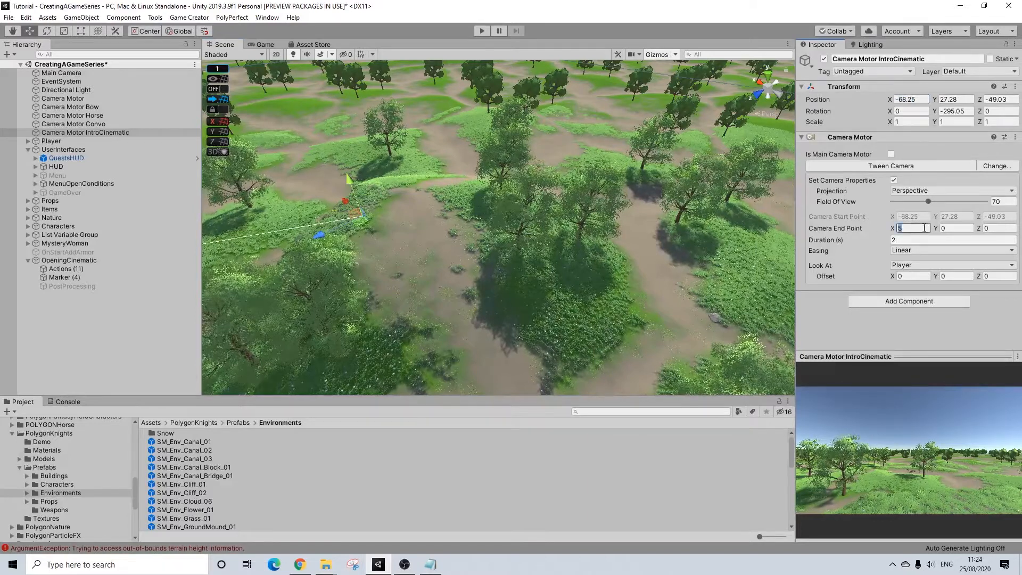
pyautogui.click(956, 99)
pyautogui.hotkey('ctrl', 'c')
pyautogui.click(953, 228)
pyautogui.hotkey('ctrl', 'v')
pyautogui.click(999, 99)
pyautogui.click(1000, 229)
pyautogui.write('-49.03')
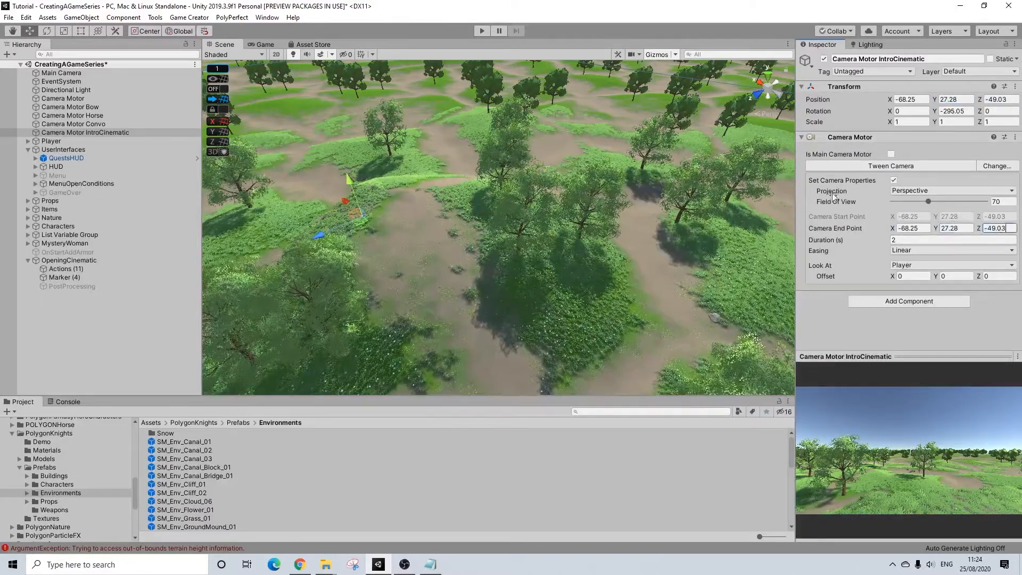
# Using the Notepad notes, set the intro camera motor's position to X -106.4, Y 17.4, Z -77.34 and its tween duration to 5 seconds.
pyautogui.click(116, 133)
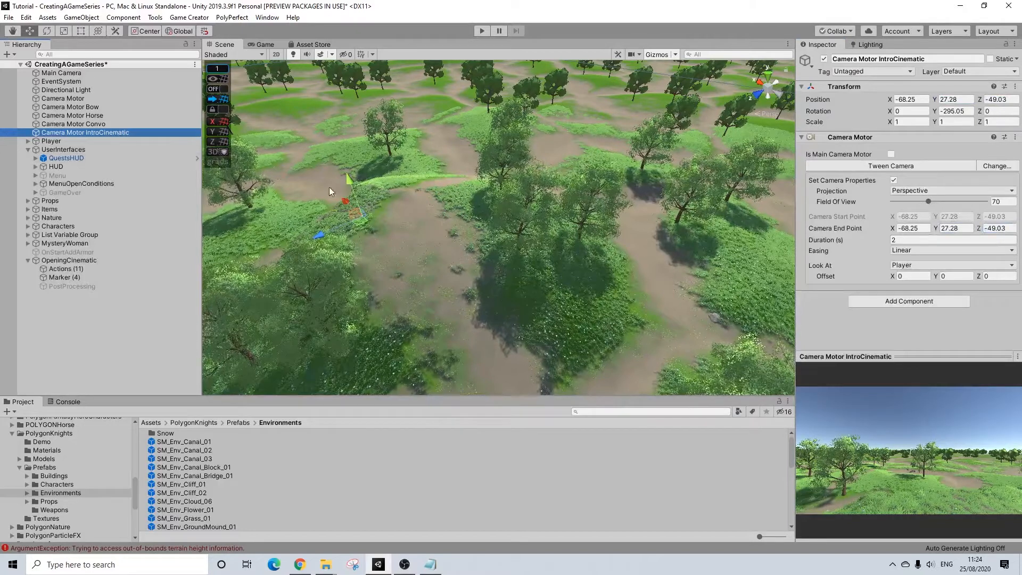
pyautogui.click(431, 563)
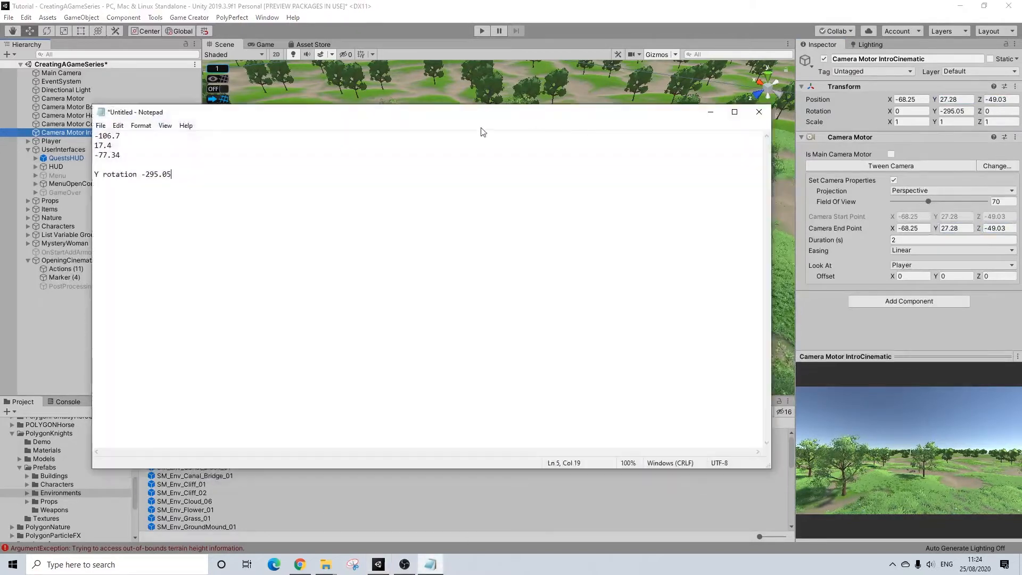
pyautogui.click(901, 99)
pyautogui.click(901, 99)
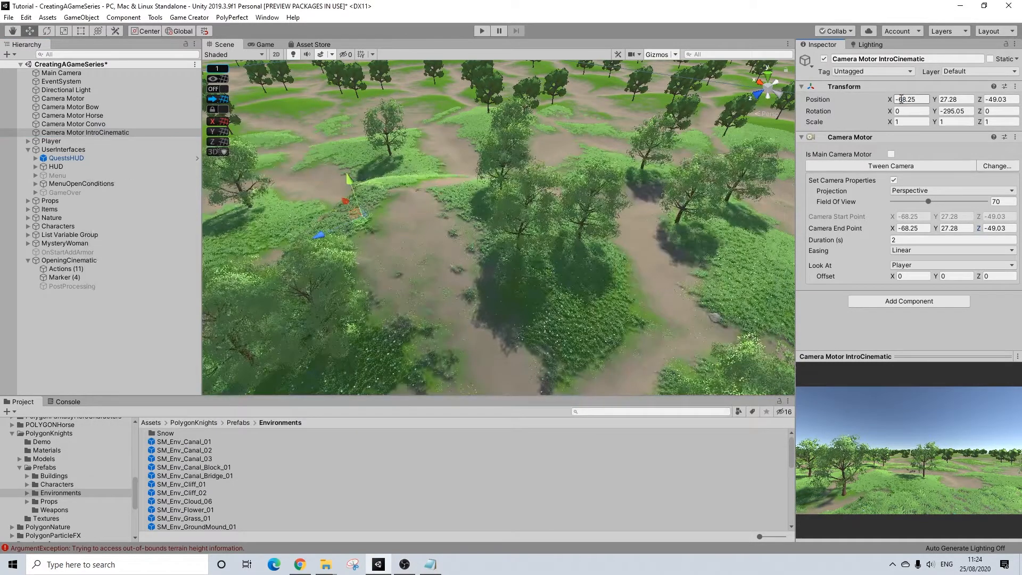
pyautogui.write('-106.4')
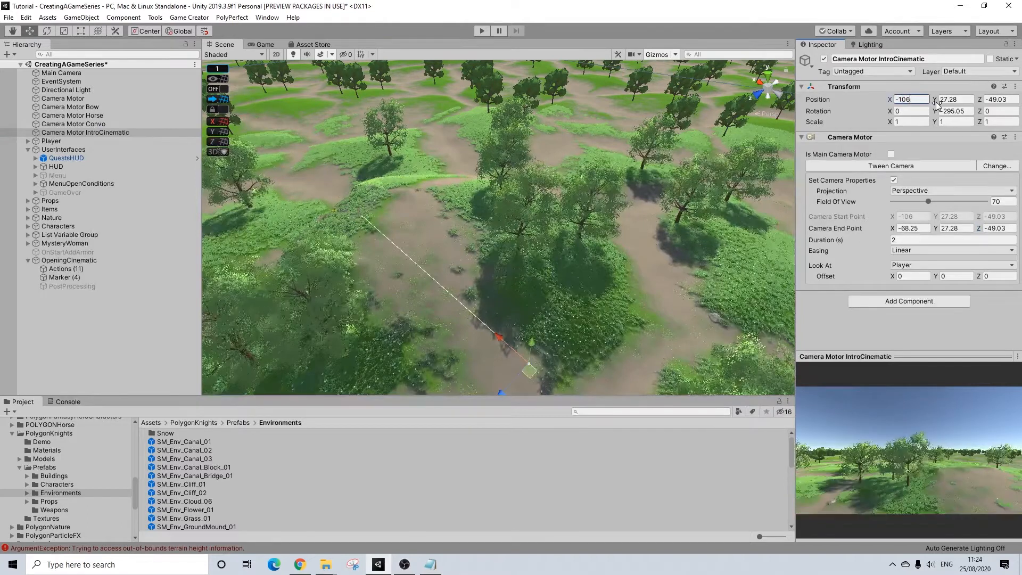
pyautogui.click(441, 567)
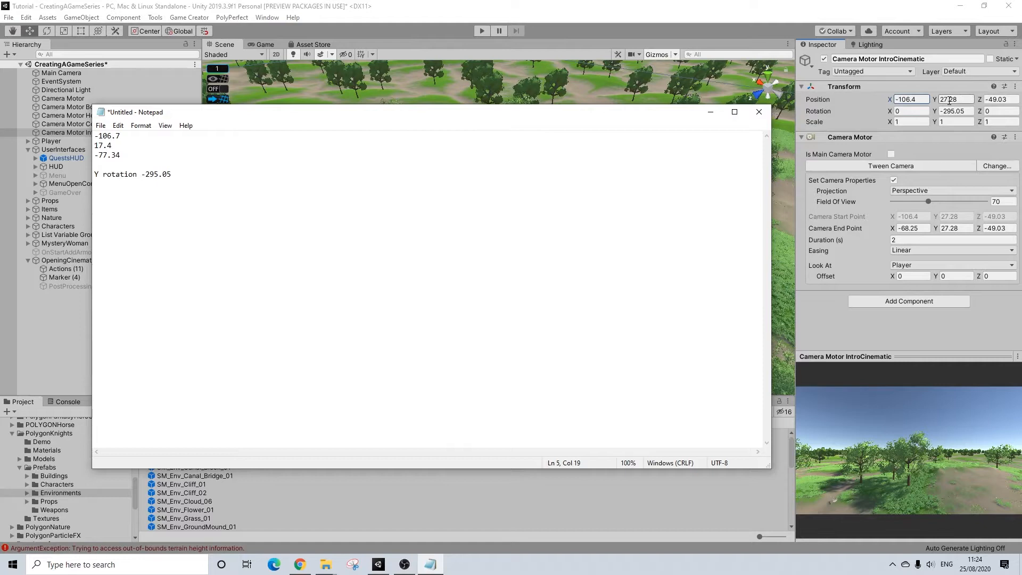
pyautogui.click(950, 99)
pyautogui.write('1')
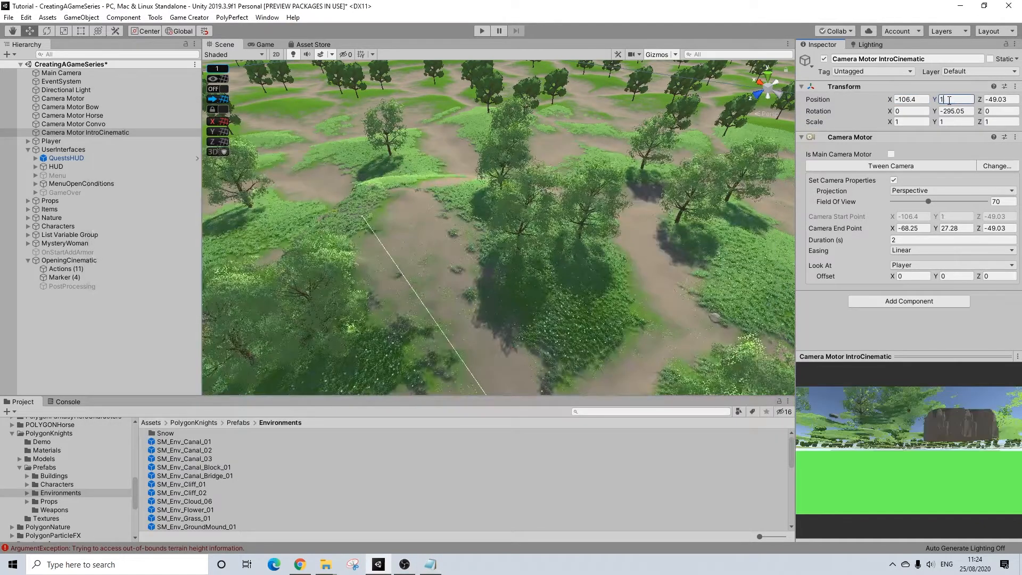
pyautogui.write('7.4')
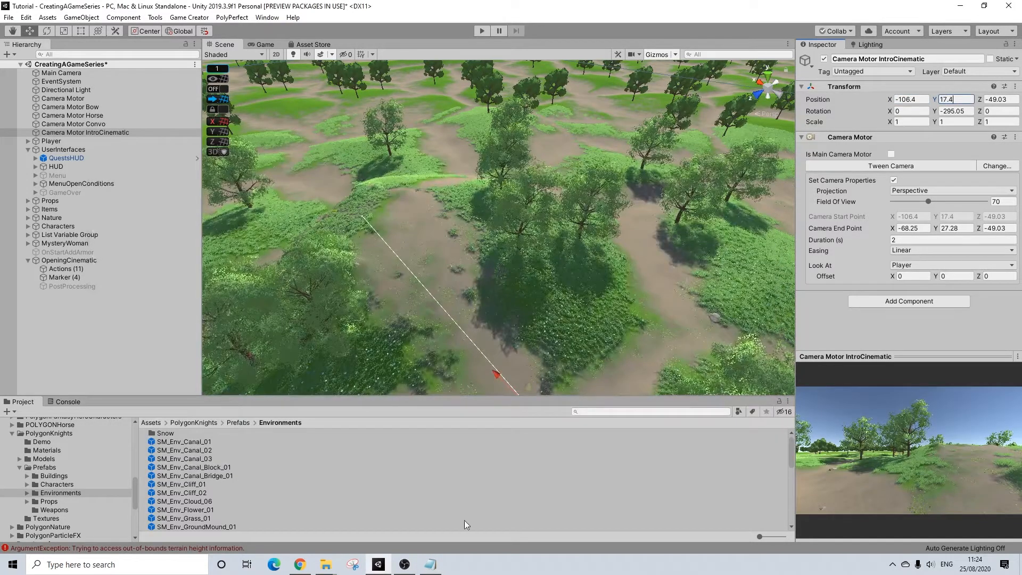
pyautogui.click(430, 565)
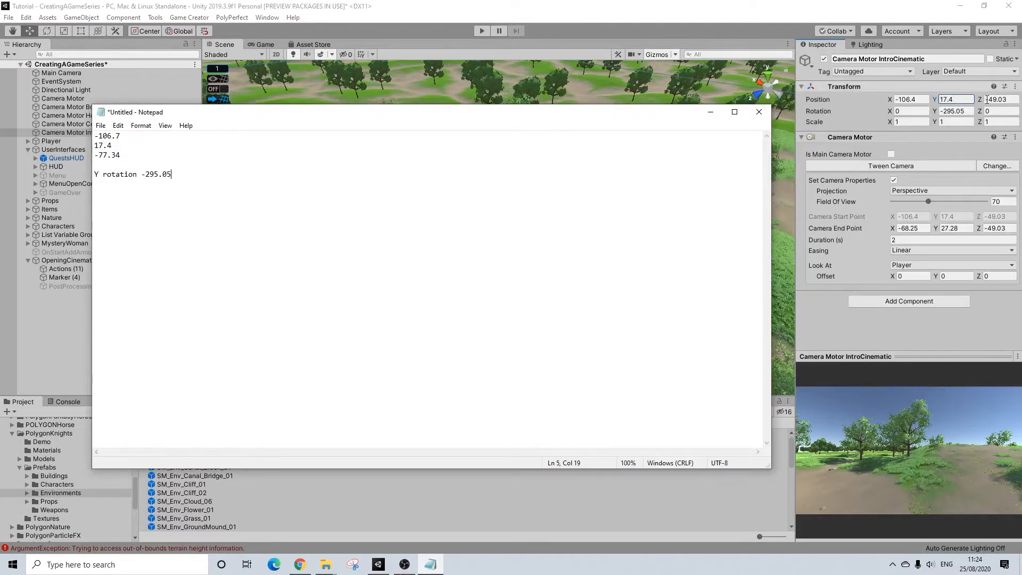
pyautogui.click(1009, 103)
pyautogui.click(1009, 103)
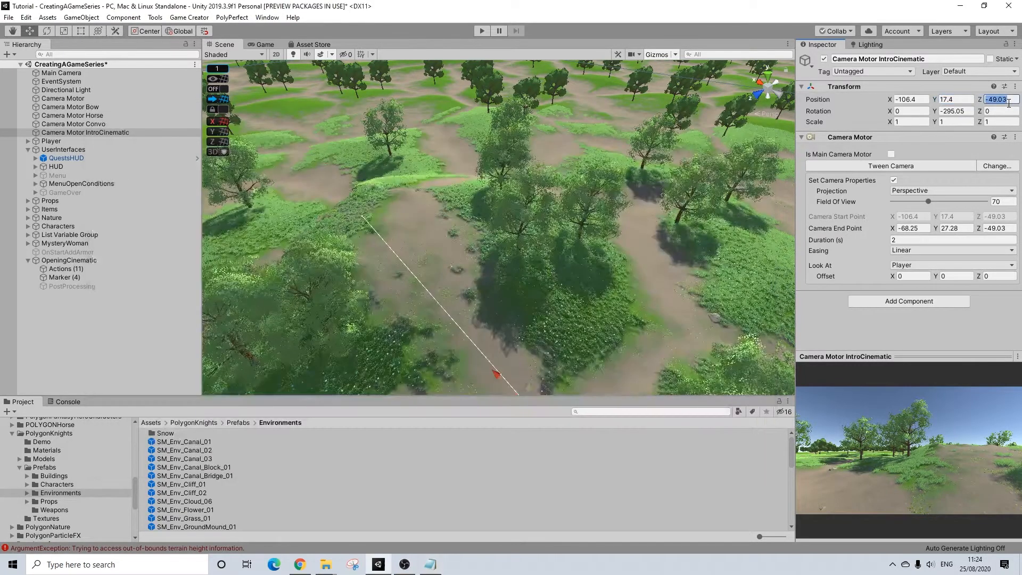
pyautogui.write('-77.34')
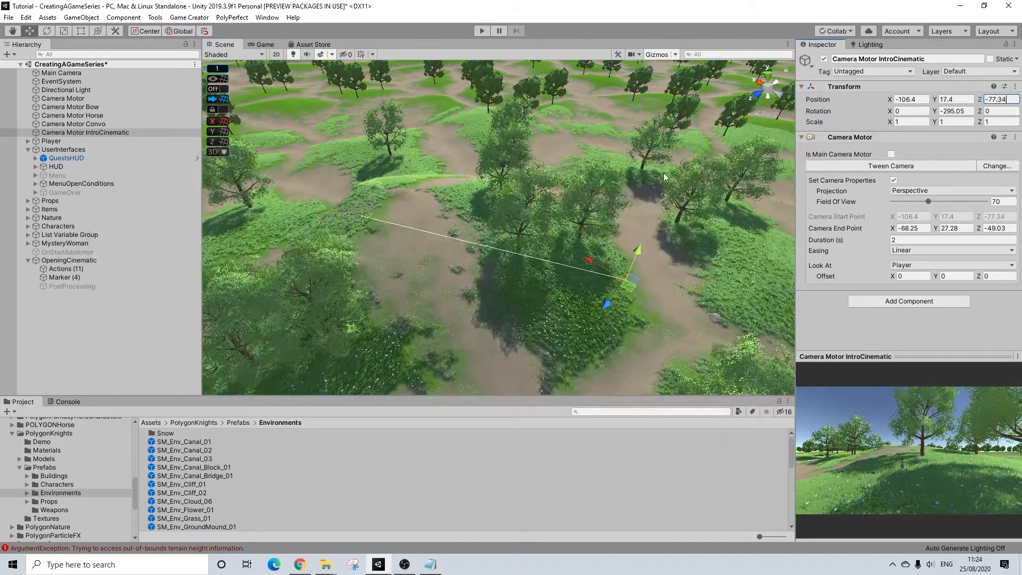
pyautogui.click(926, 240)
pyautogui.write('5')
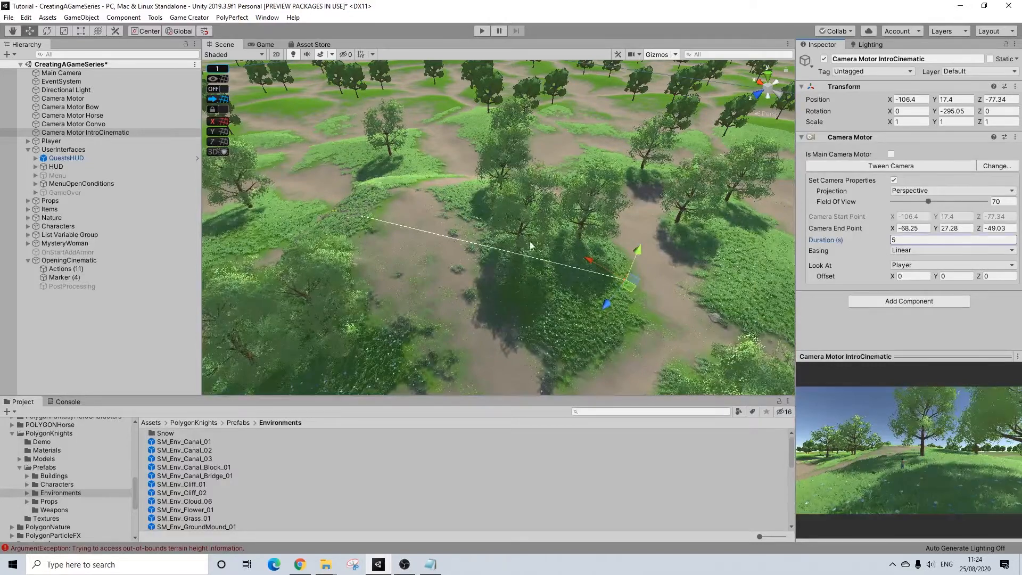
# Set the Wait action in the opening cinematic's Actions (11) to 10 seconds and play-test the scene.
pyautogui.click(69, 269)
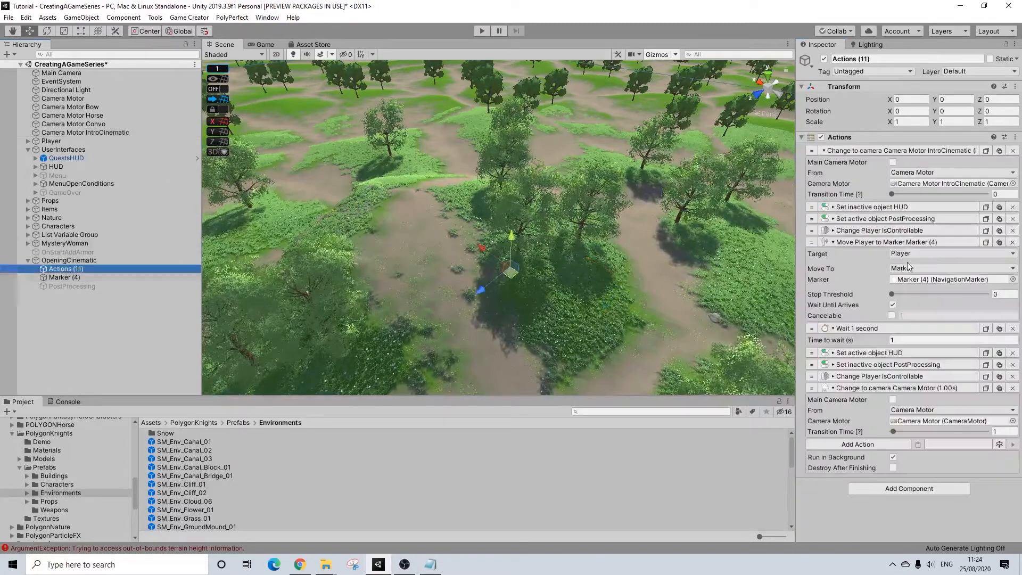
pyautogui.click(898, 341)
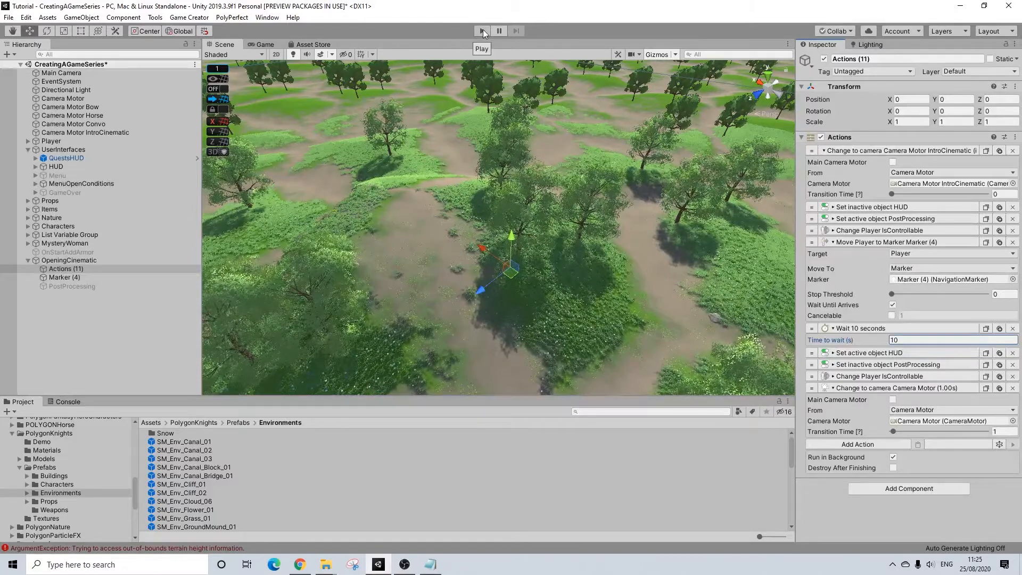
pyautogui.click(483, 30)
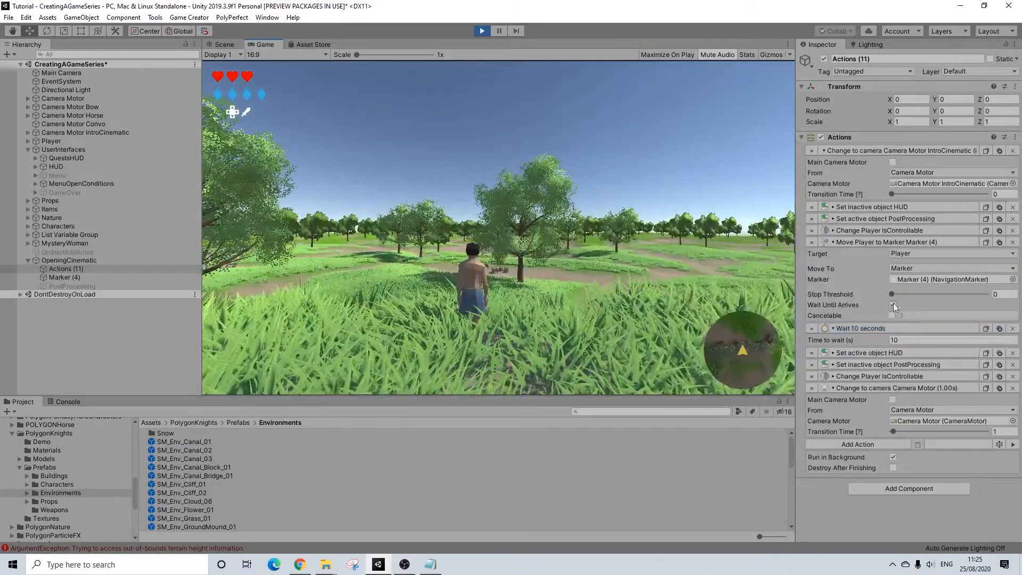
# Stop the play test and set the Wait action in Actions (11) to 0.1 seconds.
pyautogui.click(906, 340)
pyautogui.write('0.1')
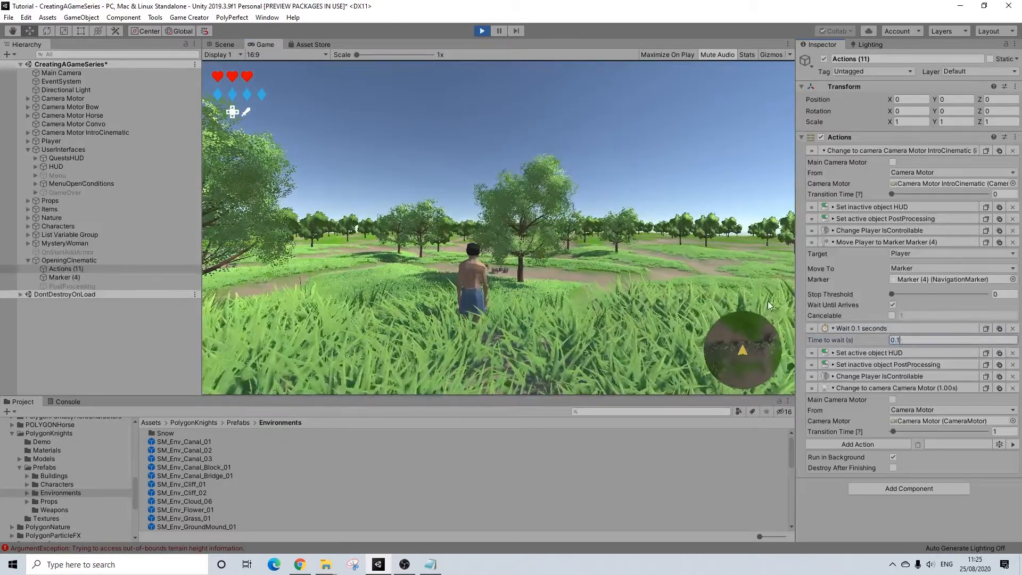
pyautogui.click(481, 30)
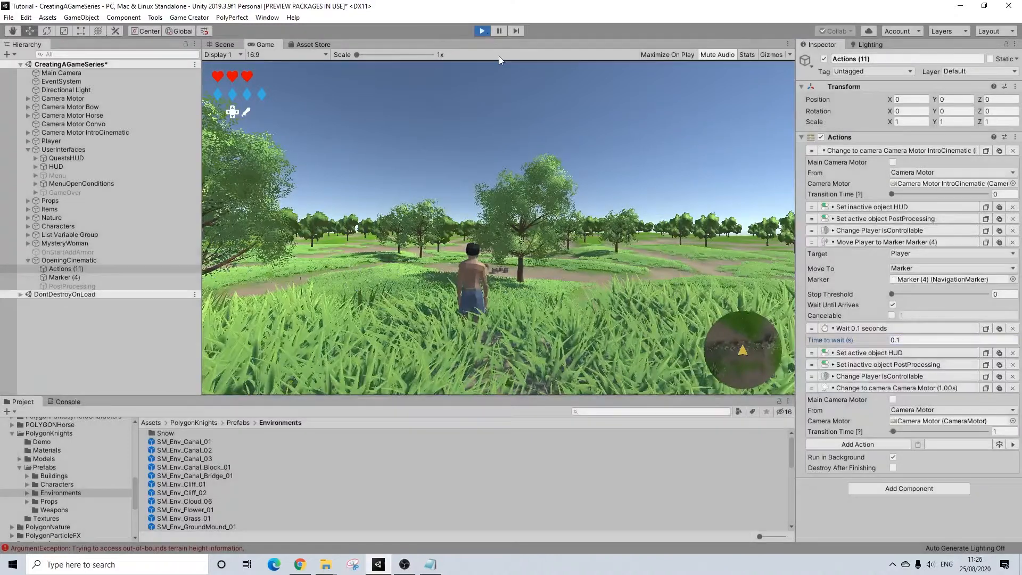
pyautogui.click(900, 341)
pyautogui.write('0.1')
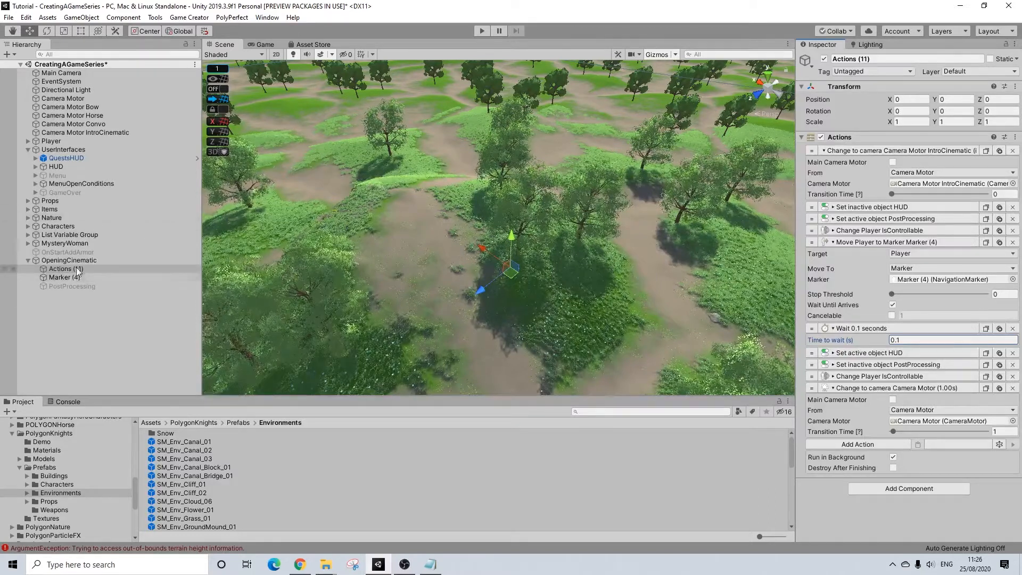
# Try Current Direction and Camera as the intro camera motor's Look At target.
pyautogui.click(111, 134)
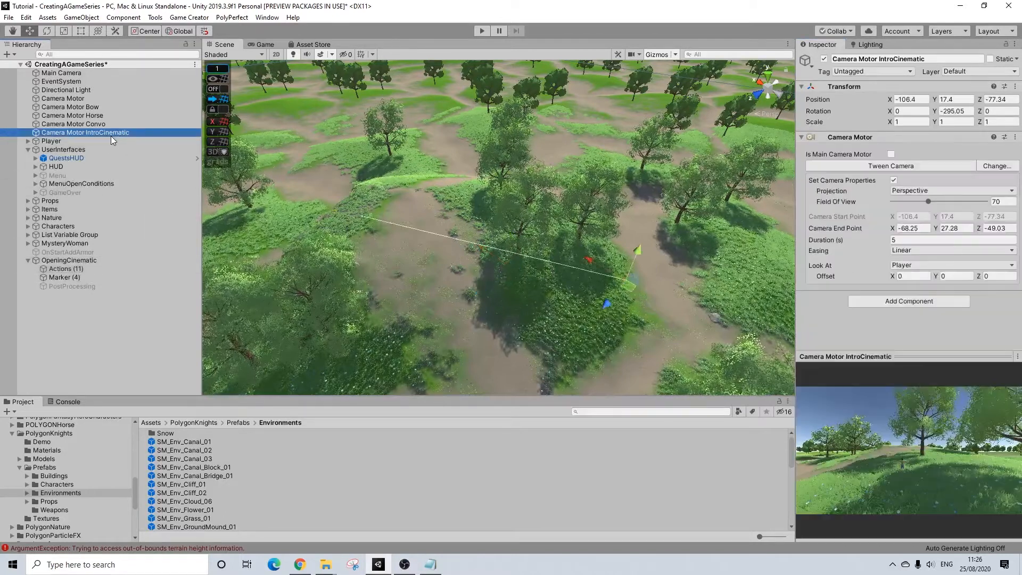
pyautogui.click(908, 266)
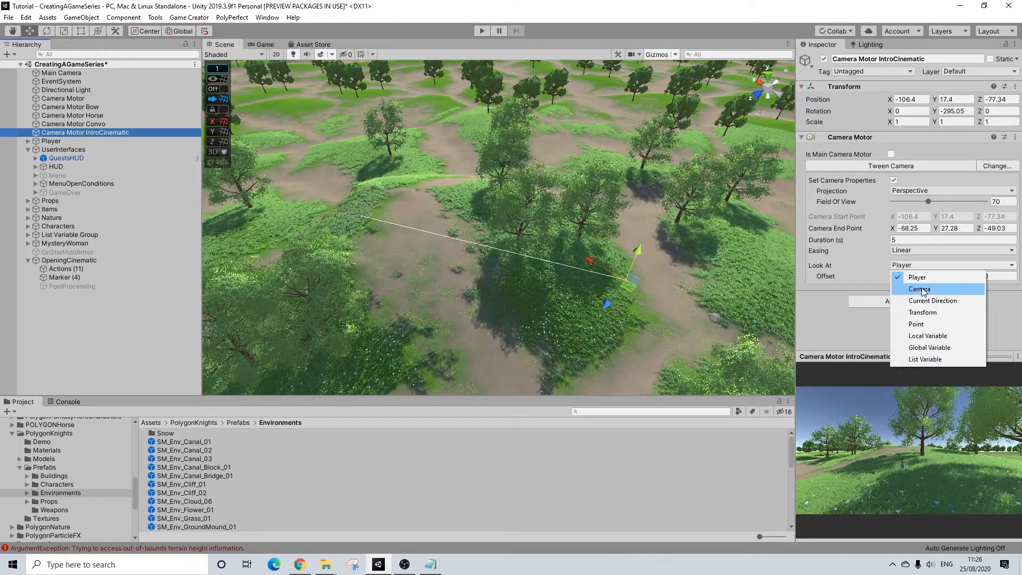
pyautogui.click(930, 301)
pyautogui.click(913, 265)
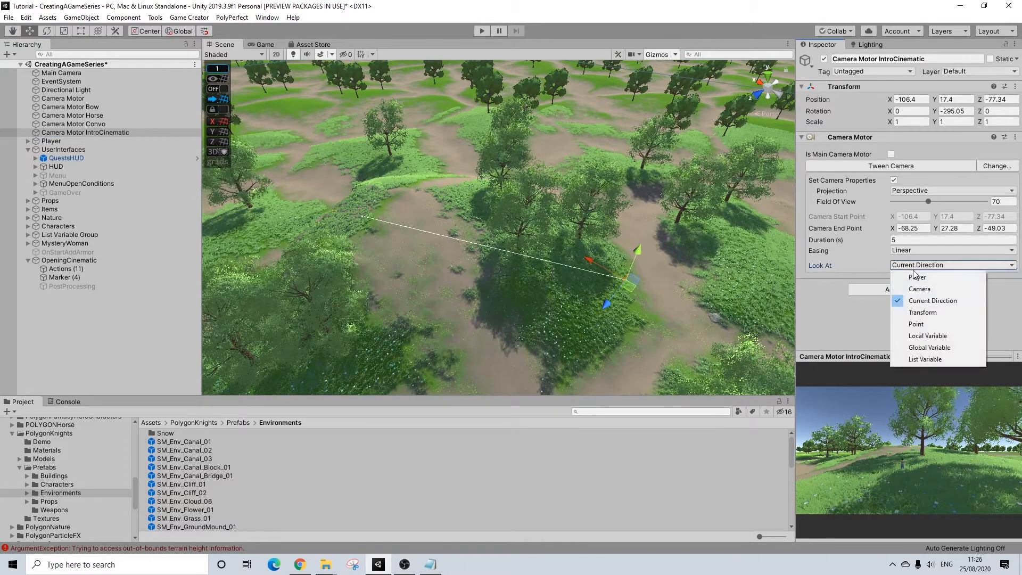
pyautogui.click(918, 289)
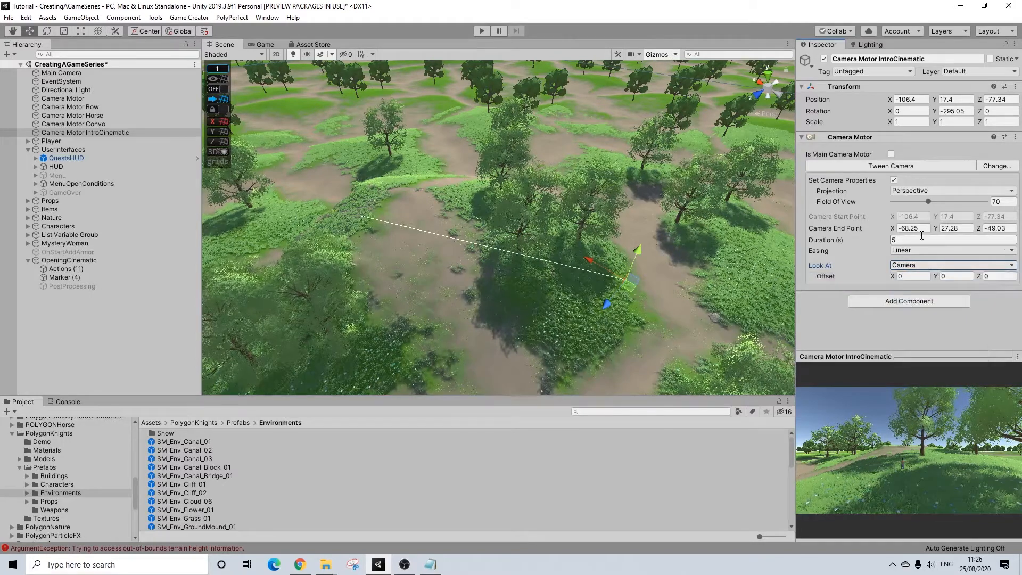
# Set the intro camera motor's tween duration to 10 seconds and play-test the cinematic.
pyautogui.click(915, 240)
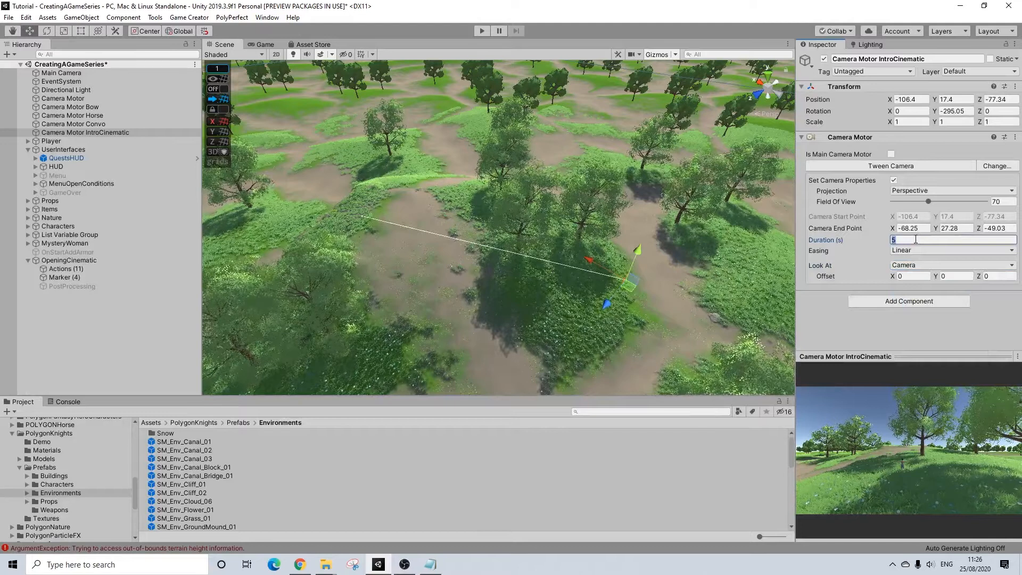
pyautogui.write('10')
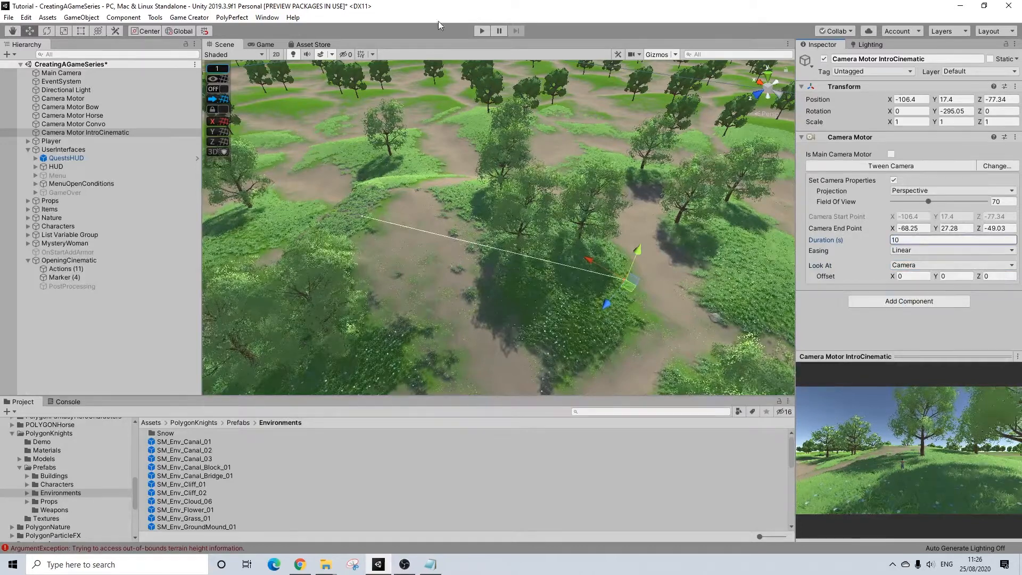
pyautogui.click(479, 30)
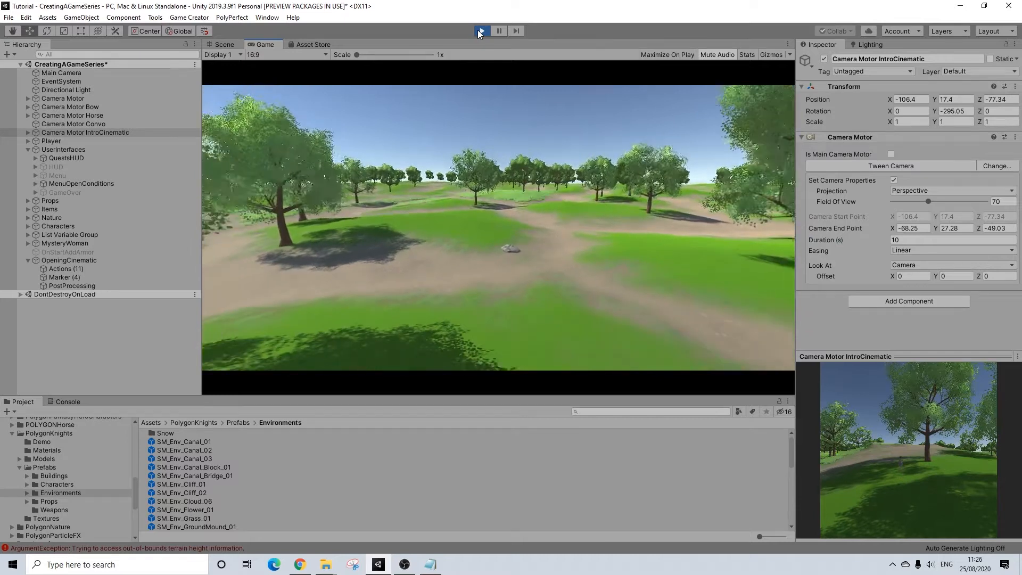
pyautogui.click(485, 30)
# Set the intro camera motor's Look At to Current Direction and play-test the cinematic.
pyautogui.click(918, 265)
pyautogui.click(920, 301)
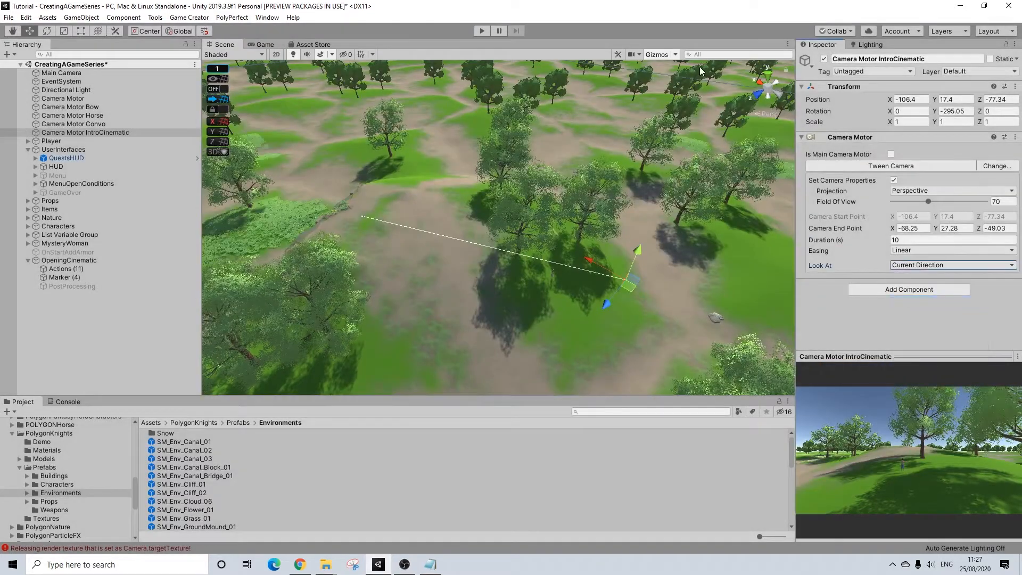
pyautogui.click(479, 30)
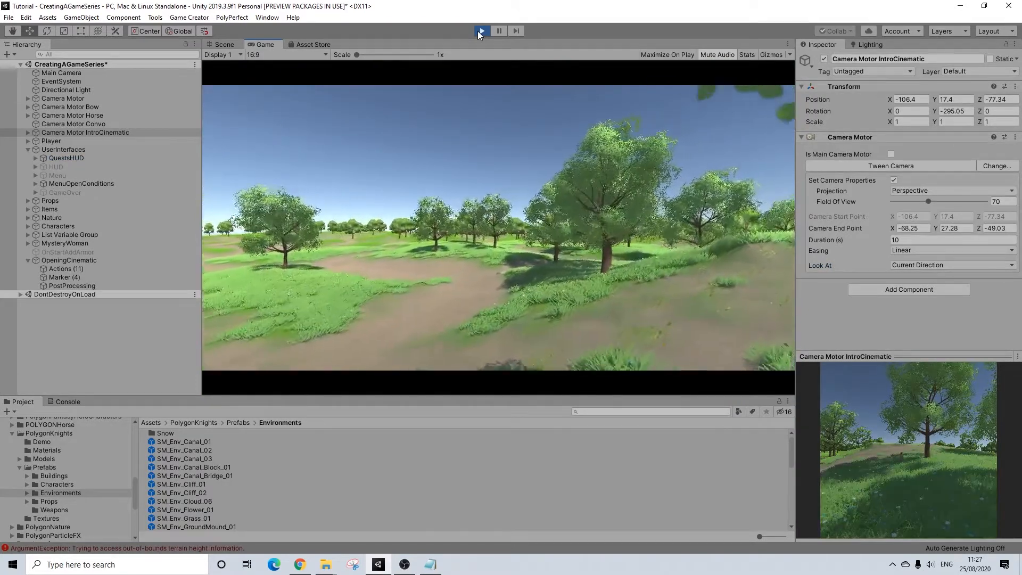
pyautogui.click(479, 31)
# Set the intro camera motor's Look At to Player with a Y offset of 2 and play-test the cinematic.
pyautogui.click(911, 267)
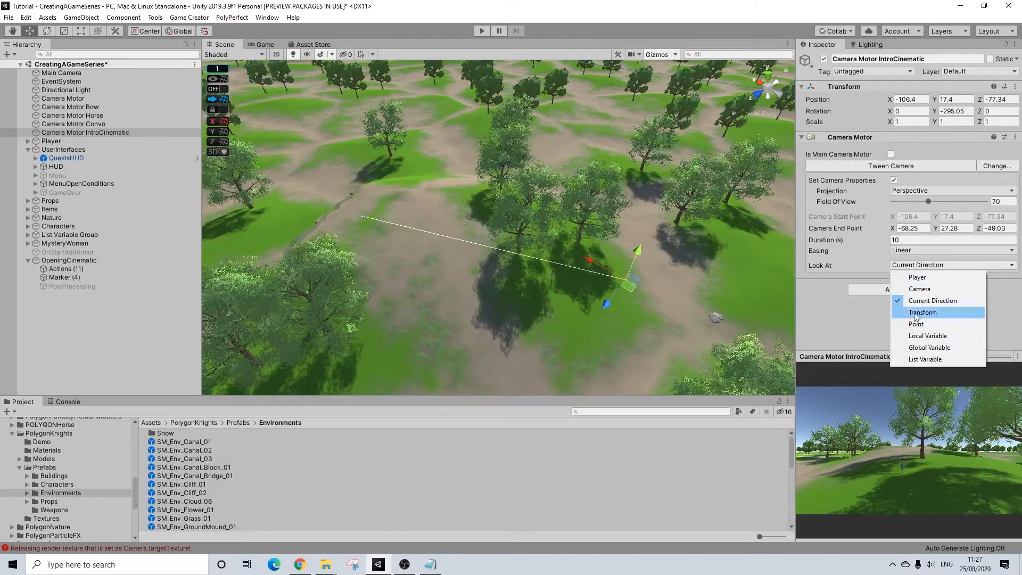
pyautogui.click(917, 279)
pyautogui.click(958, 276)
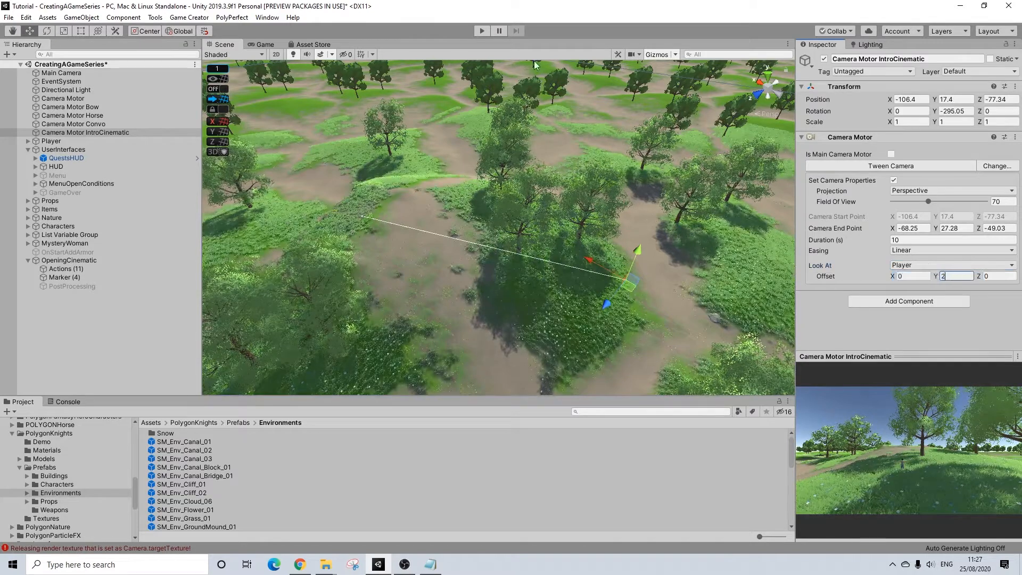
pyautogui.click(480, 32)
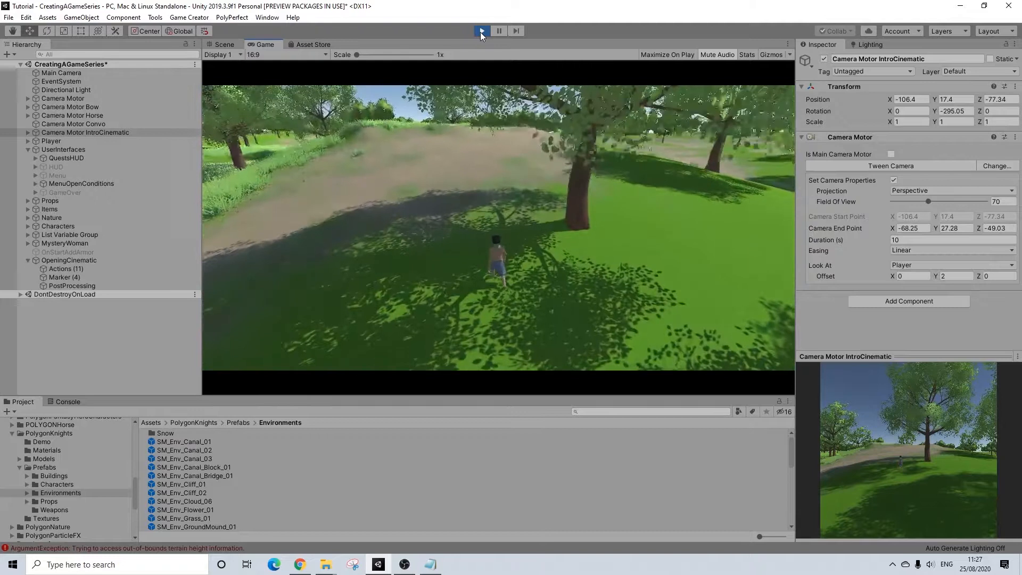
pyautogui.click(481, 31)
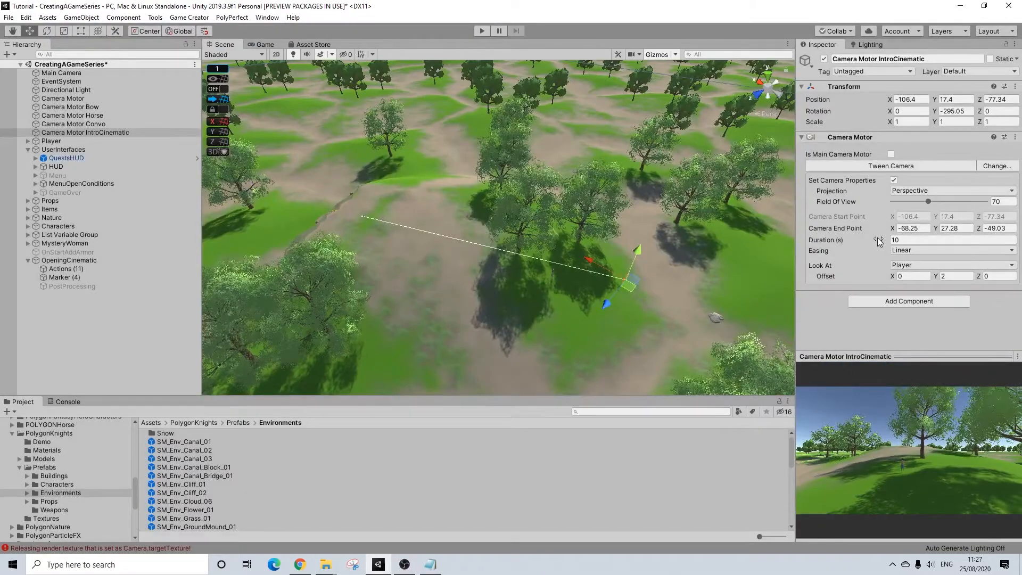
# Set the intro camera motor's tween duration to 20 seconds and play-test the full opening cinematic.
pyautogui.click(908, 241)
pyautogui.press('BackSpace')
pyautogui.press('BackSpace')
pyautogui.write('0')
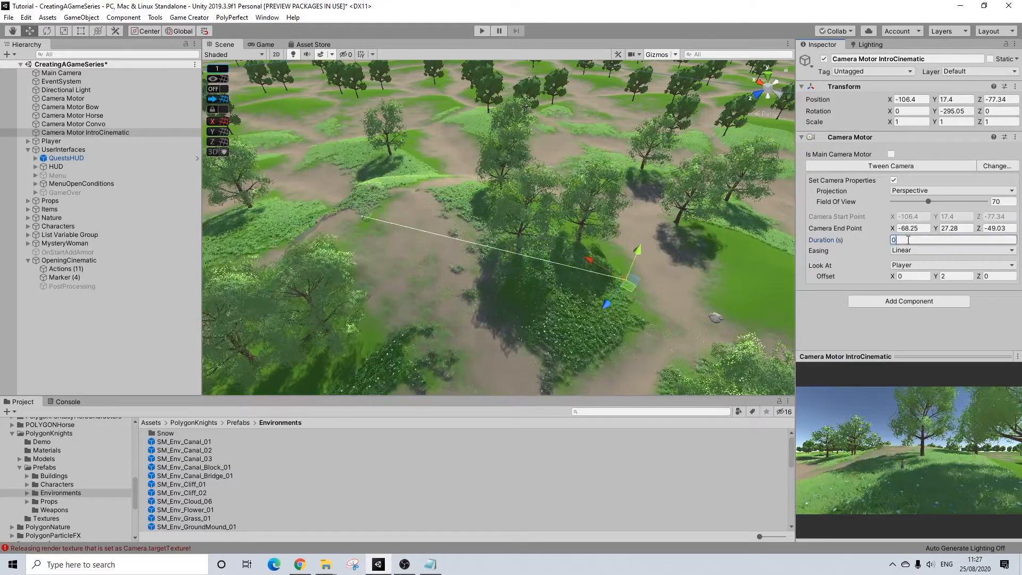
pyautogui.press('BackSpace')
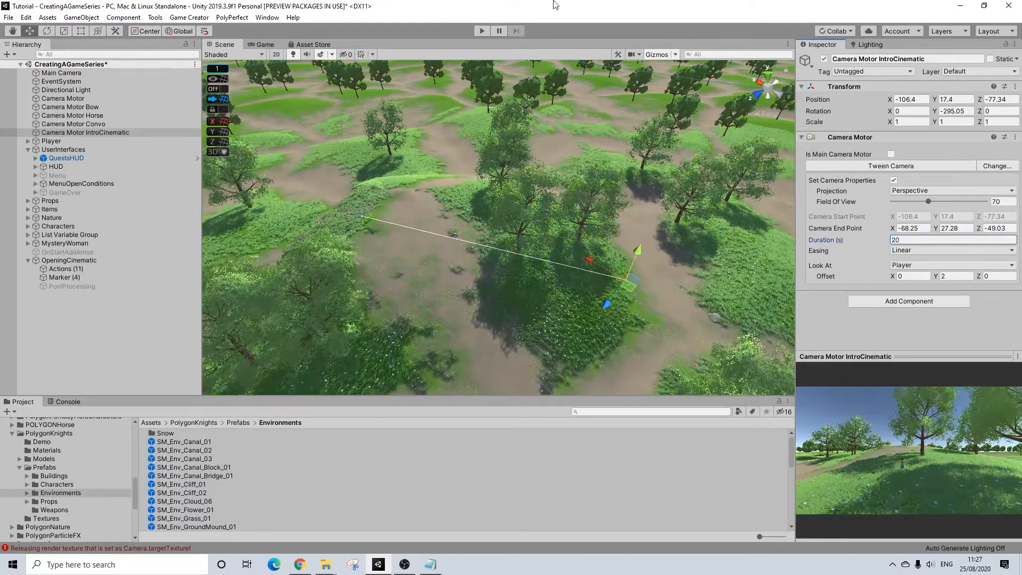
pyautogui.click(479, 32)
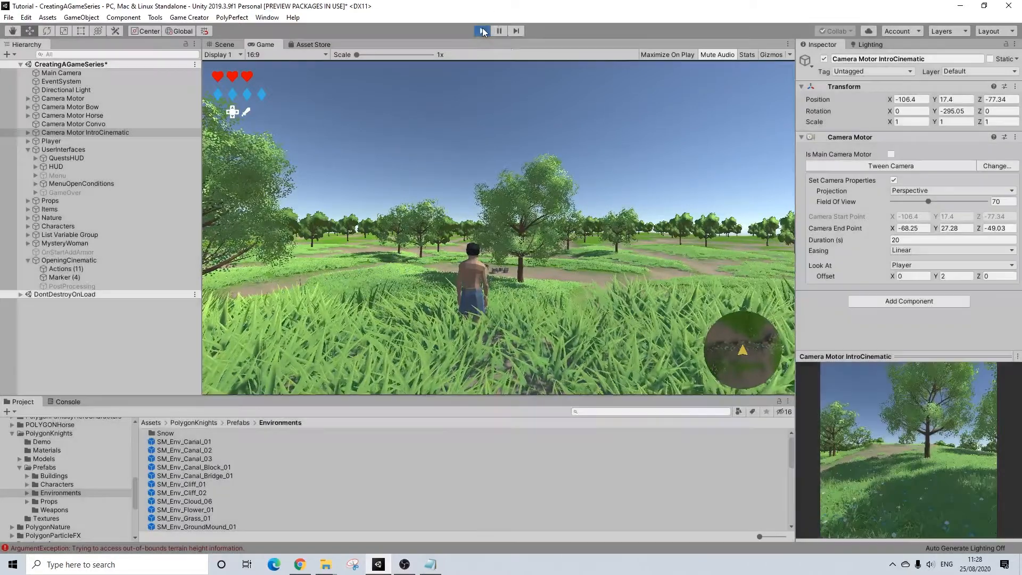
pyautogui.click(482, 31)
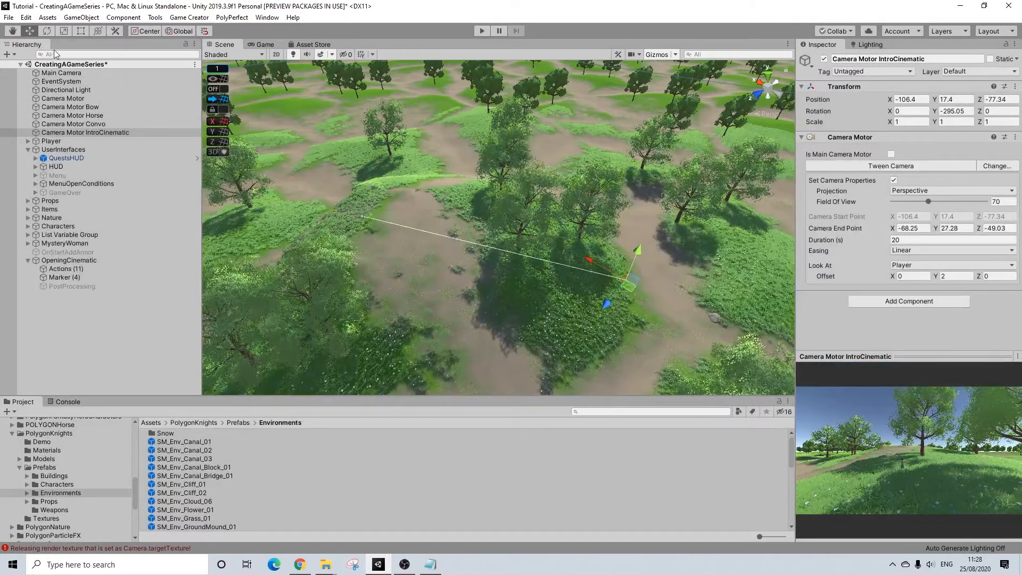
pyautogui.click(81, 135)
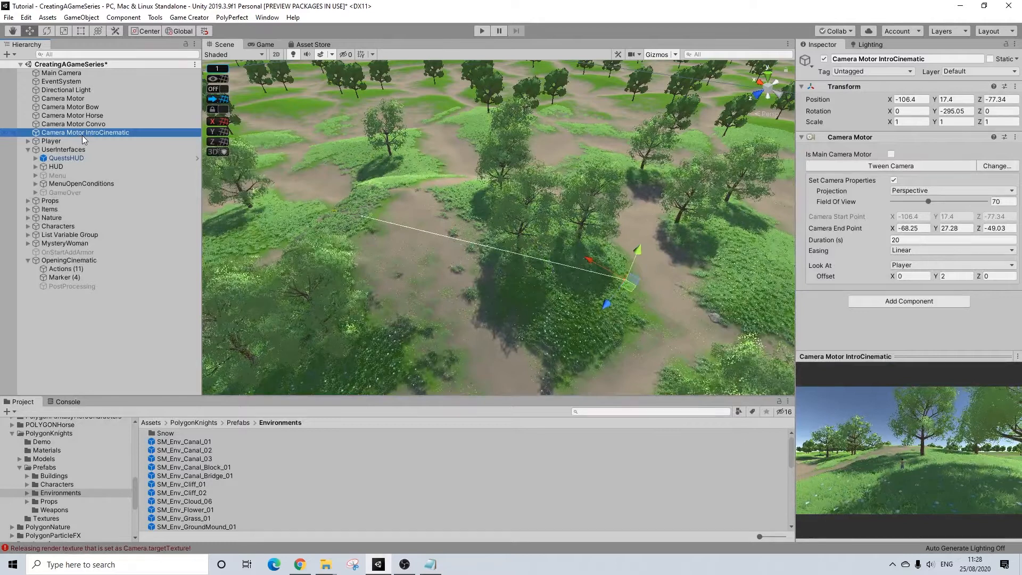
# Duplicate Camera Motor IntroCinematic, place the copy below the original, and set its position to its camera end point: -68.25, 27.28, -49.03.
pyautogui.hotkey('ctrl', 'd')
pyautogui.moveTo(107, 295); pyautogui.dragTo(117, 141)
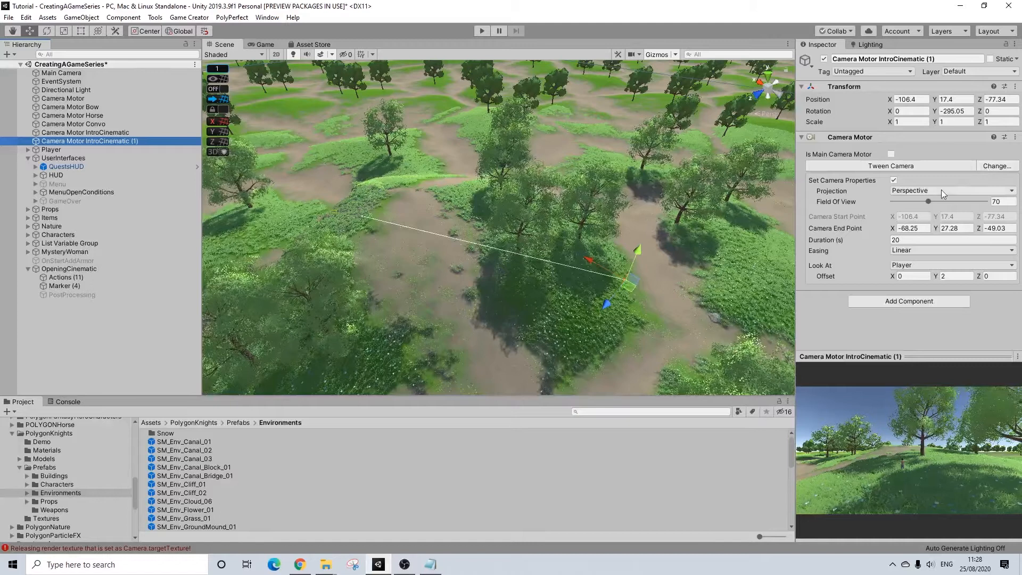
pyautogui.click(912, 229)
pyautogui.hotkey('ctrl', 'c')
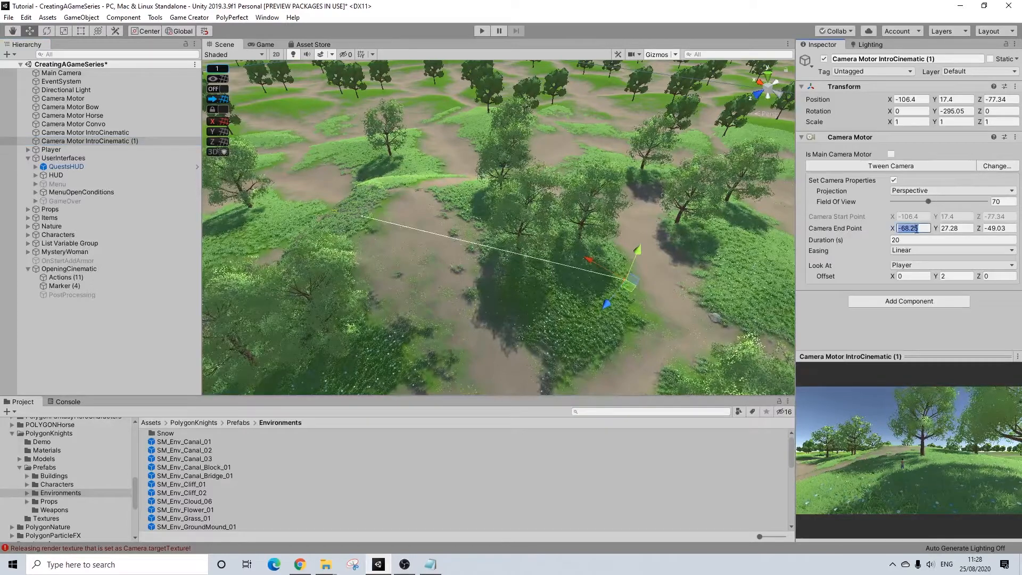
pyautogui.click(912, 99)
pyautogui.hotkey('ctrl', 'v')
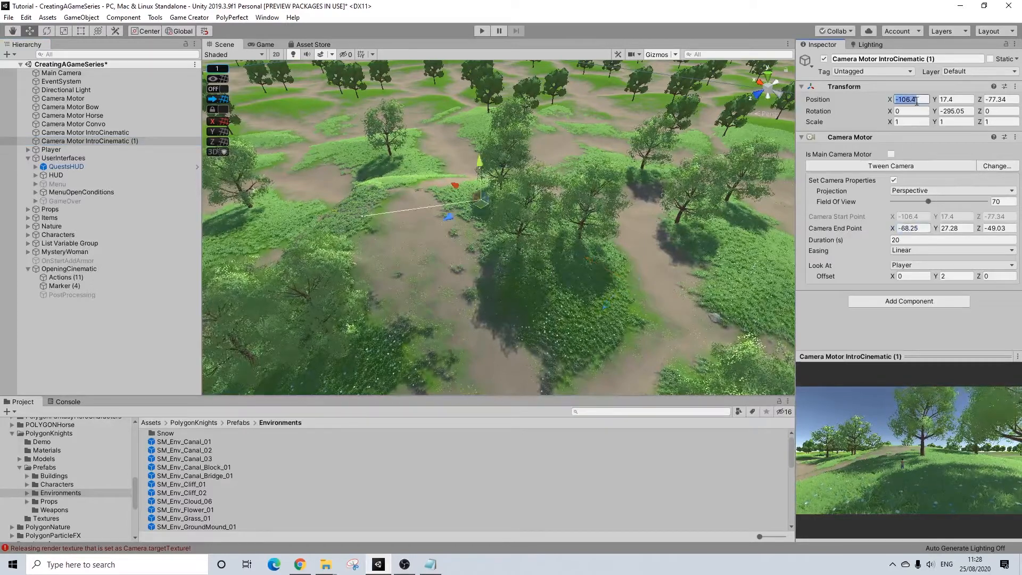
pyautogui.click(948, 229)
pyautogui.hotkey('ctrl', 'c')
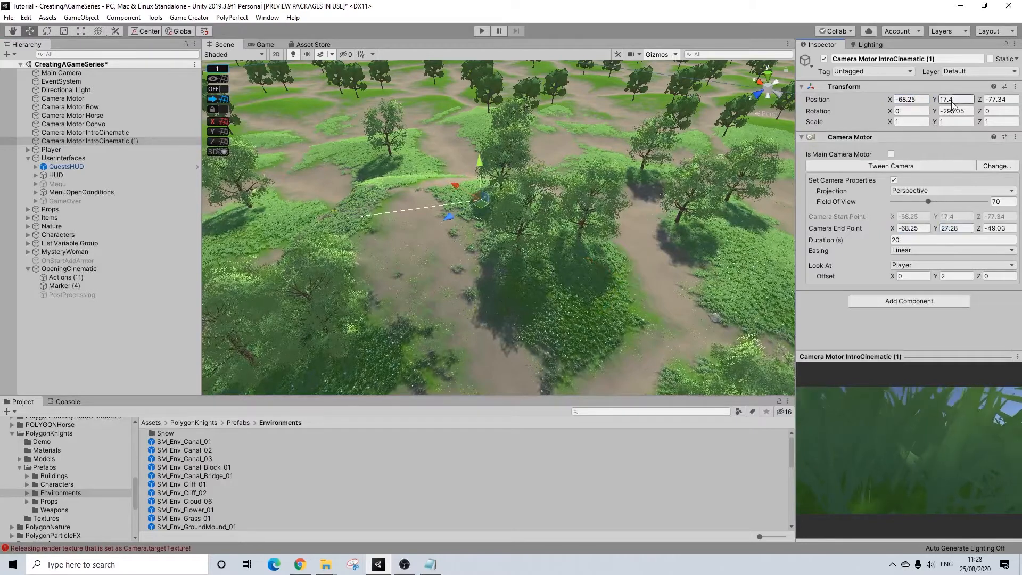
pyautogui.click(954, 100)
pyautogui.hotkey('ctrl', 'v')
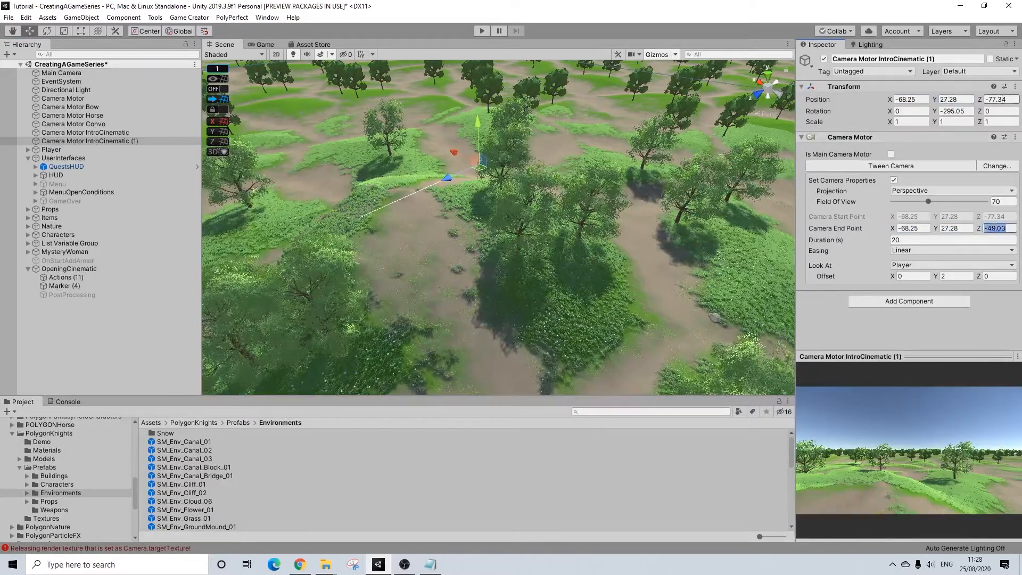
pyautogui.click(1001, 100)
pyautogui.hotkey('ctrl', 'v')
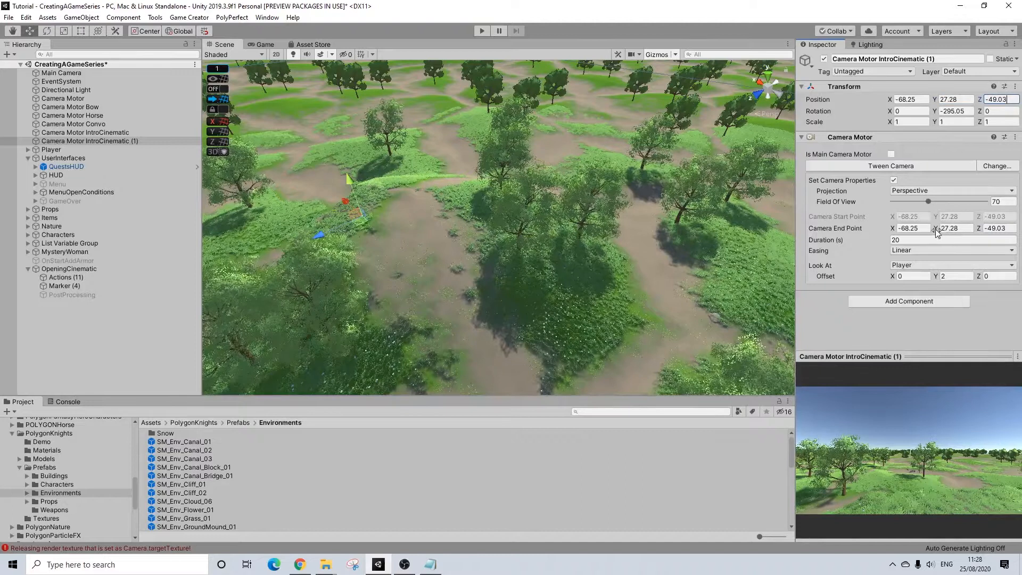
pyautogui.click(430, 564)
pyautogui.click(802, 226)
pyautogui.click(919, 251)
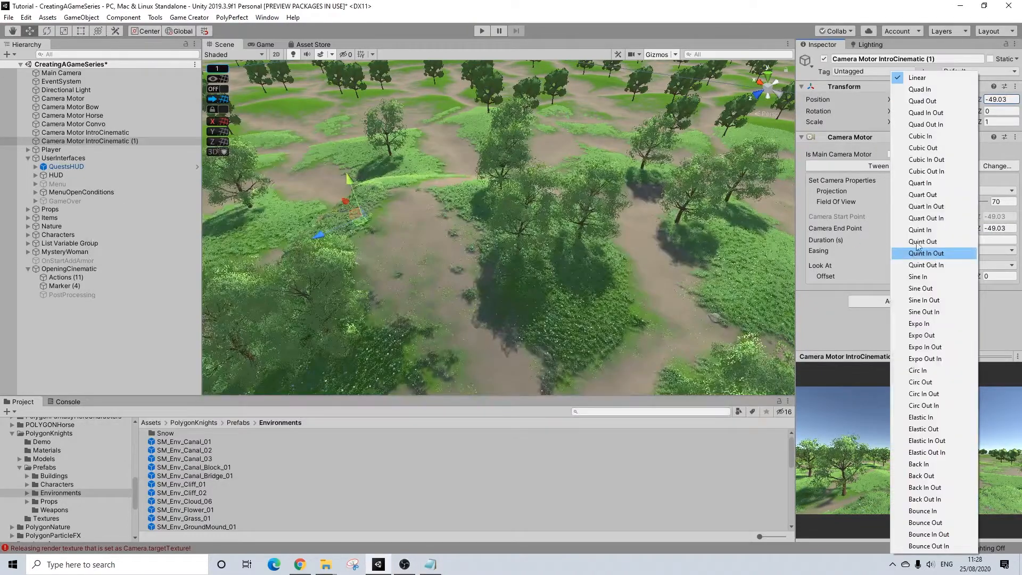
pyautogui.click(884, 225)
# Replace the coordinates noted in Notepad with the duplicated motor's camera end point: -68.25, 27.28, -49.03.
pyautogui.click(910, 228)
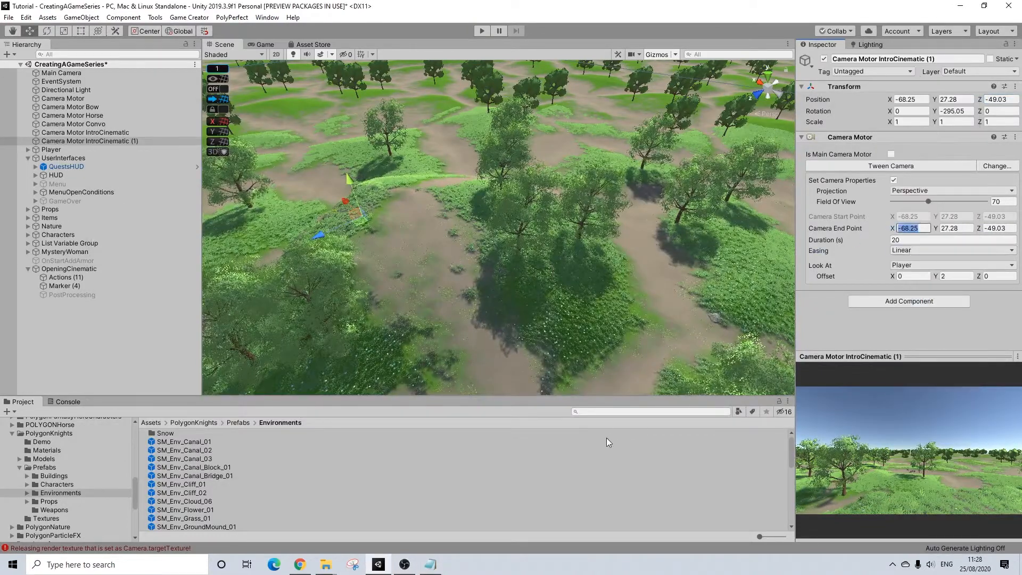
pyautogui.click(430, 564)
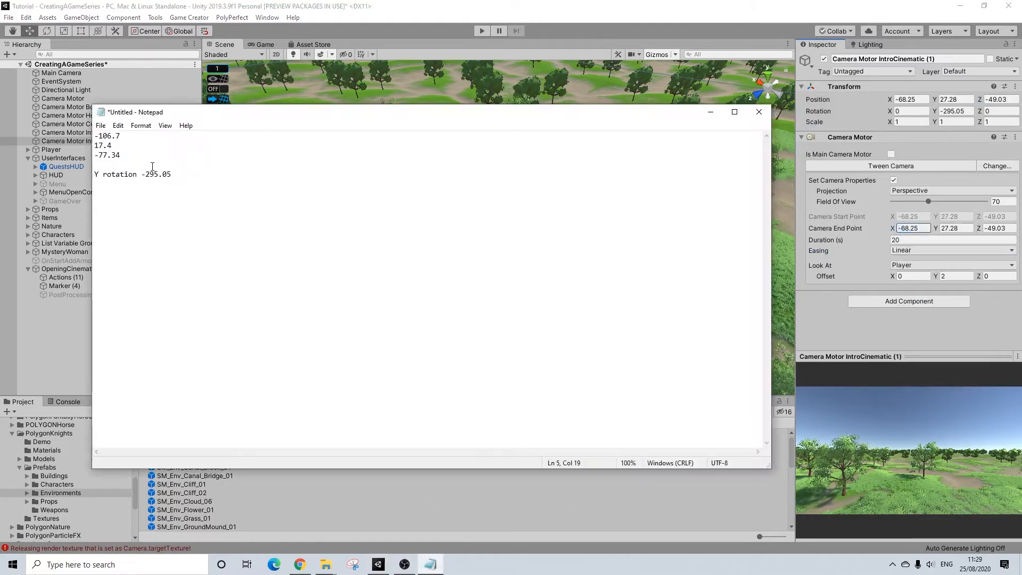
pyautogui.moveTo(132, 136); pyautogui.dragTo(11, 133)
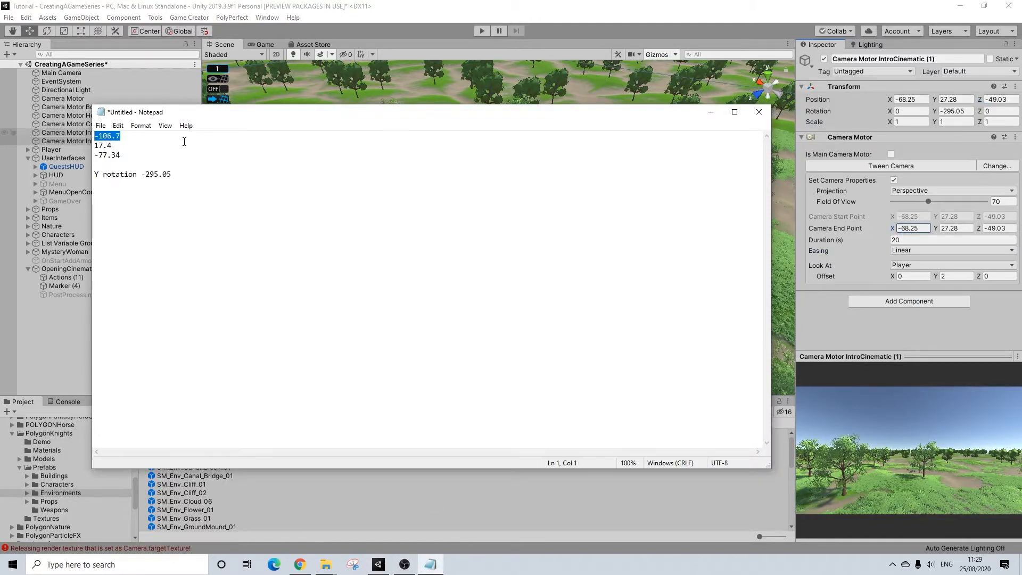
pyautogui.click(953, 228)
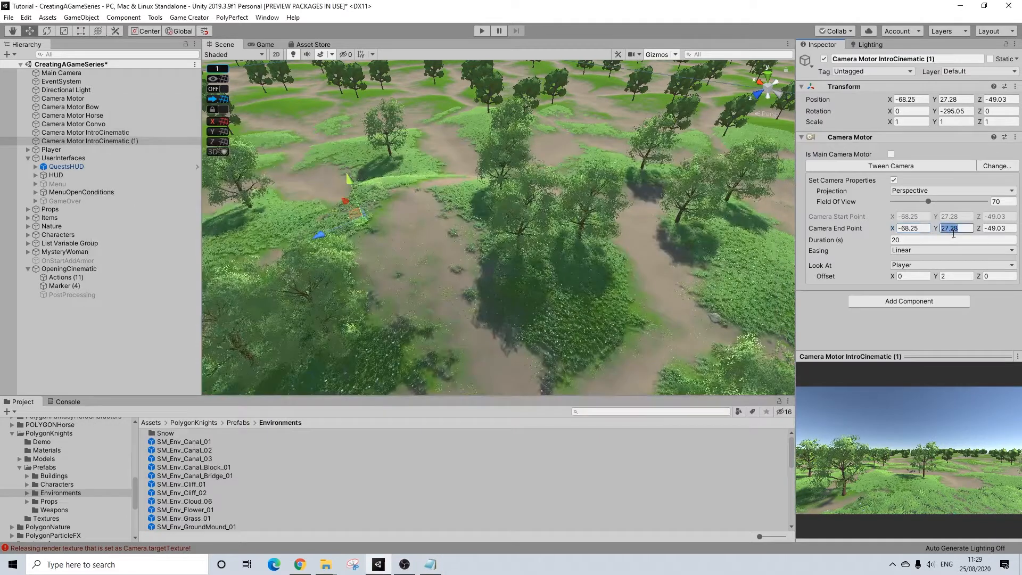
pyautogui.click(430, 564)
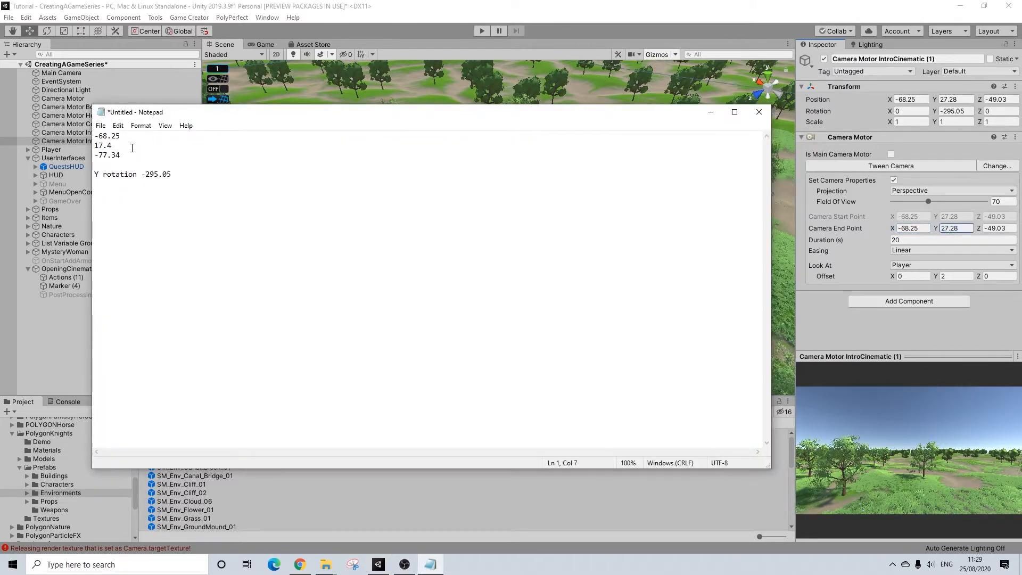
pyautogui.click(995, 228)
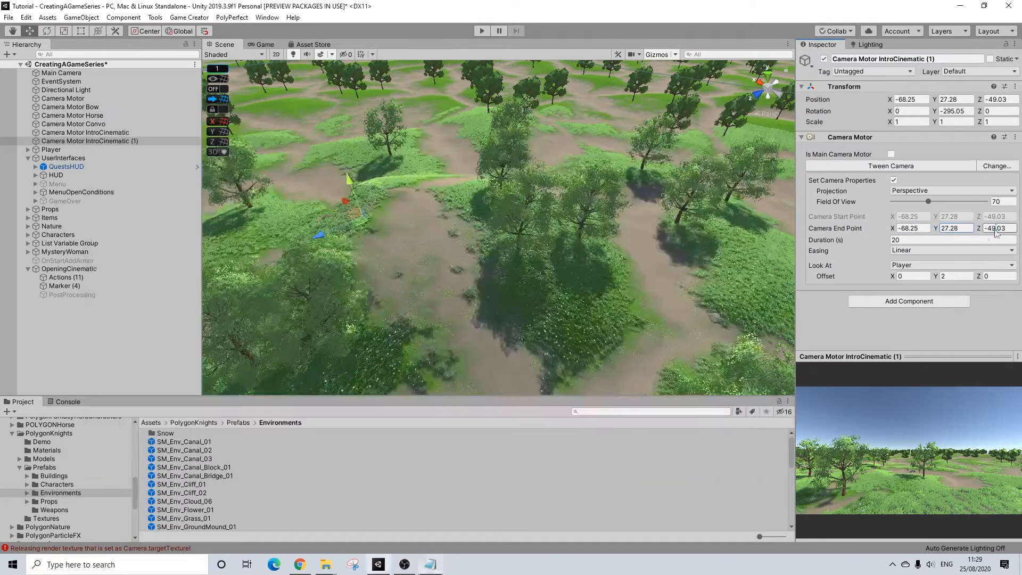
pyautogui.click(430, 564)
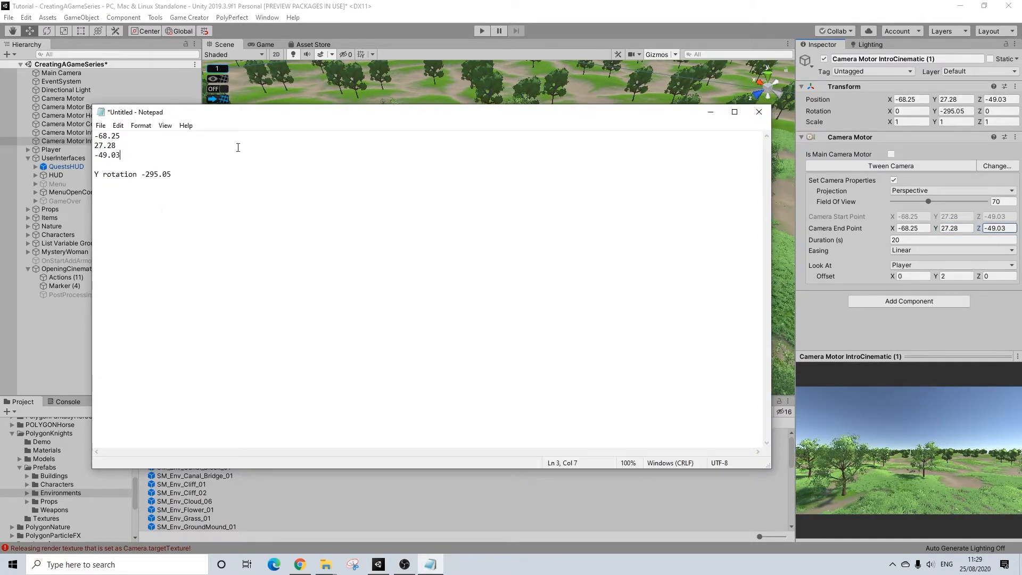
pyautogui.click(710, 112)
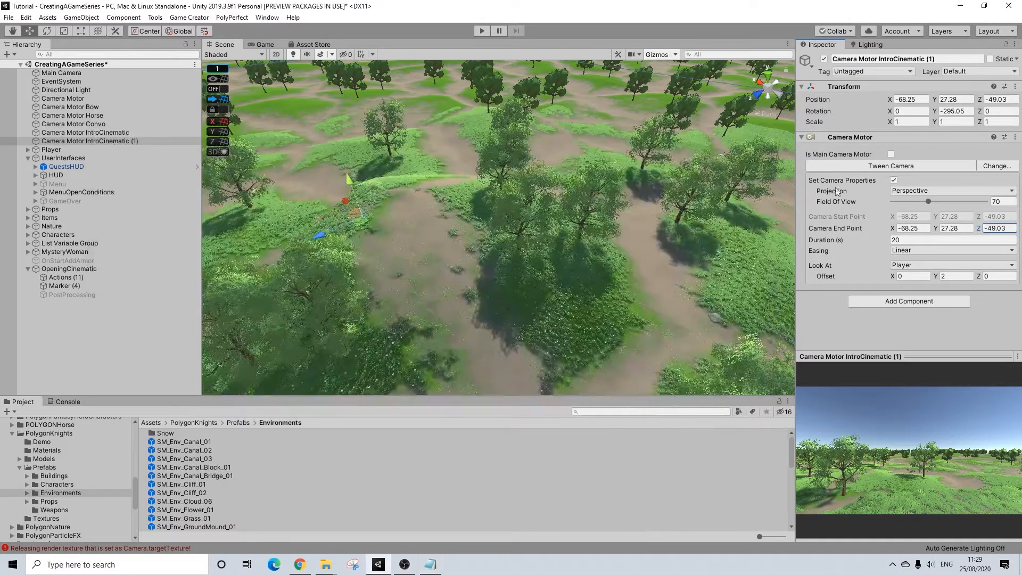
# Change the duplicated camera motor to a Fixed Camera and enable its camera properties with a field of view of 70.
pyautogui.click(1000, 166)
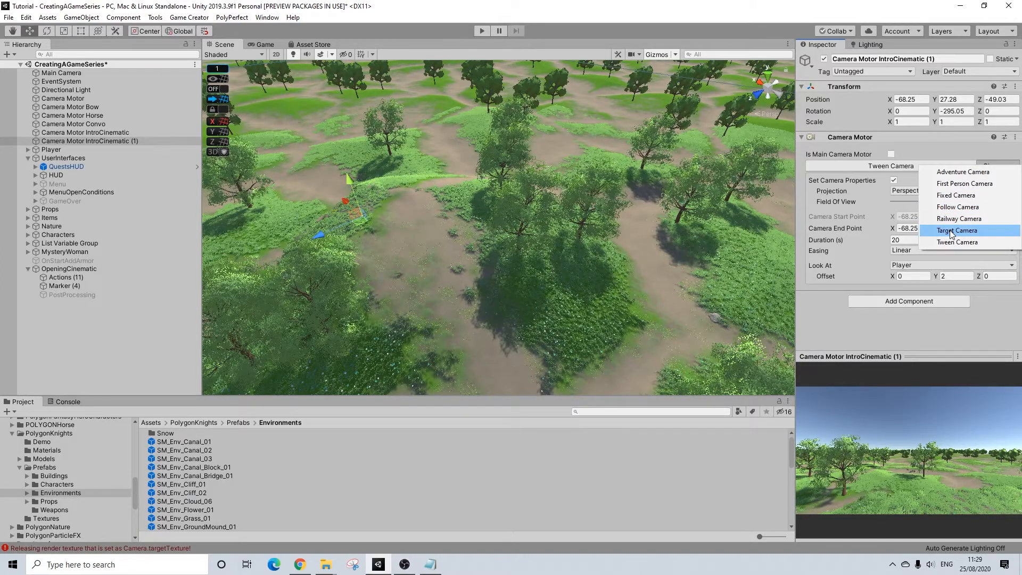
pyautogui.click(953, 233)
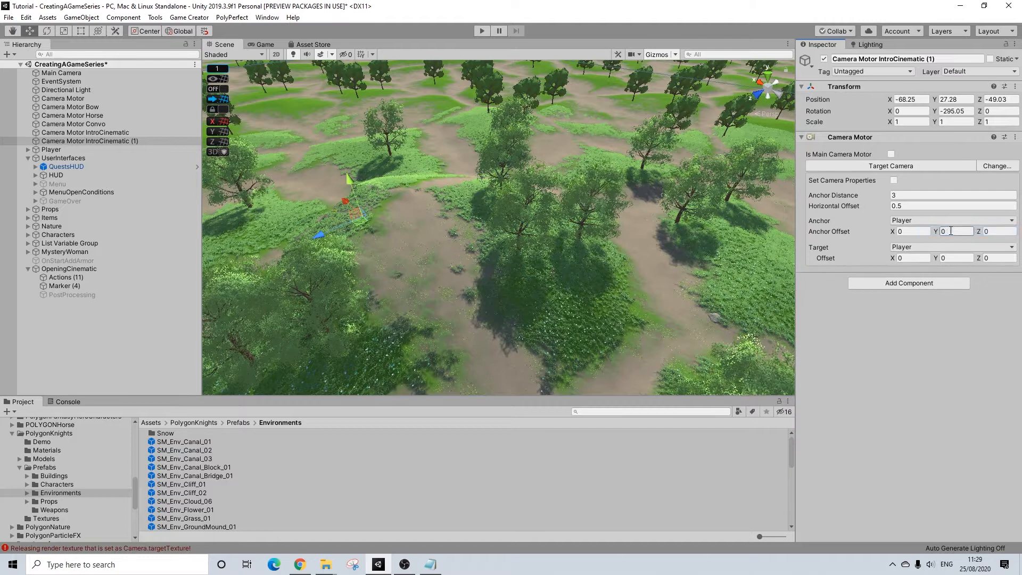
pyautogui.click(979, 166)
pyautogui.click(957, 197)
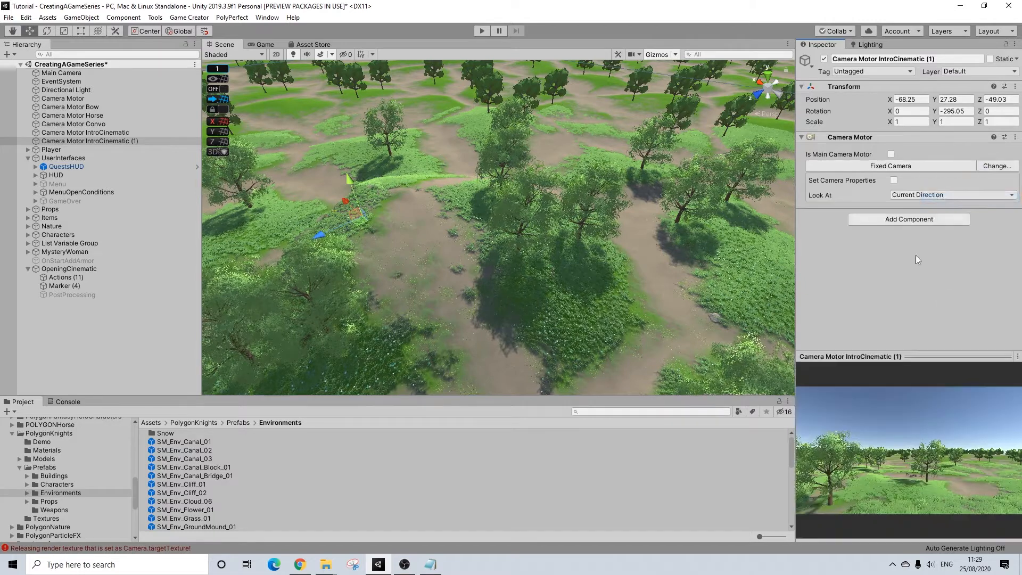
pyautogui.click(895, 180)
pyautogui.click(999, 202)
pyautogui.write('70')
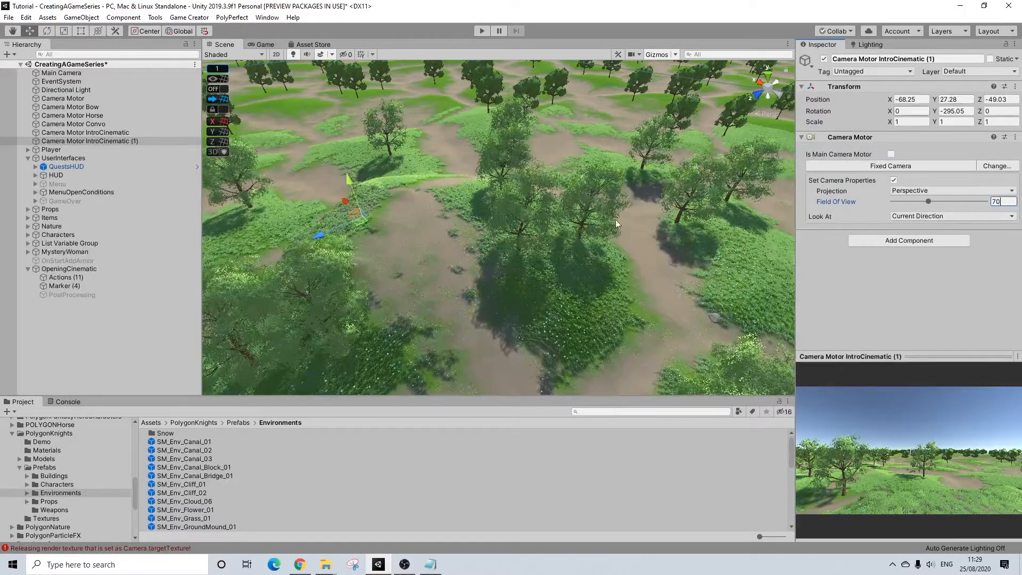
pyautogui.click(439, 569)
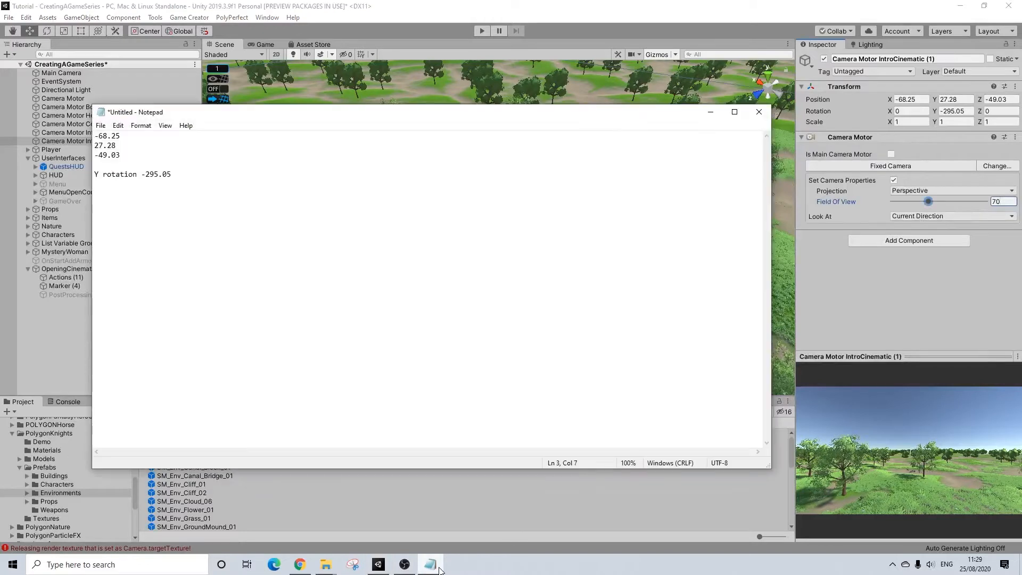
pyautogui.click(439, 570)
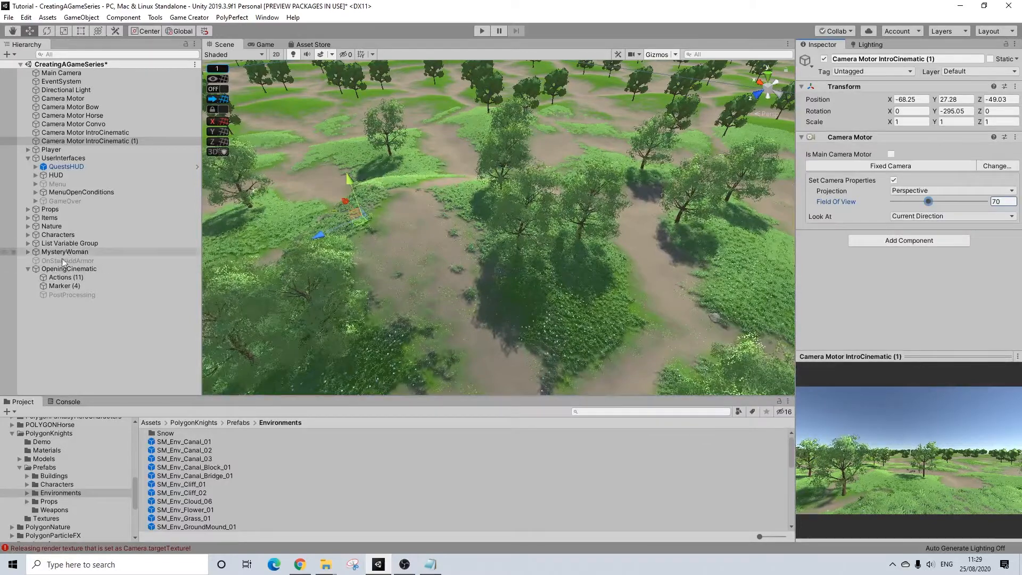
# In Actions (11), add a Change Camera action after the 0.1-second wait, using Camera Motor IntroCinematic (1) with a transition time of 0.5.
pyautogui.click(64, 278)
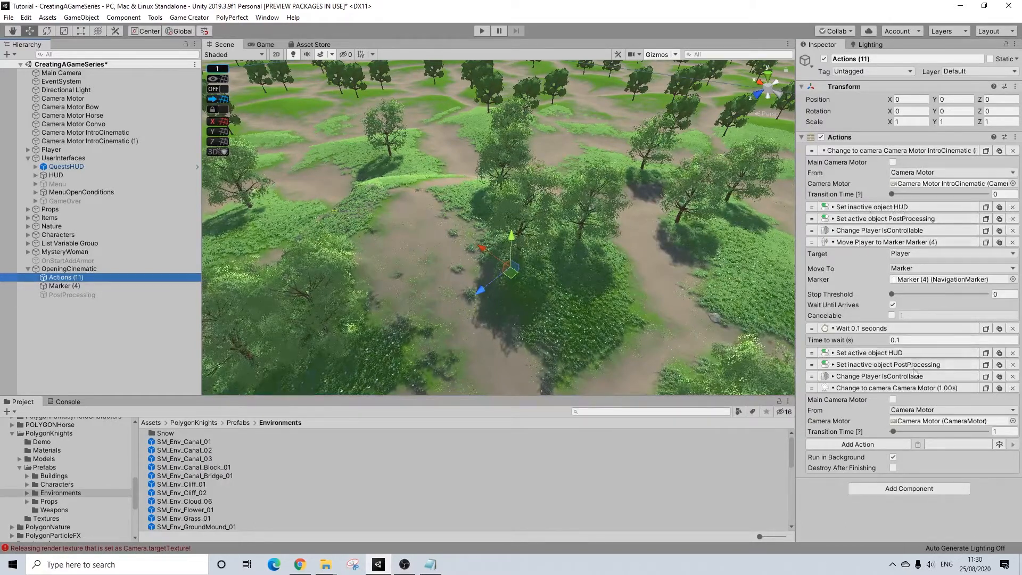
pyautogui.click(875, 444)
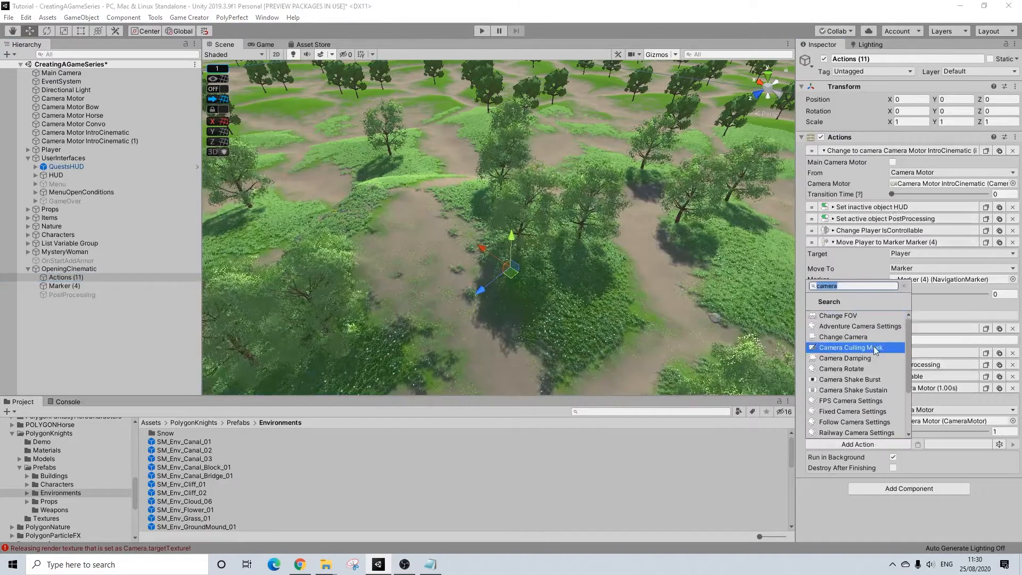
pyautogui.click(847, 337)
pyautogui.moveTo(809, 446); pyautogui.dragTo(822, 351)
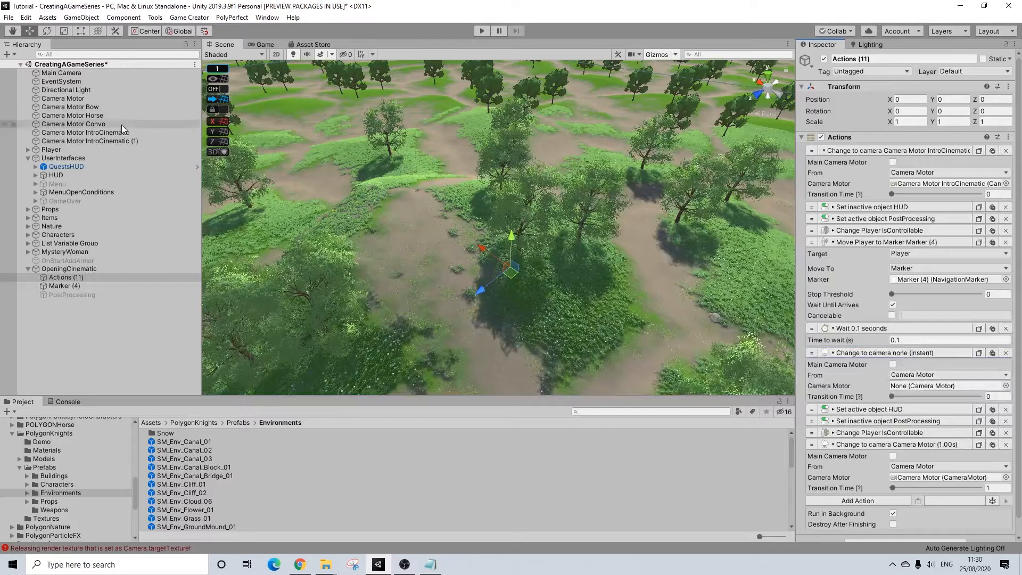
pyautogui.moveTo(107, 141); pyautogui.dragTo(980, 388)
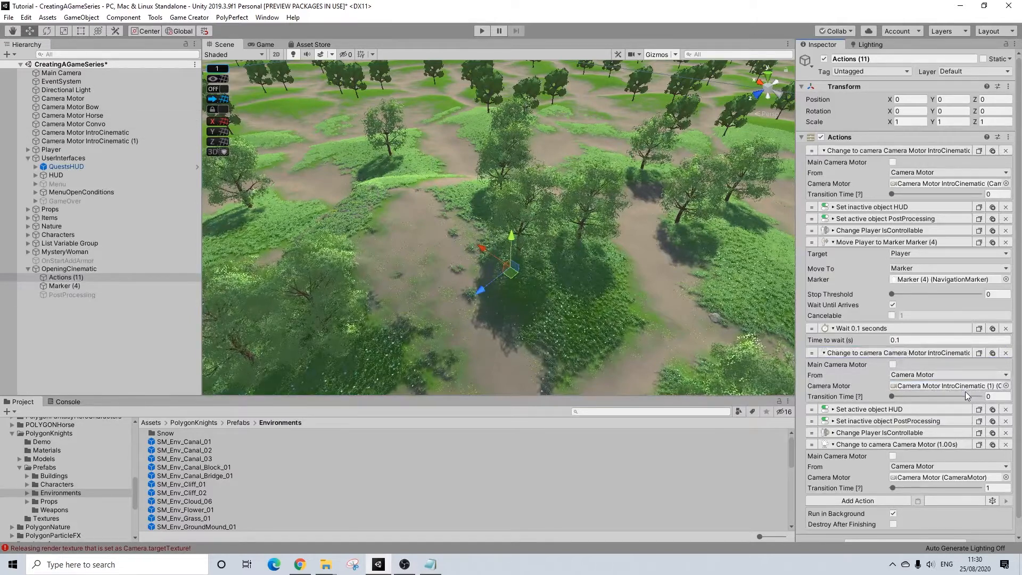
pyautogui.click(993, 396)
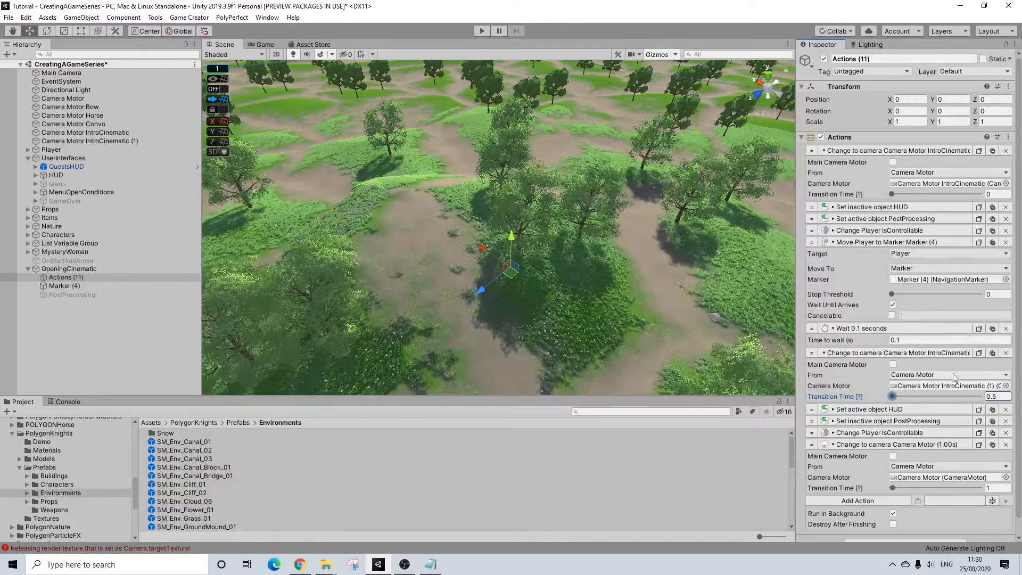
# Duplicate the Wait action, place the copy after the change to Camera Motor IntroCinematic (1), and set it to 5 seconds.
pyautogui.click(864, 330)
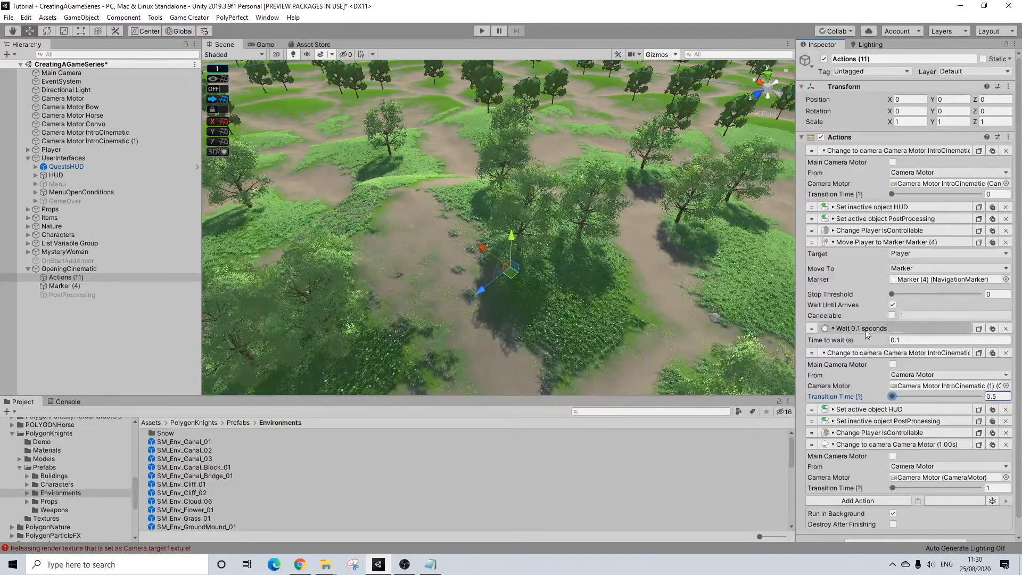
pyautogui.click(862, 244)
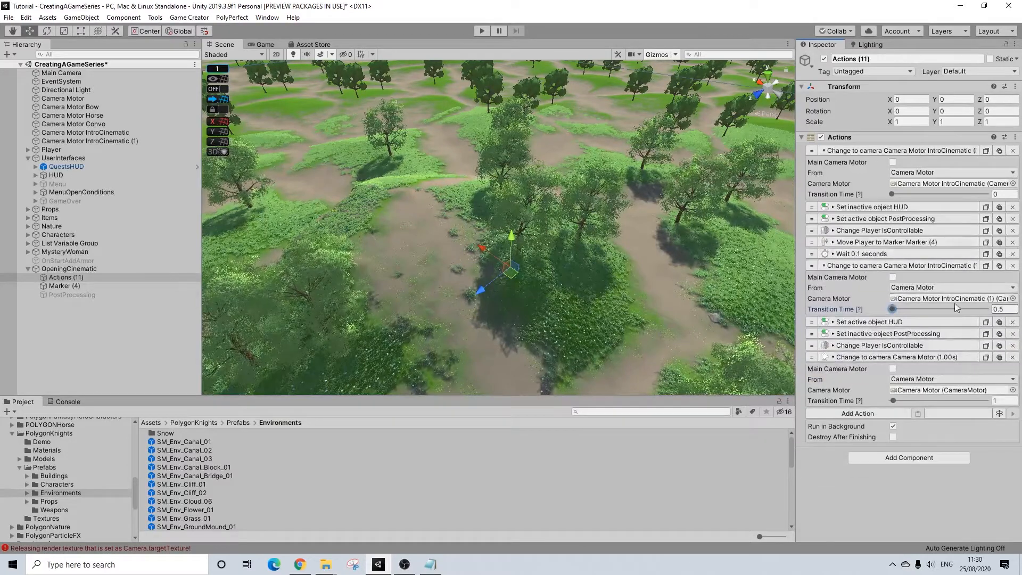
pyautogui.click(1000, 254)
pyautogui.moveTo(811, 287); pyautogui.dragTo(817, 341)
pyautogui.click(935, 333)
pyautogui.press('BackSpace')
pyautogui.write('2')
pyautogui.press('Return')
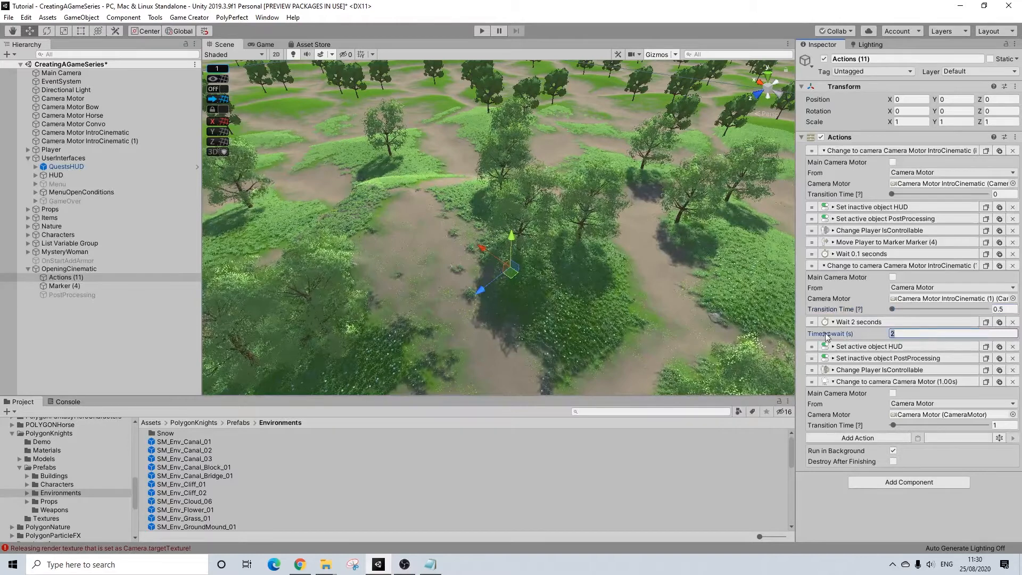
pyautogui.write('5')
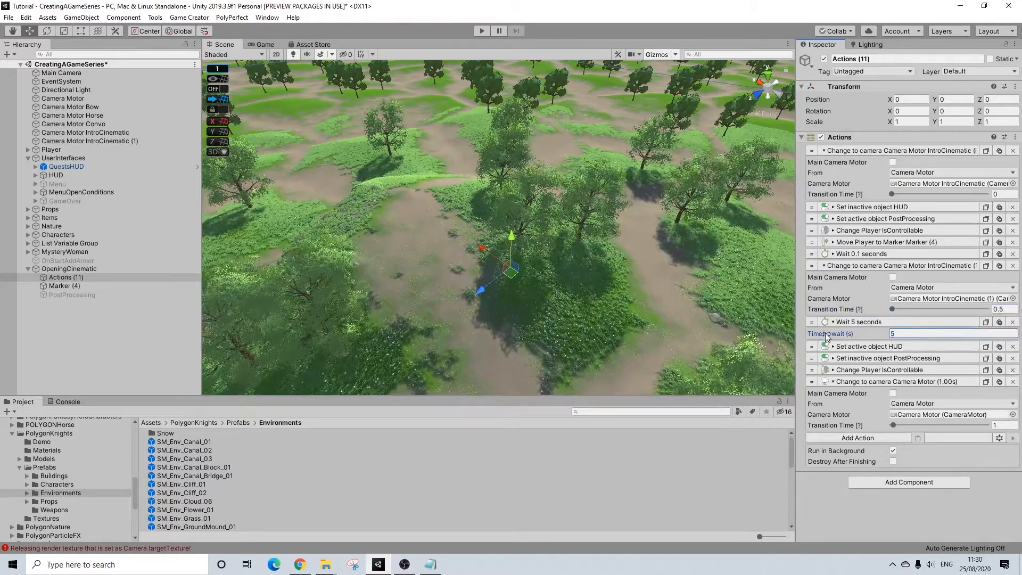
pyautogui.click(862, 322)
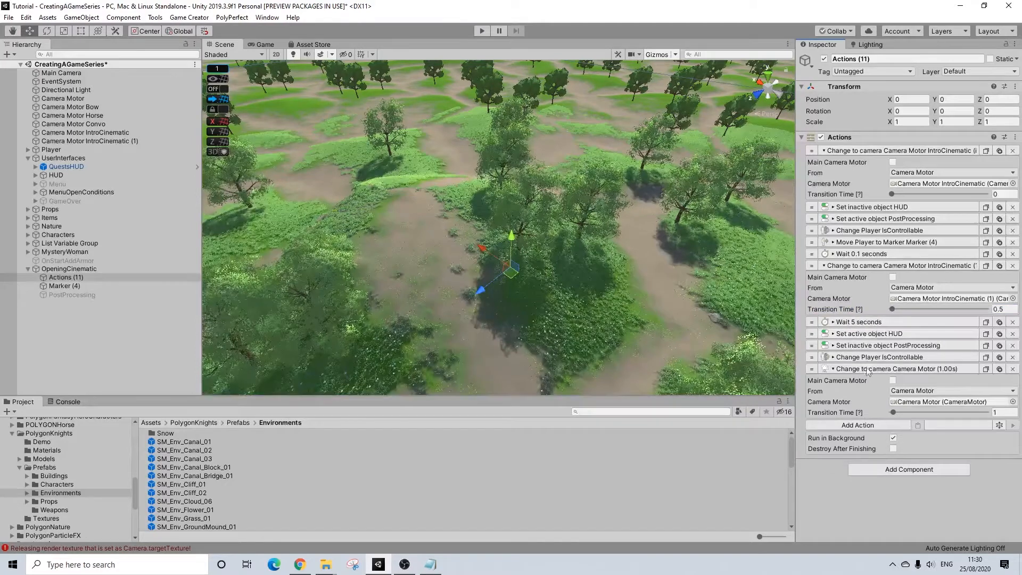
# Move the final change to Camera Motor action directly after the 5-second wait, ahead of the HUD activation.
pyautogui.moveTo(811, 369); pyautogui.dragTo(810, 327)
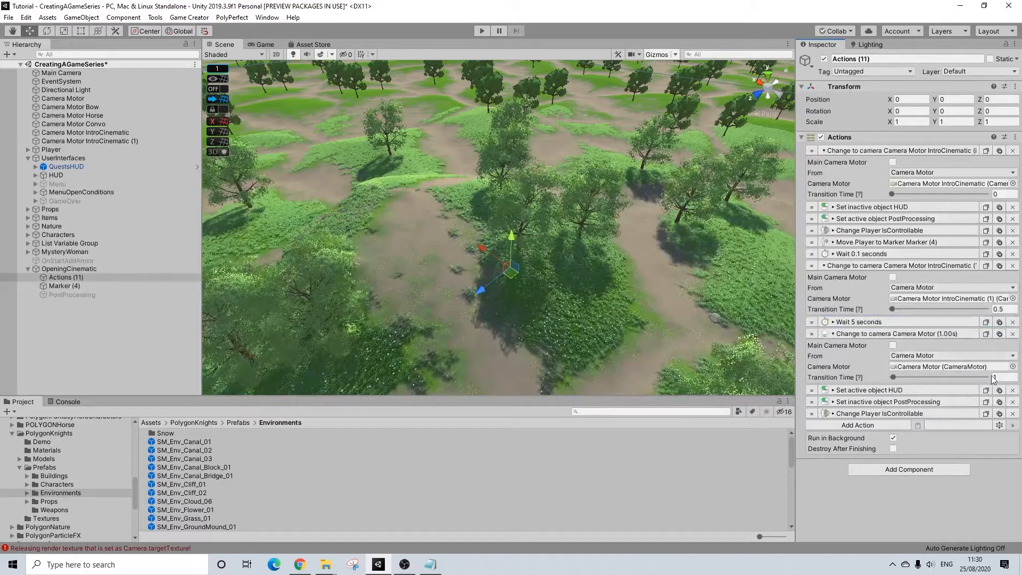
pyautogui.click(73, 268)
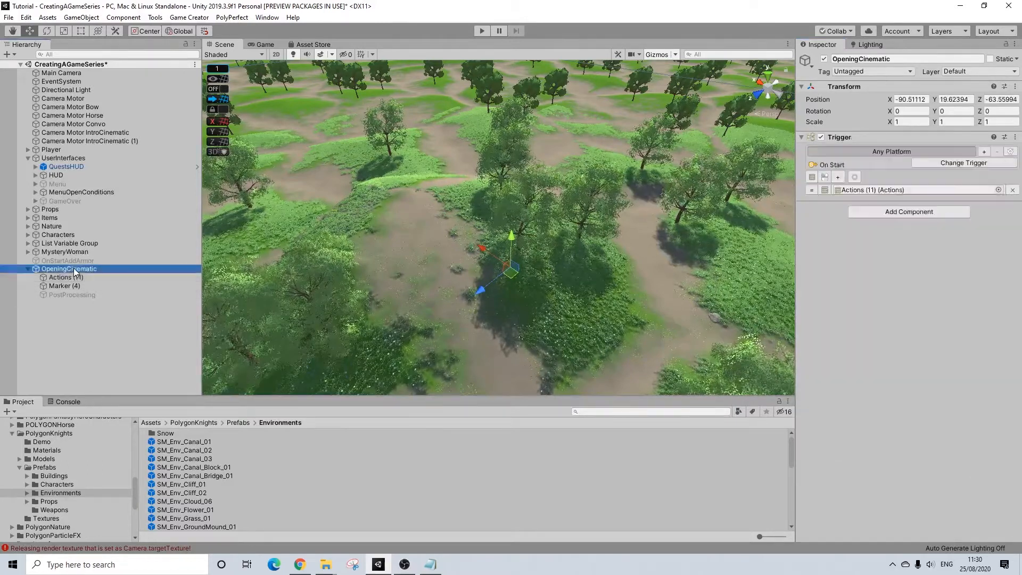
pyautogui.click(67, 285)
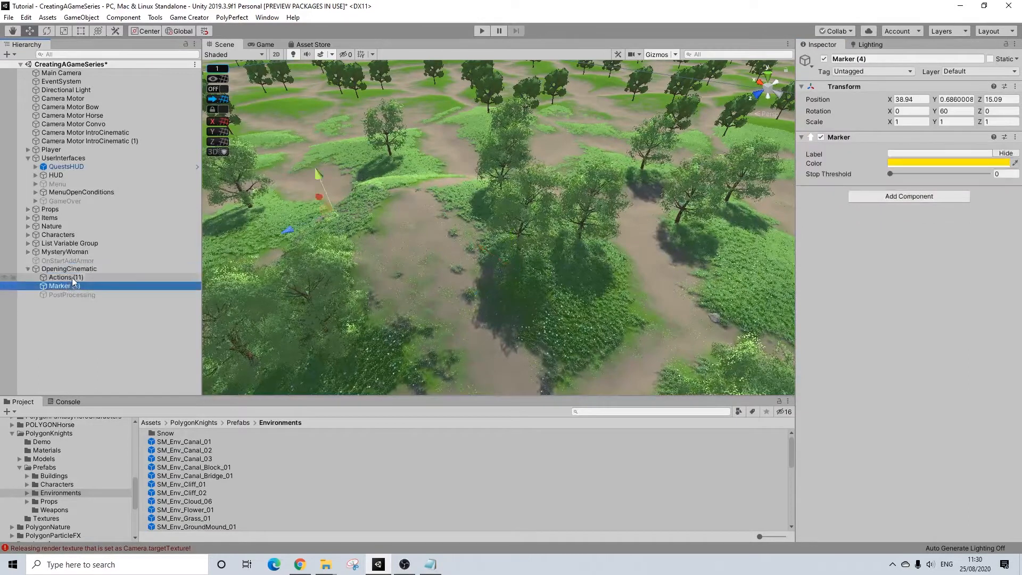
pyautogui.click(72, 277)
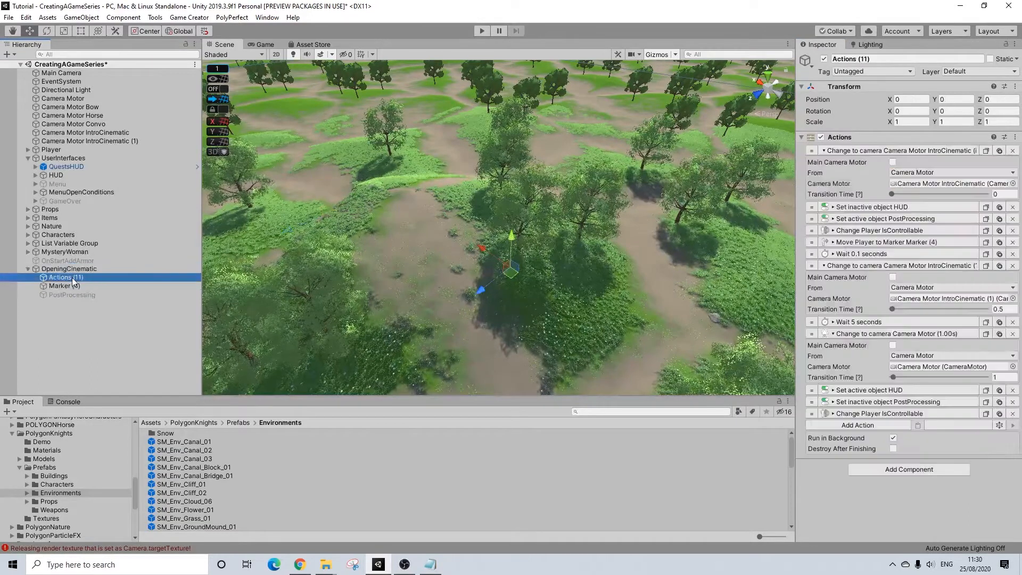
# In Actions (11), add a Rotate Fixed Camera action from ActionPack2 and place it directly before the 5-second wait.
pyautogui.click(857, 425)
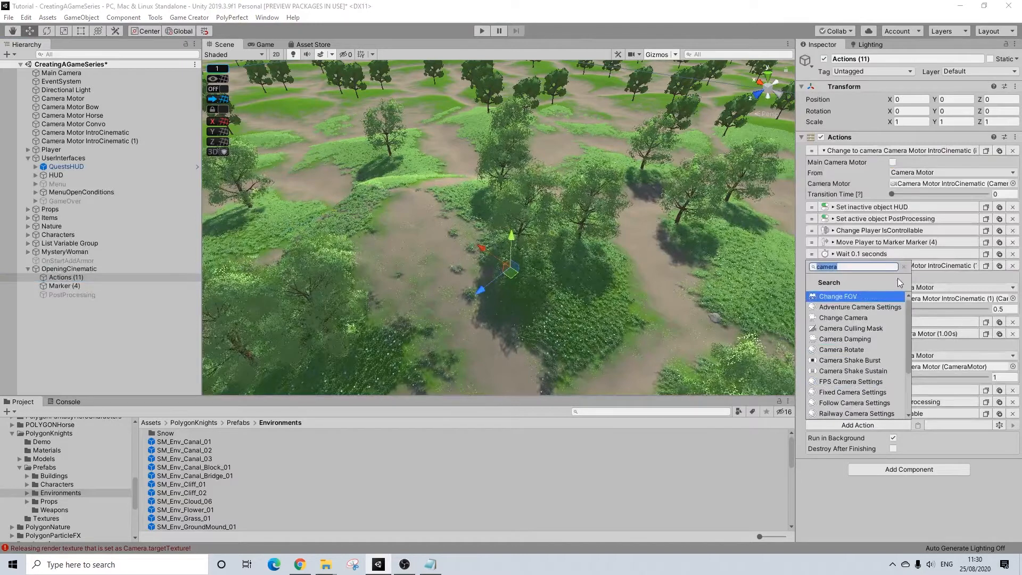
pyautogui.press('BackSpace')
pyautogui.scroll(-3, 852, 373)
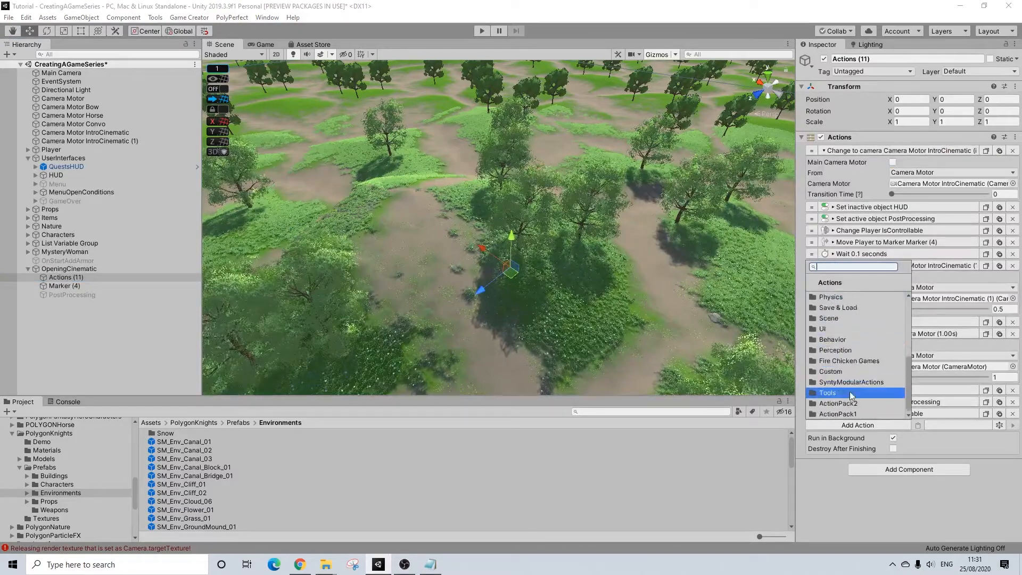
pyautogui.click(851, 403)
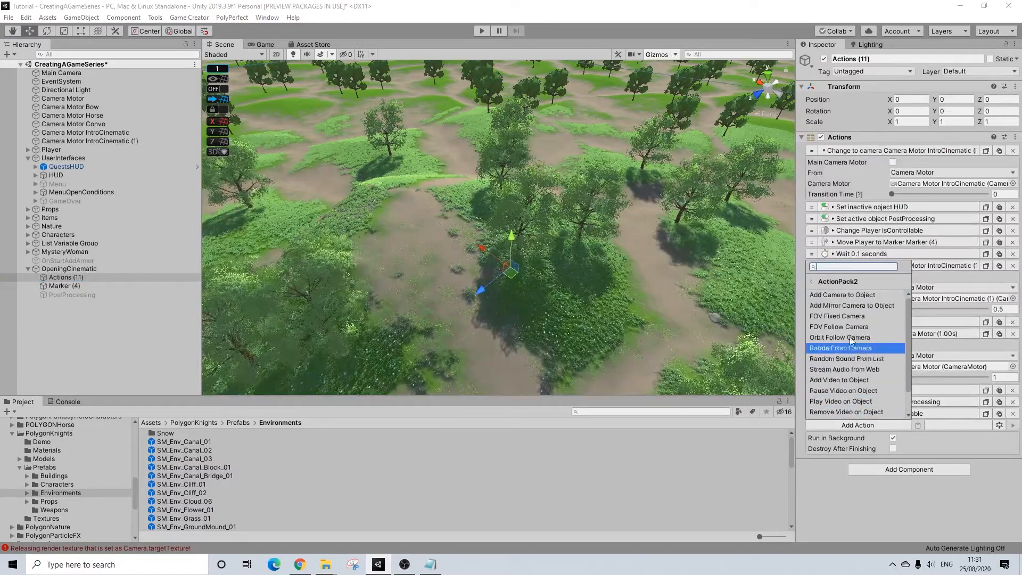
pyautogui.click(829, 349)
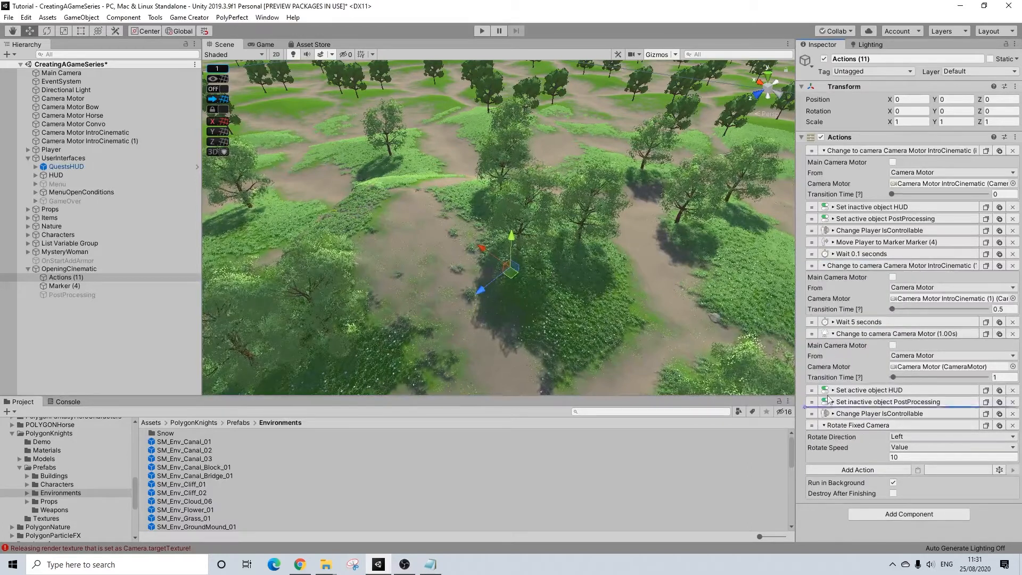
pyautogui.moveTo(826, 309); pyautogui.dragTo(852, 317)
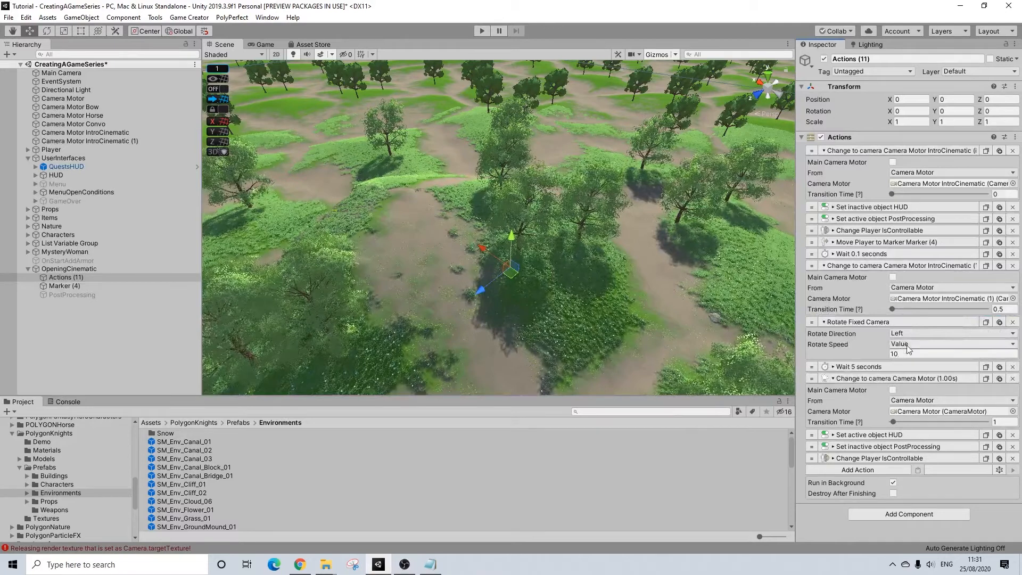
# Review the Rotate Direction options and the Camera Motor IntroCinematic (1) settings, and play-test the cinematic with the rotation action.
pyautogui.click(906, 333)
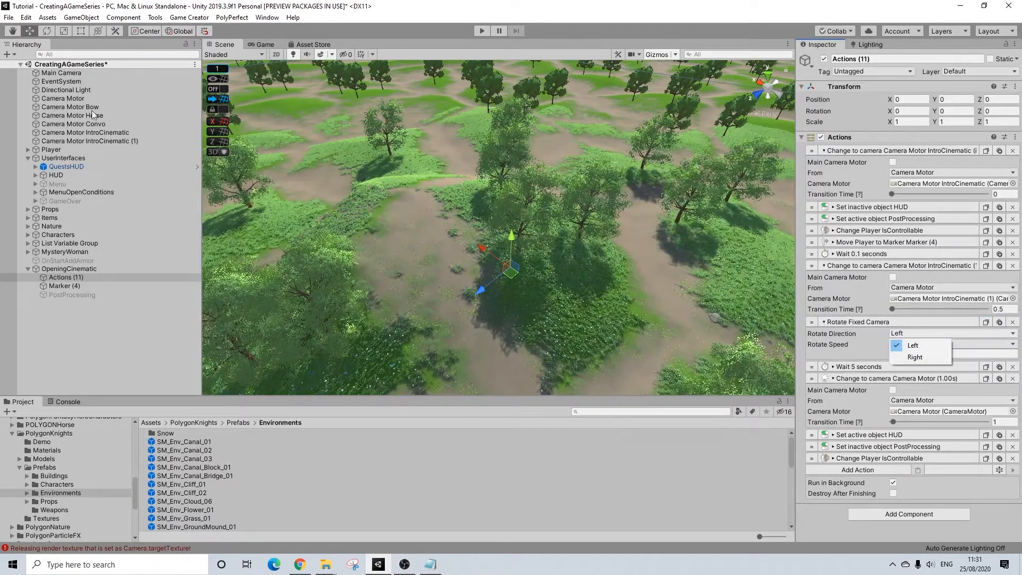
pyautogui.click(122, 141)
pyautogui.click(122, 141)
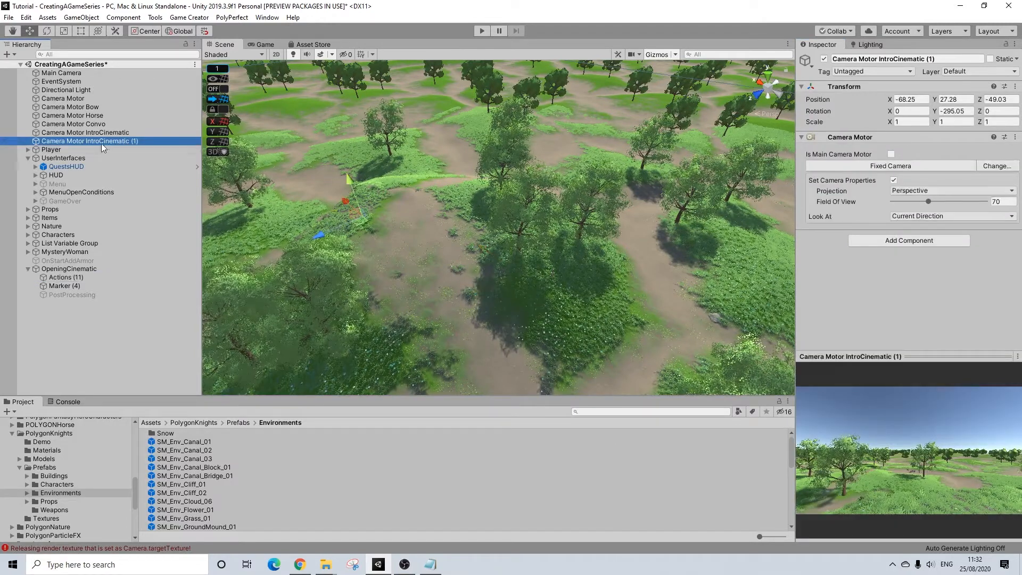
pyautogui.click(75, 269)
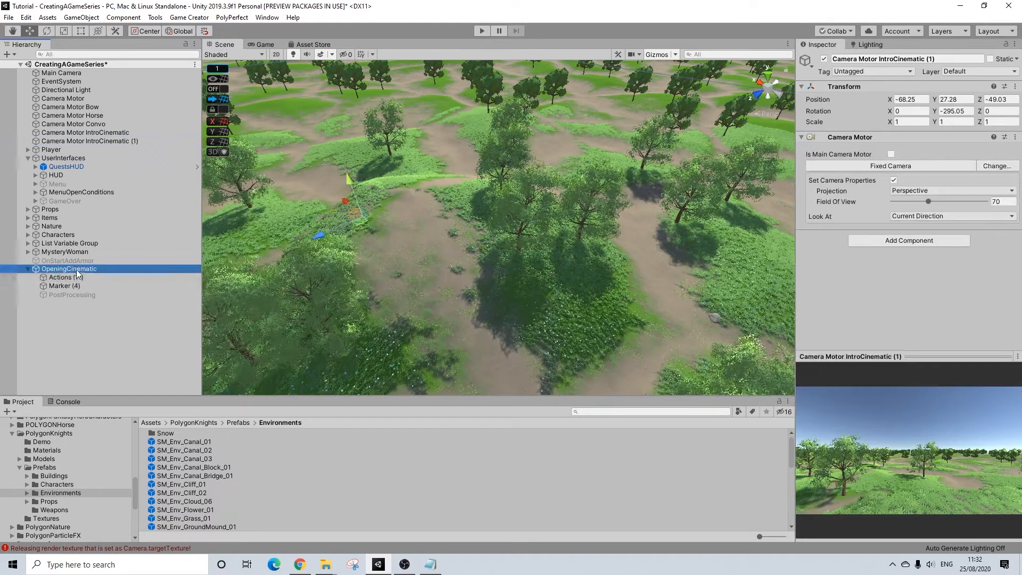
pyautogui.click(71, 277)
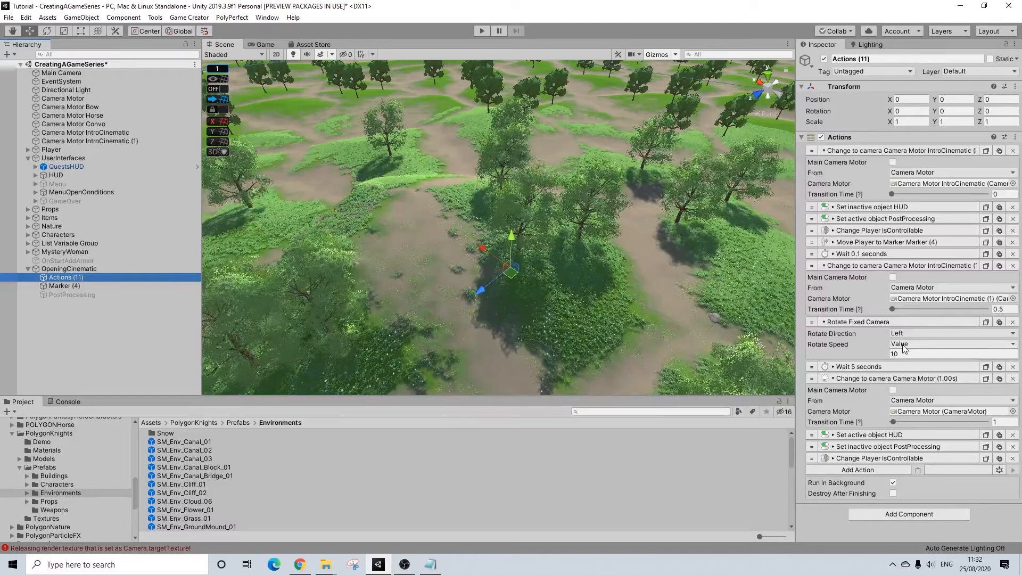
pyautogui.click(489, 34)
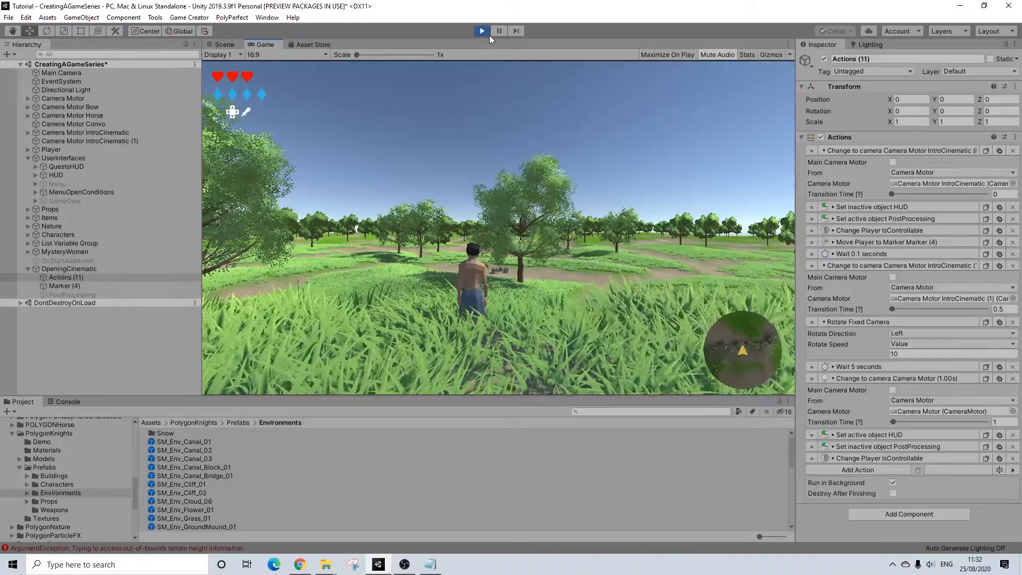
pyautogui.click(488, 34)
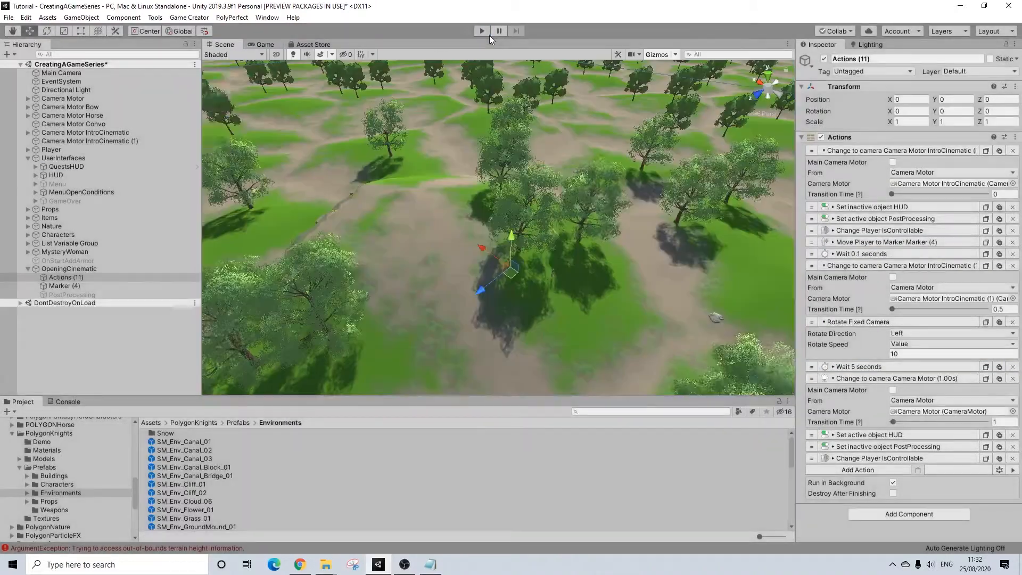
# Remove the Rotate Fixed Camera action from Actions (11).
pyautogui.click(1012, 322)
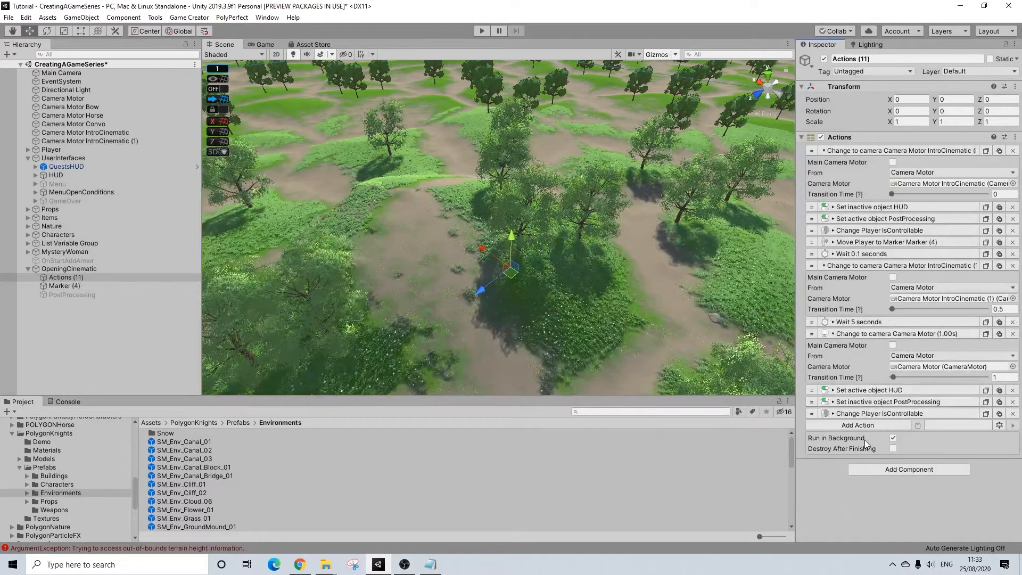
pyautogui.click(868, 426)
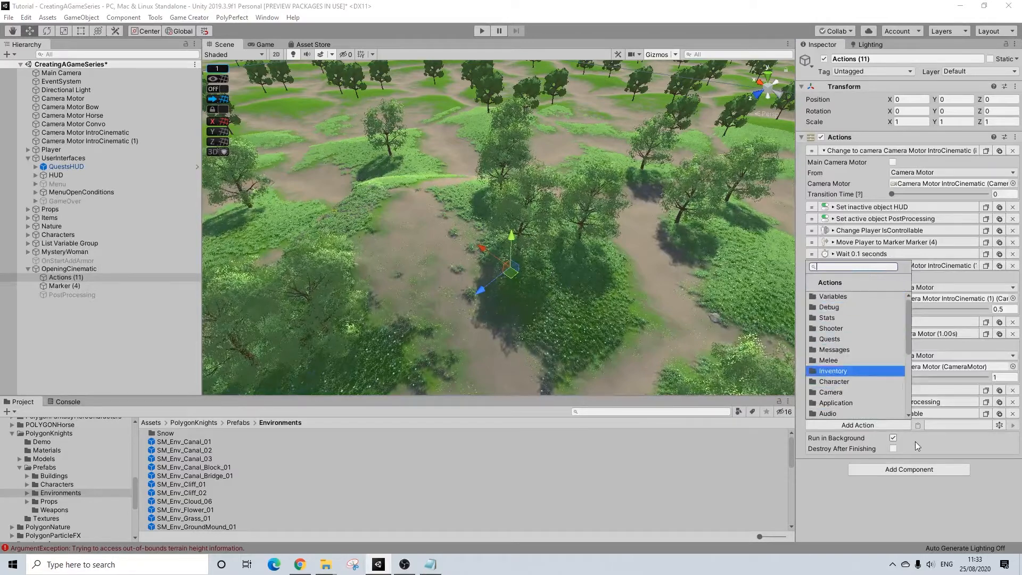
pyautogui.click(986, 523)
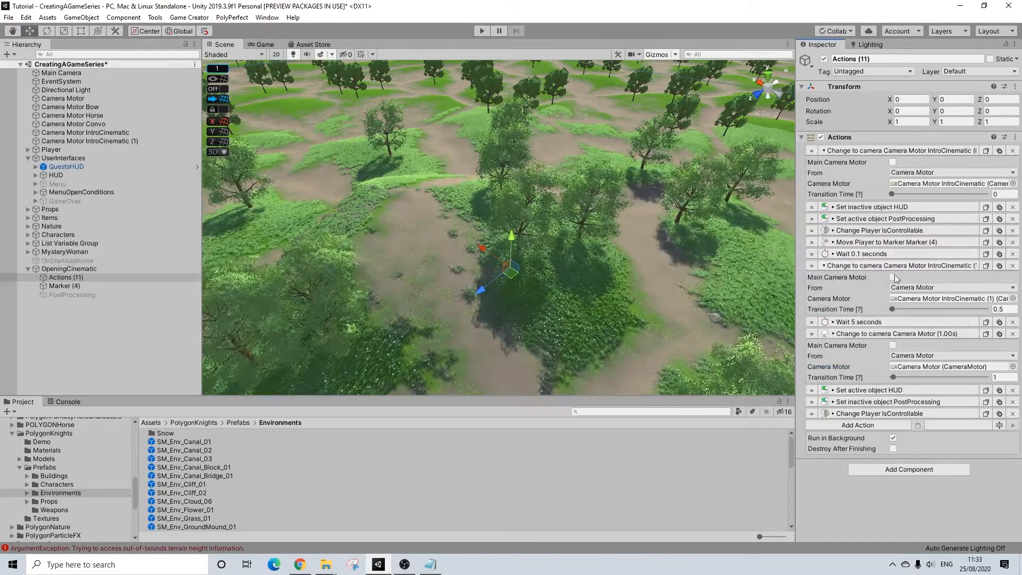
# Set the transition time of the change to Camera Motor IntroCinematic (1) to 3 and play-test the cinematic.
pyautogui.click(1008, 309)
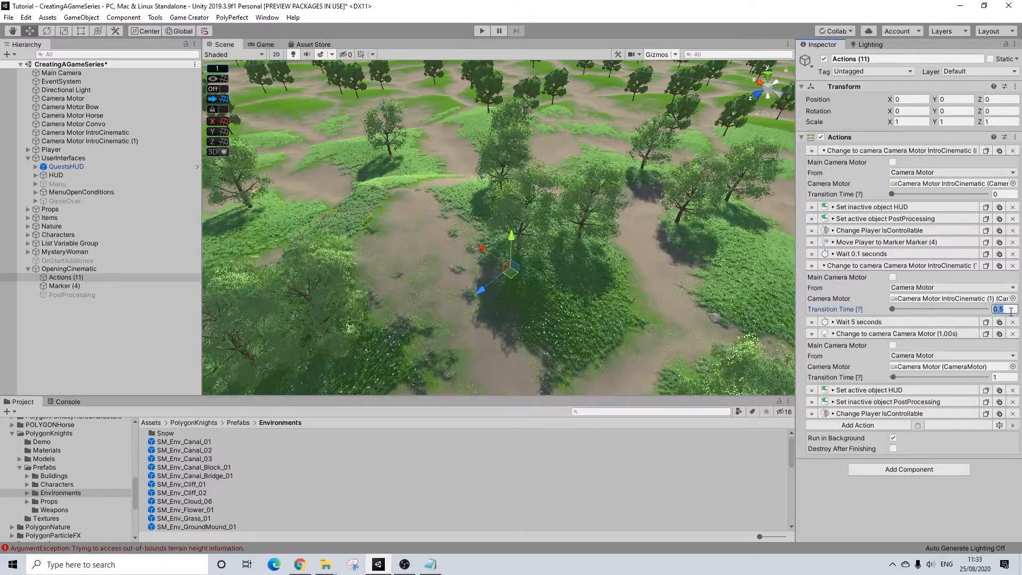
pyautogui.press('Return')
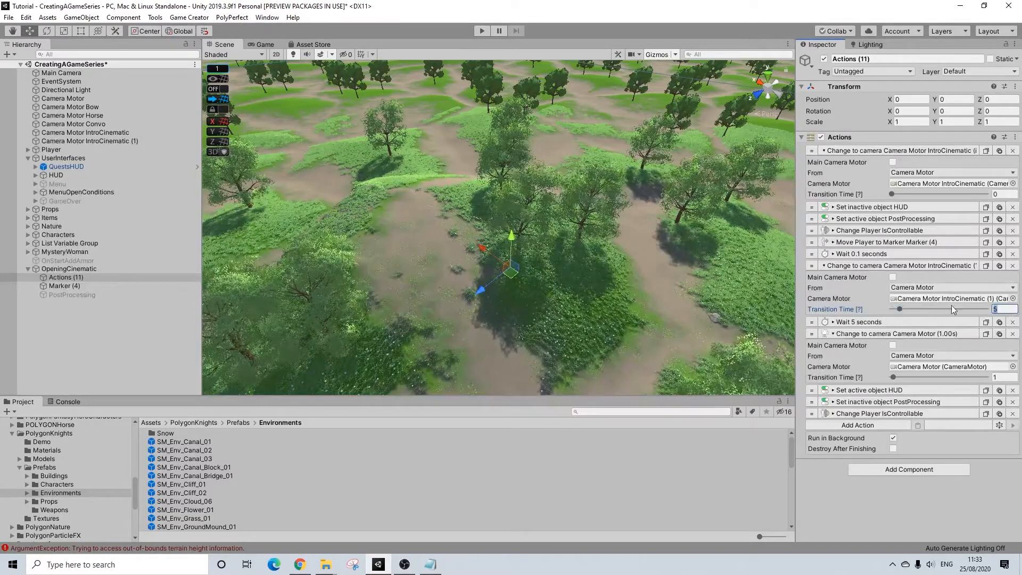
pyautogui.press('Return')
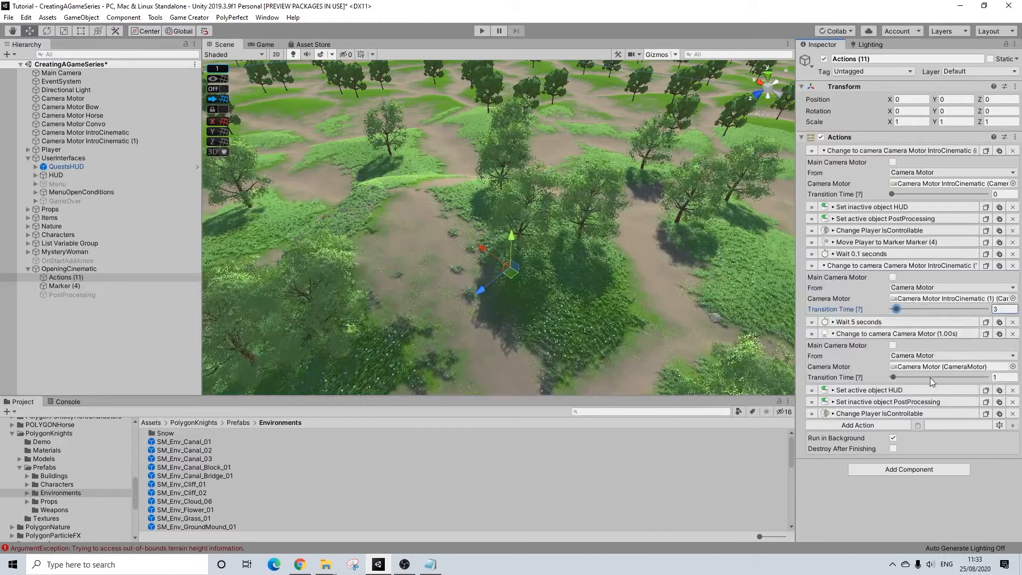
pyautogui.click(481, 31)
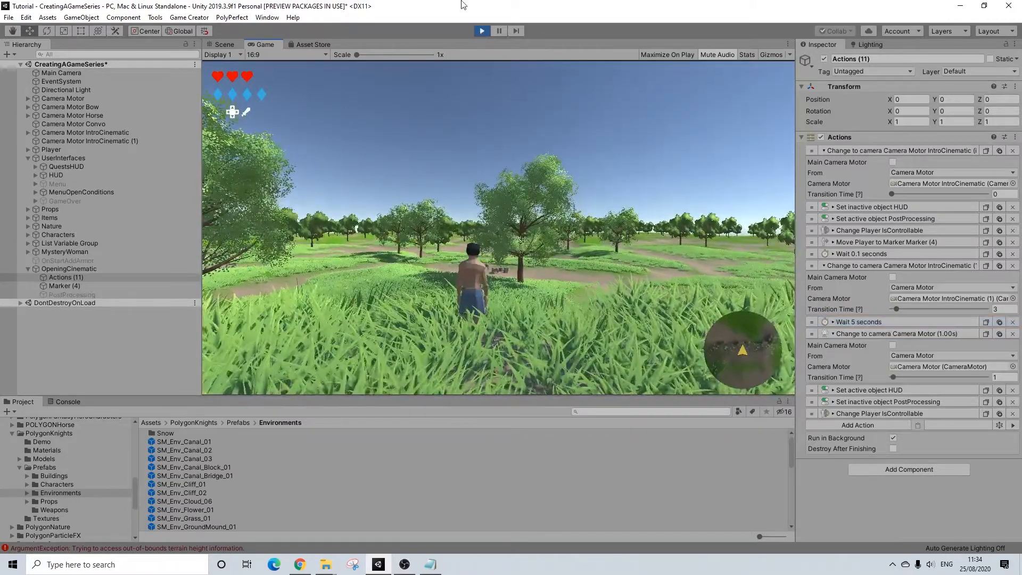
pyautogui.click(482, 32)
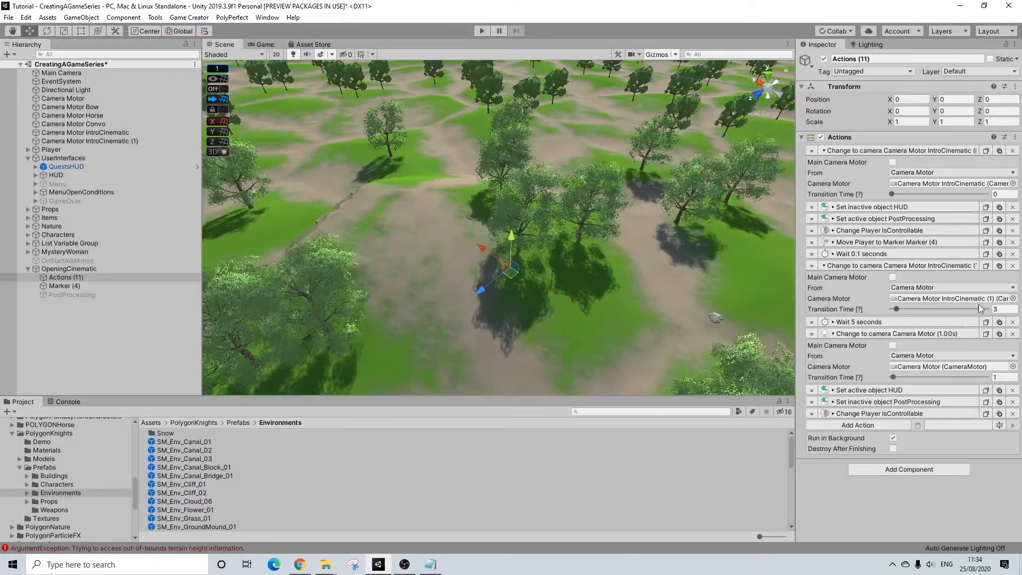
# Increase the wait after the change to Camera Motor IntroCinematic (1) to 10 seconds.
pyautogui.click(930, 324)
pyautogui.click(930, 334)
pyautogui.write('10')
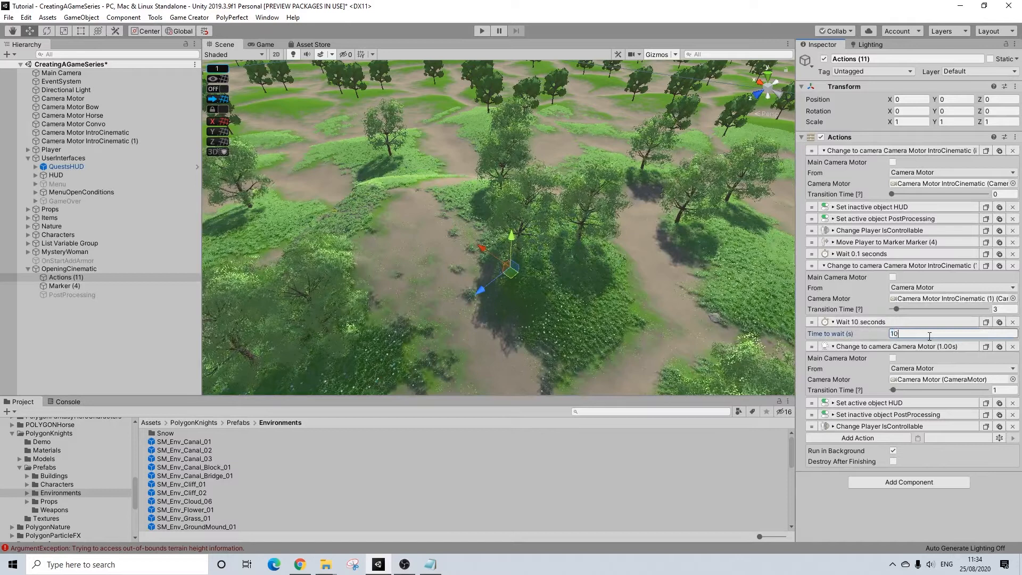
pyautogui.click(913, 323)
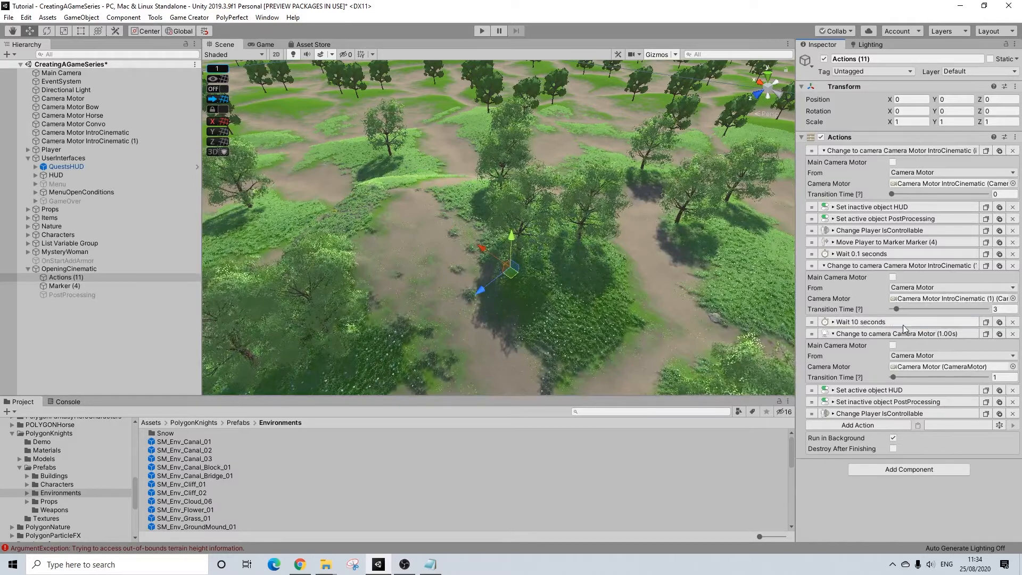
pyautogui.rightClick(68, 270)
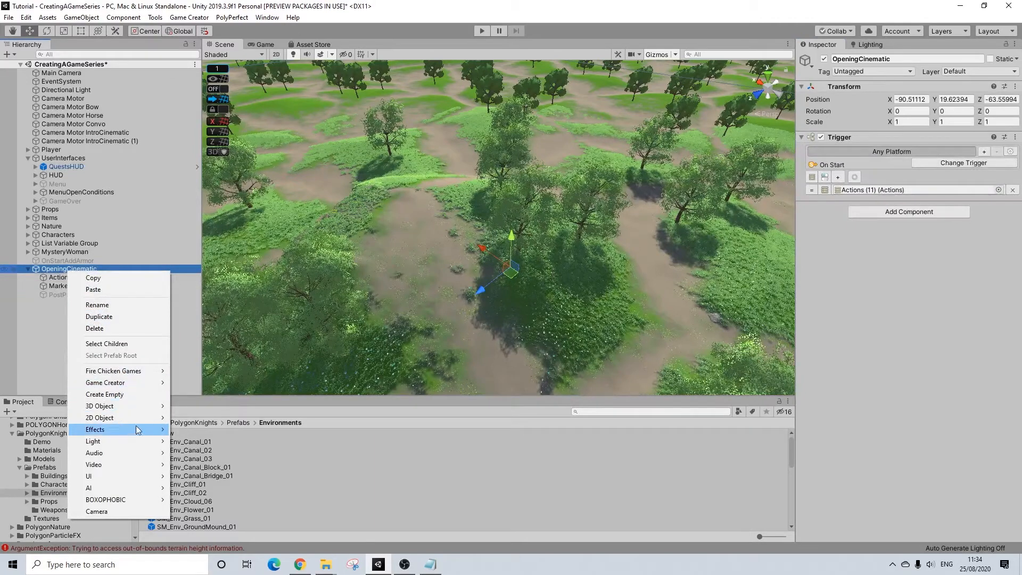
pyautogui.moveTo(154, 407)
pyautogui.moveTo(151, 476)
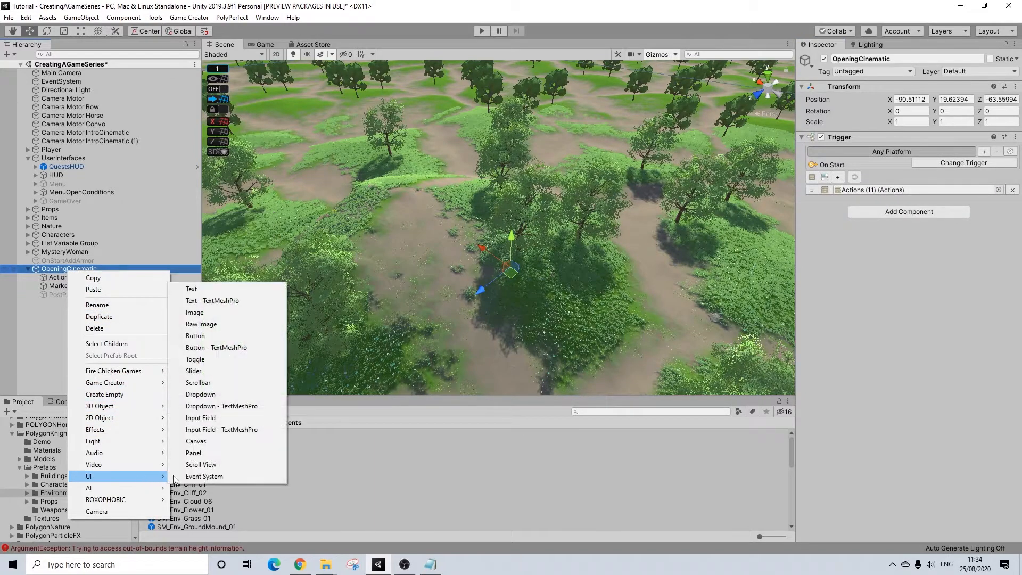
pyautogui.click(59, 174)
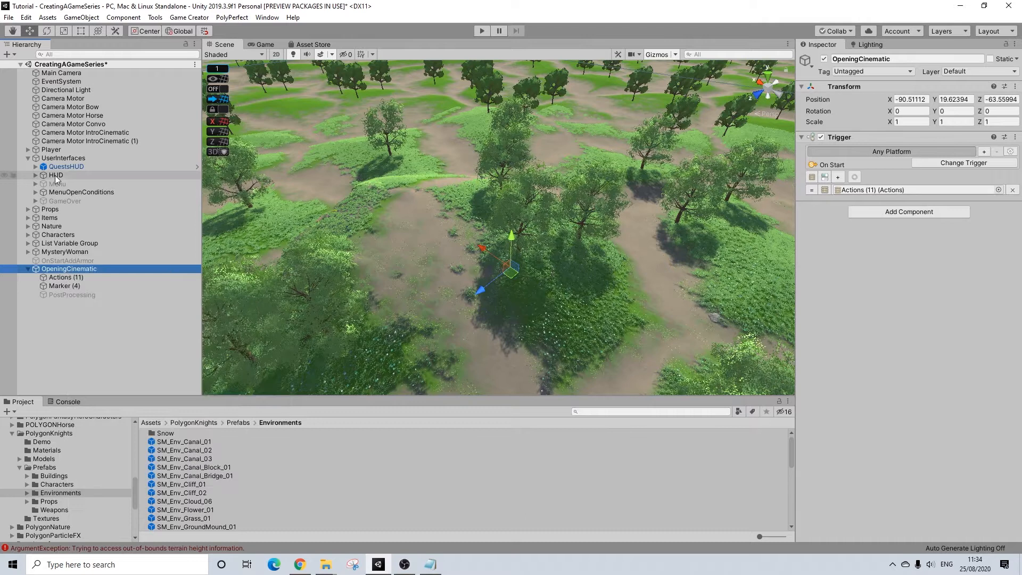
# Duplicate the HUD object from UserInterfaces and place the copy inside OpeningCinematic.
pyautogui.click(60, 174)
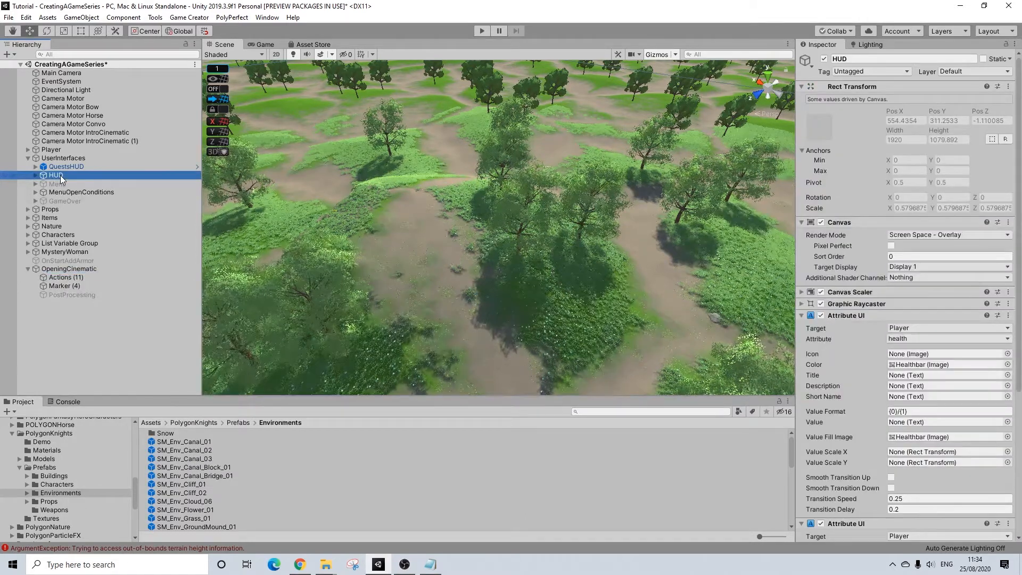
pyautogui.hotkey('ctrl', 'd')
pyautogui.moveTo(58, 212); pyautogui.dragTo(70, 278)
# Remove both Attribute UI components from the duplicated HUD under OpeningCinematic, keeping its canvas components.
pyautogui.click(36, 303)
pyautogui.click(71, 311)
pyautogui.click(78, 303)
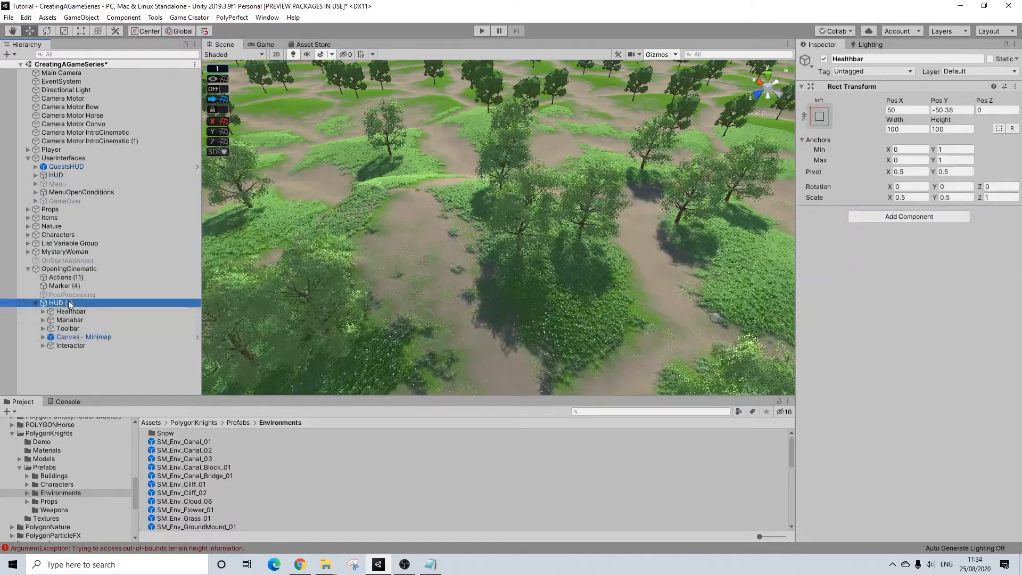
pyautogui.click(1008, 315)
pyautogui.click(952, 343)
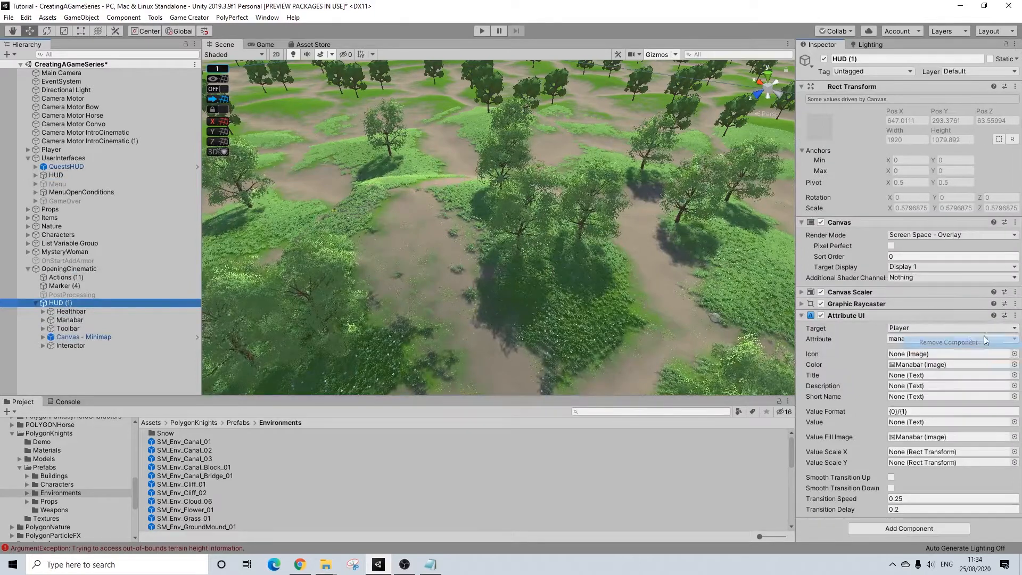
pyautogui.click(1008, 316)
pyautogui.click(977, 342)
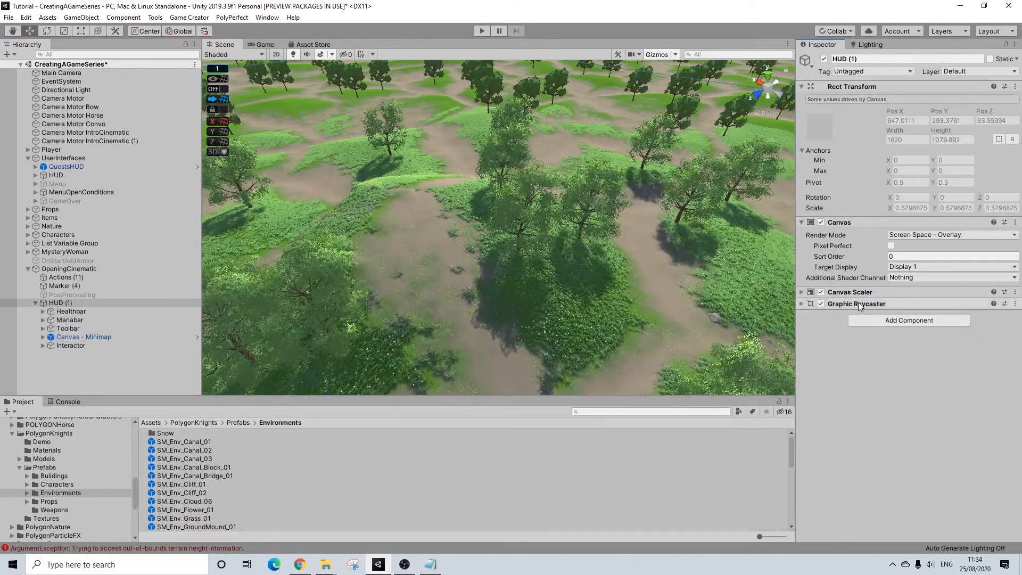
# Delete all child objects of the duplicated HUD, from Healthbar through Interactor.
pyautogui.click(66, 312)
pyautogui.keyDown('shift'); pyautogui.click(65, 344); pyautogui.keyUp('shift')
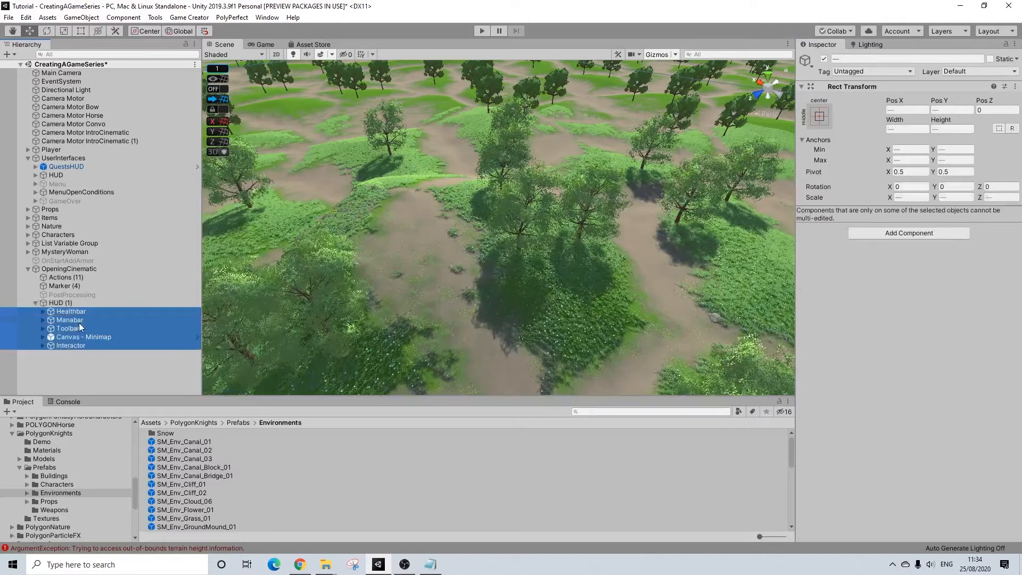
pyautogui.press('Delete')
# Rename the emptied HUD copy under OpeningCinematic as CanvasLogo.
pyautogui.rightClick(69, 304)
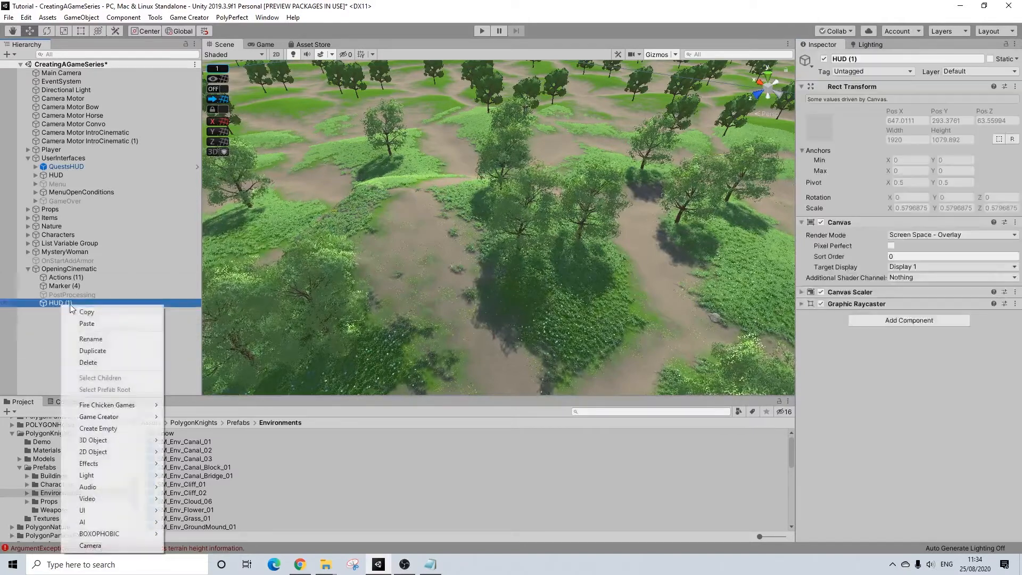
pyautogui.click(87, 338)
pyautogui.write('CanvasLogo')
pyautogui.press('Return')
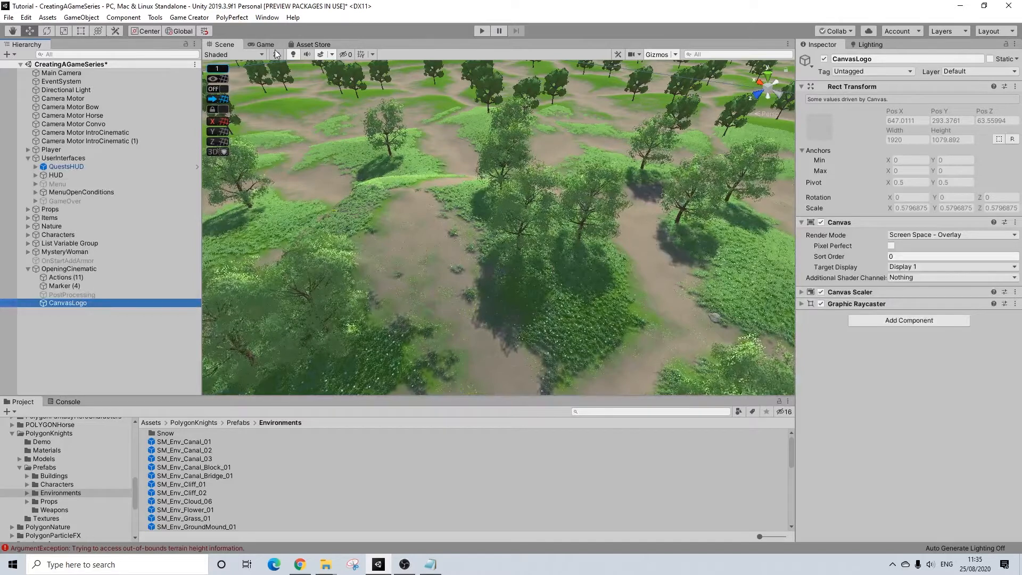
# Add a UI Image under CanvasLogo and place it in the canvas's lower-right corner, sized about 339 by 357.
pyautogui.doubleClick(82, 305)
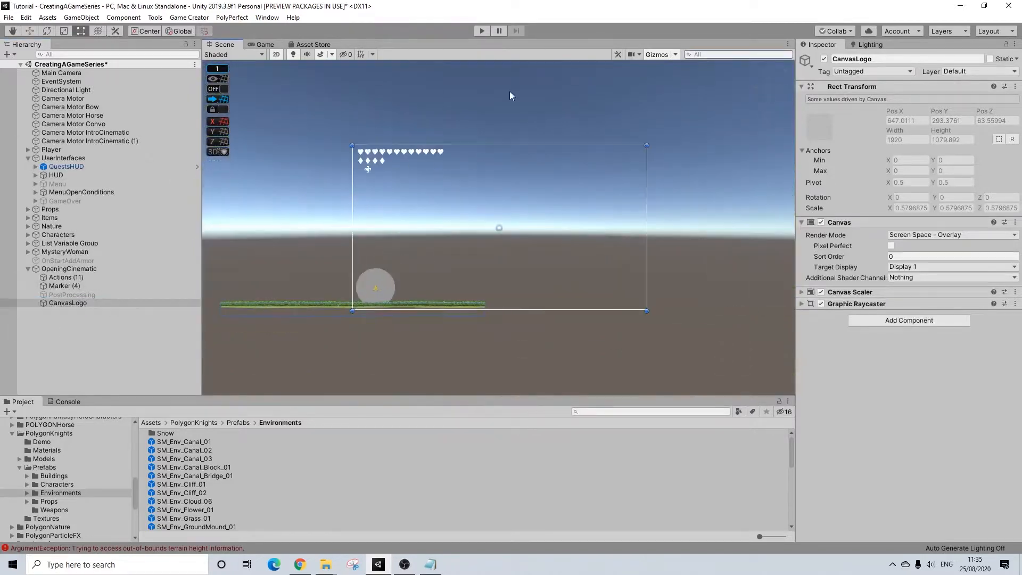
pyautogui.scroll(1, 553, 224)
pyautogui.moveTo(579, 257); pyautogui.dragTo(564, 248, button='middle')
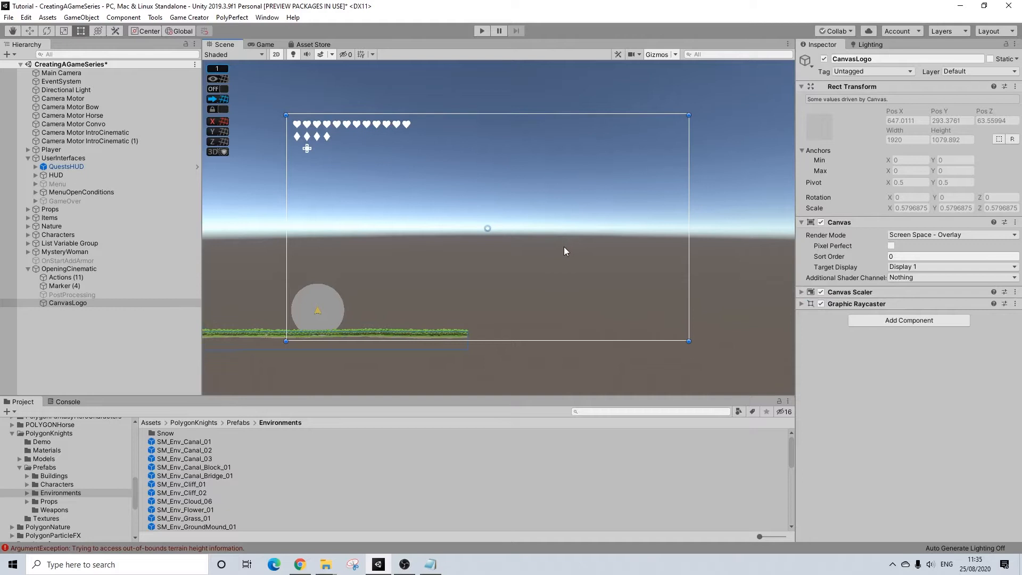
pyautogui.scroll(3, 564, 247)
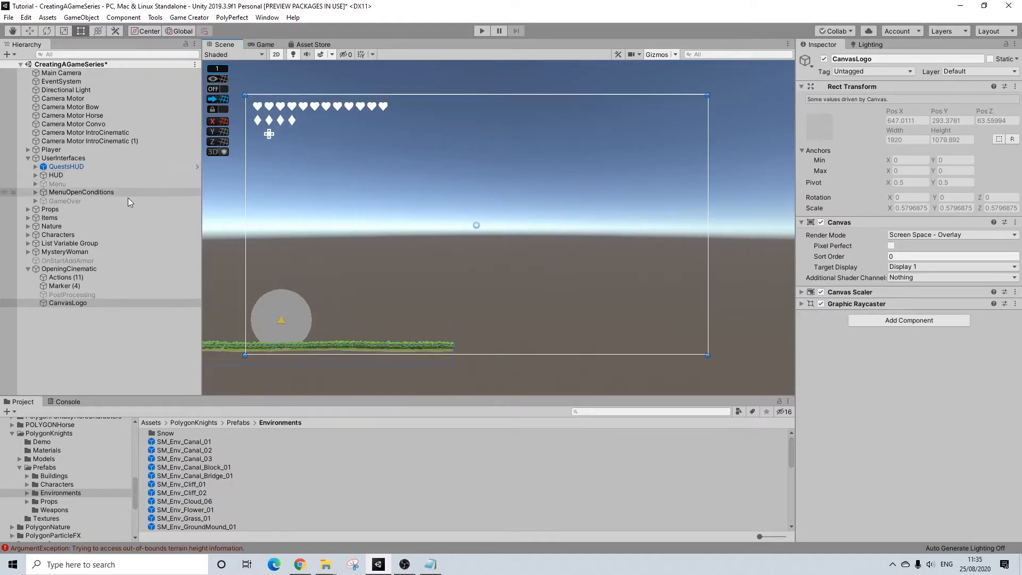
pyautogui.rightClick(82, 301)
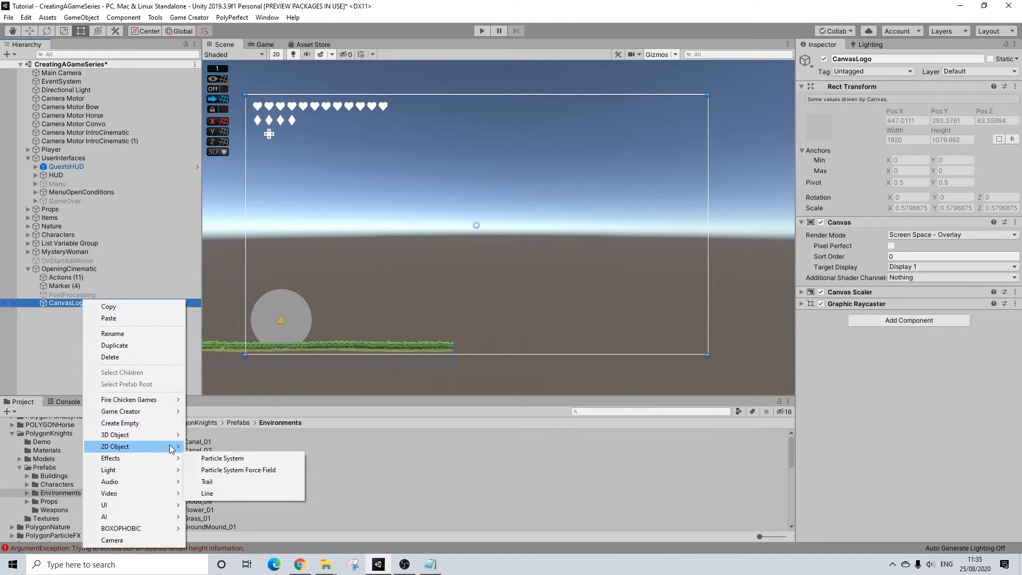
pyautogui.moveTo(154, 507)
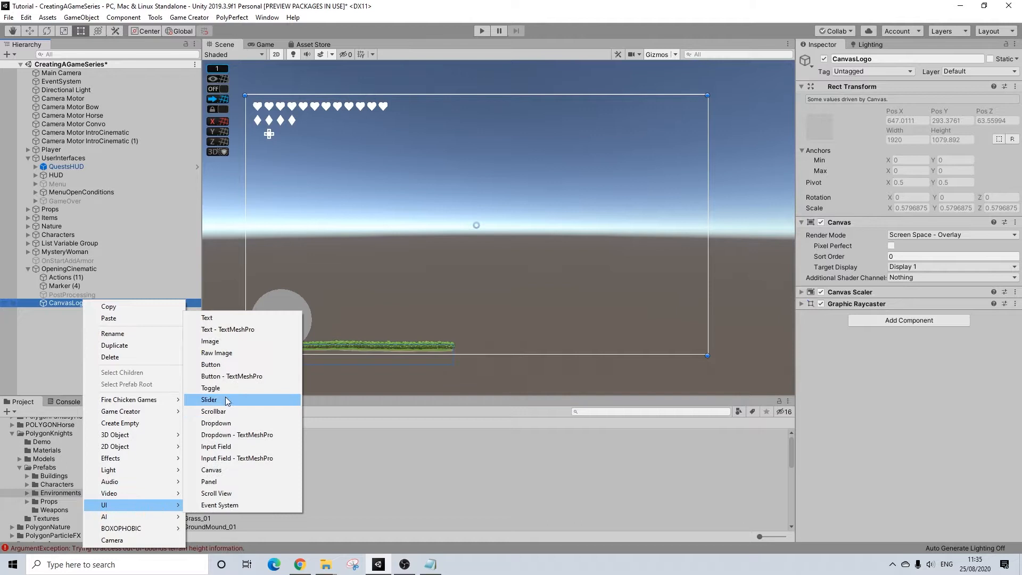
pyautogui.click(210, 341)
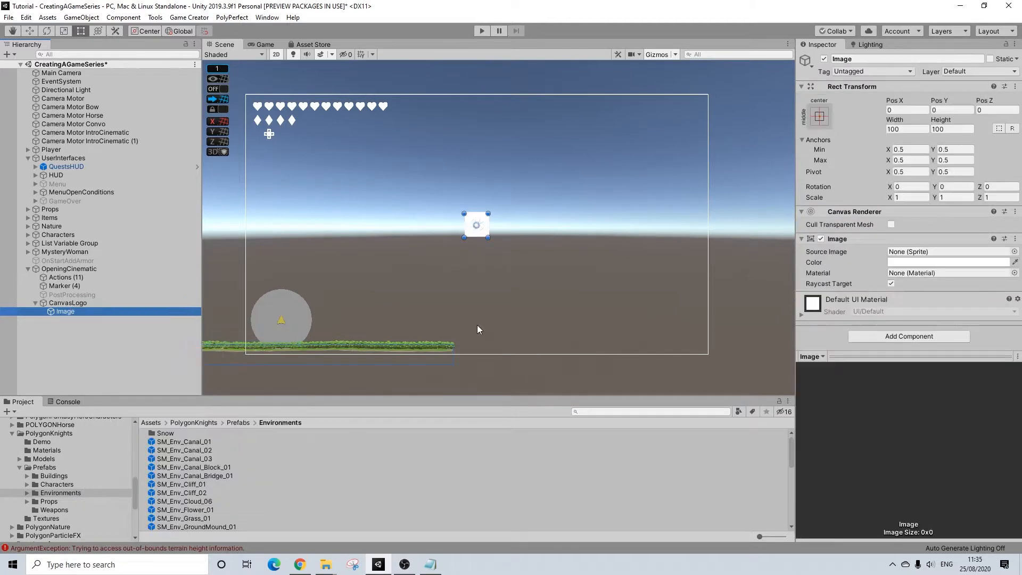
pyautogui.moveTo(484, 233); pyautogui.dragTo(624, 269)
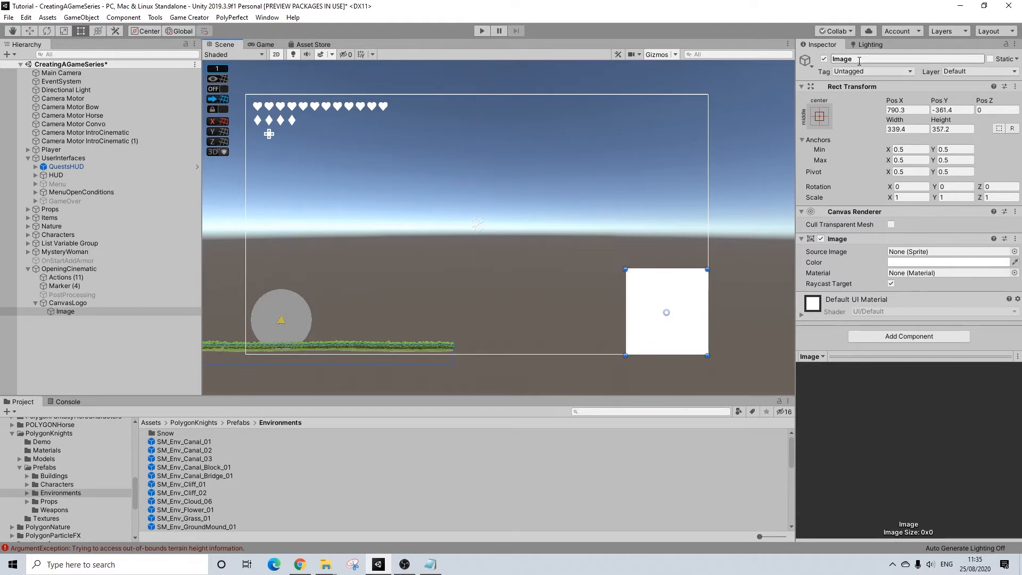
# Browse the available source sprites for the new Image, previewing several skill and weapon icons for a suitable logo.
pyautogui.click(1015, 251)
pyautogui.click(467, 285)
pyautogui.scroll(-15, 469, 372)
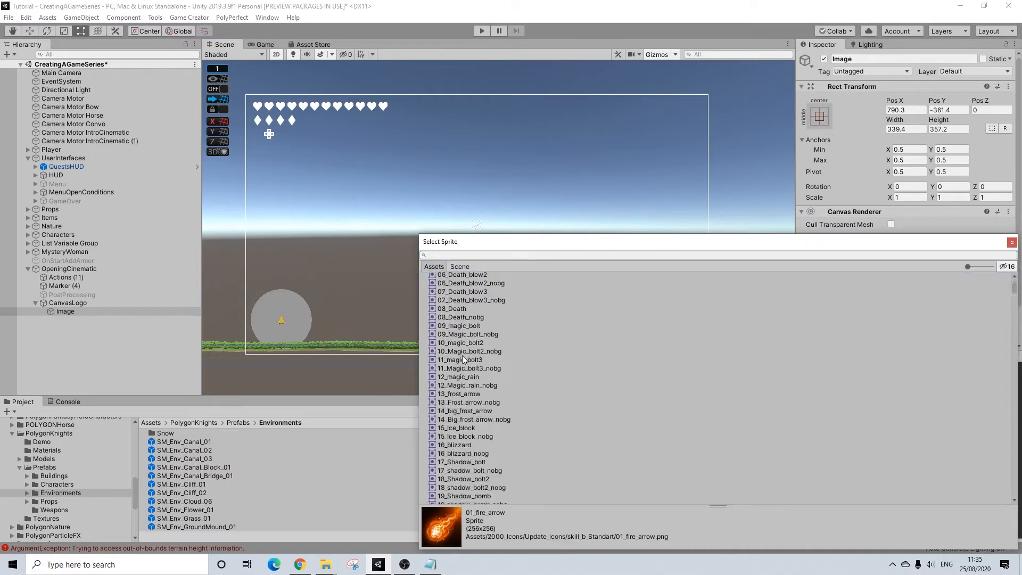
pyautogui.scroll(-3, 470, 393)
pyautogui.click(469, 392)
pyautogui.scroll(-6, 468, 420)
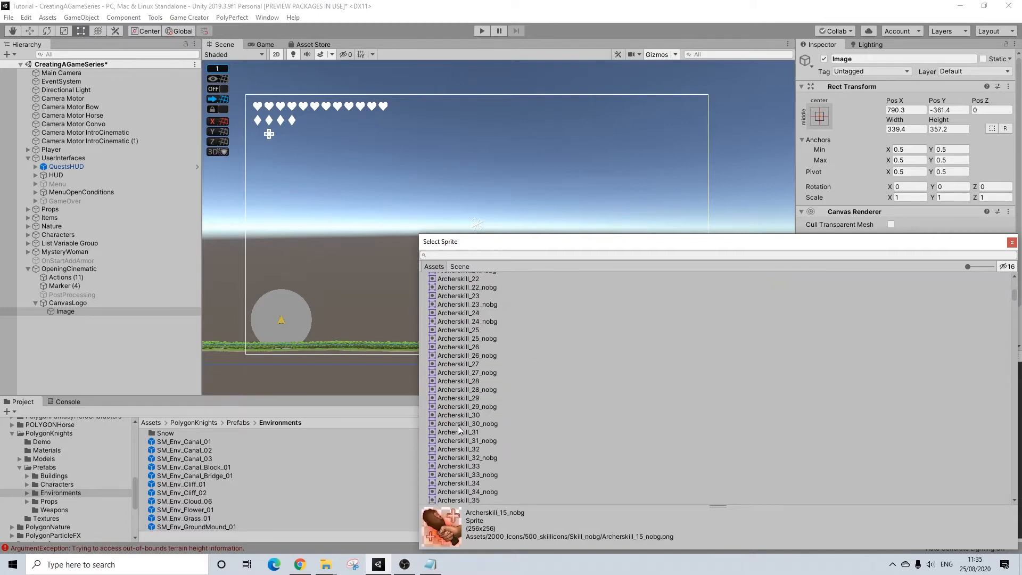
pyautogui.scroll(-6, 463, 422)
pyautogui.click(463, 421)
pyautogui.scroll(-14, 467, 431)
pyautogui.scroll(-6, 467, 435)
pyautogui.click(464, 438)
pyautogui.scroll(-15, 464, 440)
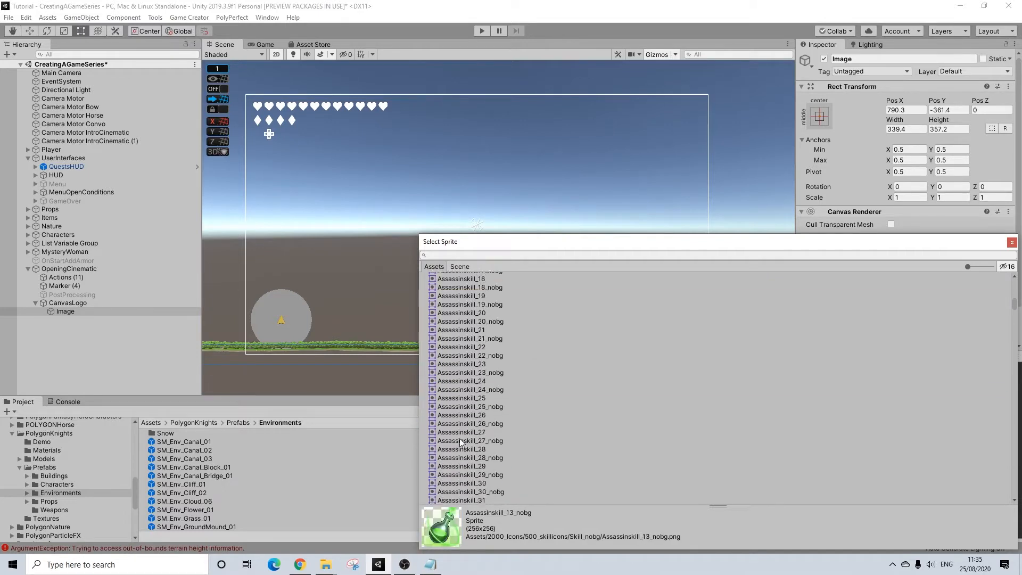
pyautogui.click(448, 432)
pyautogui.scroll(-15, 461, 433)
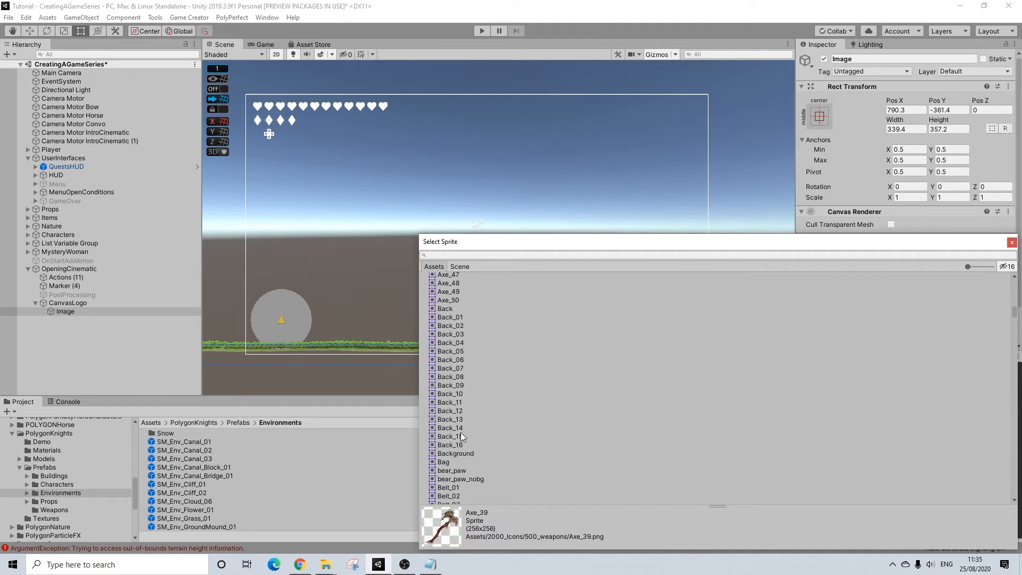
# Search the sprites for "game" and preview each match as a possible logo.
pyautogui.click(451, 255)
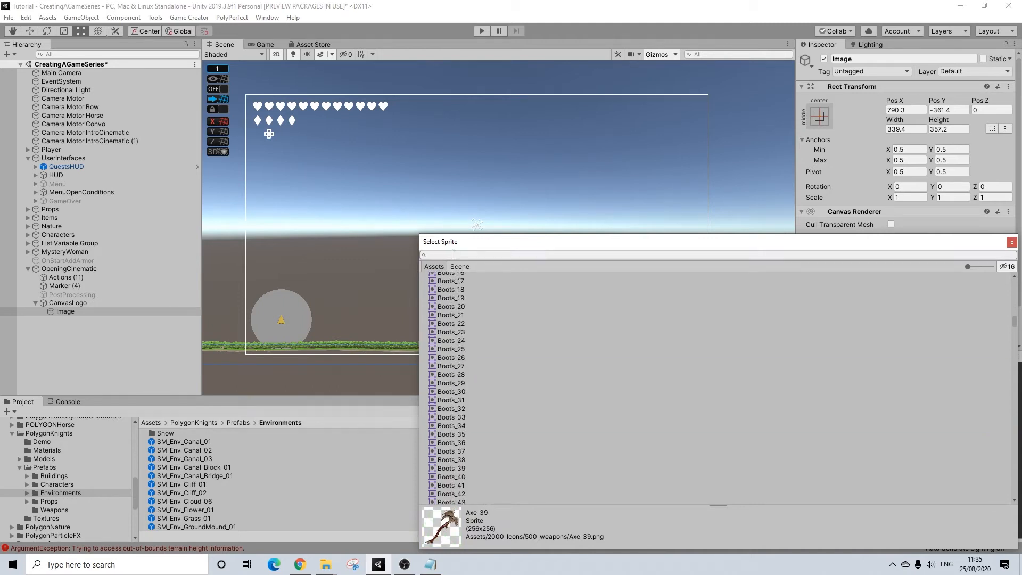
pyautogui.write('game')
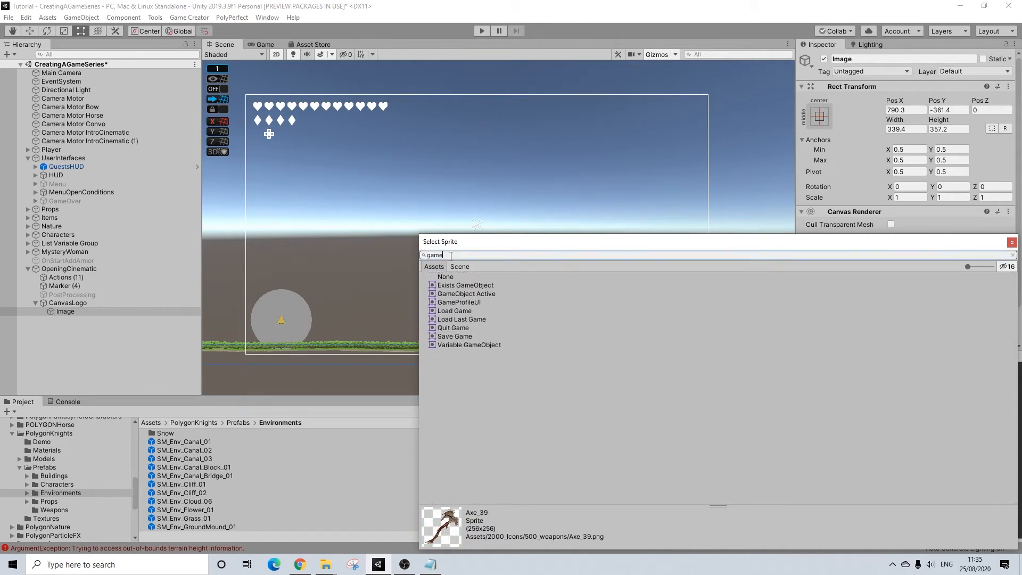
pyautogui.click(454, 286)
pyautogui.click(452, 294)
pyautogui.click(452, 303)
pyautogui.click(451, 311)
pyautogui.click(451, 319)
pyautogui.click(451, 328)
pyautogui.click(452, 336)
pyautogui.click(454, 345)
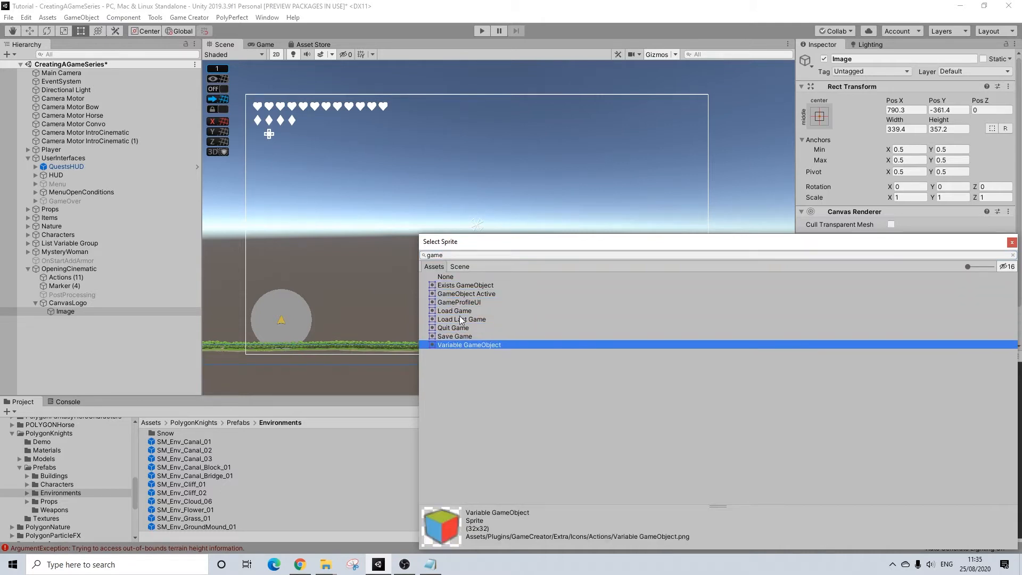
# Search the sprites for "gc" and preview GCCover and UI_Icon_ShoppingCart as logo candidates.
pyautogui.press('BackSpace')
pyautogui.press('BackSpace')
pyautogui.press('BackSpace')
pyautogui.press('BackSpace')
pyautogui.write('gc')
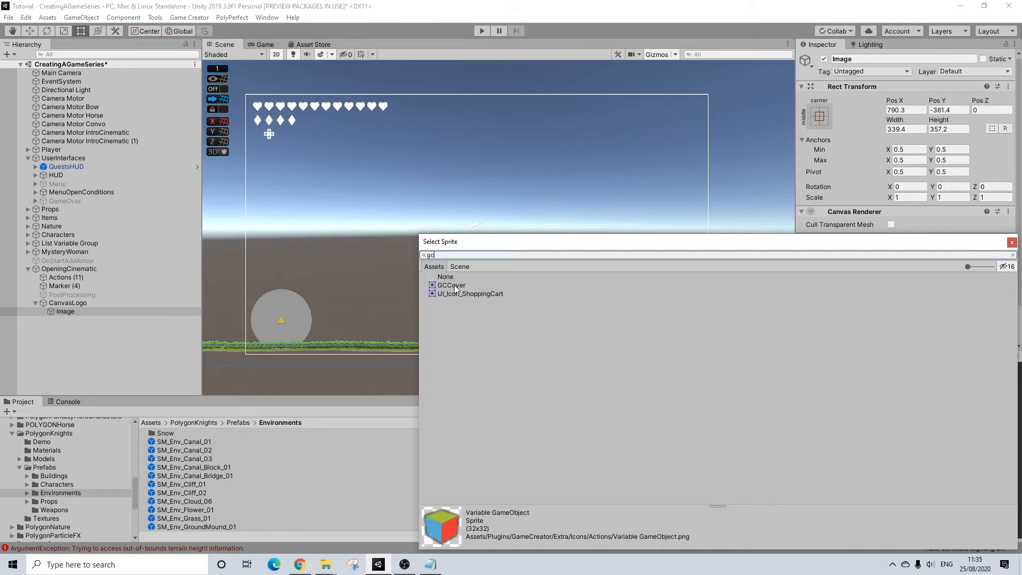
pyautogui.click(455, 285)
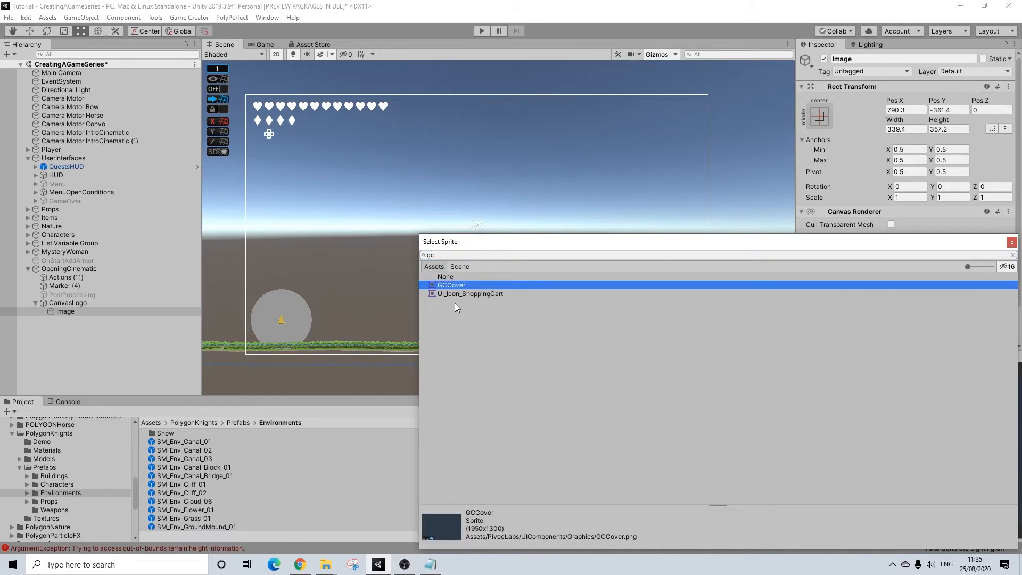
pyautogui.click(459, 294)
# Clear the sprite search and assign 12_Magic_rain_nobg as the Image's source sprite.
pyautogui.click(1012, 255)
pyautogui.scroll(-4, 462, 395)
pyautogui.click(462, 396)
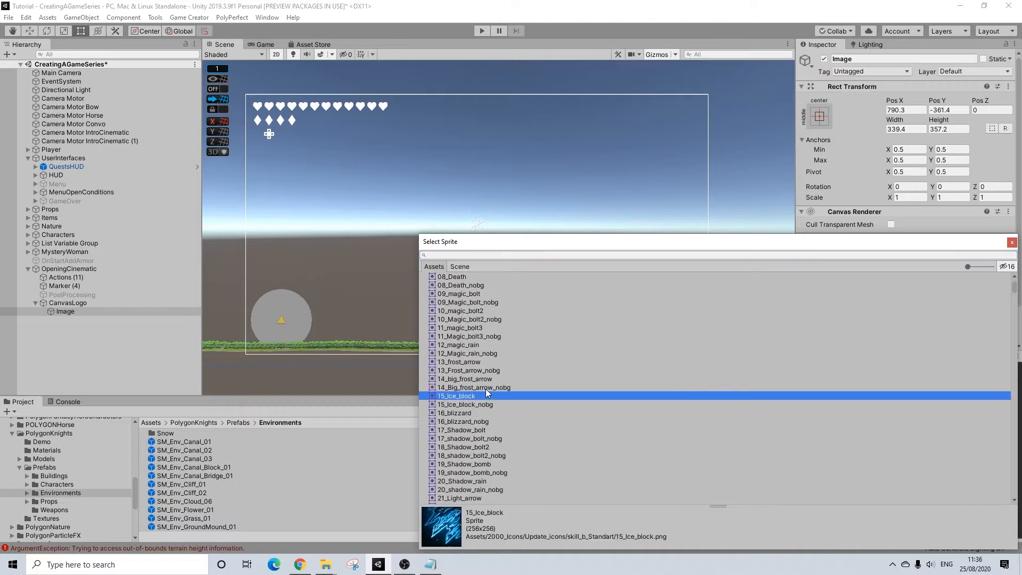
pyautogui.click(469, 369)
pyautogui.click(463, 320)
pyautogui.click(465, 345)
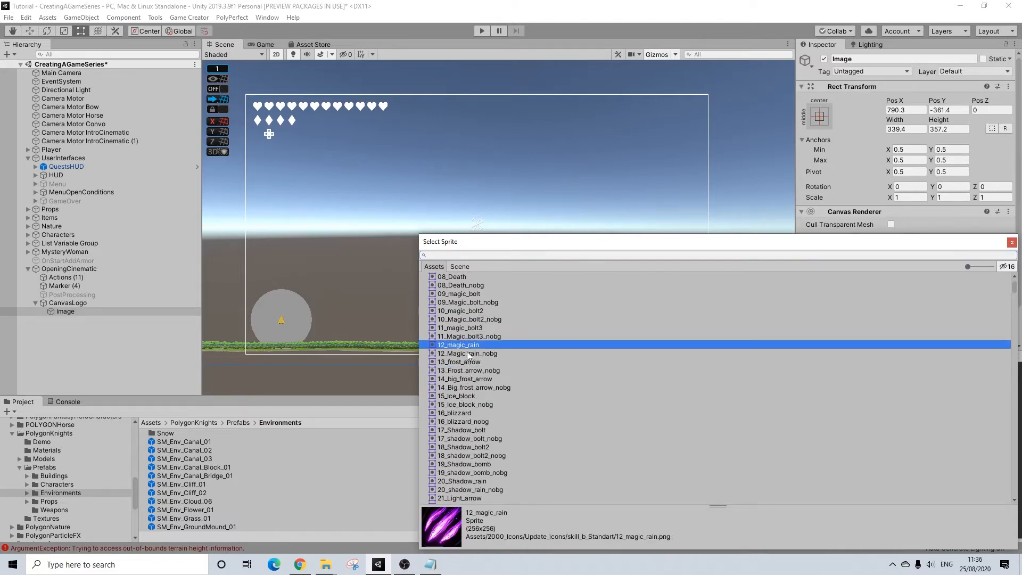
pyautogui.click(468, 353)
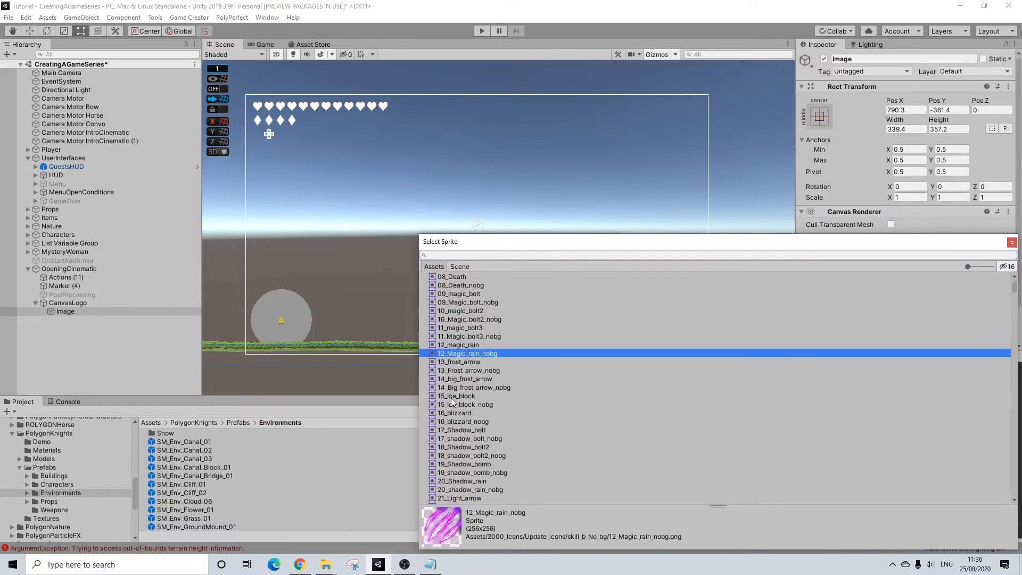
pyautogui.click(1011, 243)
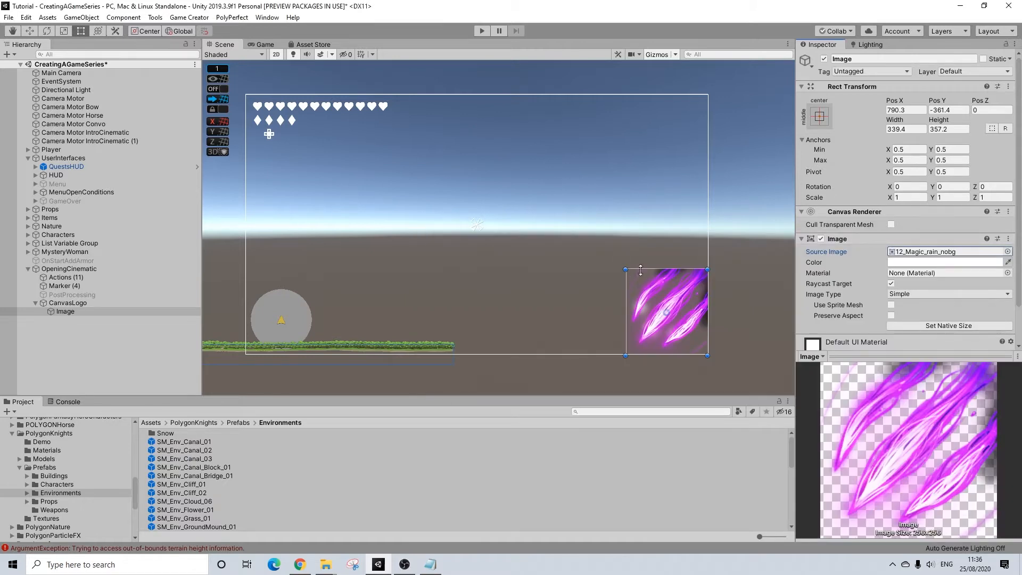
# Move the logo image slightly inward from the canvas corner, to about X 757, Y -328.
pyautogui.moveTo(672, 279); pyautogui.dragTo(657, 279)
pyautogui.click(750, 270)
pyautogui.click(663, 279)
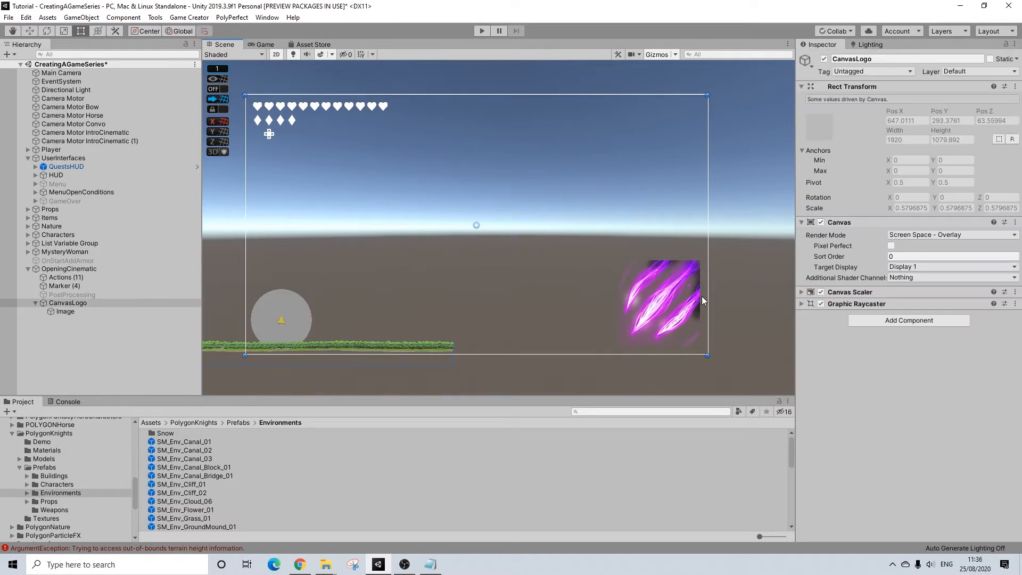
pyautogui.click(673, 289)
# Add an Animator component to the logo Image under CanvasLogo.
pyautogui.scroll(-2, 906, 264)
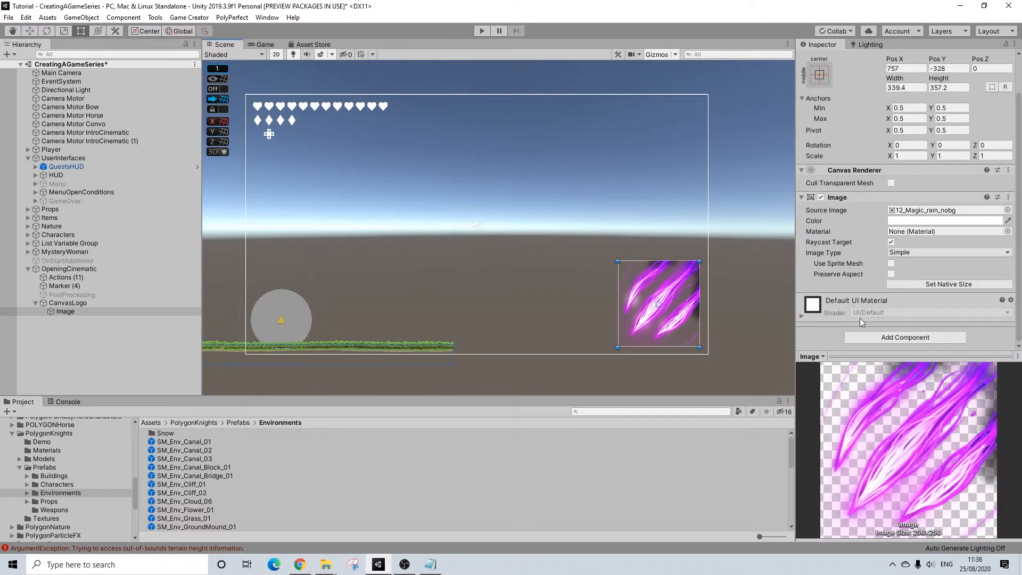
pyautogui.click(878, 338)
pyautogui.write('a')
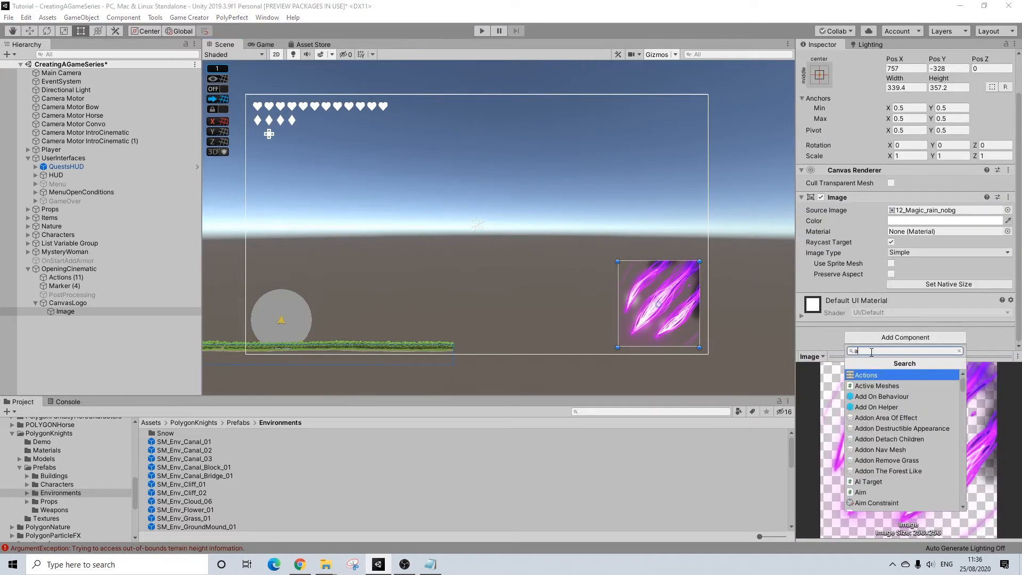
pyautogui.write('n')
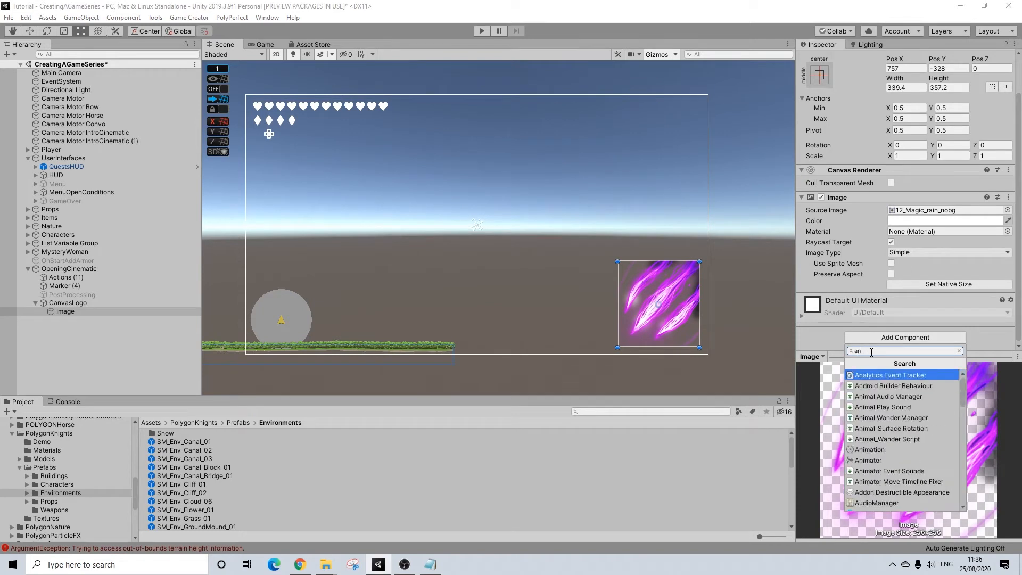
pyautogui.write('imat')
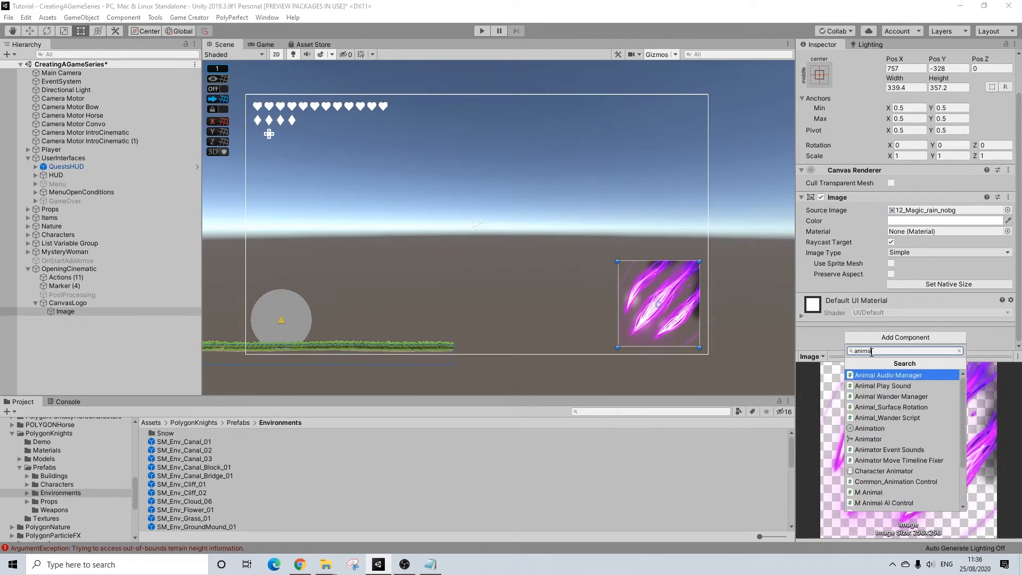
pyautogui.click(876, 386)
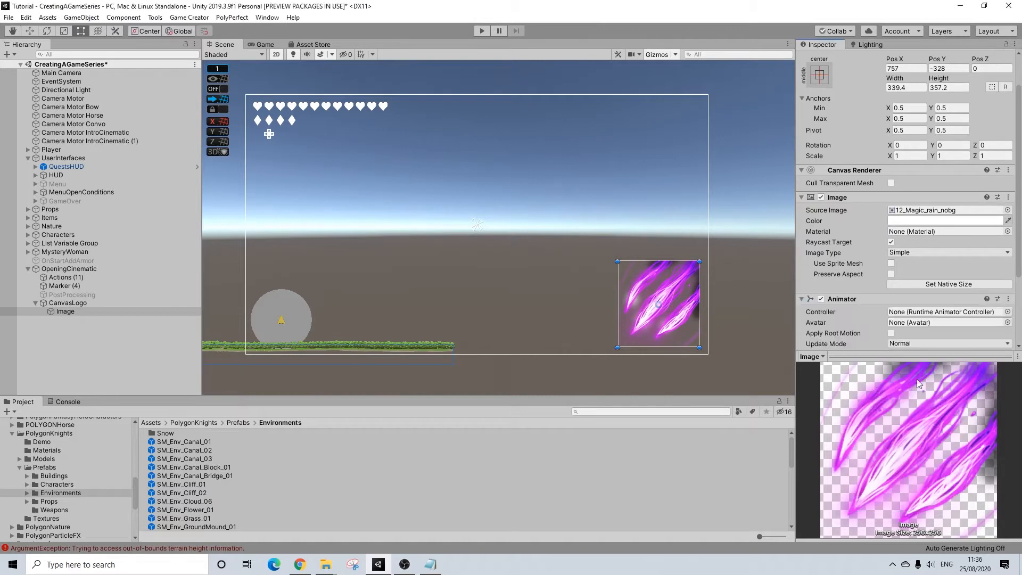
# Assign the Fade controller to the logo Image's Animator.
pyautogui.scroll(-2, 907, 322)
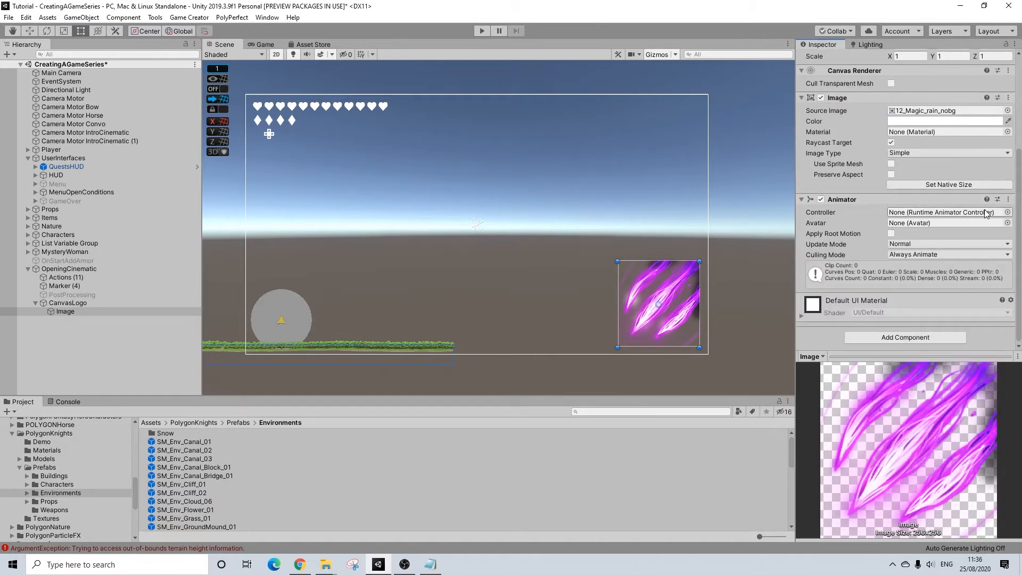
pyautogui.click(1007, 212)
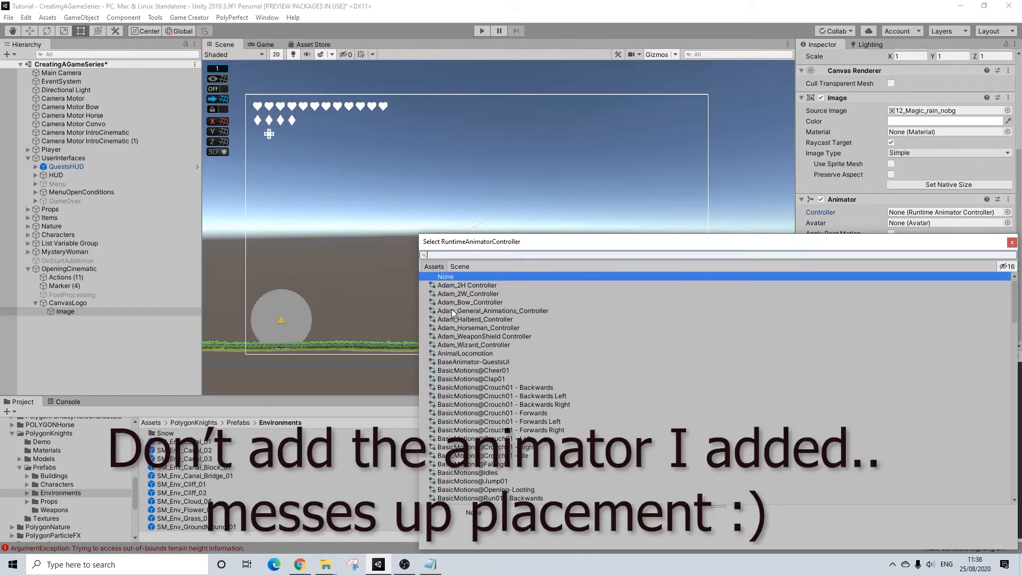
pyautogui.scroll(-10, 458, 317)
pyautogui.scroll(-5, 463, 324)
pyautogui.scroll(-5, 463, 336)
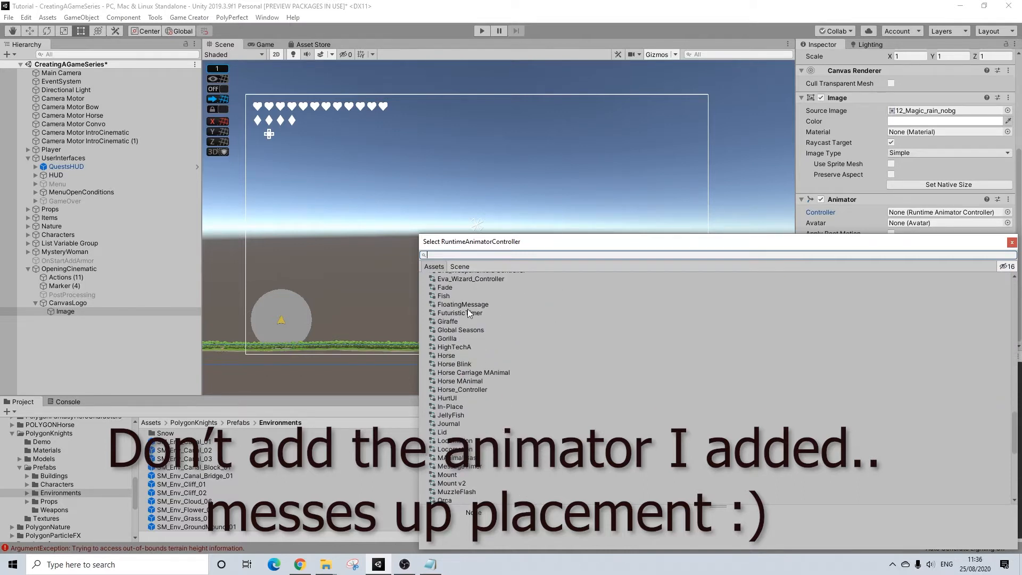
pyautogui.scroll(-12, 468, 409)
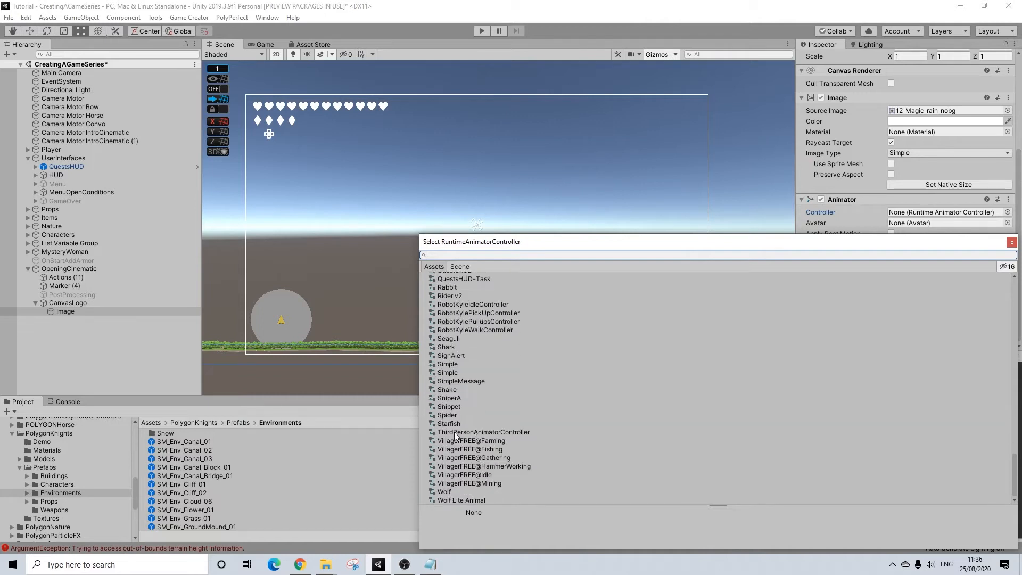
pyautogui.scroll(4, 459, 447)
pyautogui.scroll(3, 461, 448)
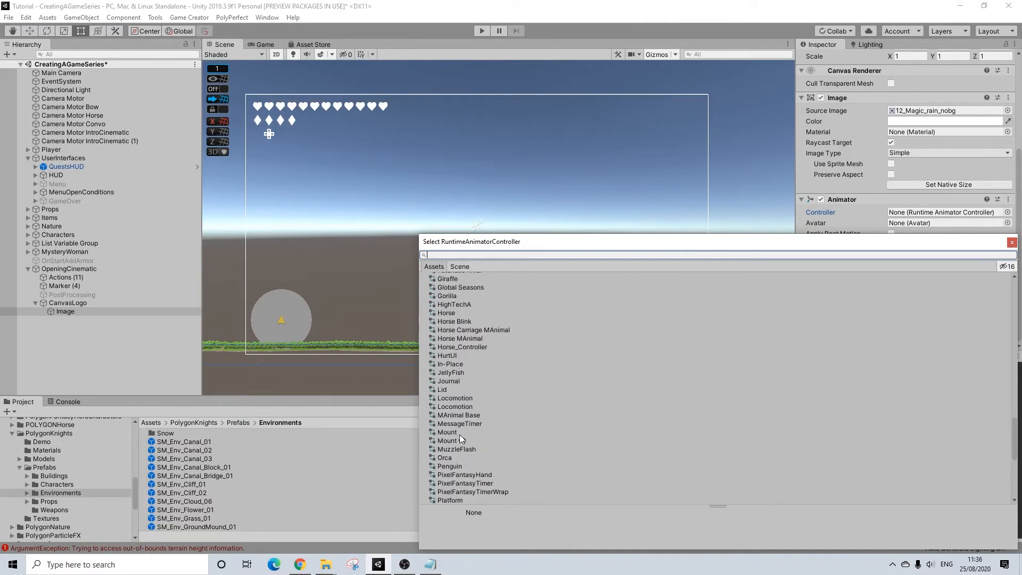
pyautogui.scroll(10, 461, 426)
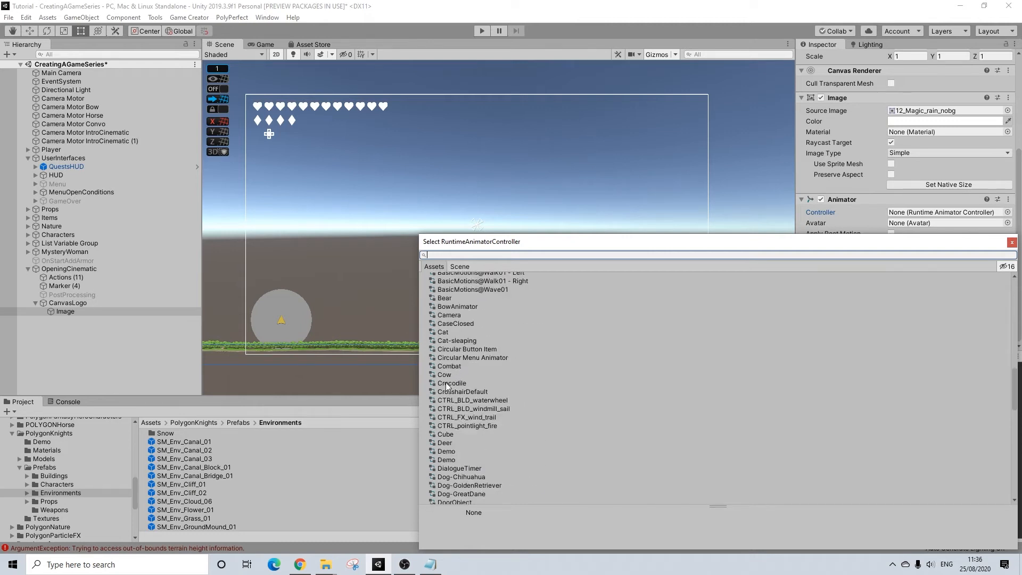
pyautogui.scroll(-3, 448, 388)
pyautogui.scroll(-5, 458, 424)
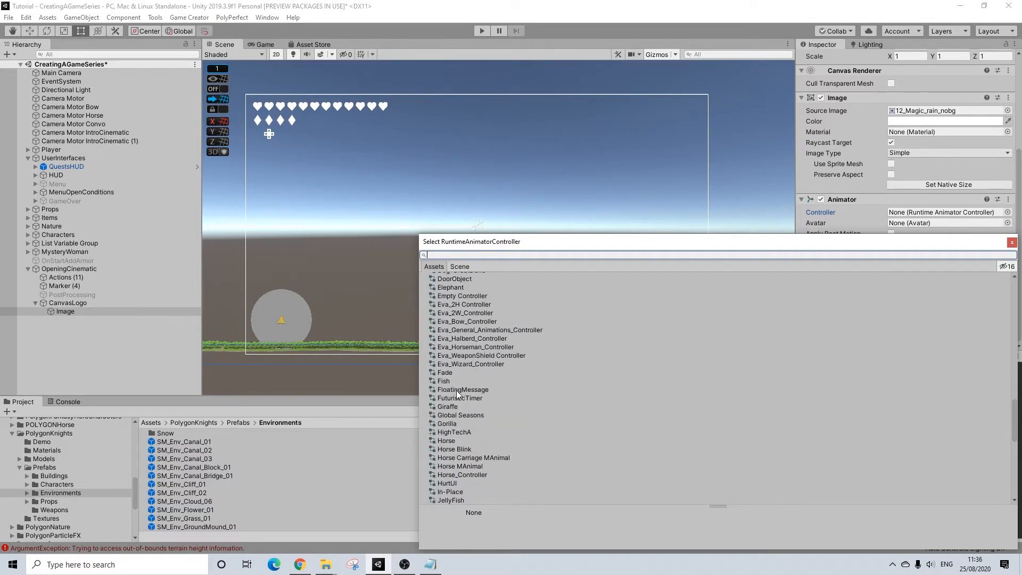
pyautogui.click(446, 374)
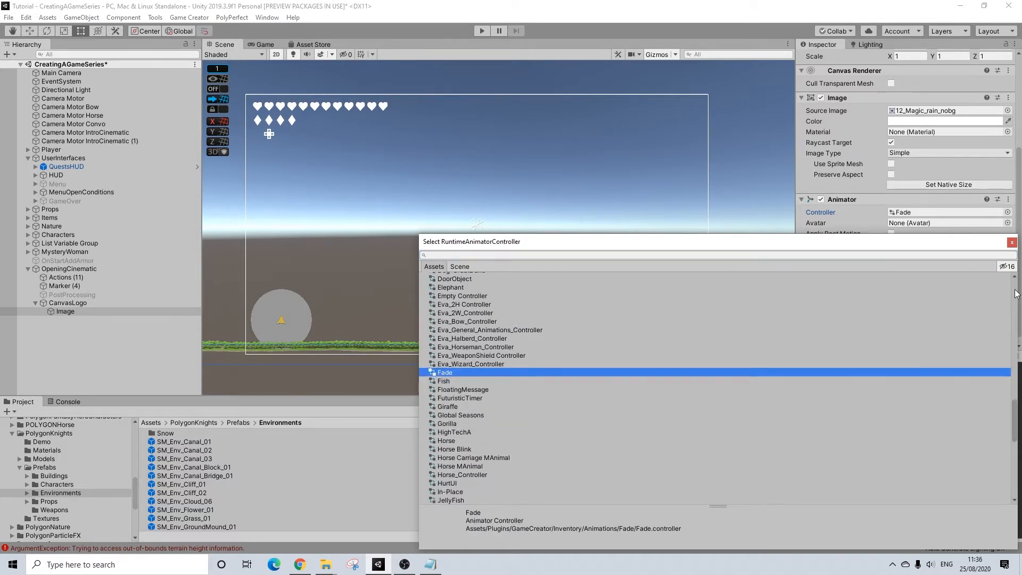
pyautogui.click(1012, 243)
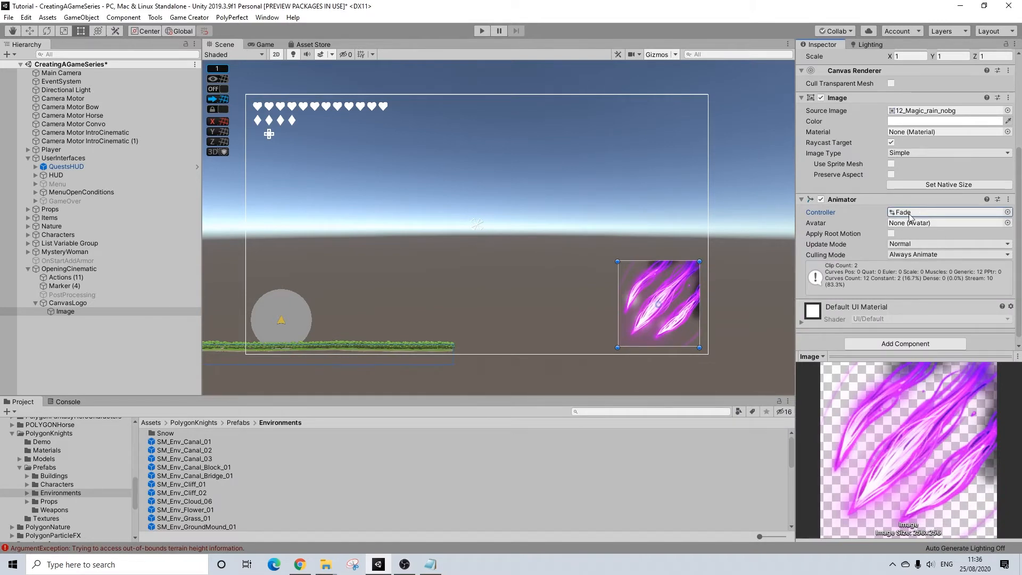
# Duplicate the Set inactive HUD action in Actions (11) and place the copy before the 10-second wait.
pyautogui.click(63, 277)
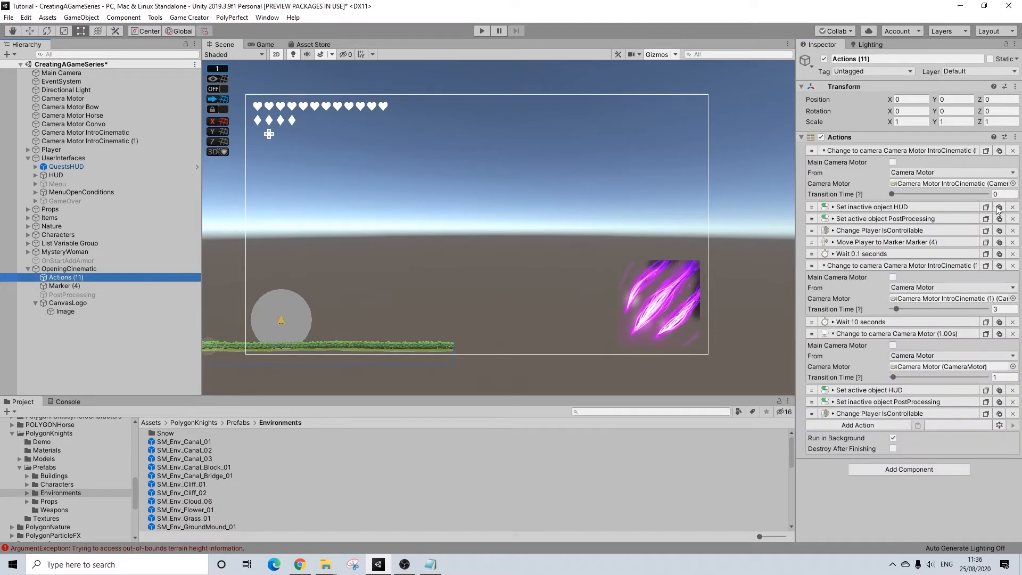
pyautogui.click(999, 207)
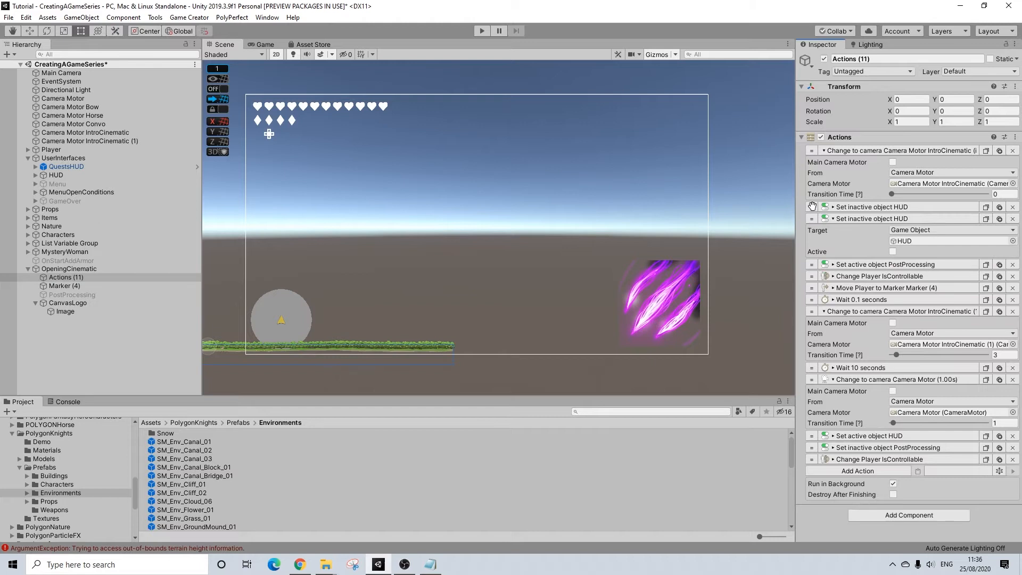
pyautogui.moveTo(813, 207); pyautogui.dragTo(814, 208)
pyautogui.moveTo(839, 356); pyautogui.dragTo(835, 362)
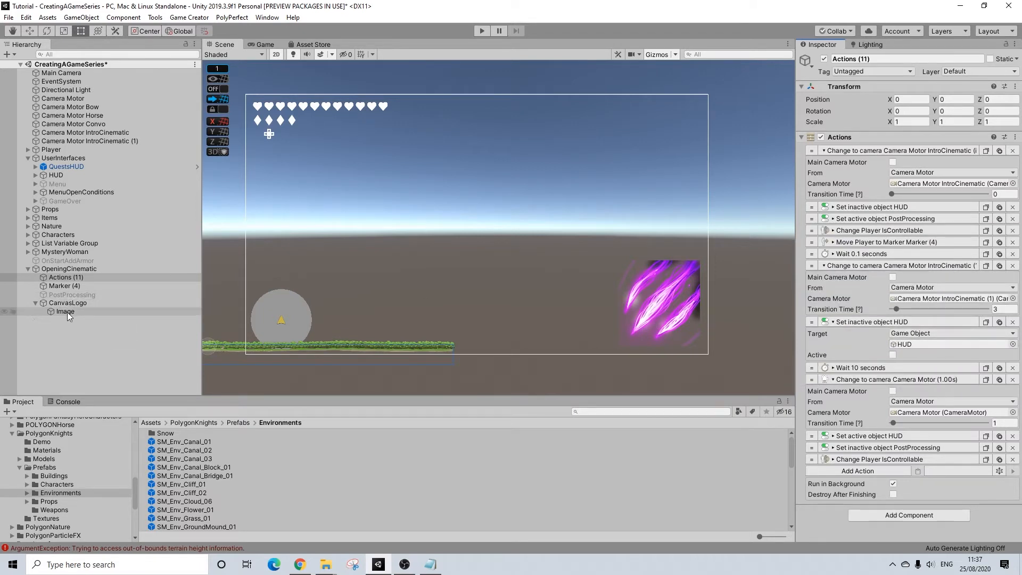
# Target the copied action at CanvasLogo with Active enabled, and disable the CanvasLogo object in the scene.
pyautogui.moveTo(72, 305); pyautogui.dragTo(953, 343)
pyautogui.click(892, 355)
pyautogui.click(9, 302)
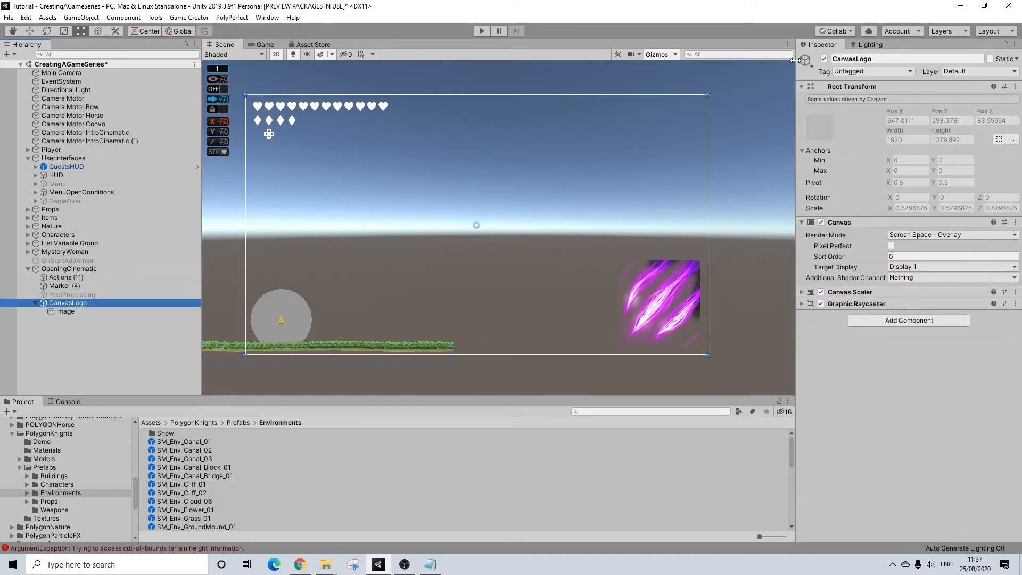
pyautogui.click(824, 58)
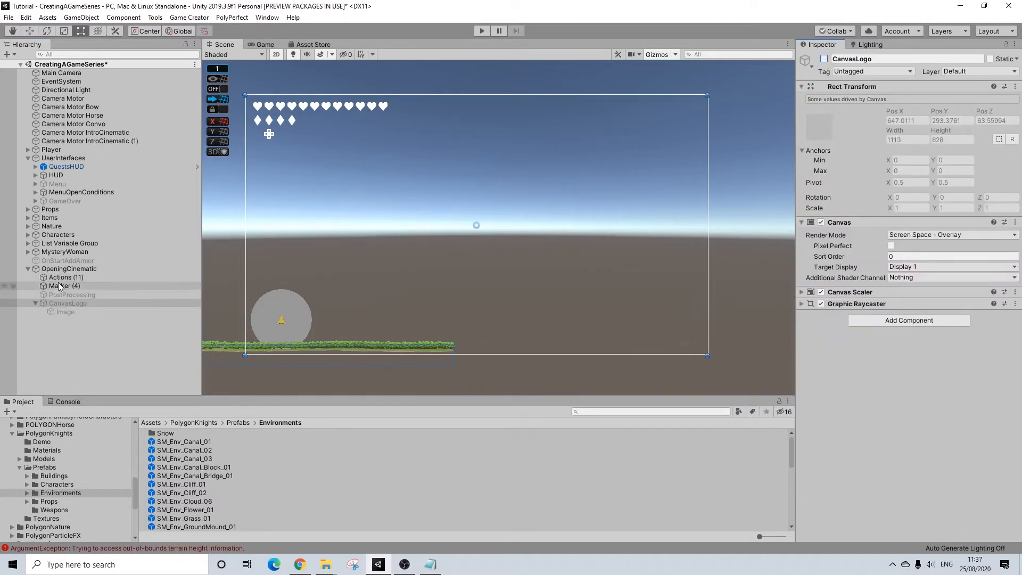
# Duplicate the Set active CanvasLogo action in Actions (11) so one copy follows the 10-second wait.
pyautogui.click(69, 269)
pyautogui.click(69, 278)
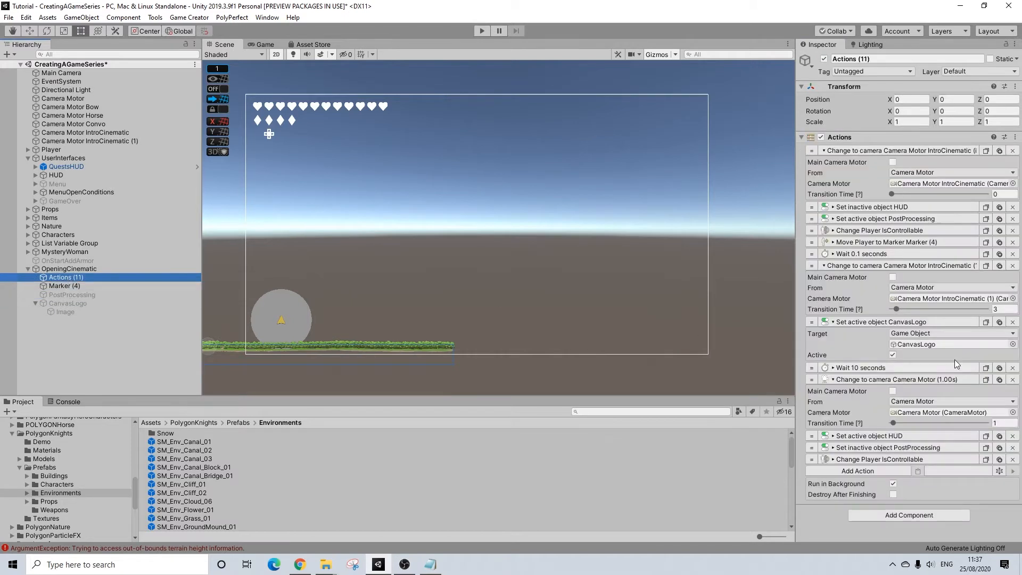
pyautogui.click(1000, 322)
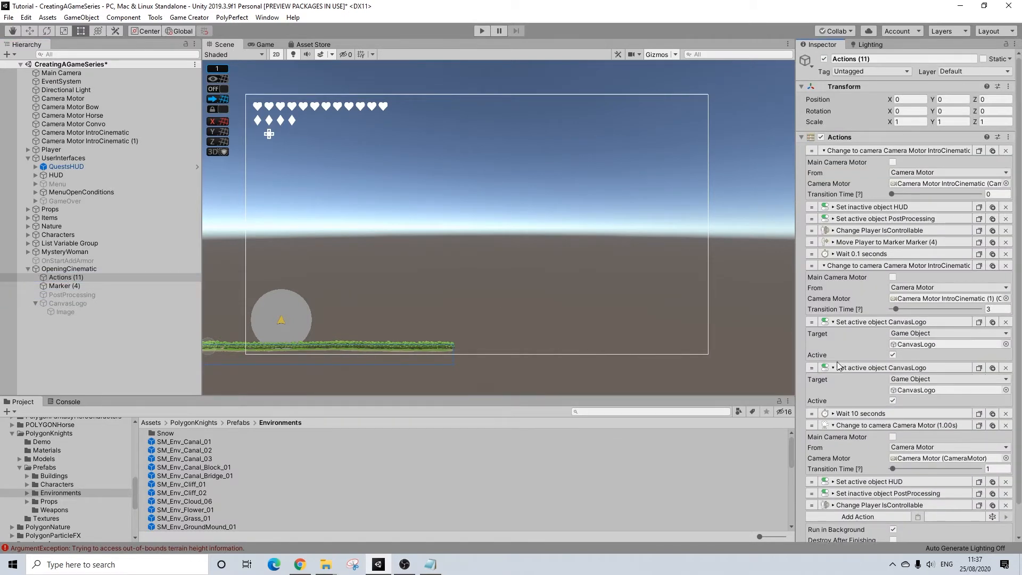
pyautogui.moveTo(811, 413); pyautogui.dragTo(831, 373)
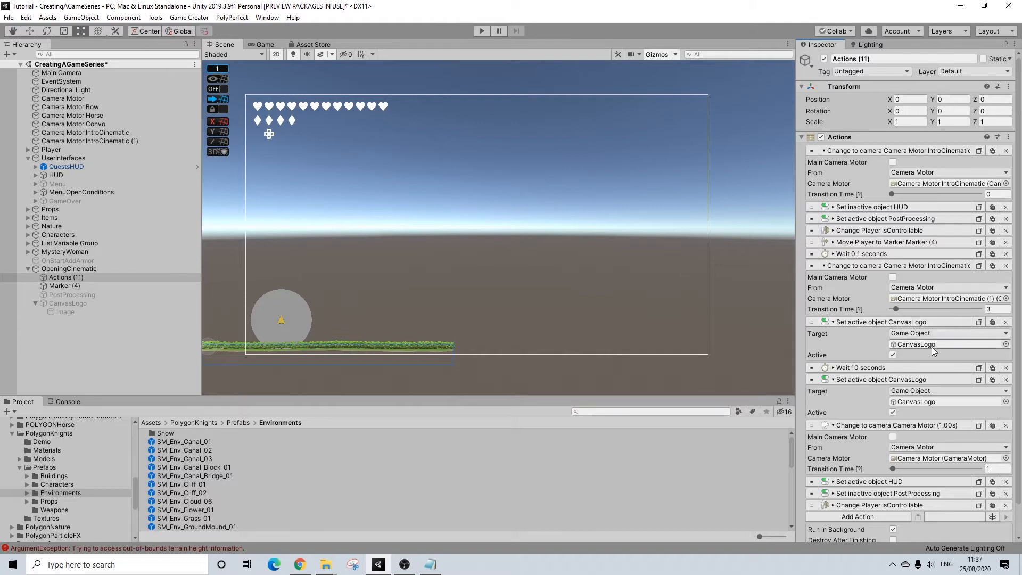
# Duplicate the 10-second wait, place the first CanvasLogo activation between both waits, and set them to 3 and 6 seconds.
pyautogui.click(853, 367)
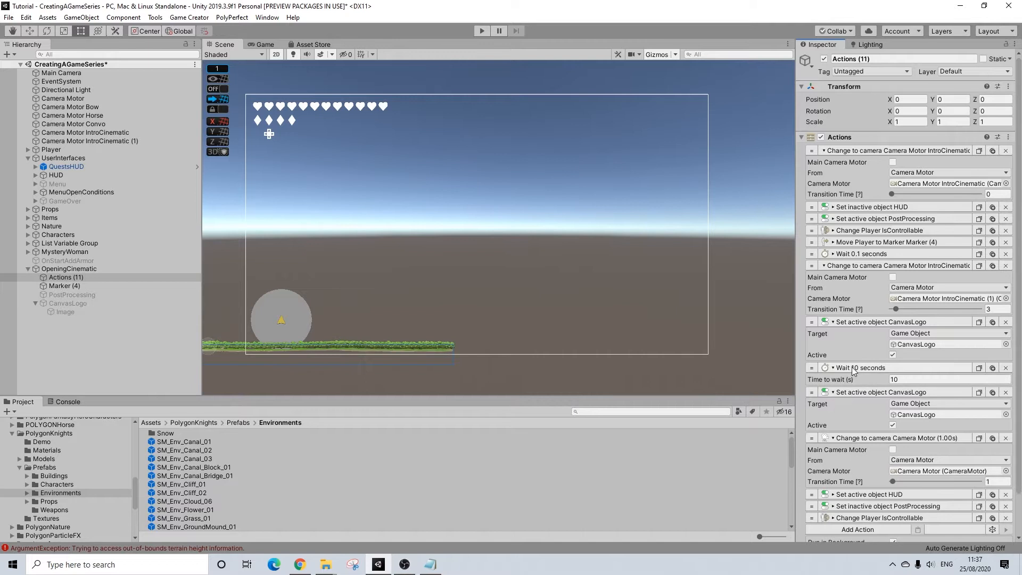
pyautogui.click(993, 368)
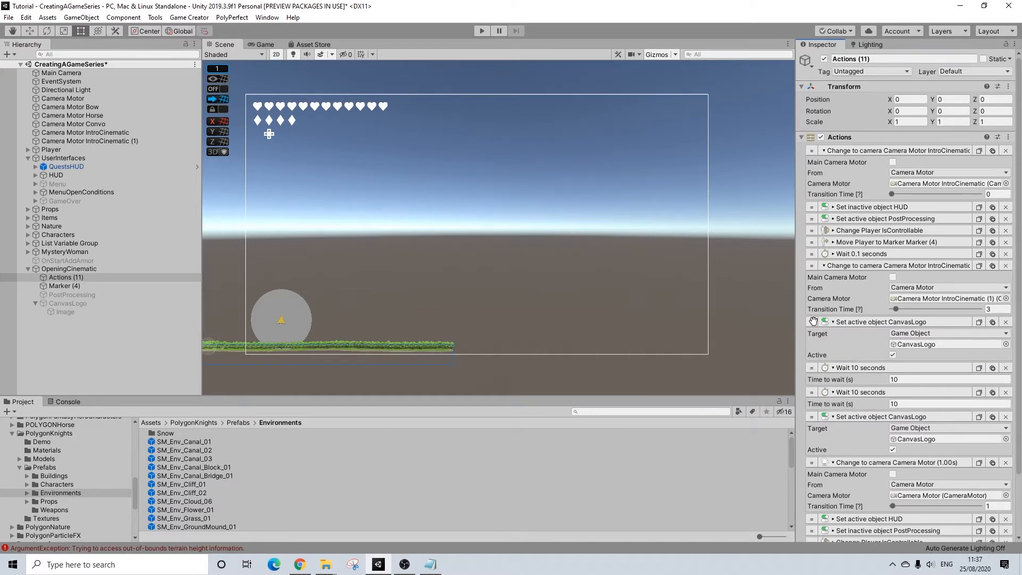
pyautogui.moveTo(814, 321); pyautogui.dragTo(813, 381)
pyautogui.click(944, 333)
pyautogui.write('3')
pyautogui.click(901, 403)
pyautogui.write('7')
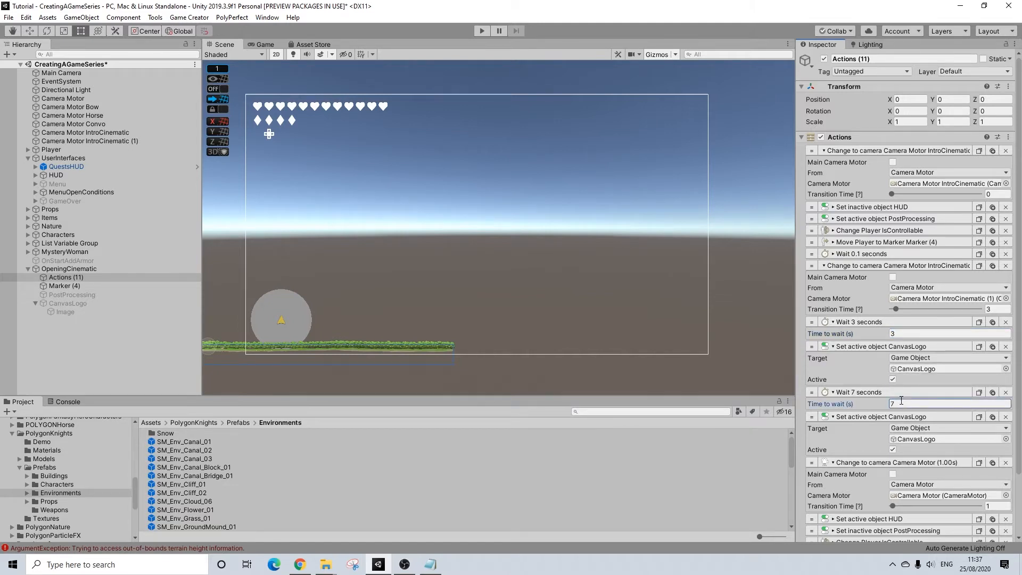
pyautogui.doubleClick(896, 403)
# Add a 1-second wait after the second CanvasLogo action and set that action to make CanvasLogo inactive.
pyautogui.click(992, 392)
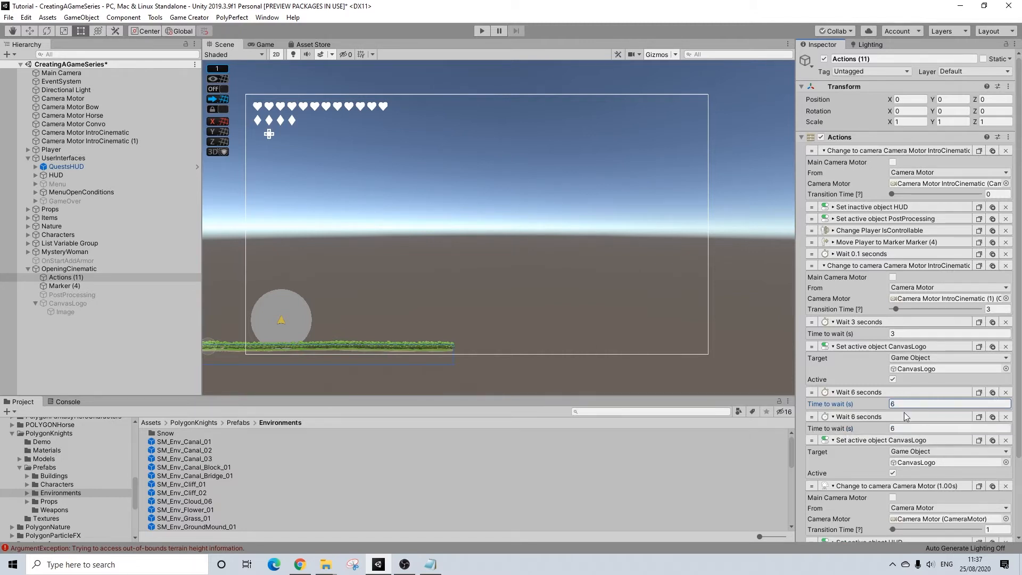
pyautogui.moveTo(811, 417); pyautogui.dragTo(821, 486)
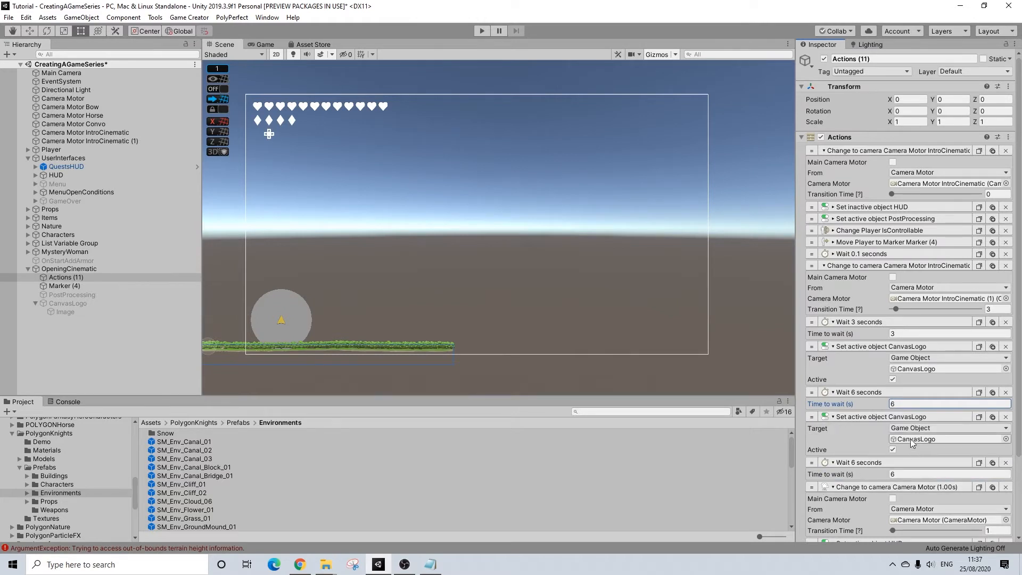
pyautogui.doubleClick(902, 473)
pyautogui.write('1')
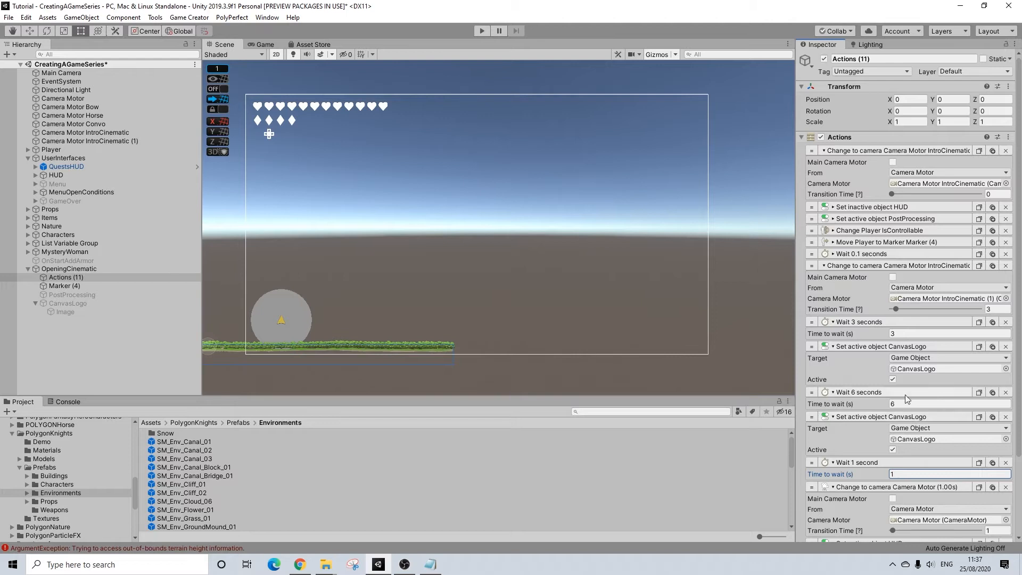
pyautogui.click(892, 450)
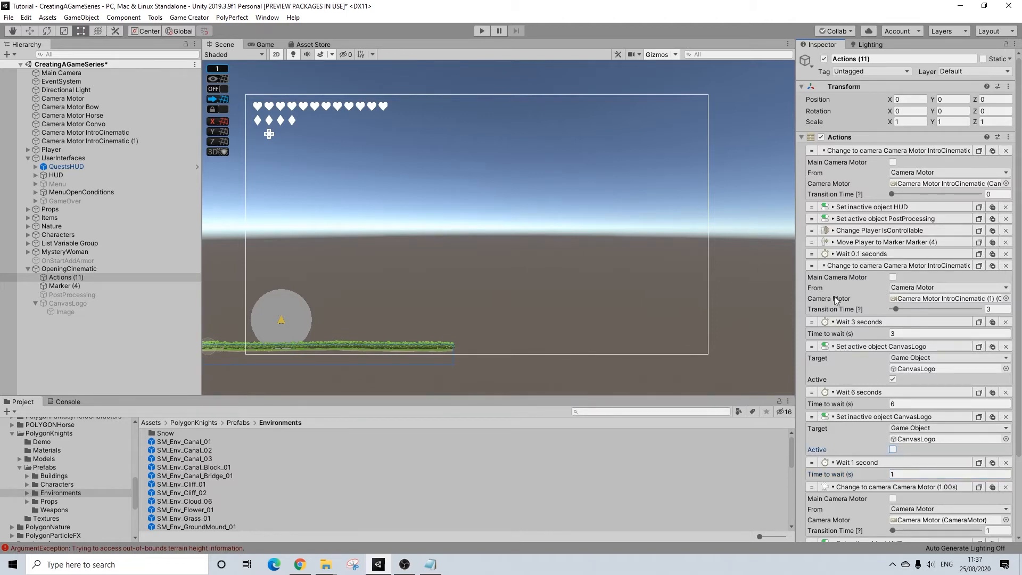
# Play the scene to test the logo's timing in the cinematic, review the action list, and stop playback.
pyautogui.click(482, 31)
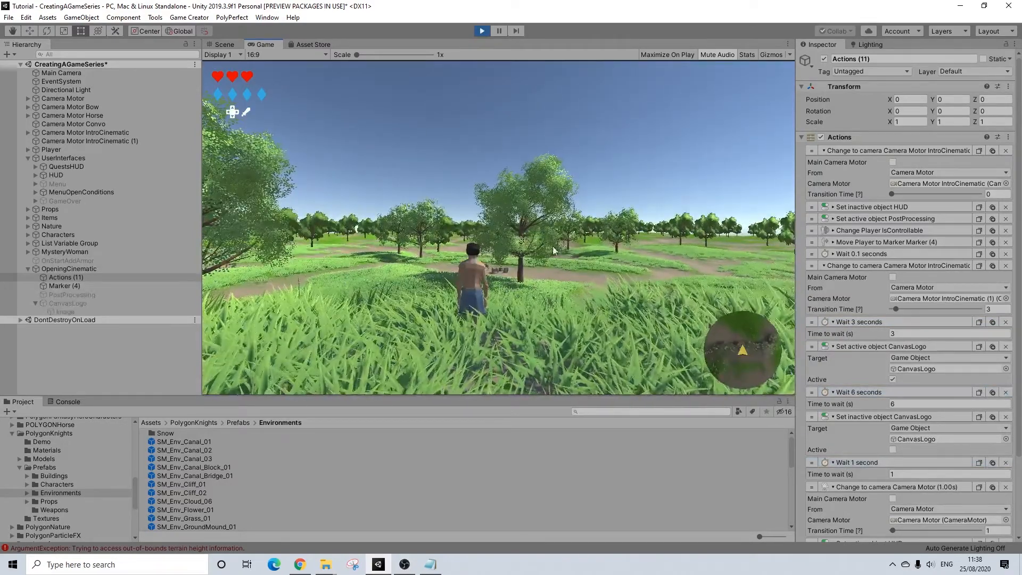
pyautogui.scroll(-3, 921, 446)
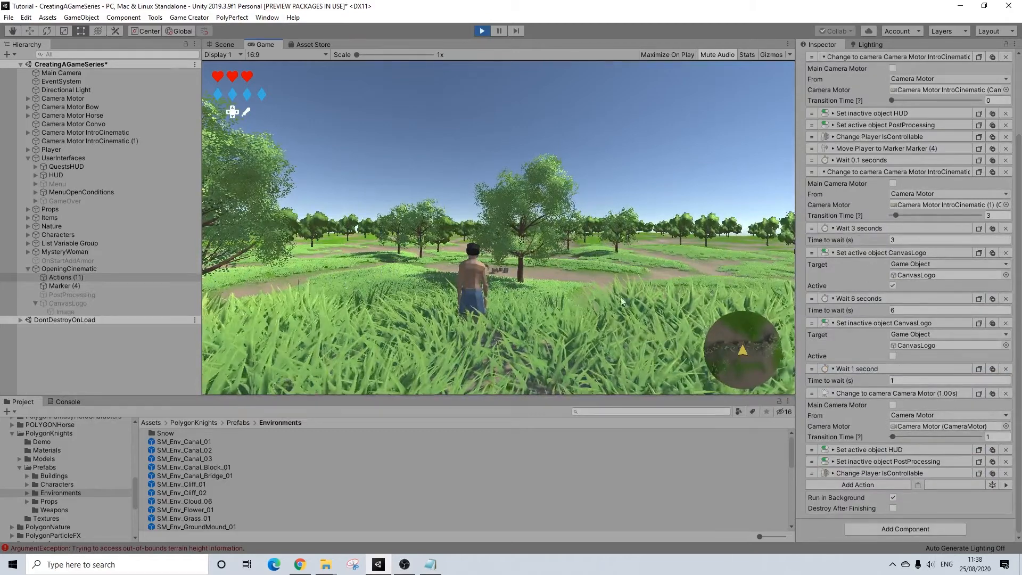
pyautogui.click(68, 302)
pyautogui.click(484, 31)
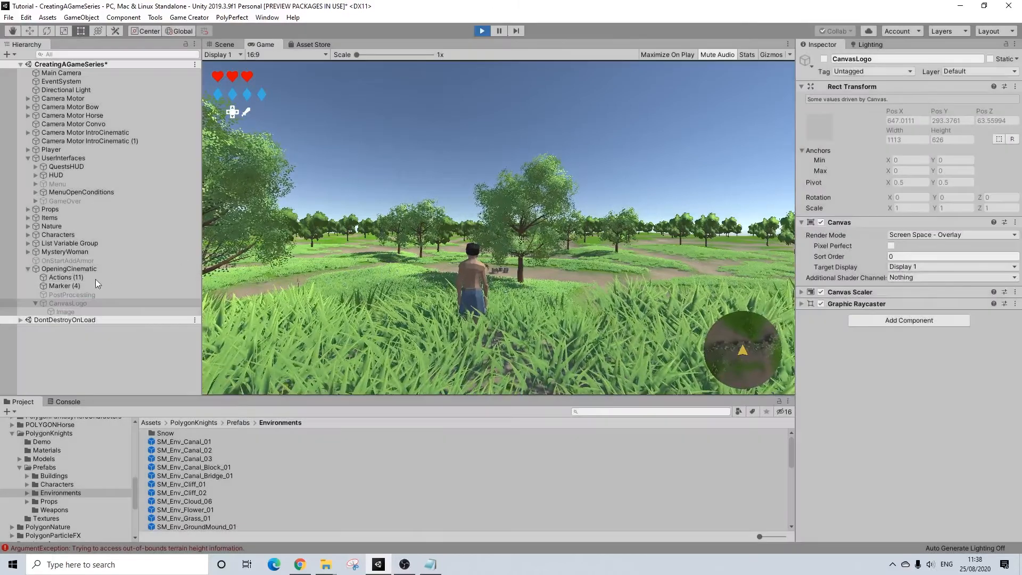
# Enable the CanvasLogo object and anchor its Image to the bottom right of the canvas.
pyautogui.click(79, 304)
pyautogui.click(65, 313)
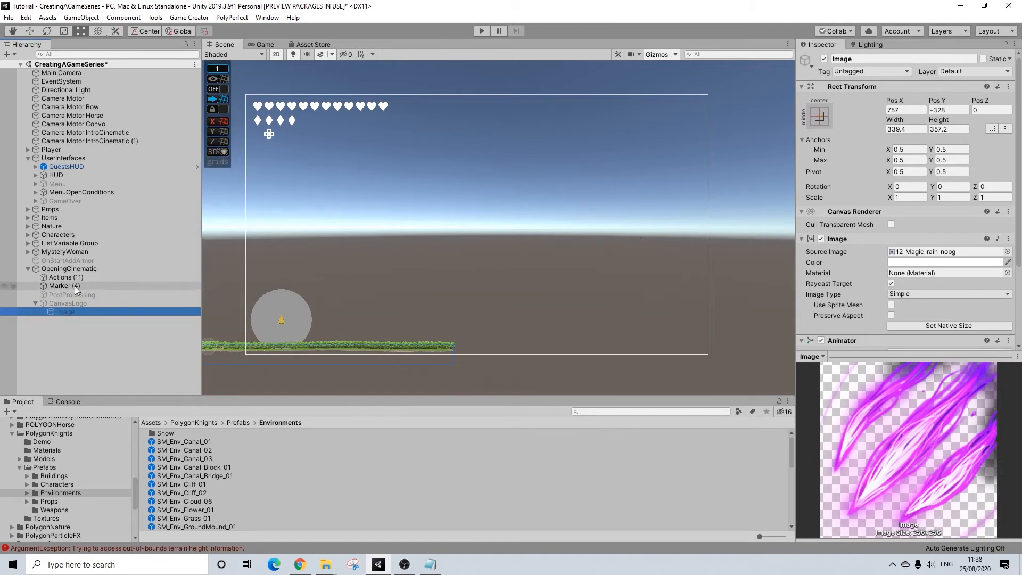
pyautogui.click(68, 304)
pyautogui.click(824, 58)
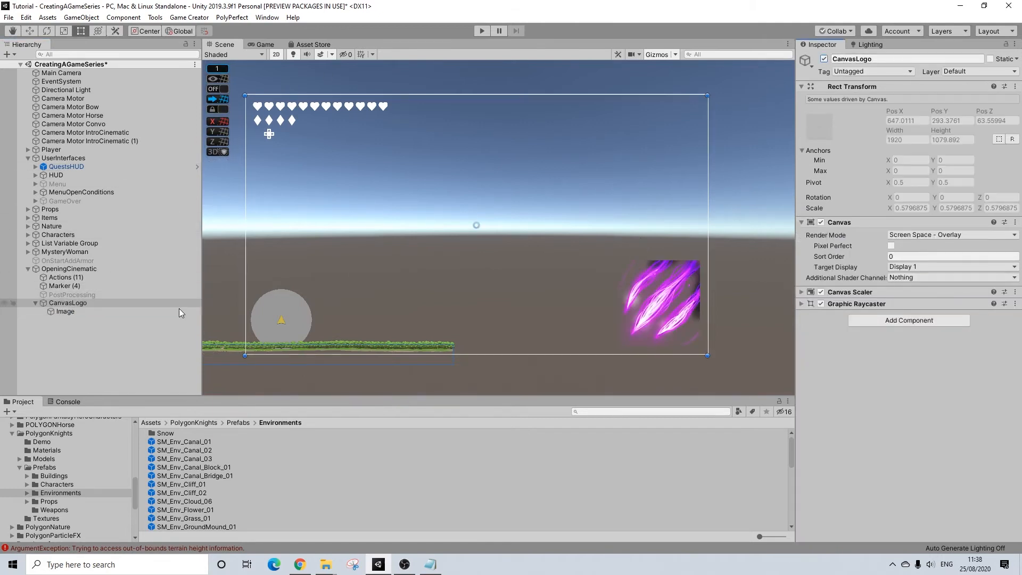
pyautogui.click(93, 313)
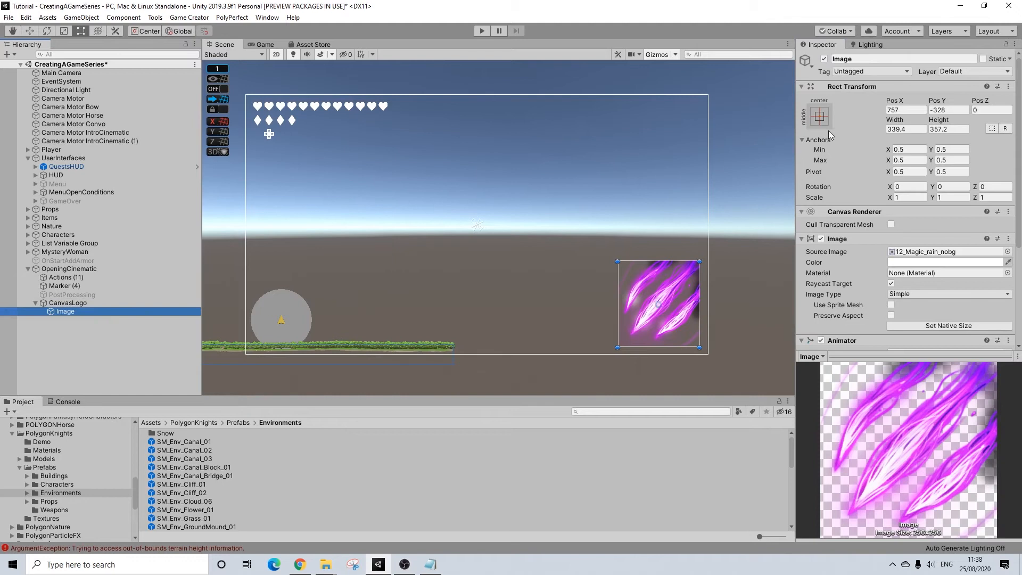
pyautogui.click(822, 118)
pyautogui.click(905, 247)
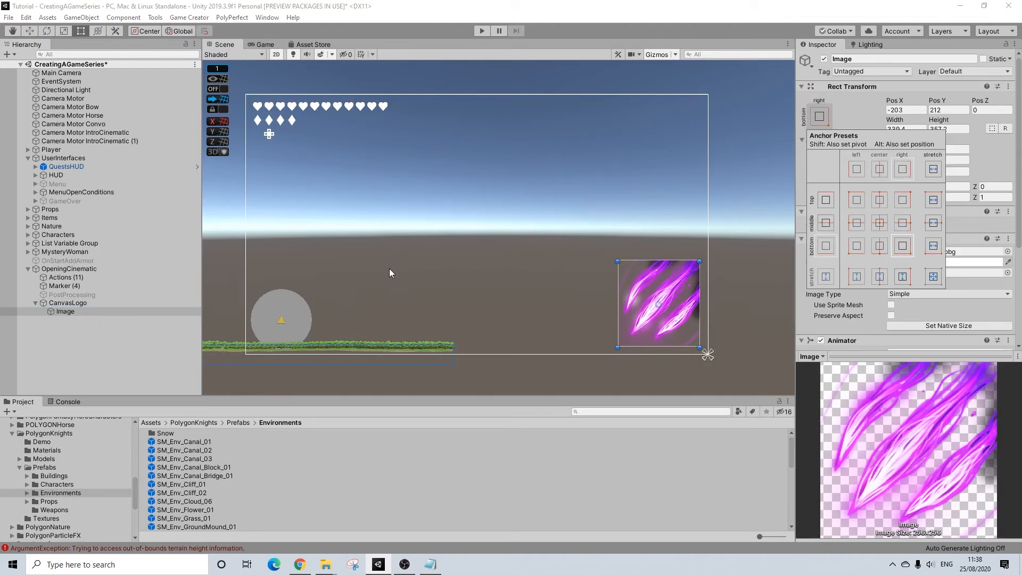
# Collapse the OpeningCinematic group and preview the anchored logo in the Game view.
pyautogui.click(51, 272)
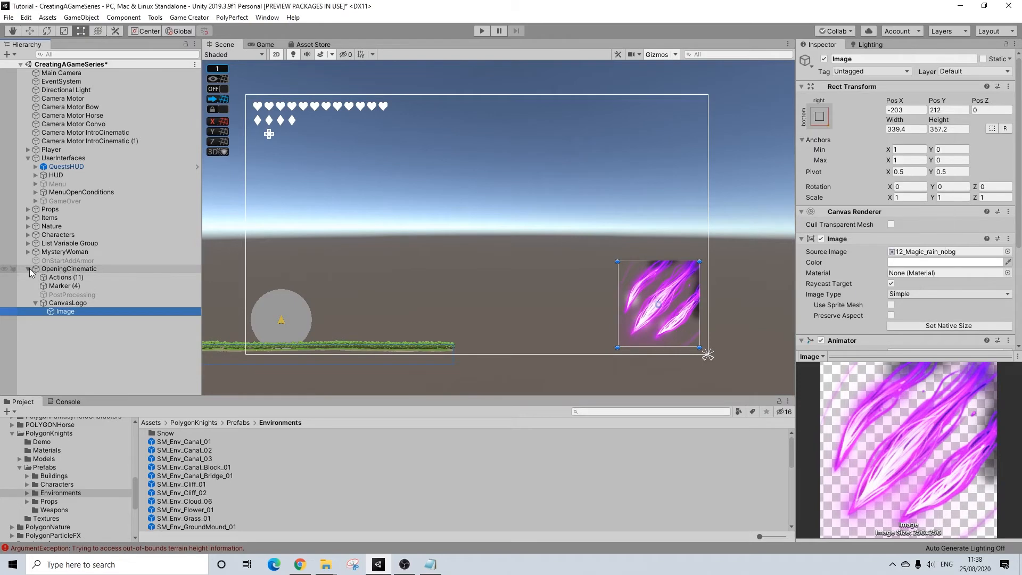
pyautogui.click(28, 269)
pyautogui.click(80, 308)
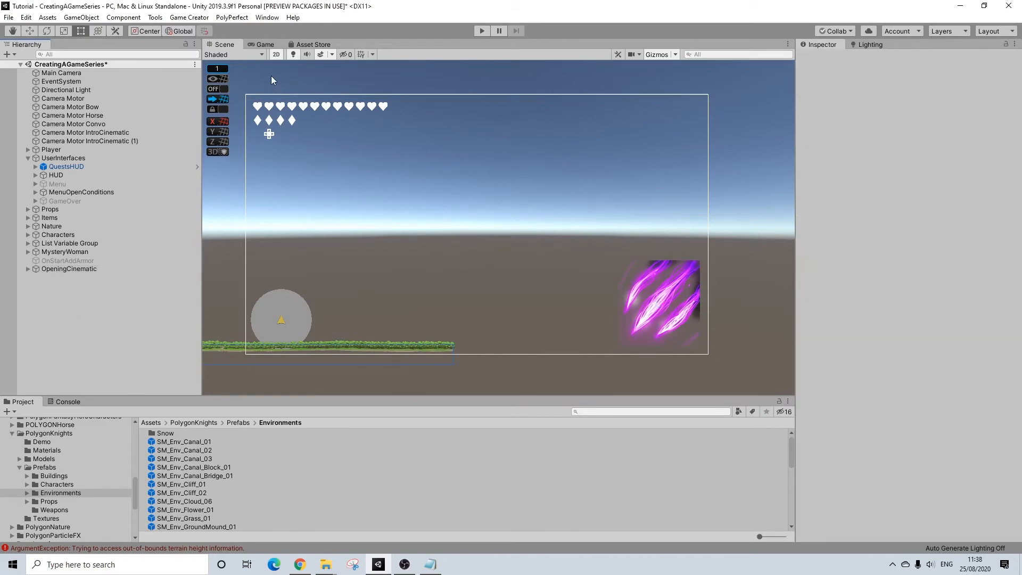
pyautogui.click(267, 46)
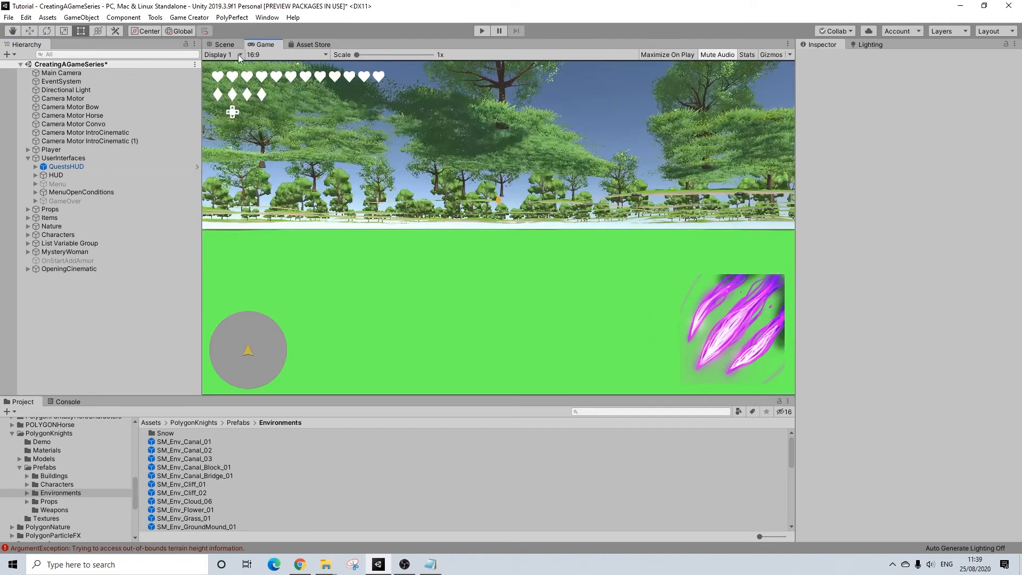
# Return the Scene view to 3D and examine the terrain, paths and trees around the cinematic area.
pyautogui.click(213, 45)
pyautogui.click(276, 54)
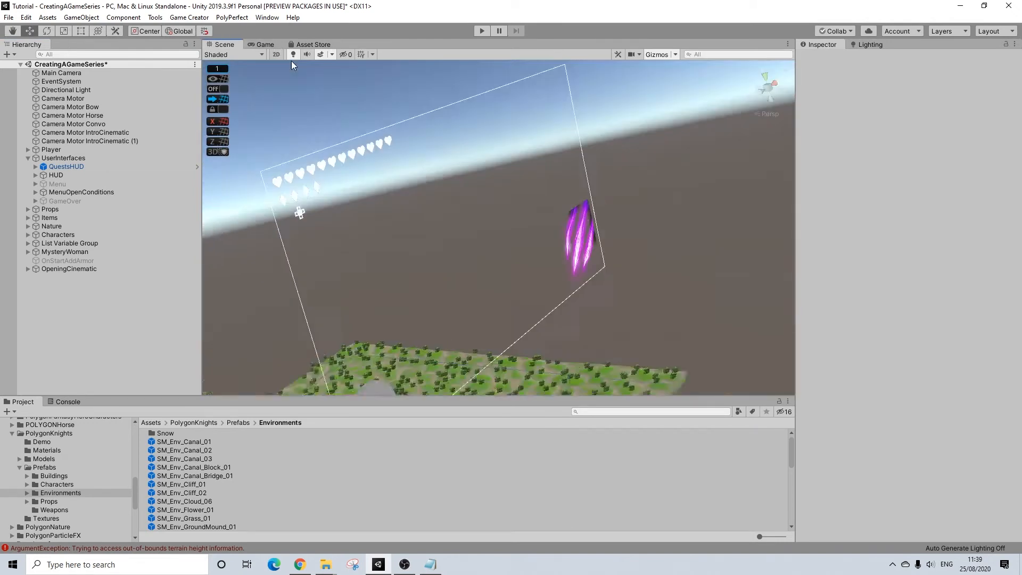
pyautogui.moveTo(644, 301); pyautogui.dragTo(538, 203, button='middle')
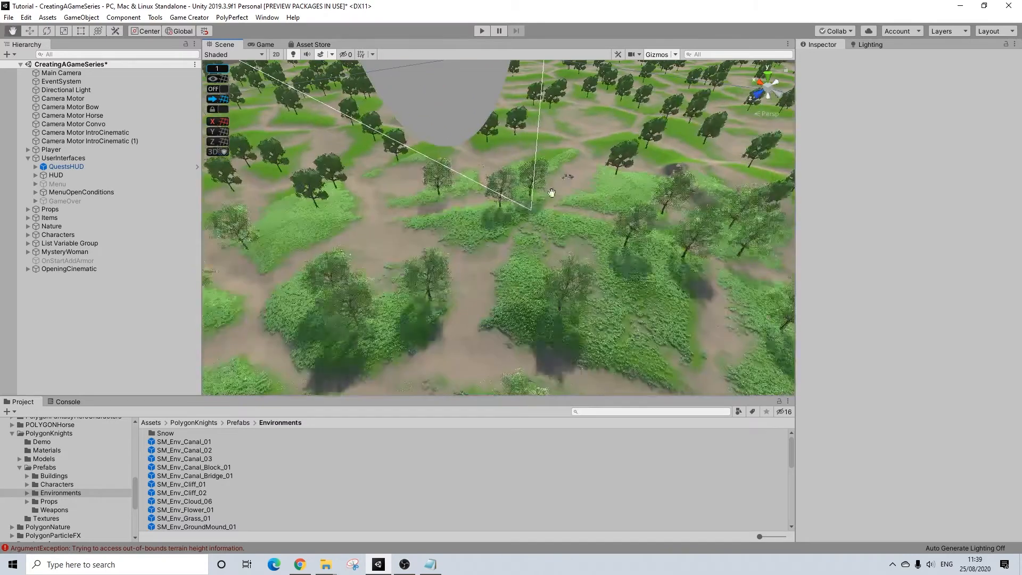
pyautogui.scroll(15, 539, 203)
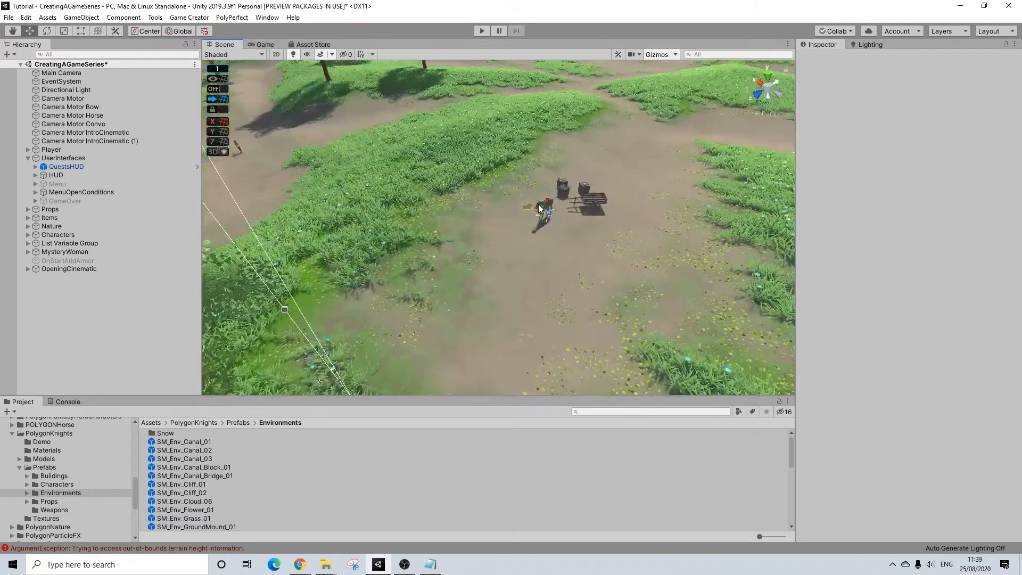
pyautogui.scroll(-8, 433, 289)
pyautogui.moveTo(433, 288); pyautogui.dragTo(530, 266, button='middle')
pyautogui.scroll(3, 493, 262)
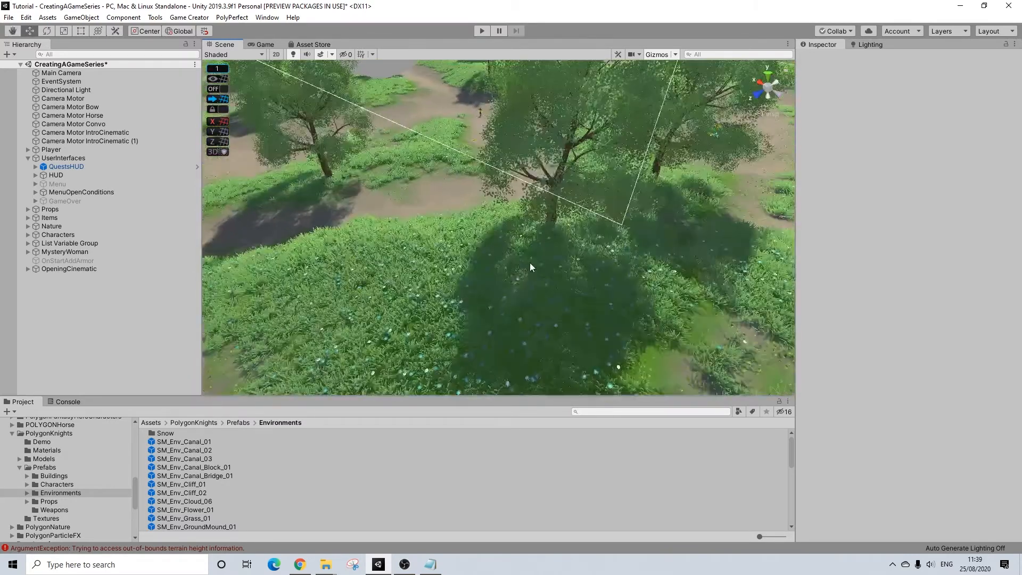
pyautogui.scroll(-5, 533, 267)
pyautogui.scroll(-5, 532, 263)
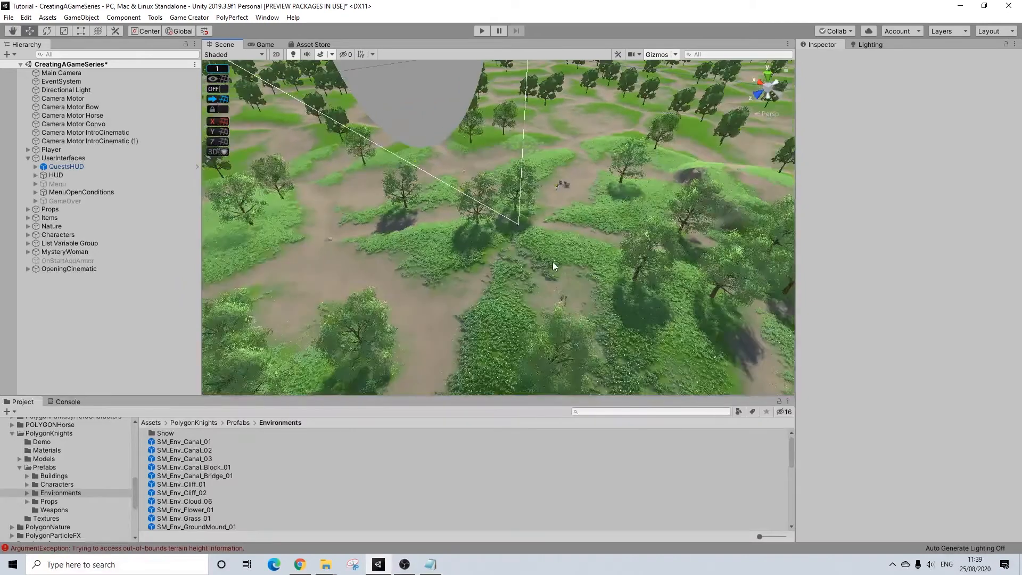
pyautogui.moveTo(553, 262); pyautogui.dragTo(425, 235, button='middle')
pyautogui.scroll(6, 468, 269)
pyautogui.scroll(-6, 466, 269)
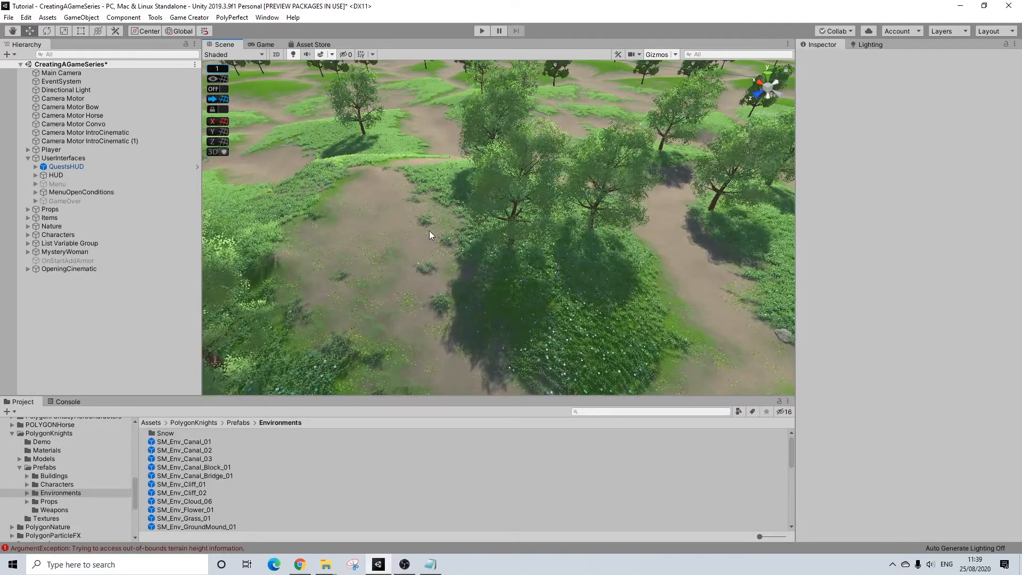
# Play the scene and deactivate the CanvasLogo object under OpeningCinematic while it runs.
pyautogui.click(482, 31)
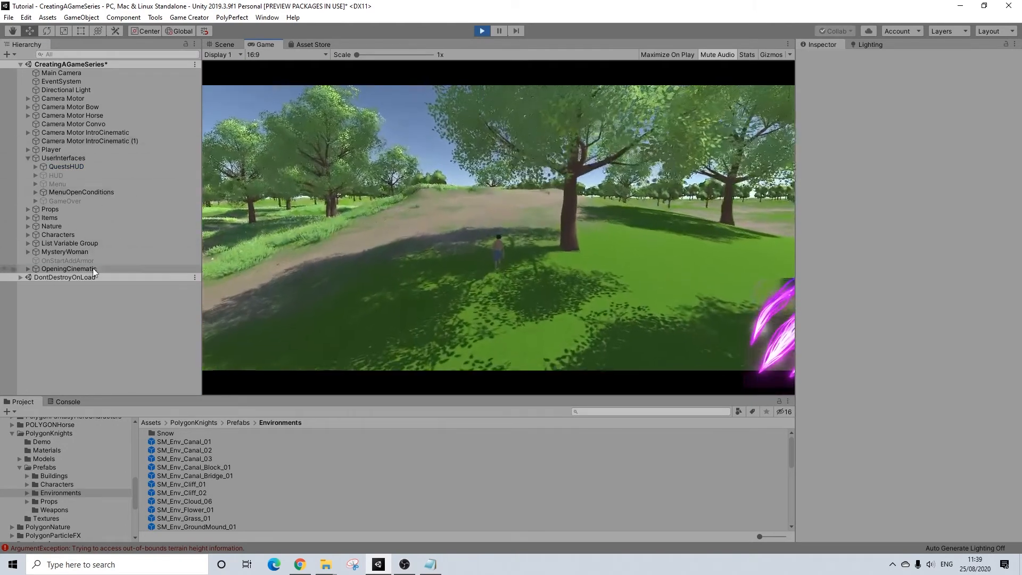
pyautogui.click(92, 268)
pyautogui.click(823, 59)
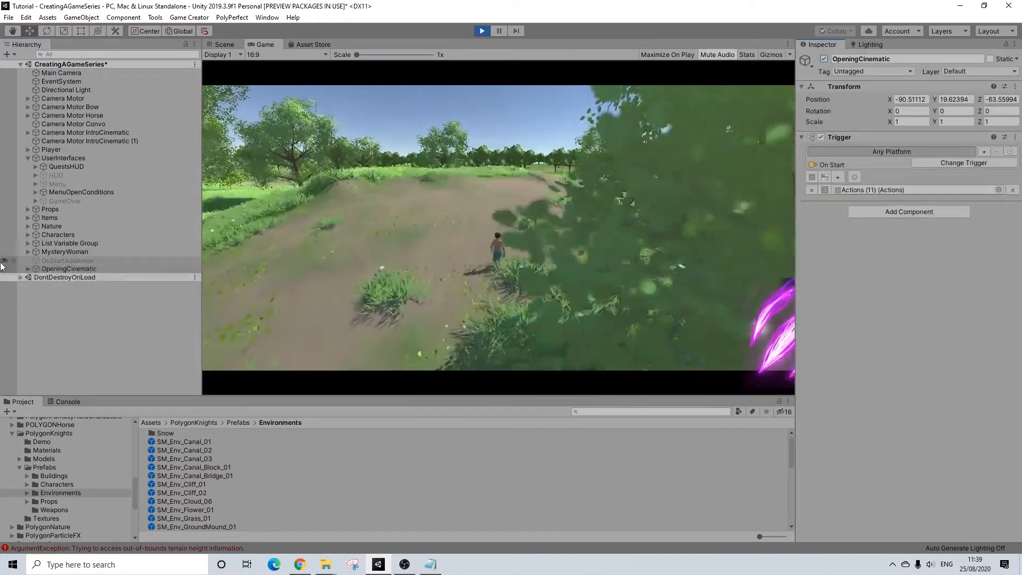
pyautogui.click(28, 269)
pyautogui.click(68, 303)
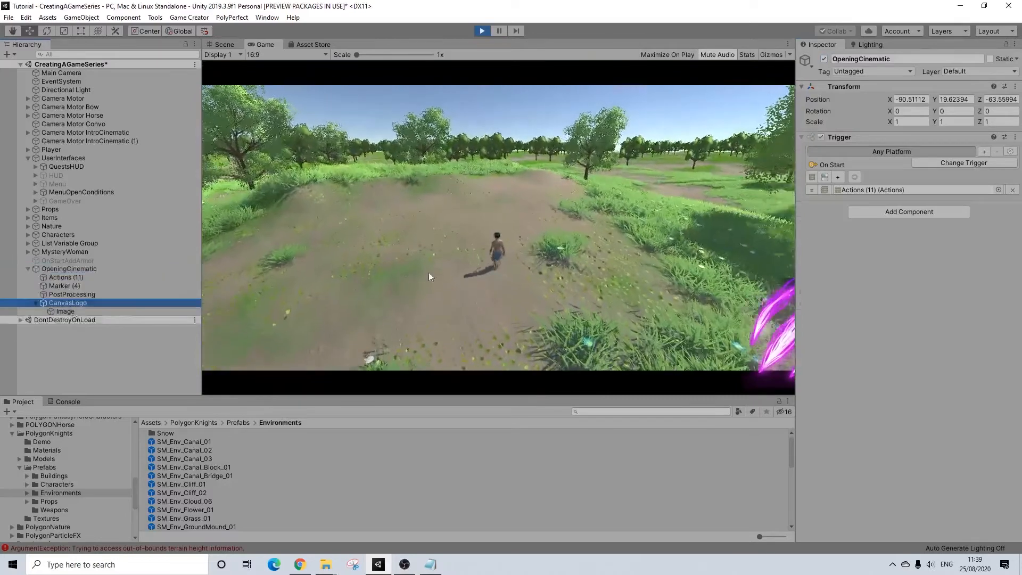
pyautogui.click(824, 59)
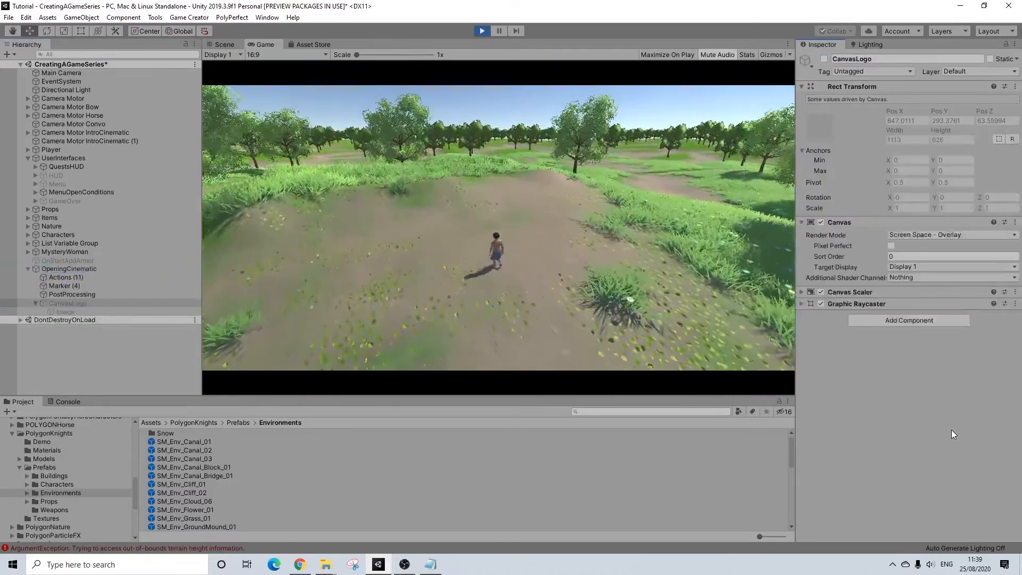